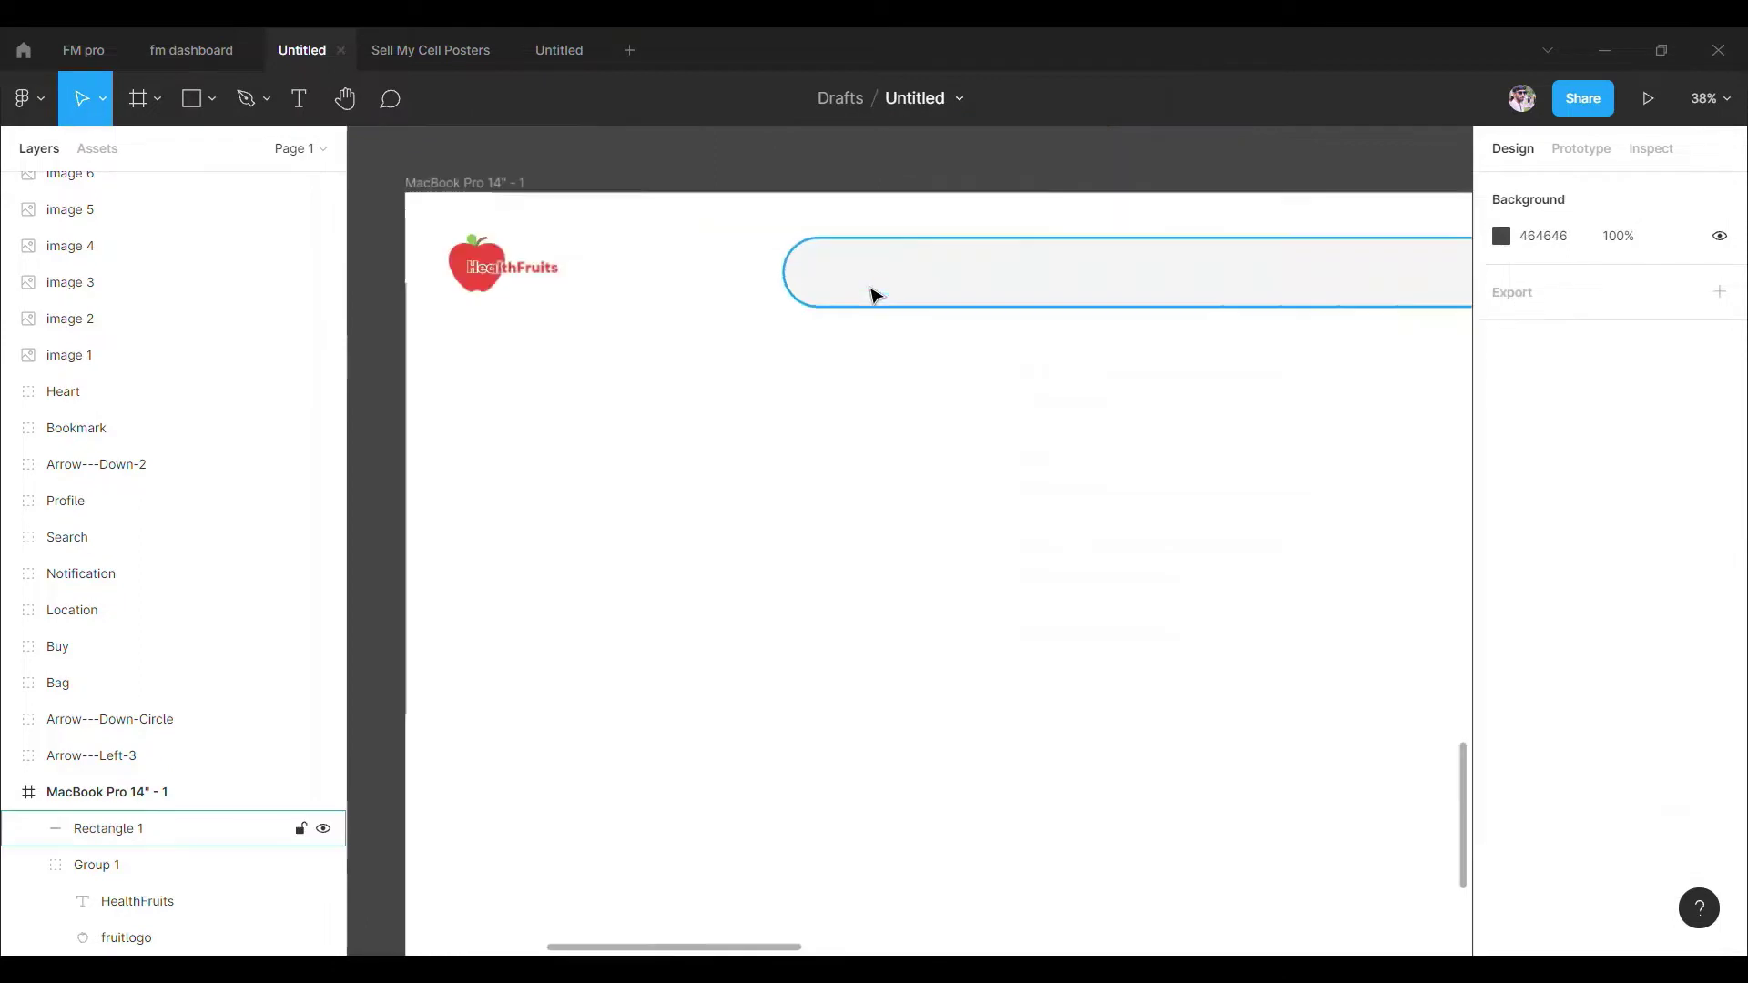
# Add 'Search' placeholder text in the search bar, Regular weight, size 20 then enlarged to 24.
pyautogui.press('t')
pyautogui.moveTo(687, 377); pyautogui.dragTo(1041, 414)
pyautogui.write('Search')
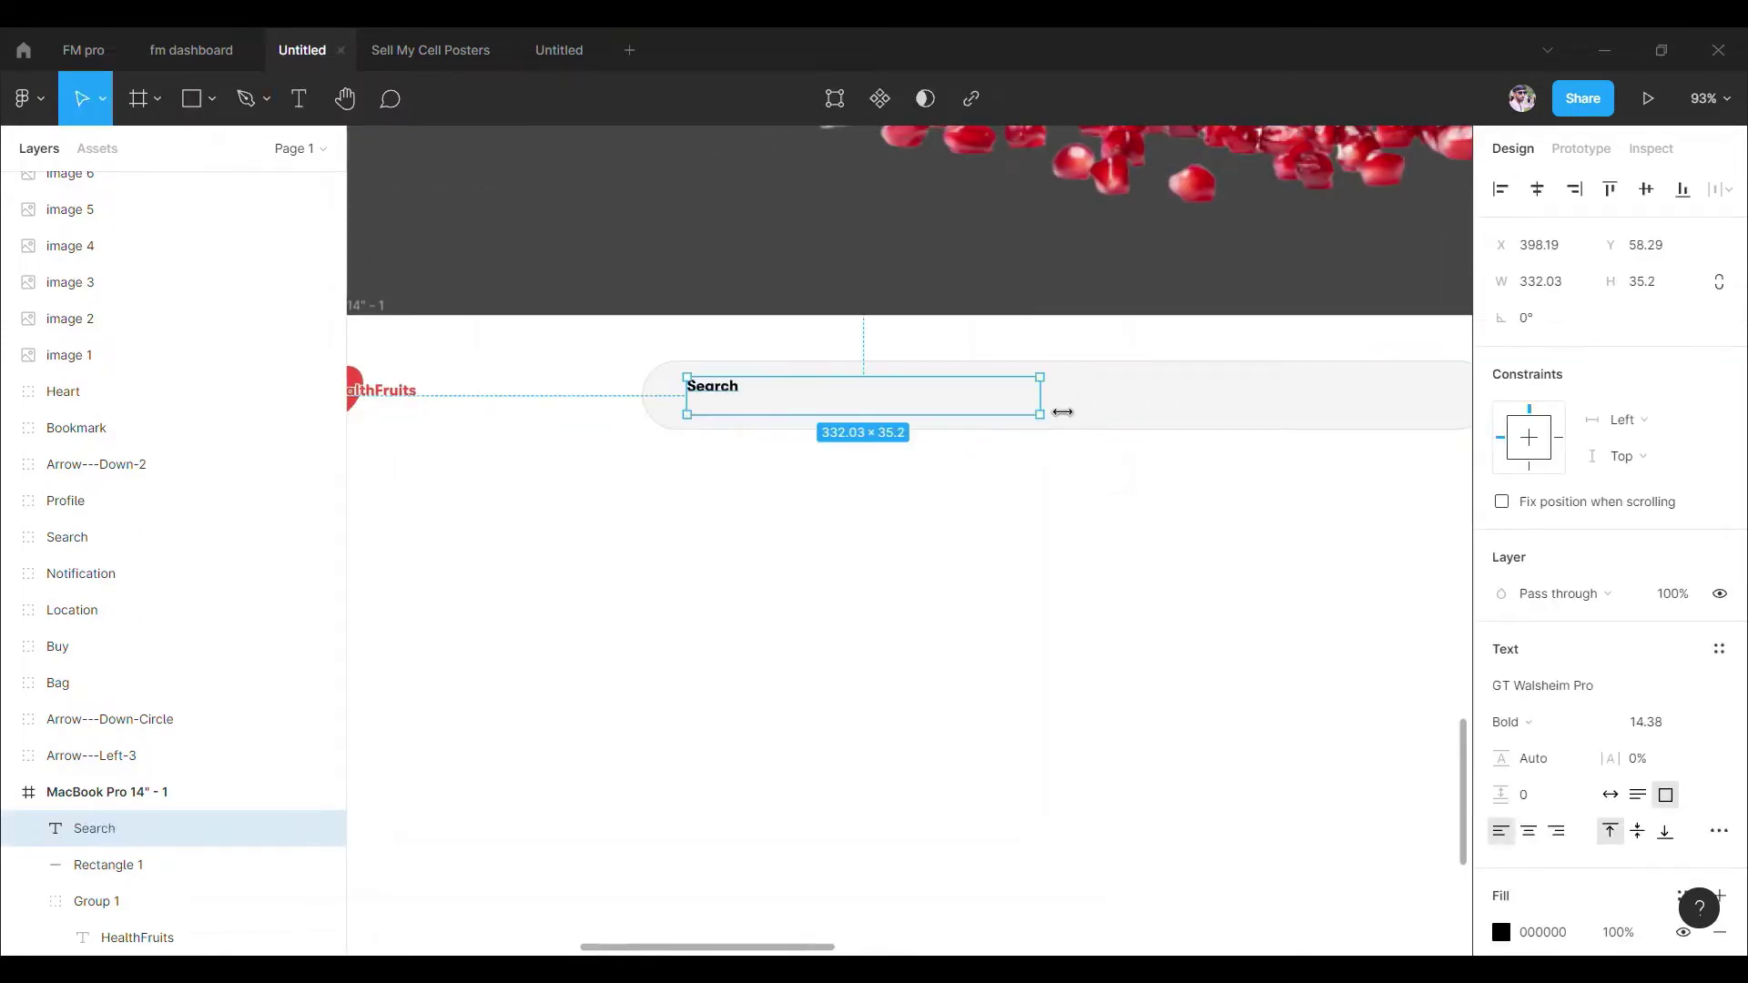
pyautogui.click(1510, 722)
pyautogui.click(1571, 467)
pyautogui.click(1666, 735)
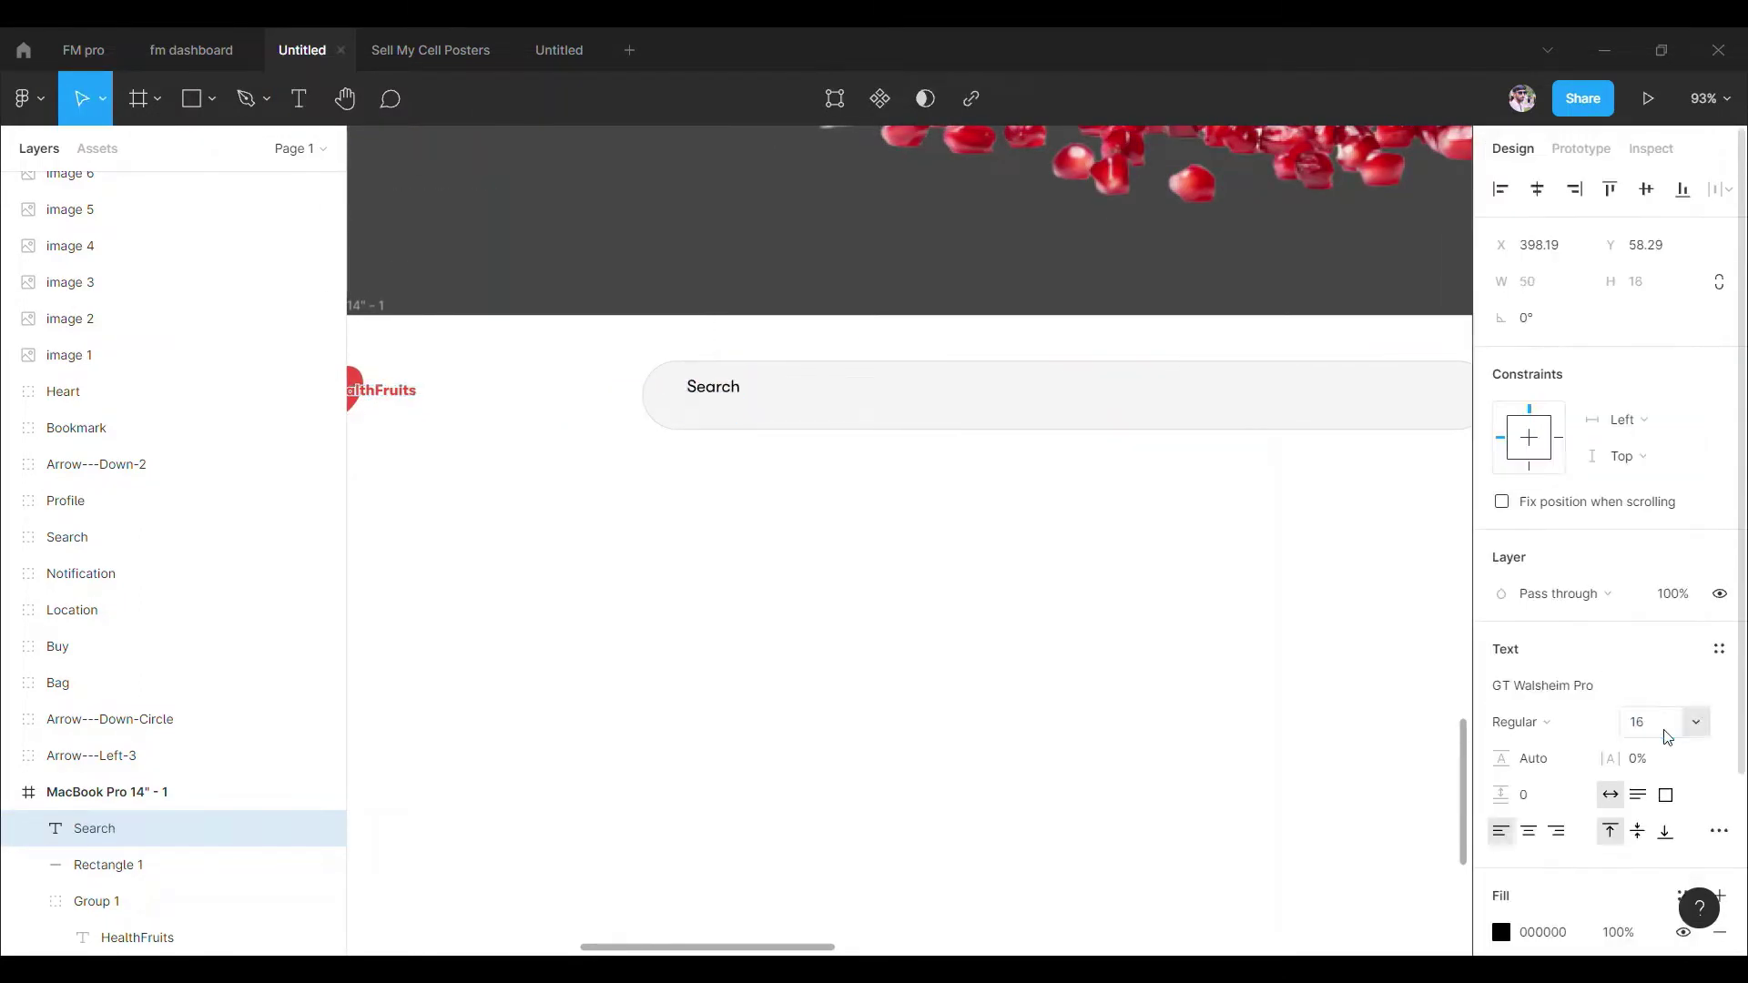
pyautogui.write('20')
pyautogui.press('Return')
pyautogui.moveTo(739, 407); pyautogui.dragTo(742, 412)
pyautogui.hotkey('ctrl', 'shift', '.')
pyautogui.hotkey('ctrl', 'shift', '.')
pyautogui.hotkey('ctrl', 'shift', '.')
pyautogui.click(772, 679)
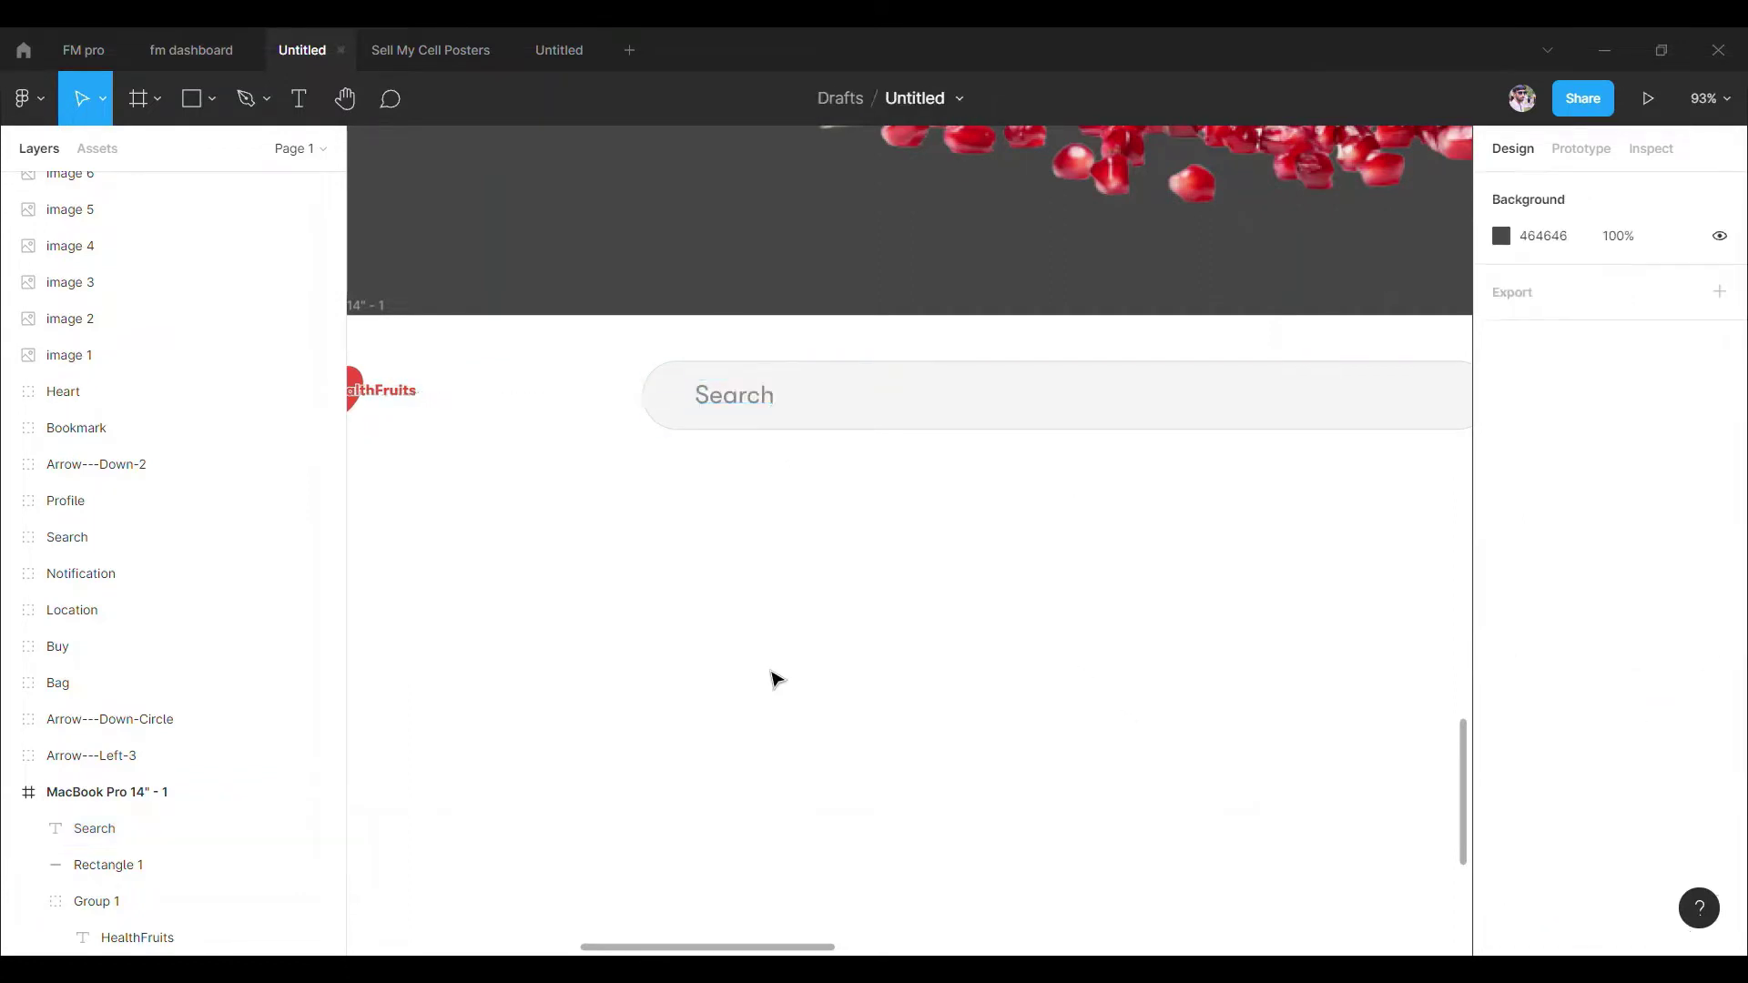
pyautogui.hscroll(10, 890, 606)
# Move the search icon to the bar's right end and fill it light grey C2C2C2.
pyautogui.scroll(-5, 1079, 684)
pyautogui.moveTo(1079, 684); pyautogui.dragTo(841, 437)
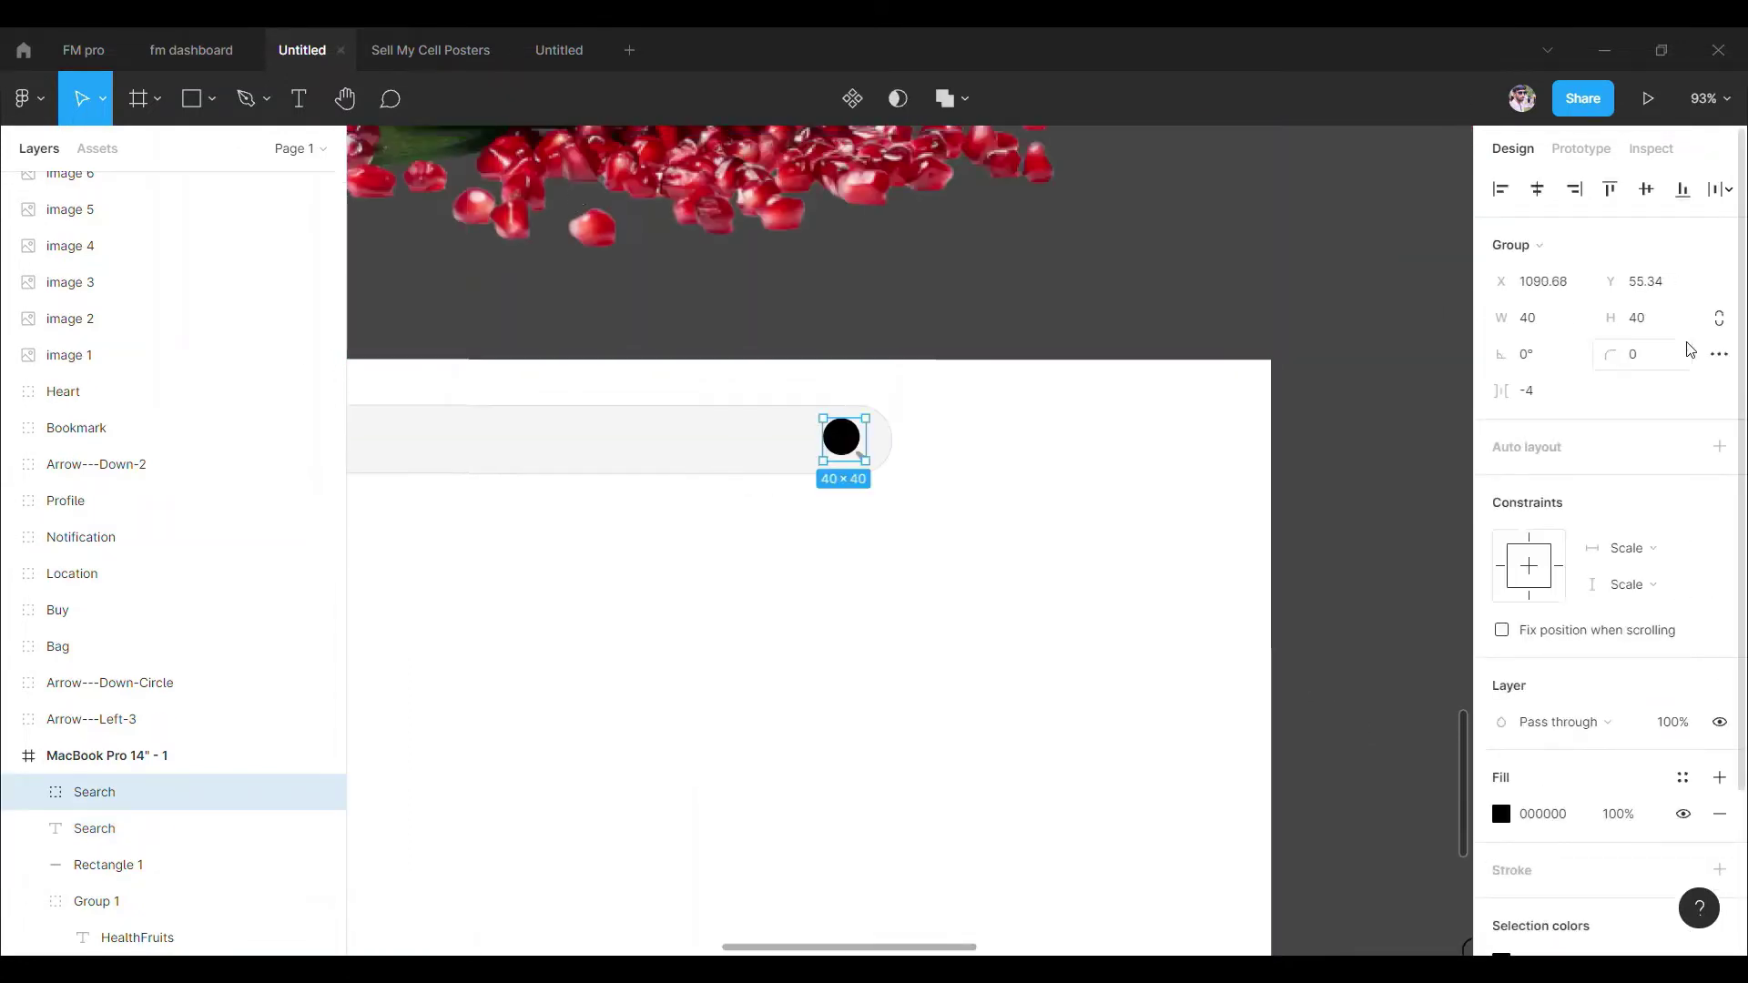
pyautogui.click(1500, 813)
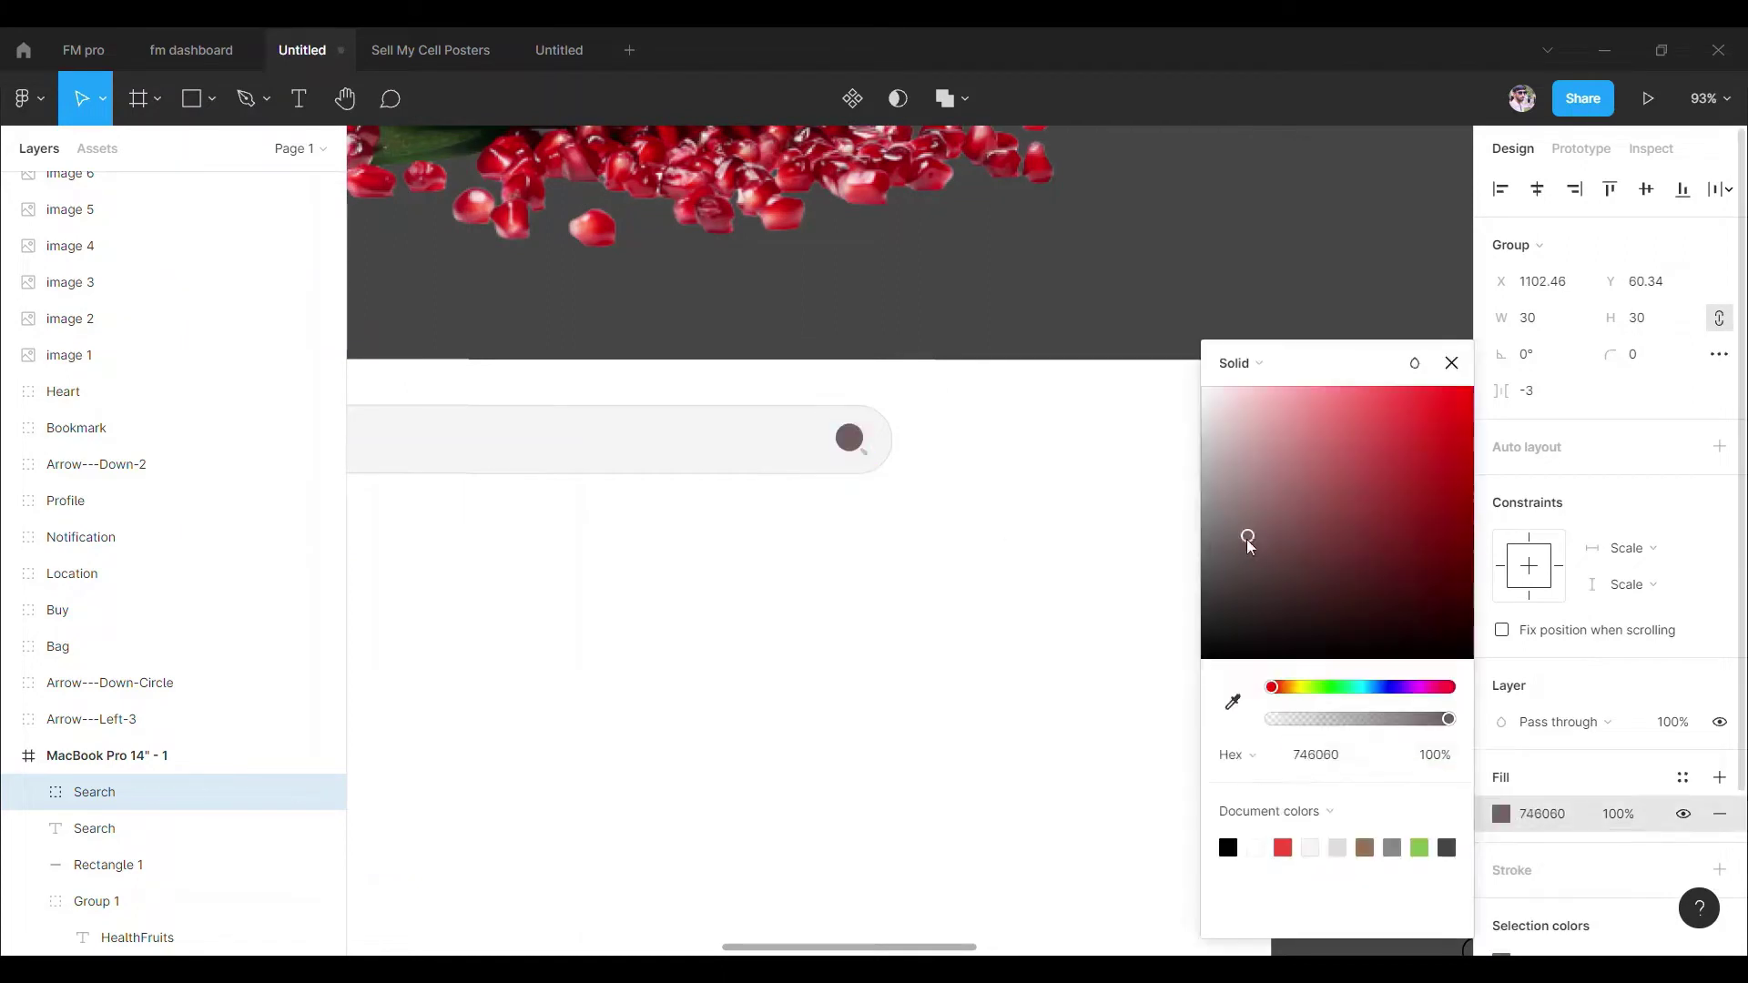
pyautogui.click(1375, 686)
pyautogui.click(1252, 362)
pyautogui.click(1201, 450)
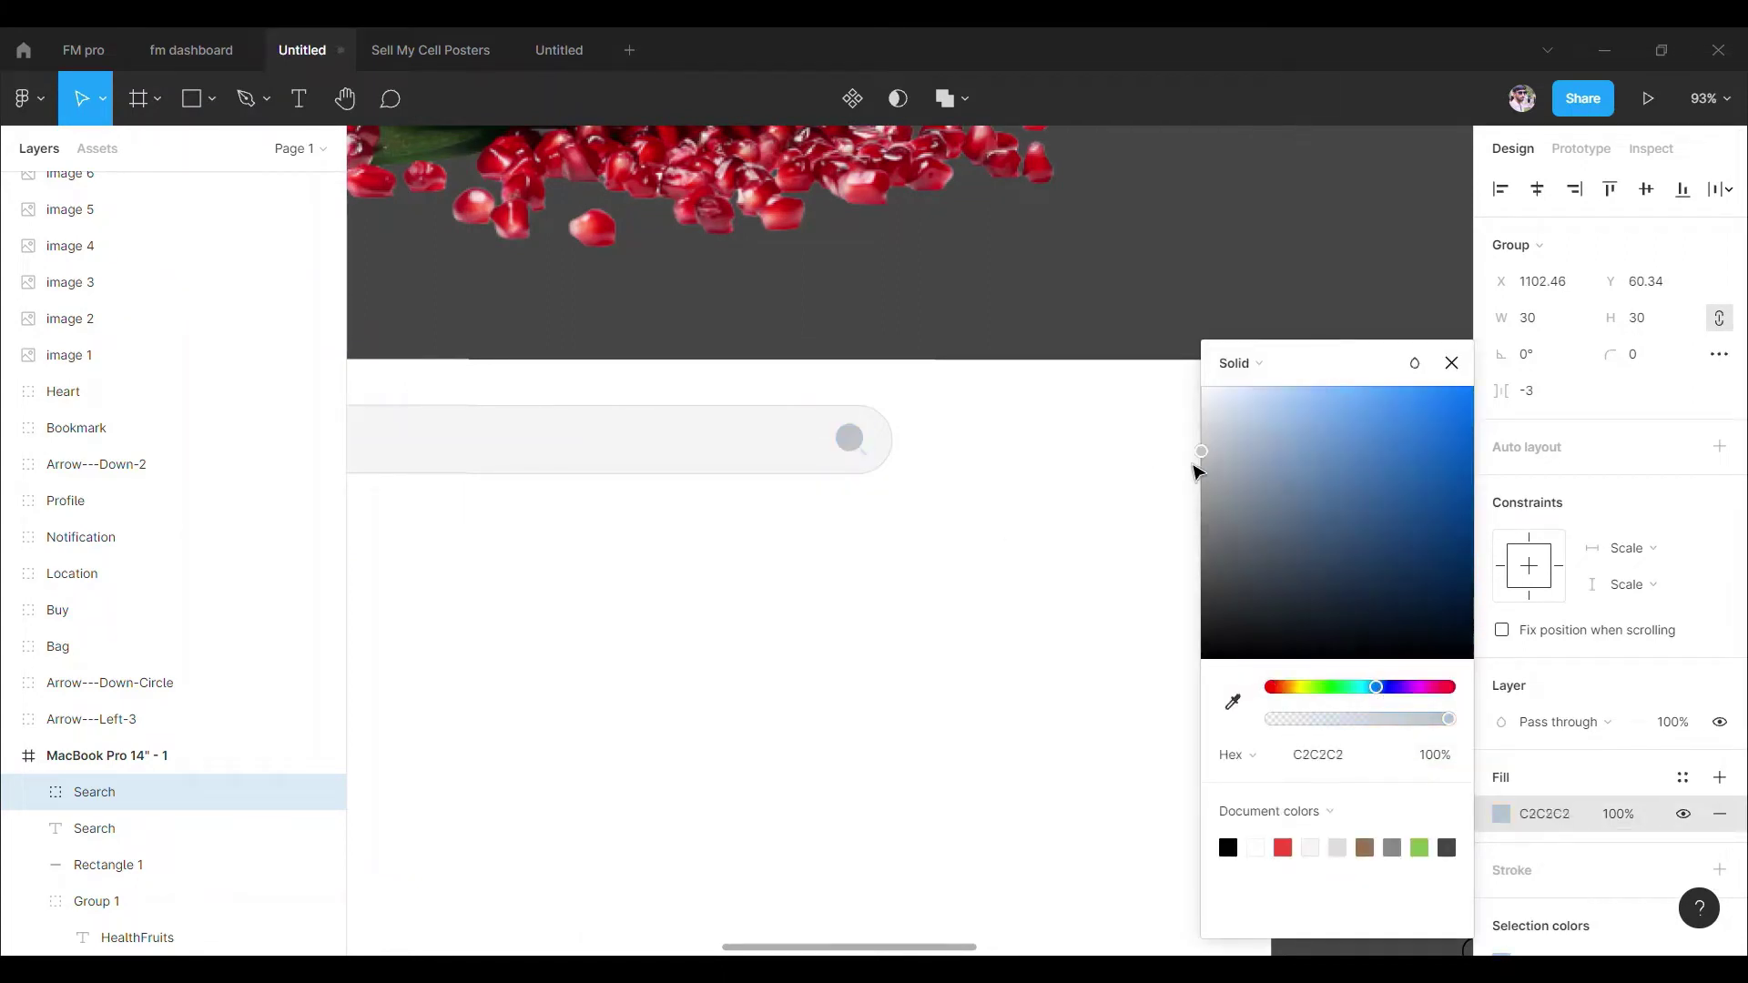
pyautogui.click(1452, 373)
# Place the notification bell beside the bar at height 30 with fill 2E75FF.
pyautogui.hscroll(5, 1209, 312)
pyautogui.hscroll(5, 1291, 546)
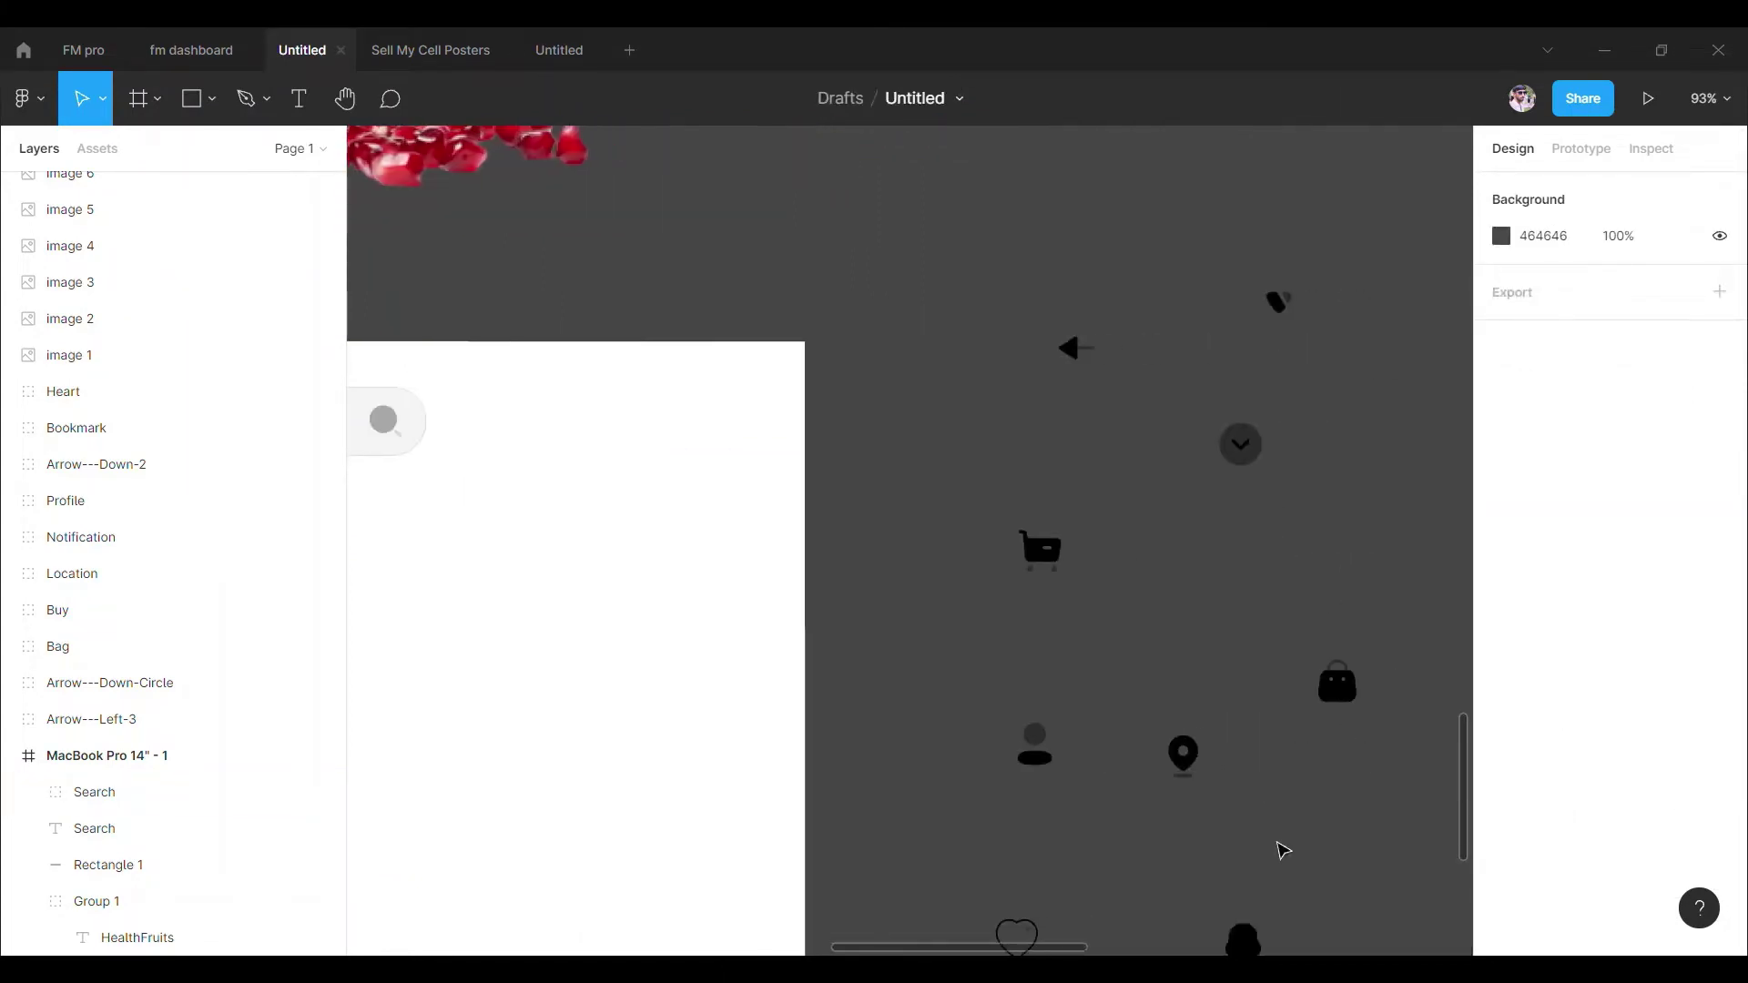
pyautogui.moveTo(1285, 848); pyautogui.dragTo(506, 424)
pyautogui.click(1718, 317)
pyautogui.click(1636, 318)
pyautogui.write('30')
pyautogui.press('Return')
pyautogui.click(1500, 813)
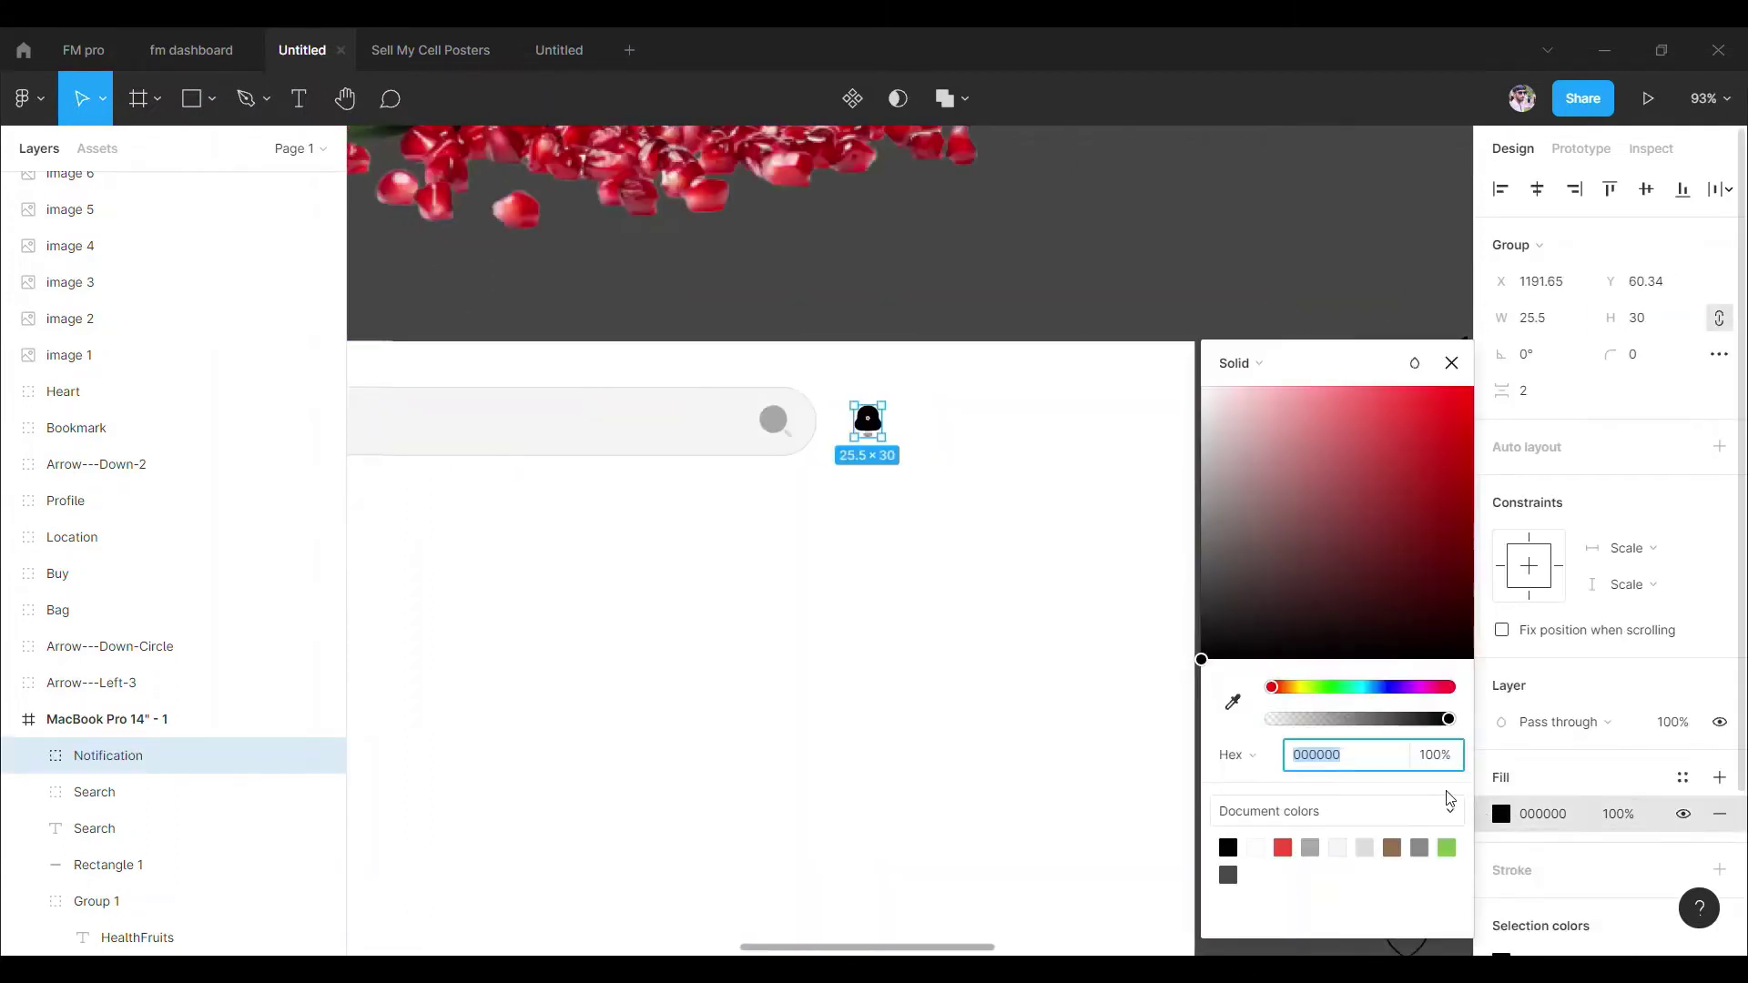
pyautogui.click(1384, 398)
pyautogui.click(1314, 755)
pyautogui.write('2E75FF')
pyautogui.click(881, 439)
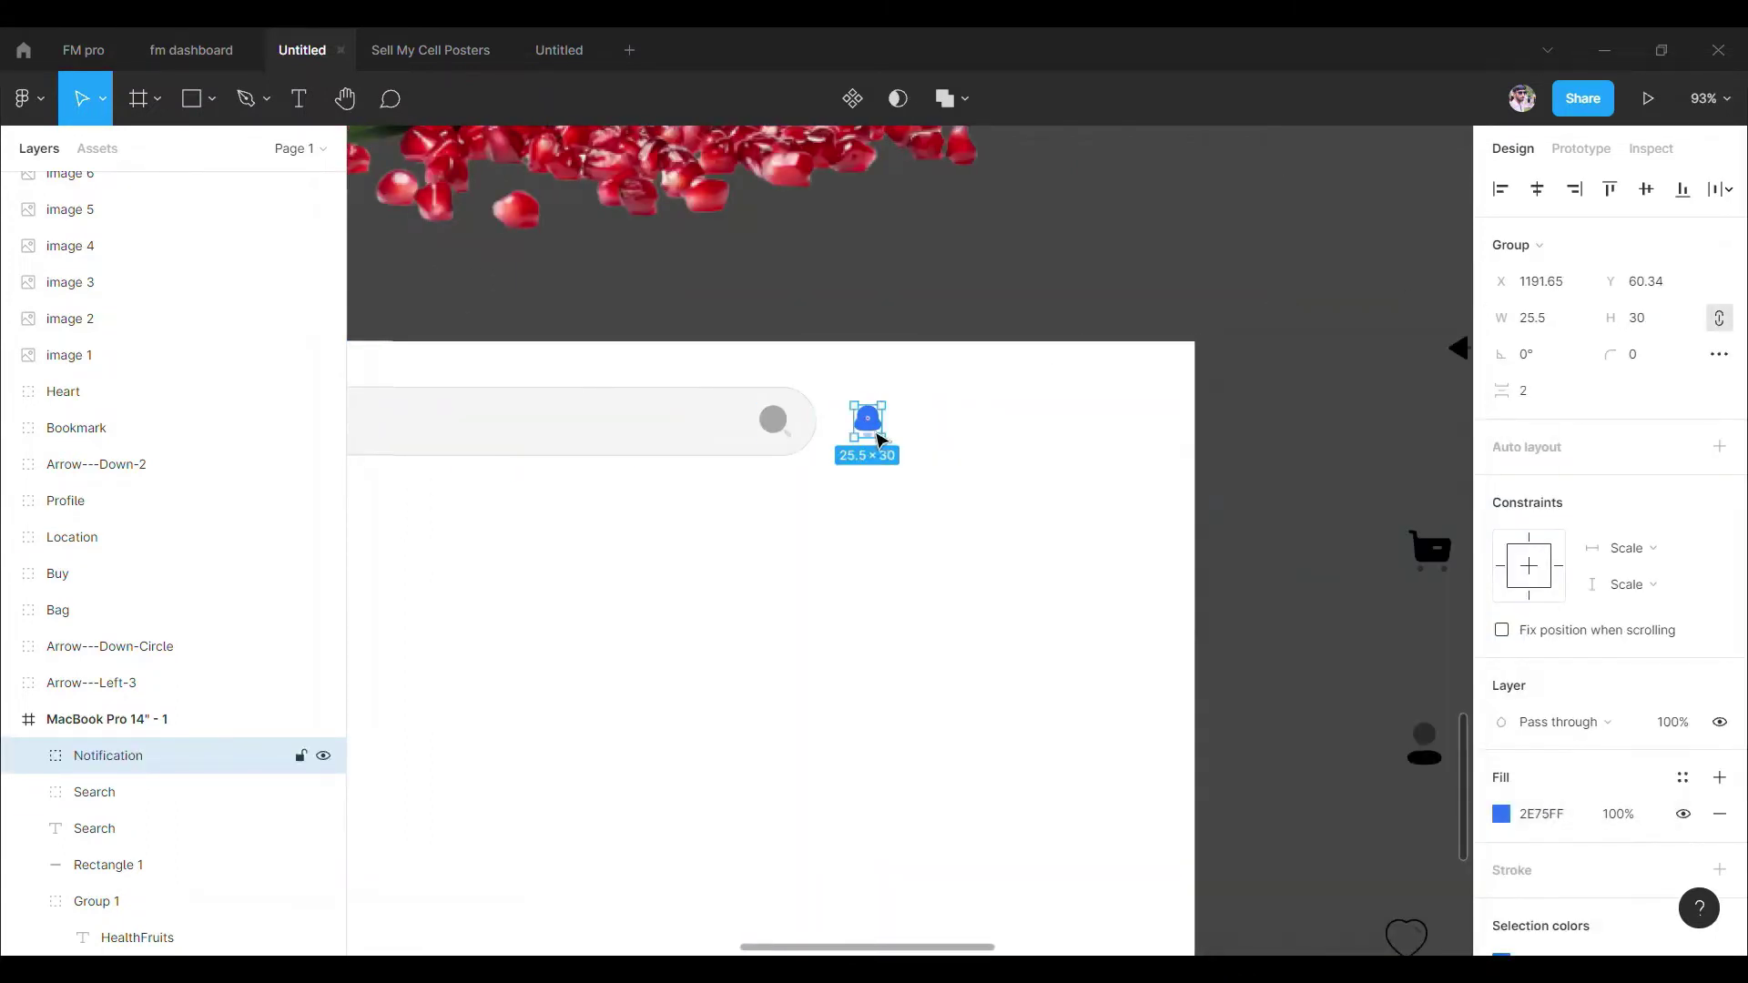
pyautogui.moveTo(916, 442); pyautogui.dragTo(806, 442)
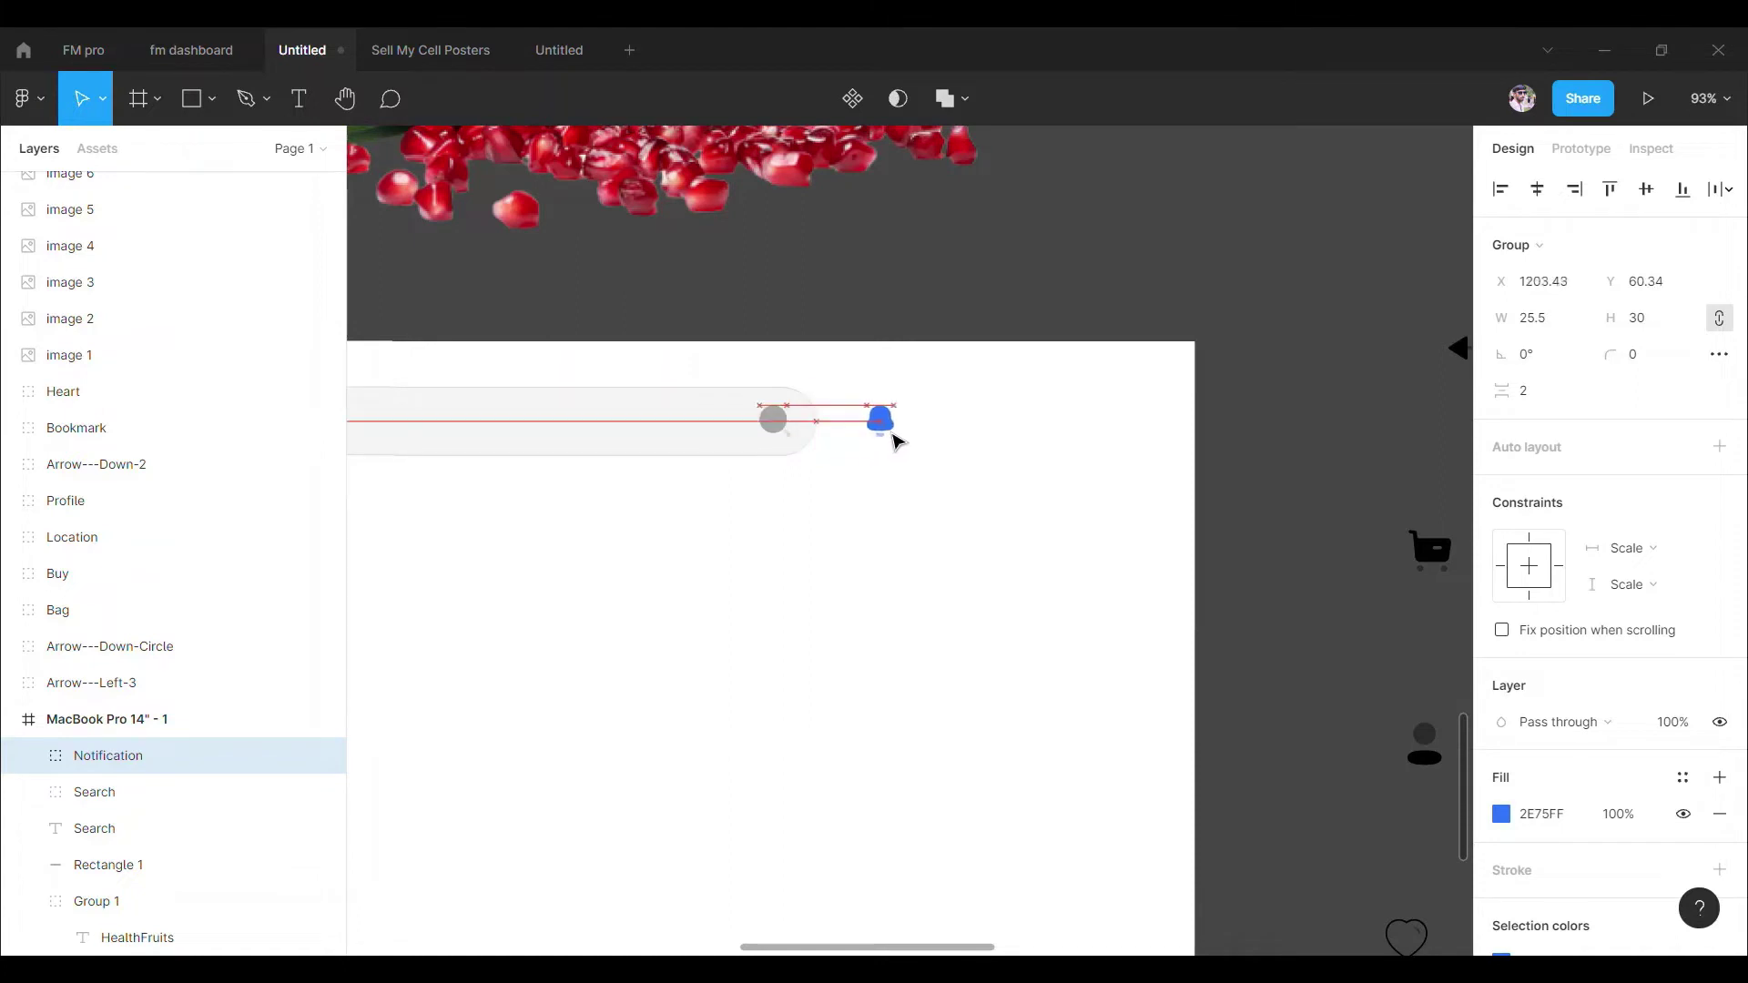
# Place the cart icon beside the bell and fill it blue 2E75FF.
pyautogui.moveTo(1429, 550); pyautogui.dragTo(1315, 520)
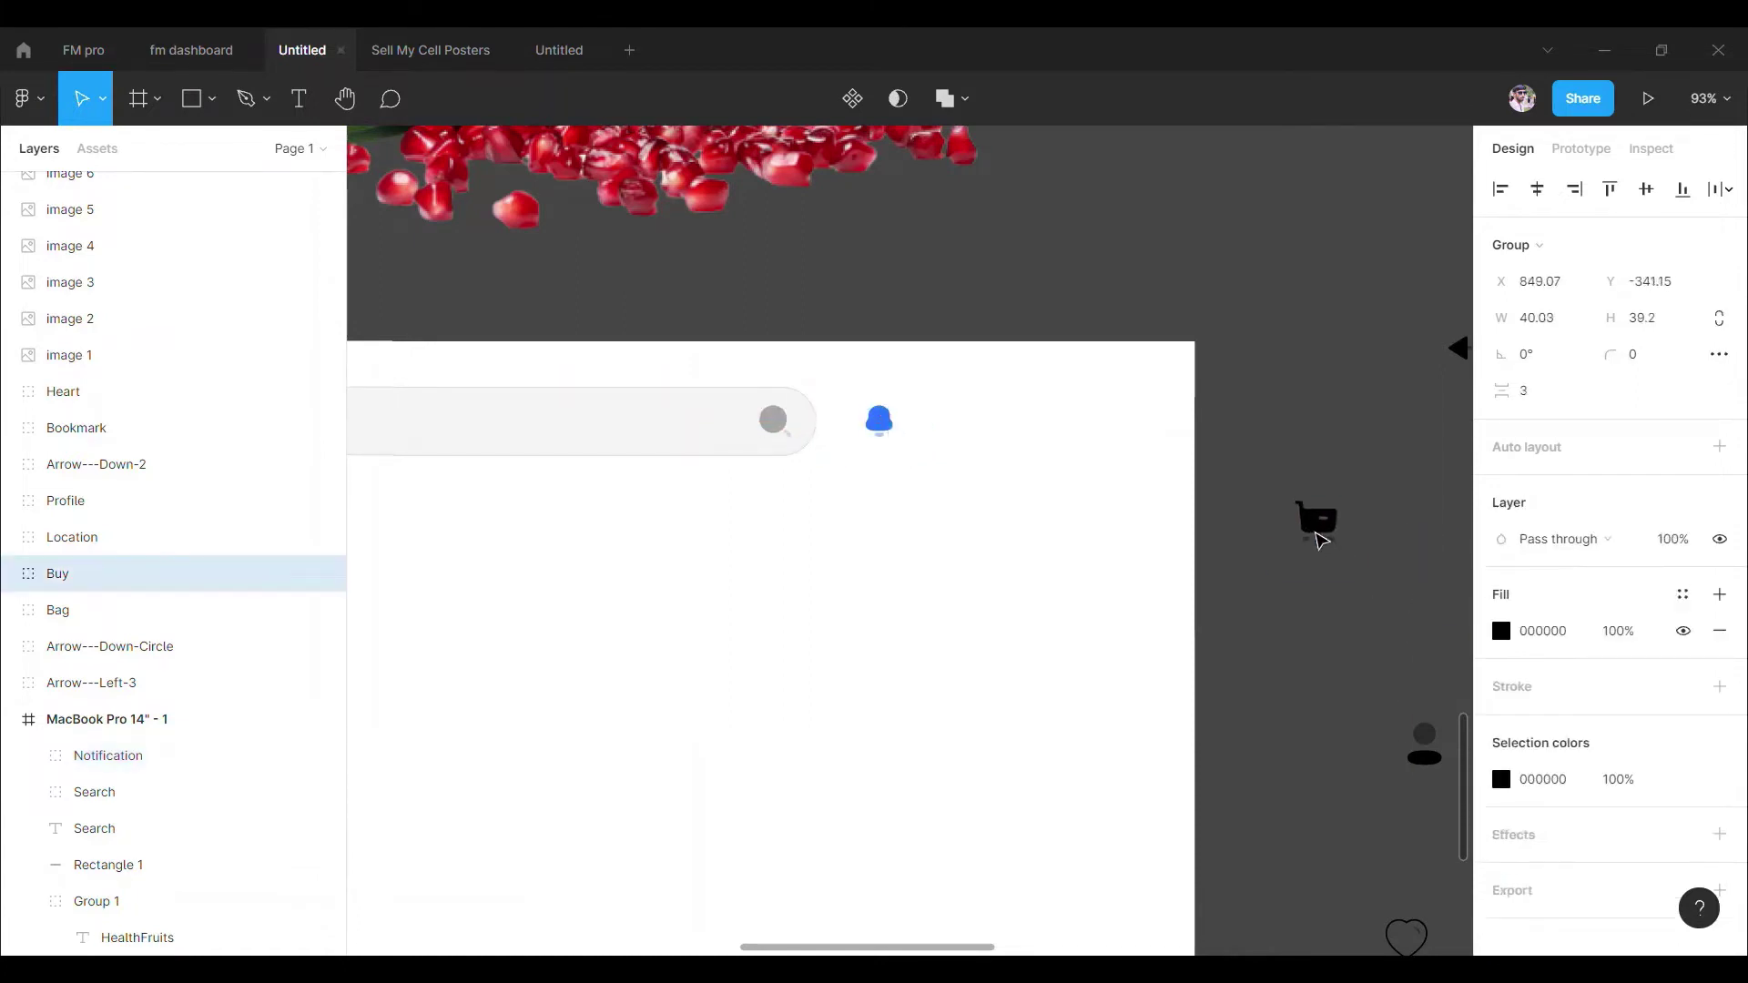
pyautogui.click(1659, 323)
pyautogui.moveTo(1224, 466); pyautogui.dragTo(911, 414)
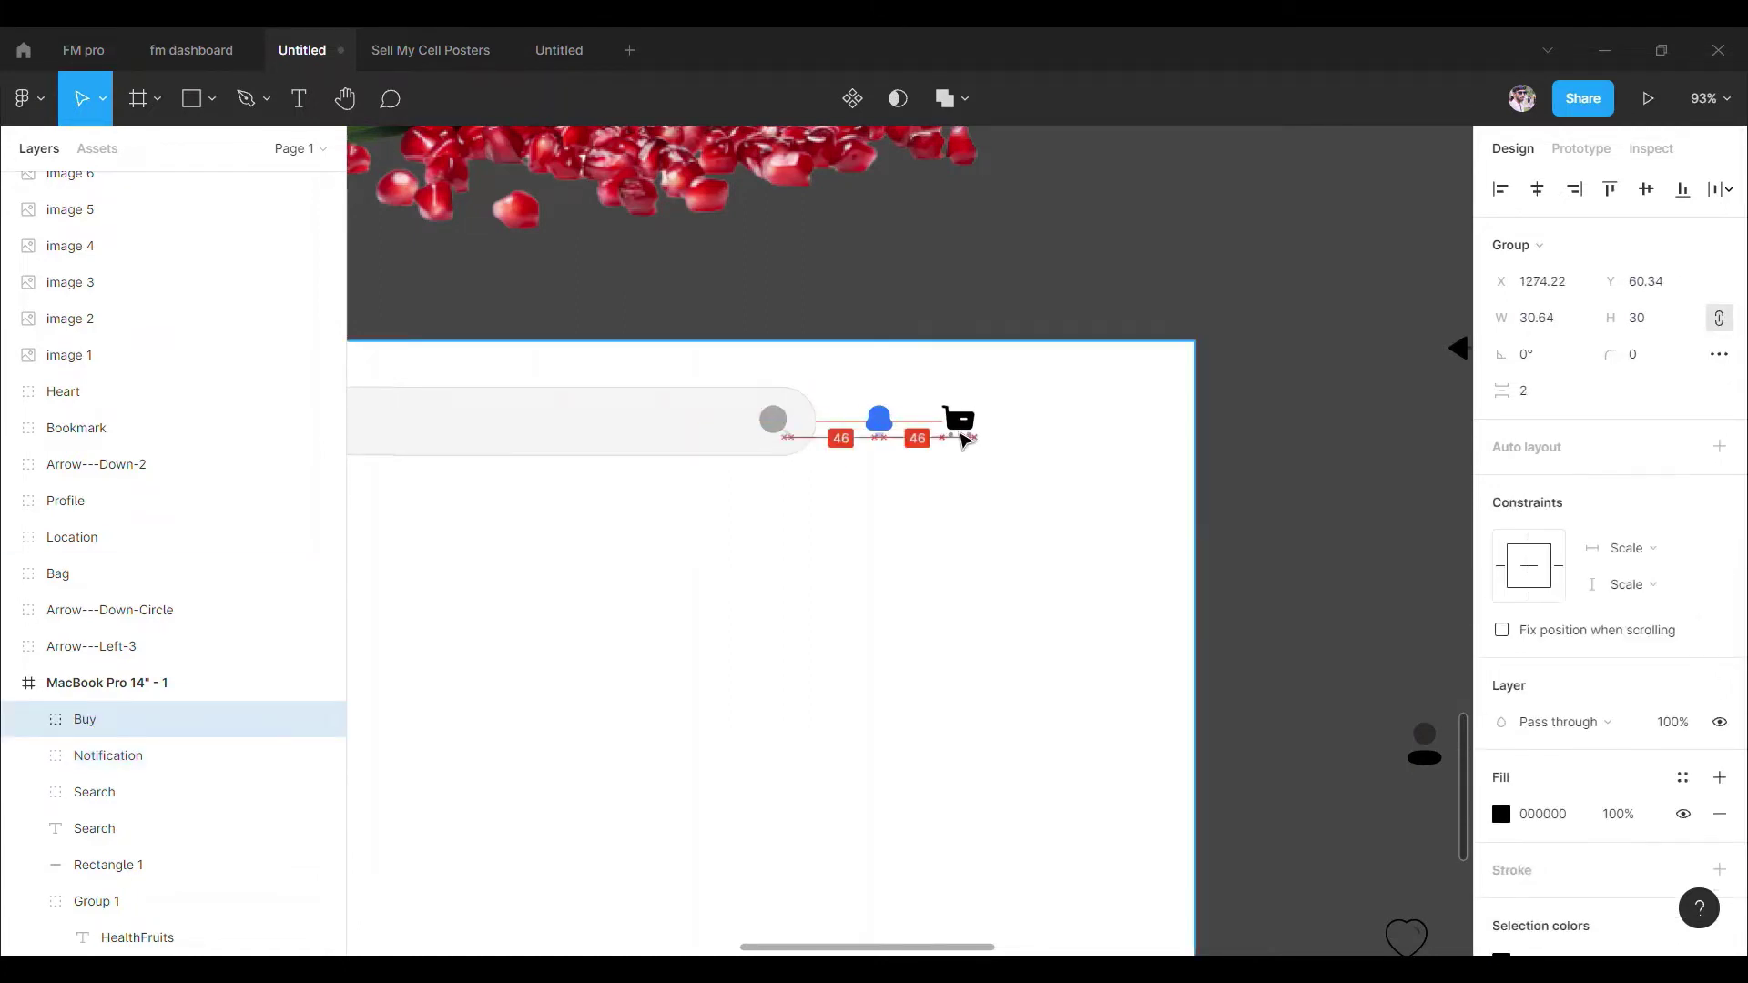
pyautogui.click(1501, 814)
pyautogui.write('2E75FF')
pyautogui.press('Return')
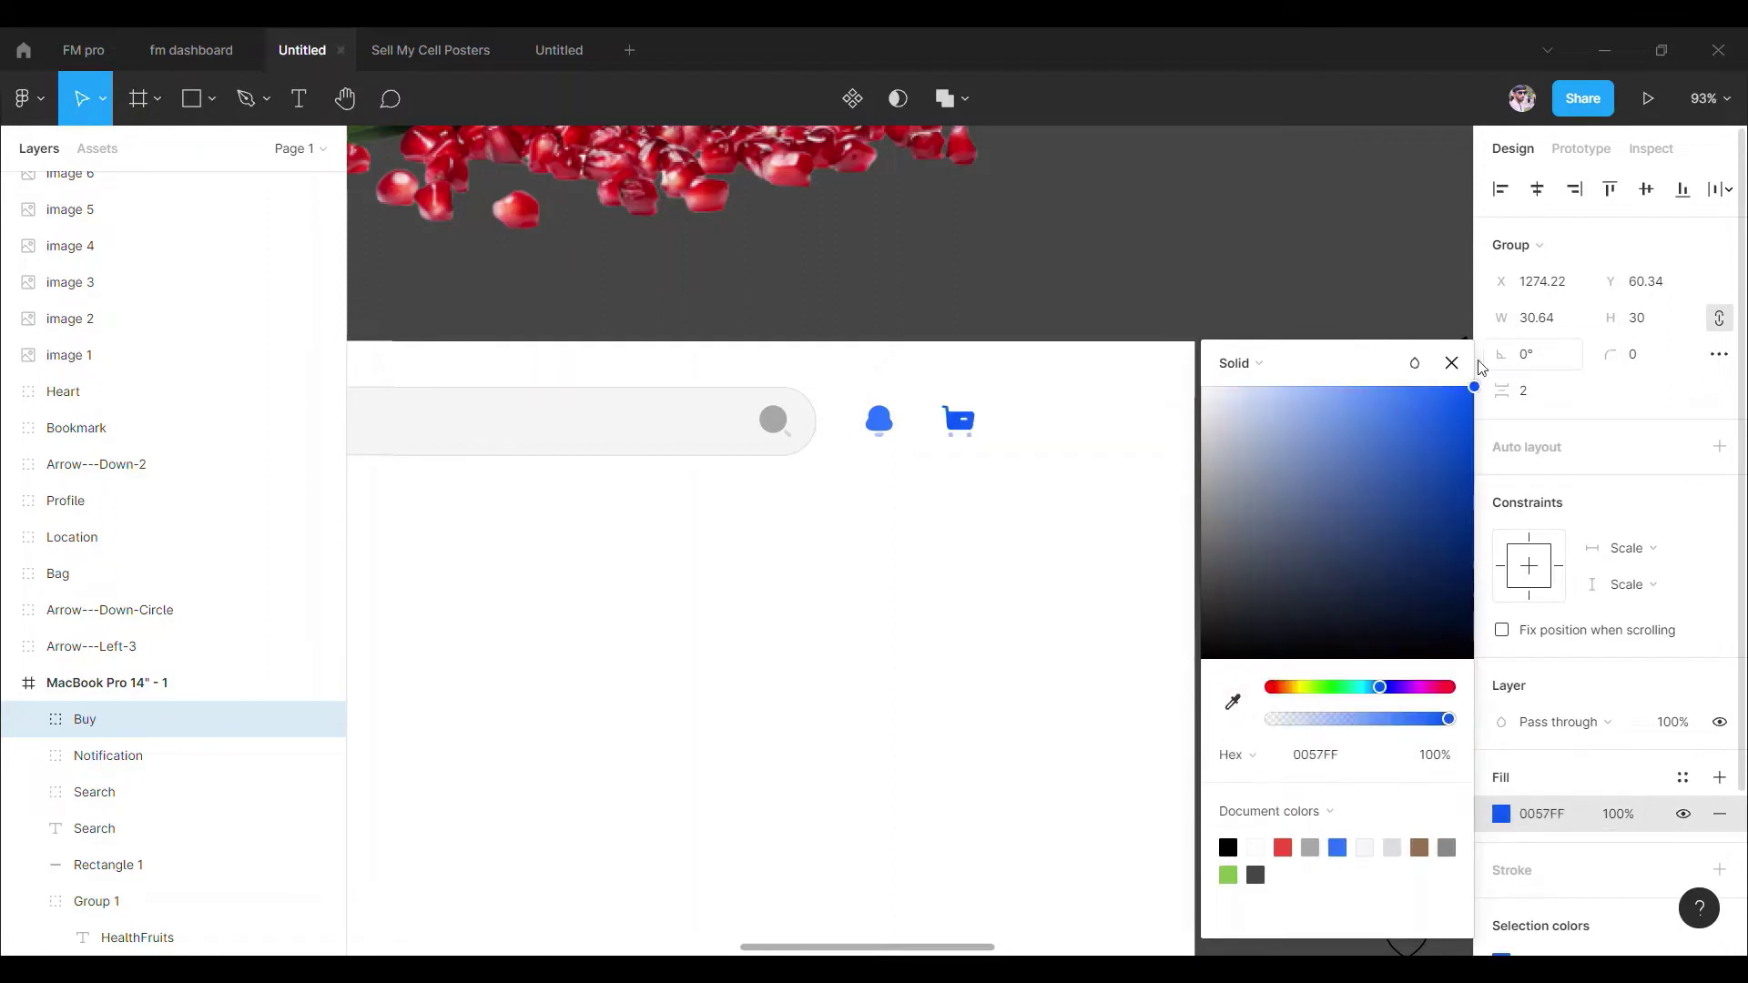
# Resize the profile icon to height 30, put it beside the cart, and fill it blue.
pyautogui.click(1429, 714)
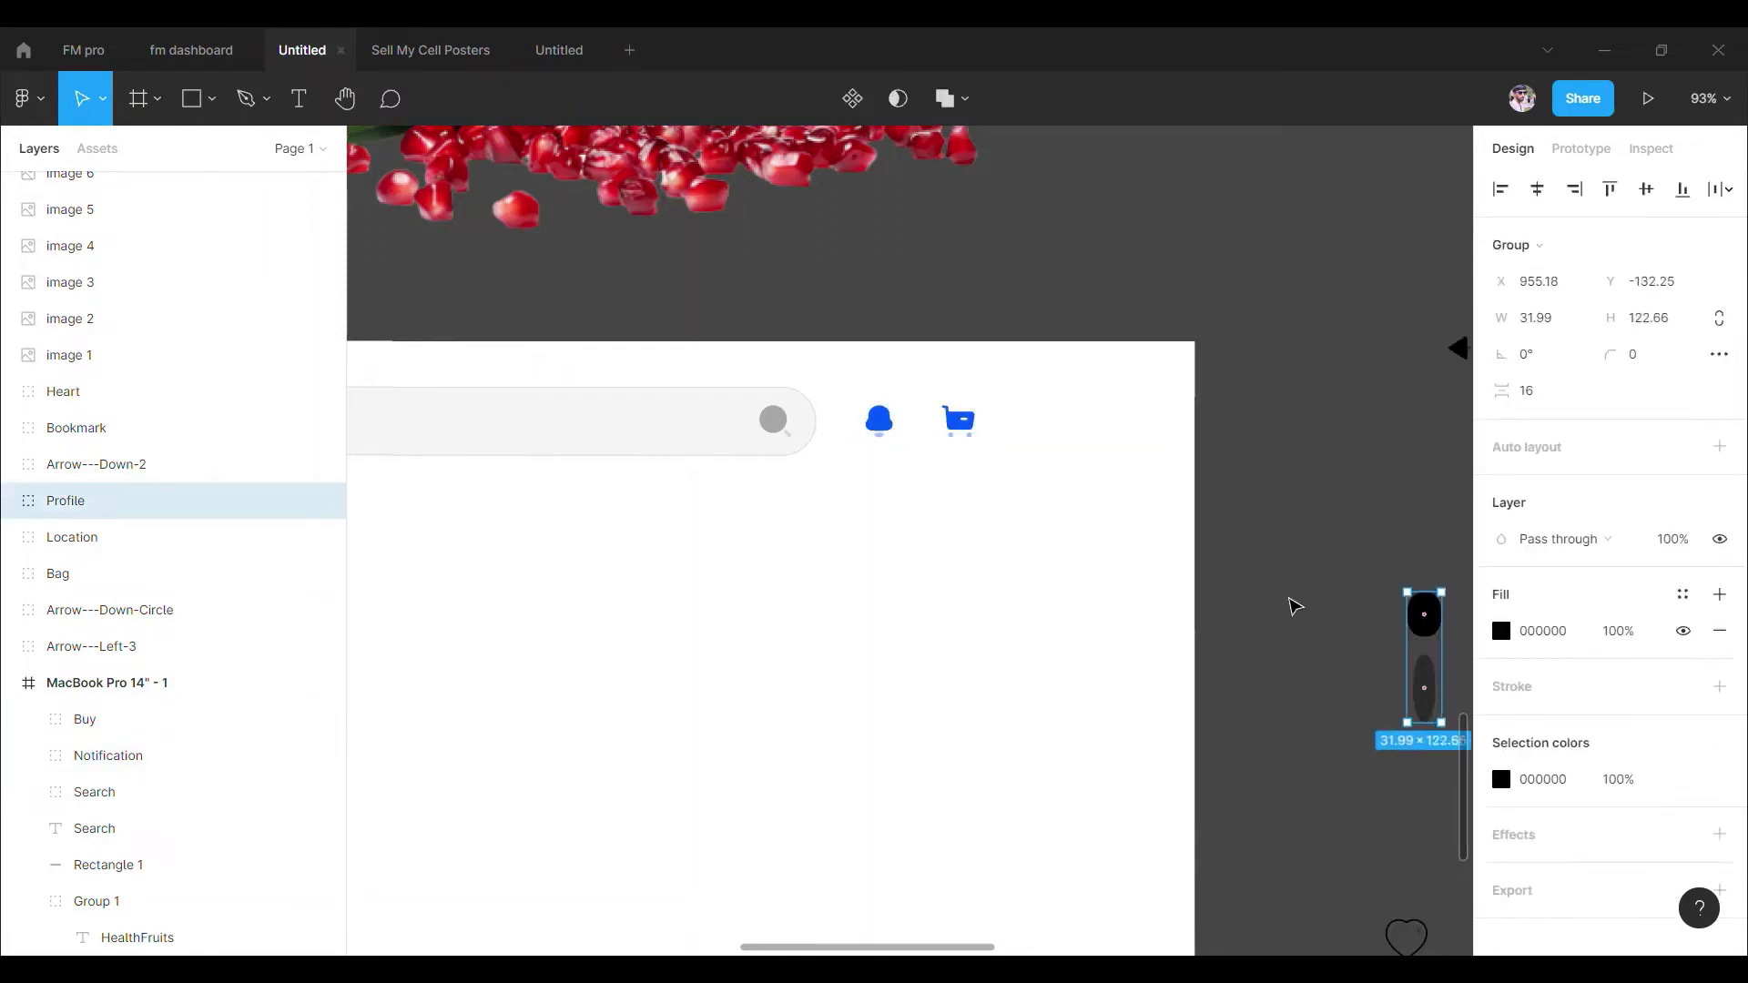
pyautogui.hotkey('ctrl', 'z')
pyautogui.click(1718, 318)
pyautogui.click(1637, 317)
pyautogui.write('30')
pyautogui.press('Return')
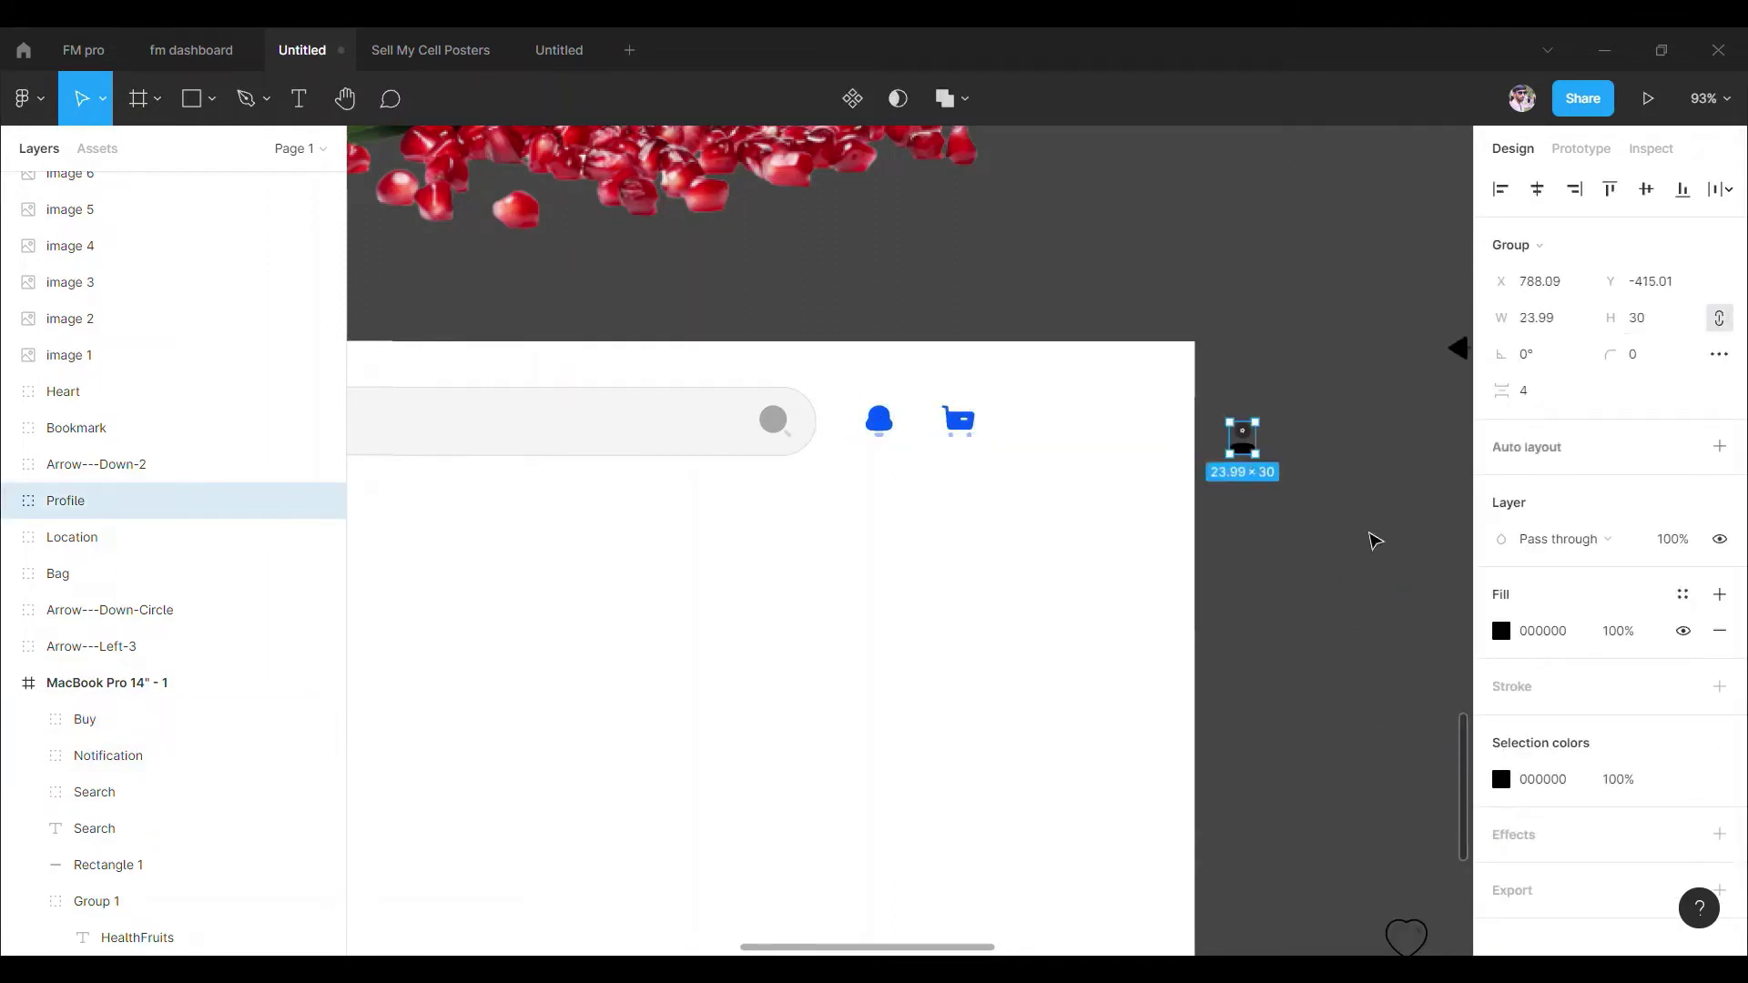
pyautogui.moveTo(1250, 460); pyautogui.dragTo(1015, 440)
pyautogui.click(1501, 813)
pyautogui.click(1253, 843)
pyautogui.press('Escape')
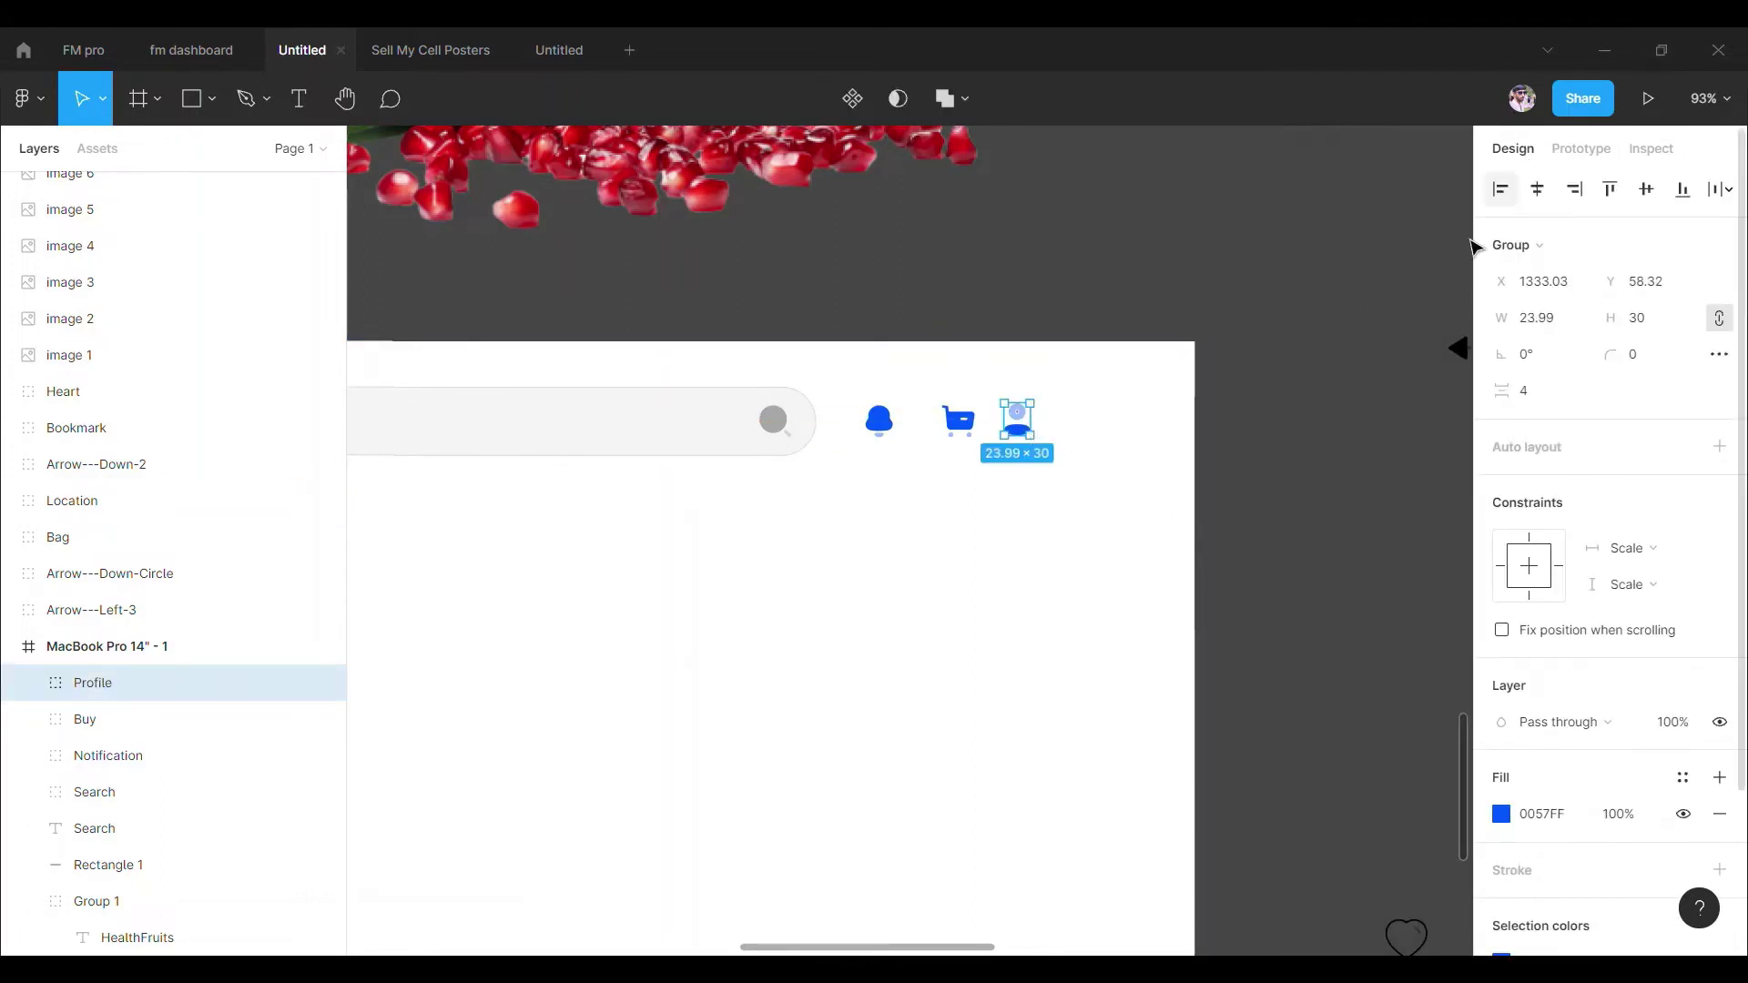
# Tidy up the bell, cart and profile icons into even spacing.
pyautogui.moveTo(799, 428); pyautogui.dragTo(1083, 437)
pyautogui.click(1727, 189)
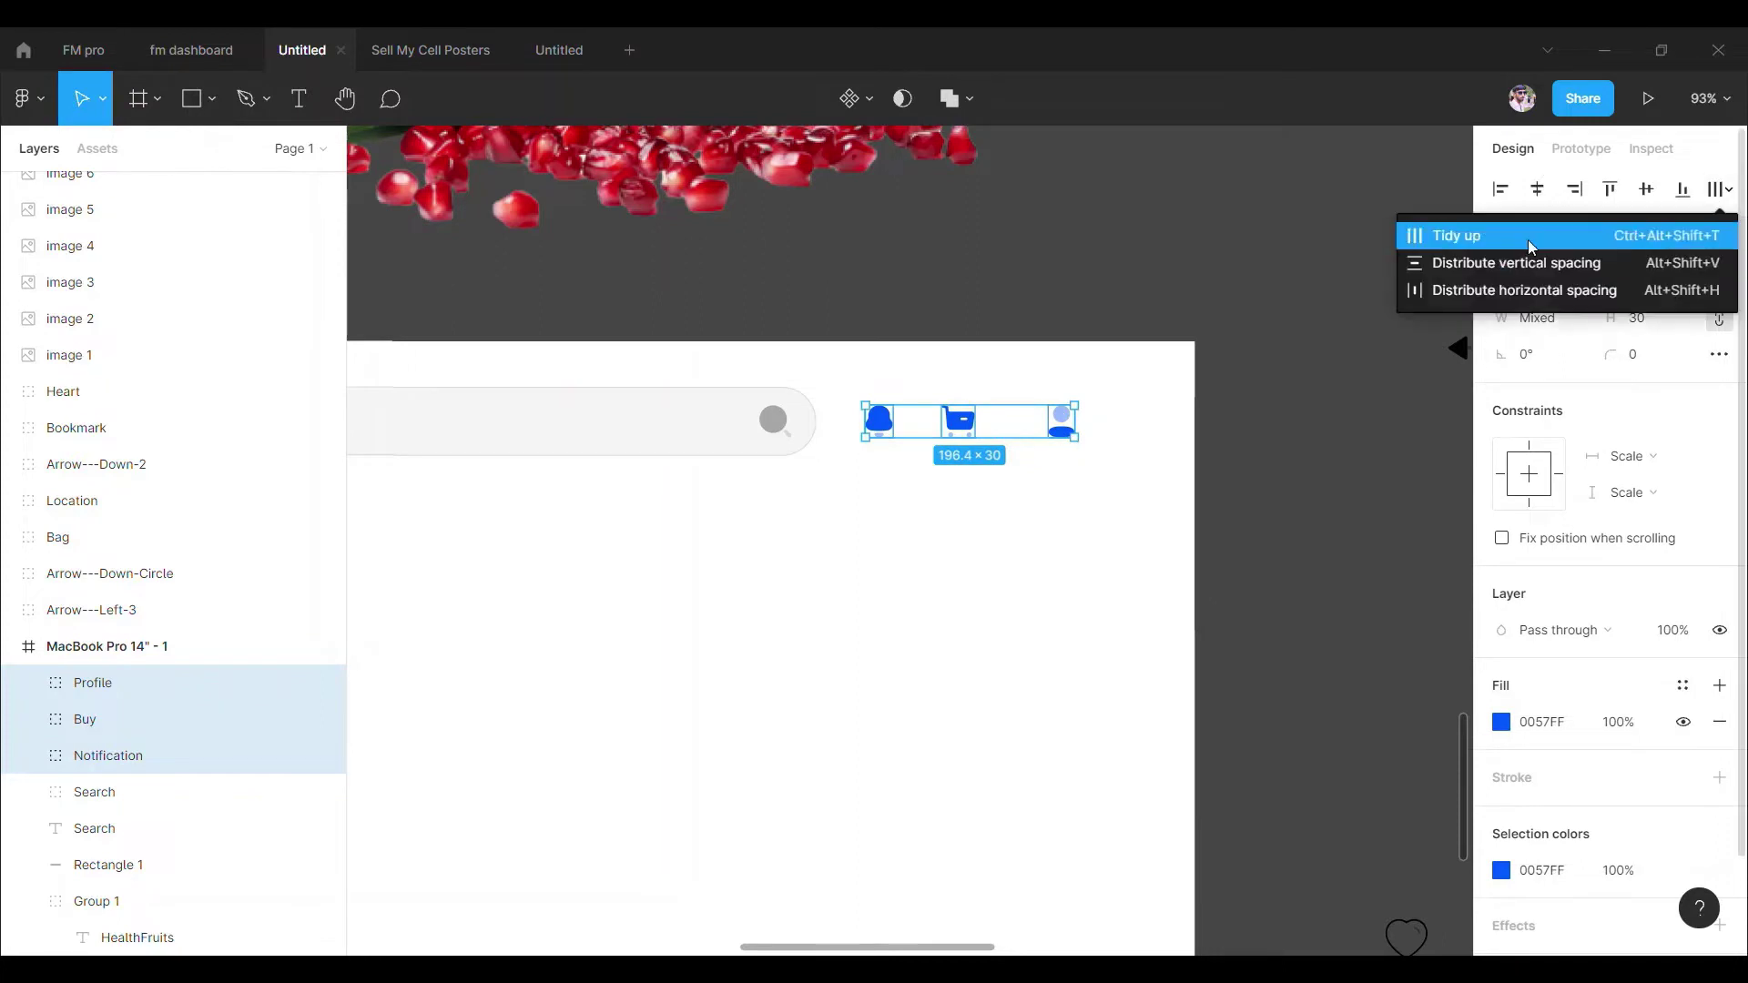
pyautogui.click(1456, 232)
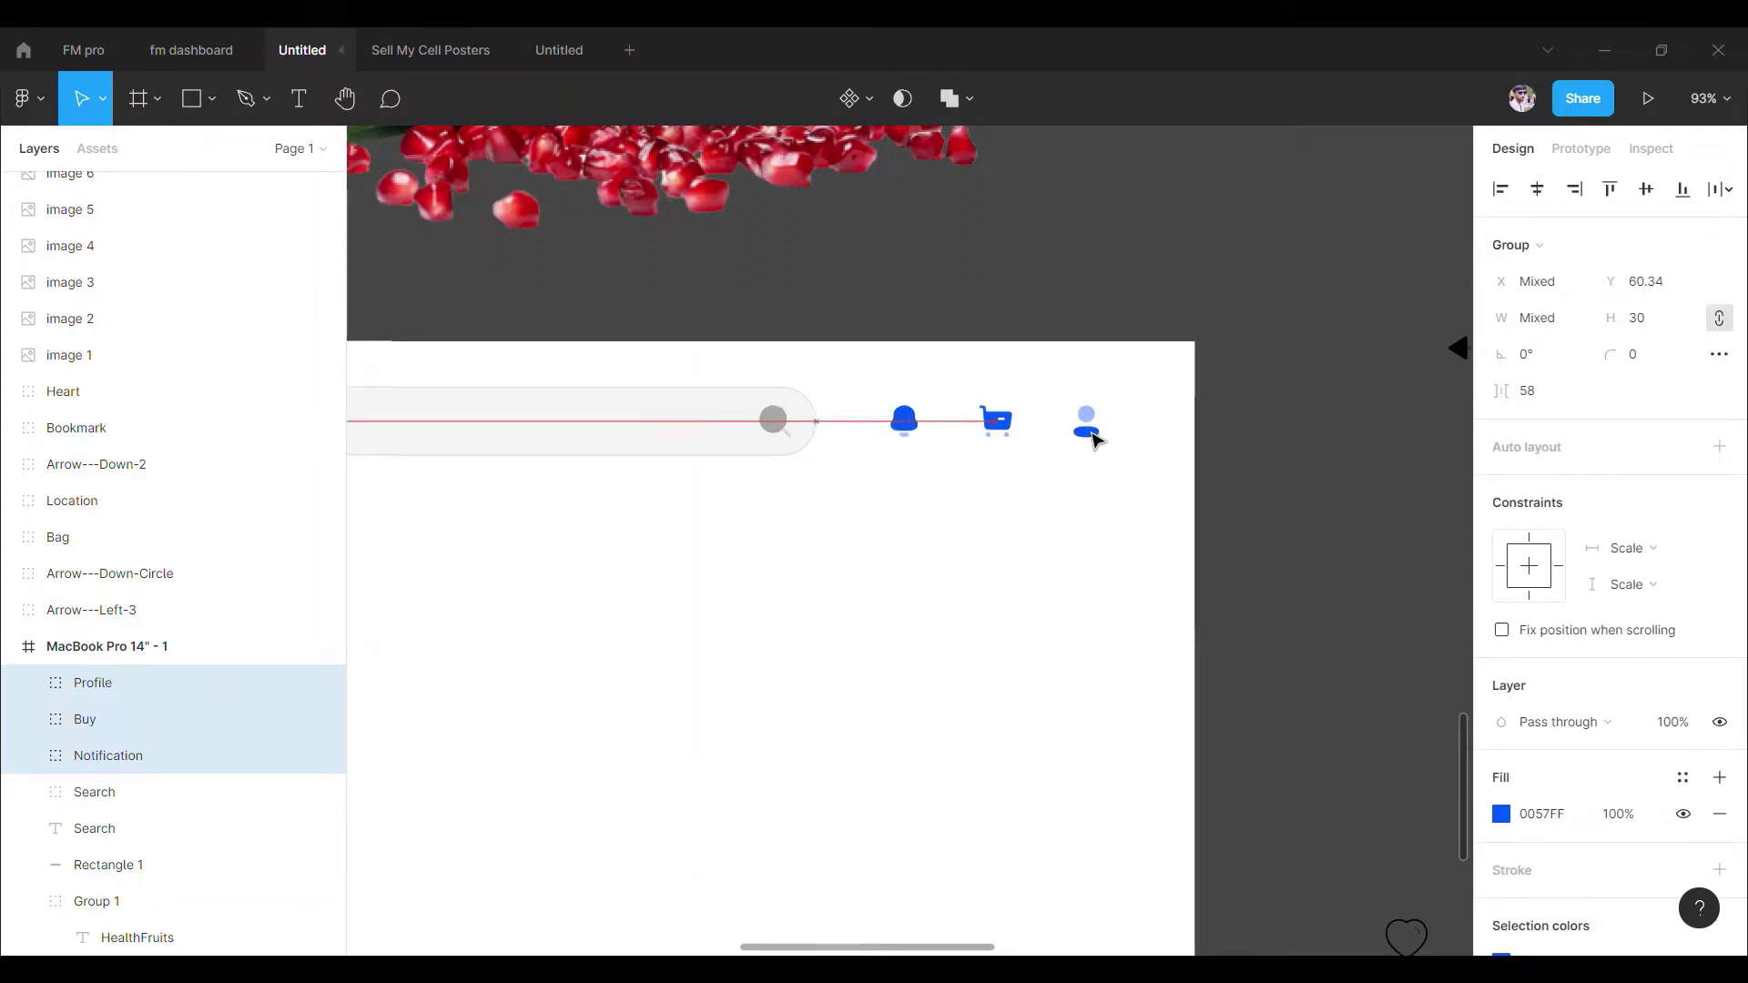
pyautogui.click(1286, 475)
# Add a bold red '5' text badge on the bell icon.
pyautogui.keyDown('ctrl'); pyautogui.scroll(5, 913, 409); pyautogui.keyUp('ctrl')
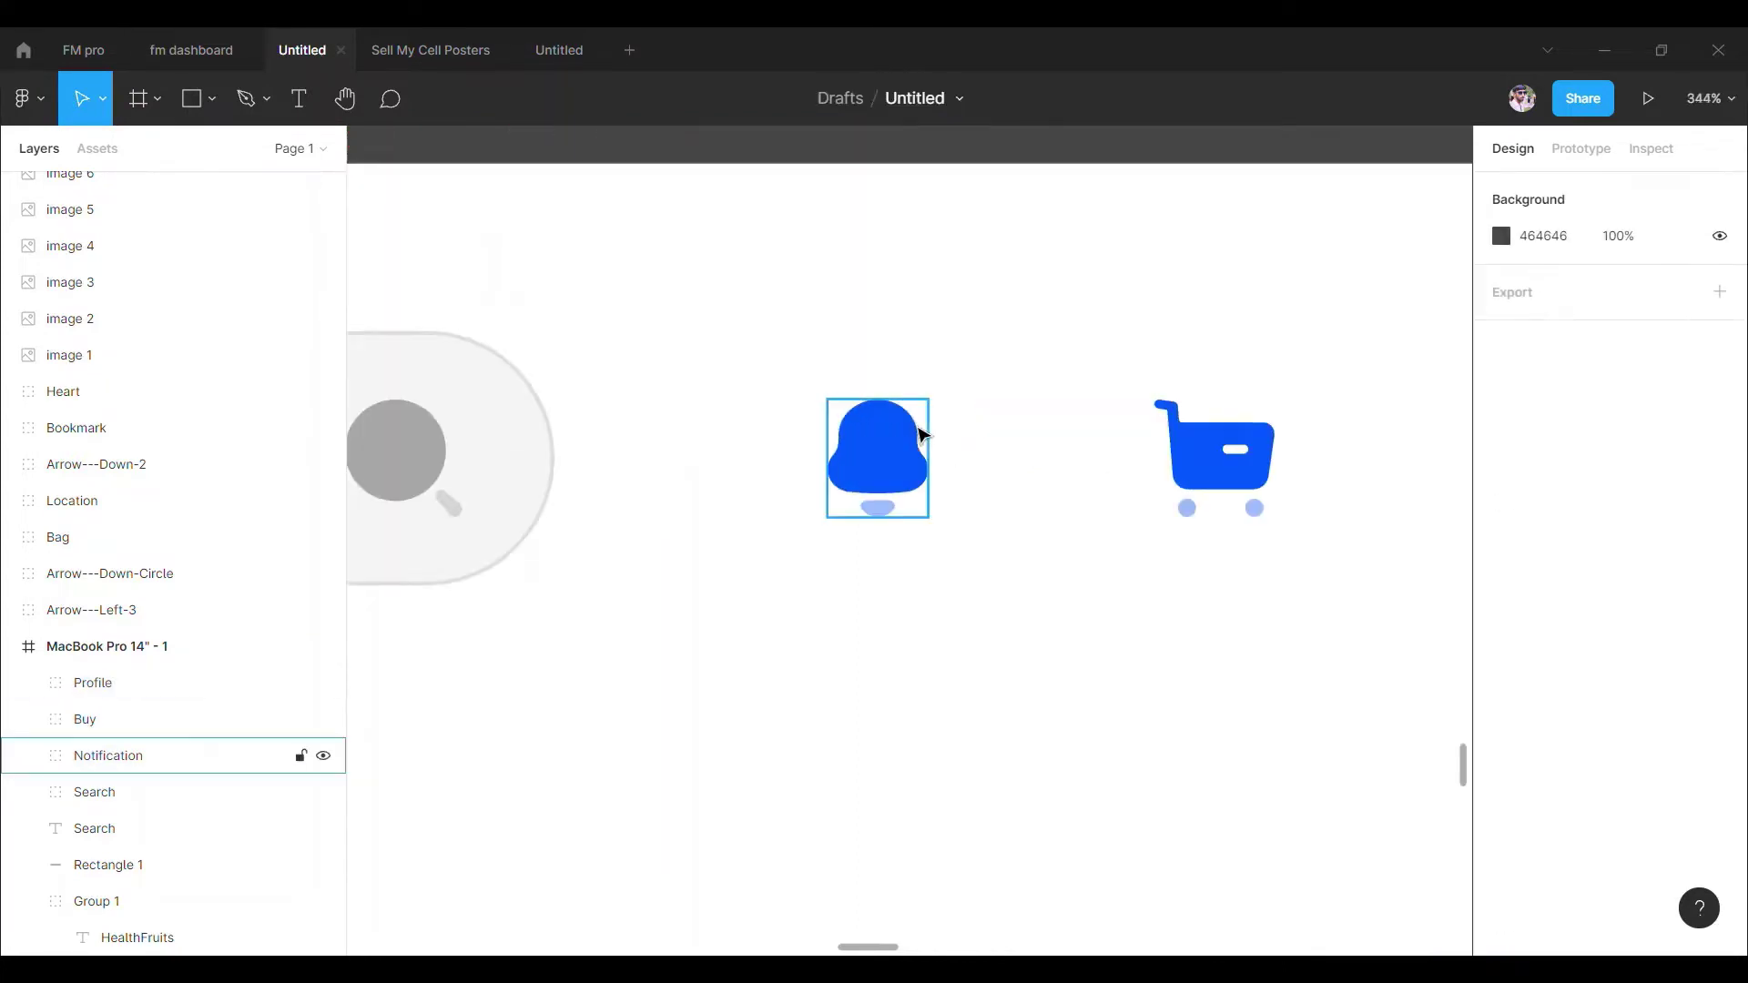
pyautogui.press('t')
pyautogui.click(830, 428)
pyautogui.write('5')
pyautogui.press('Escape')
pyautogui.click(1520, 721)
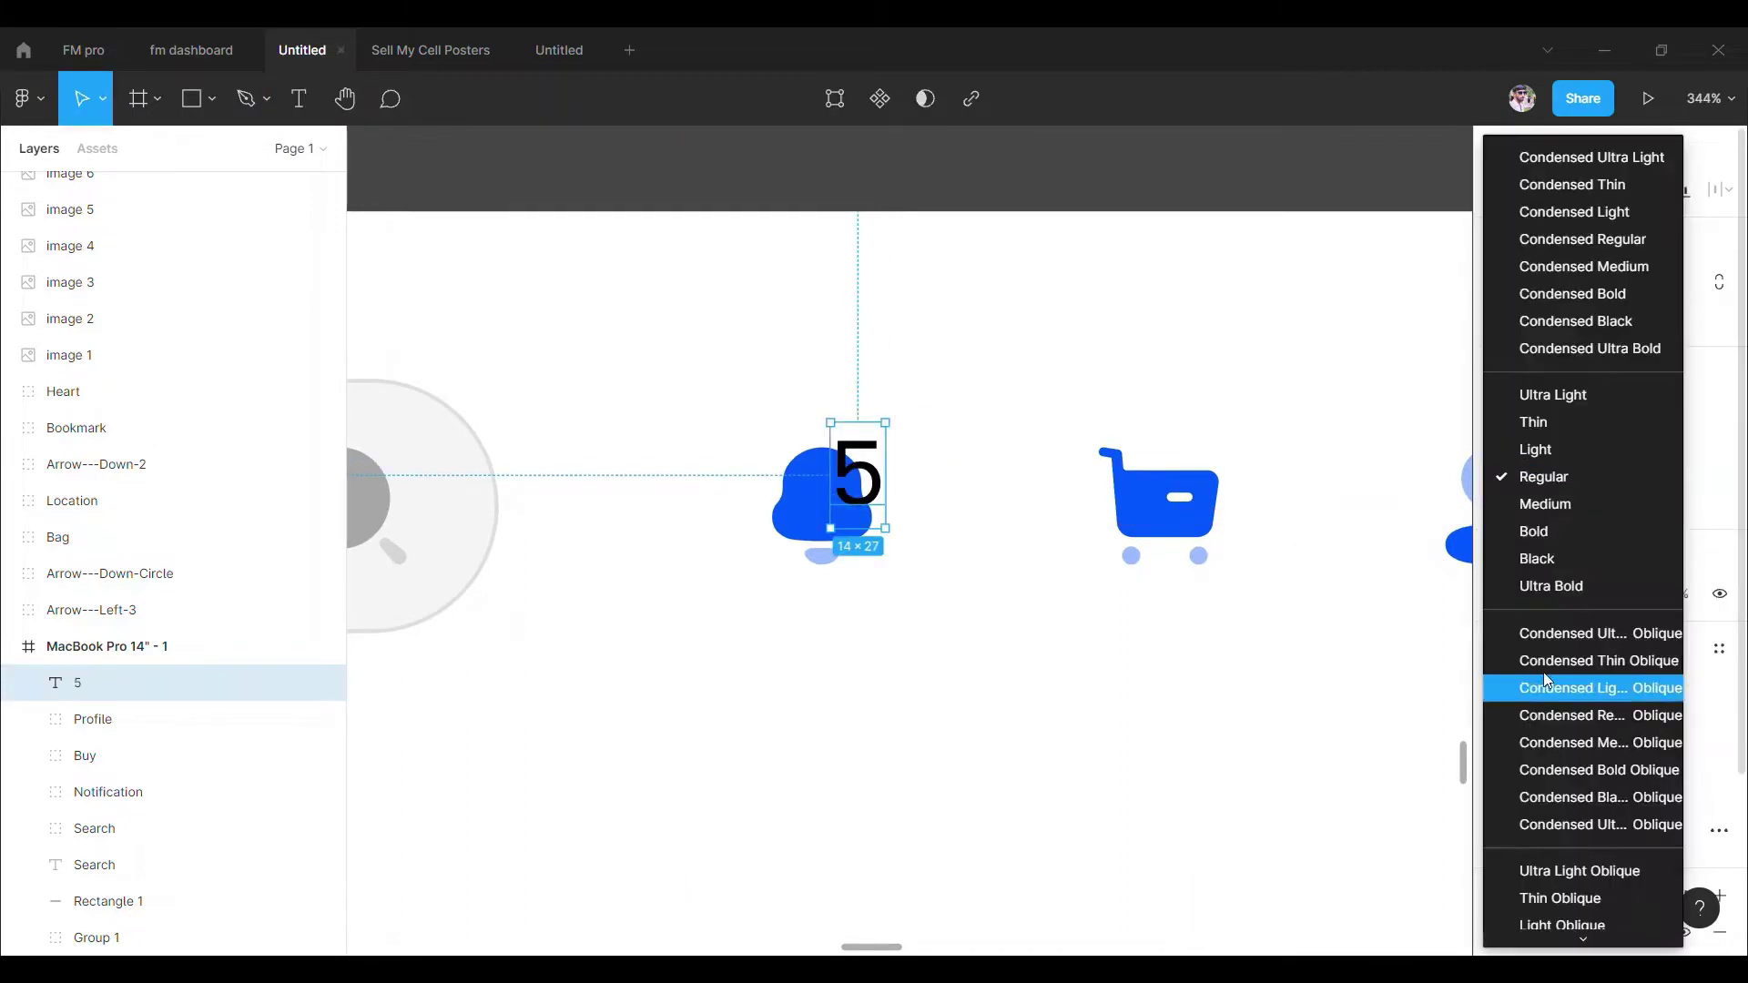
pyautogui.click(1541, 527)
pyautogui.click(1500, 932)
pyautogui.click(1309, 848)
pyautogui.click(1451, 364)
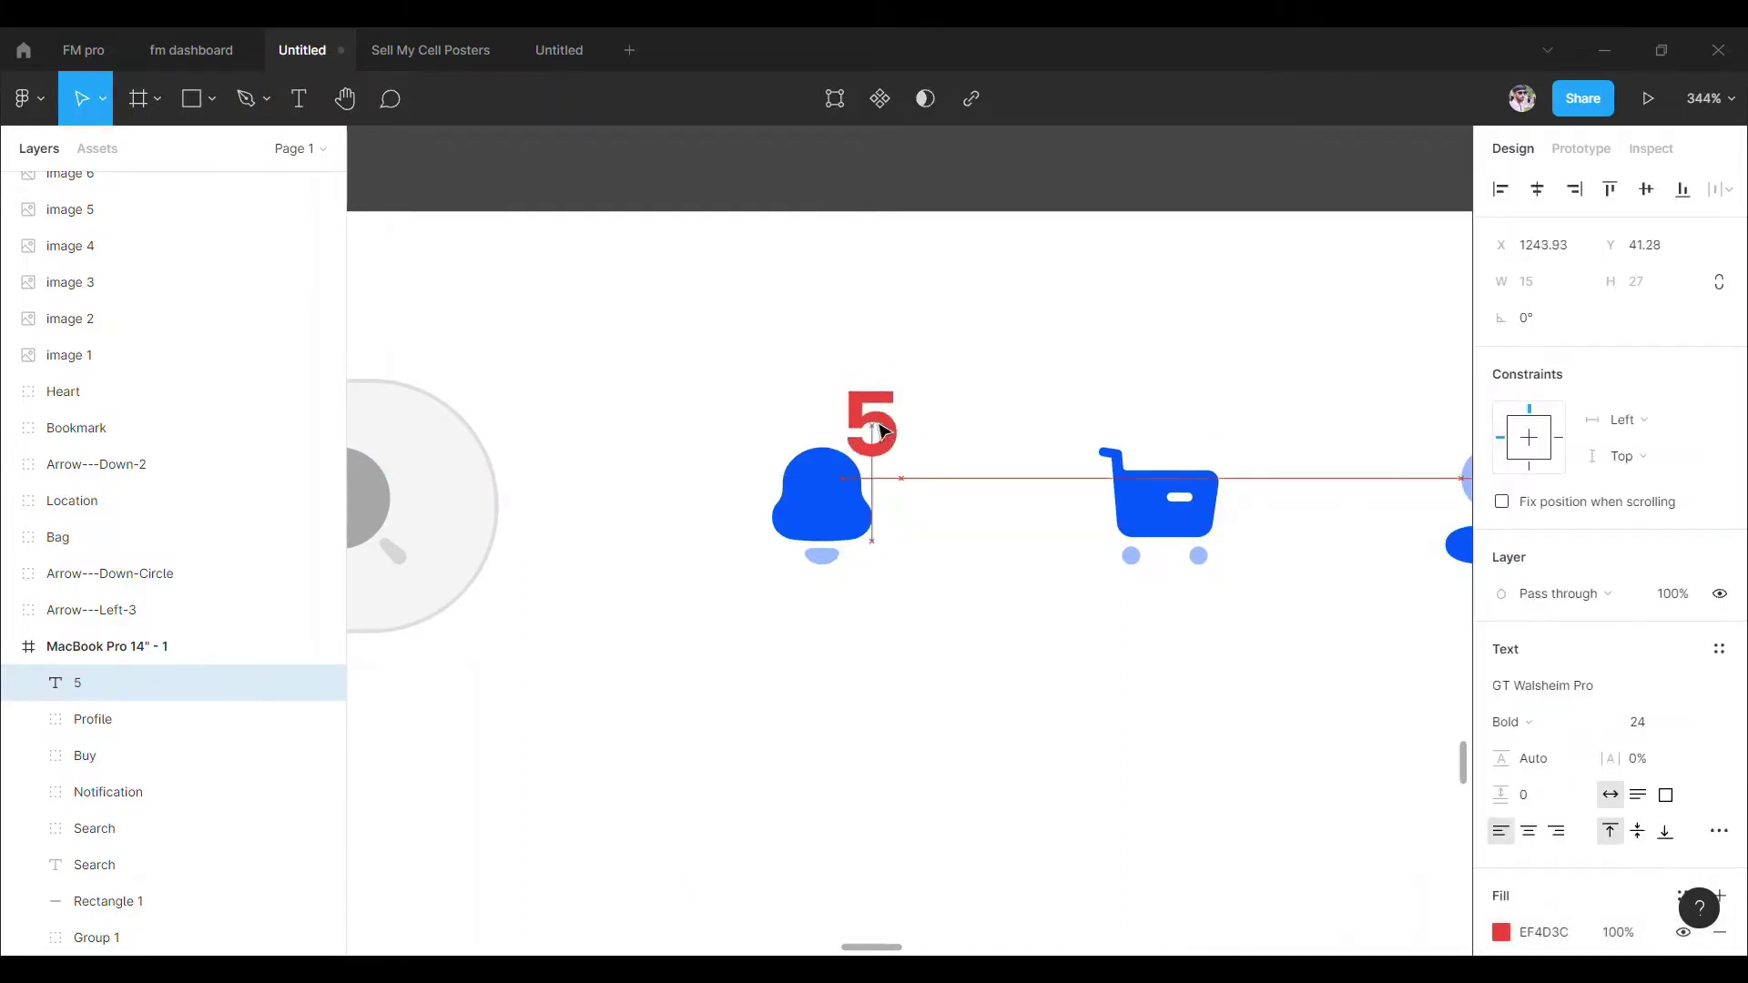
pyautogui.click(1092, 205)
# Set the red 5 badge's font size to 20.
pyautogui.keyDown('ctrl'); pyautogui.scroll(-5, 1138, 173); pyautogui.keyUp('ctrl')
pyautogui.keyDown('ctrl'); pyautogui.scroll(-3, 1146, 156); pyautogui.keyUp('ctrl')
pyautogui.keyDown('ctrl'); pyautogui.scroll(5, 1146, 155); pyautogui.keyUp('ctrl')
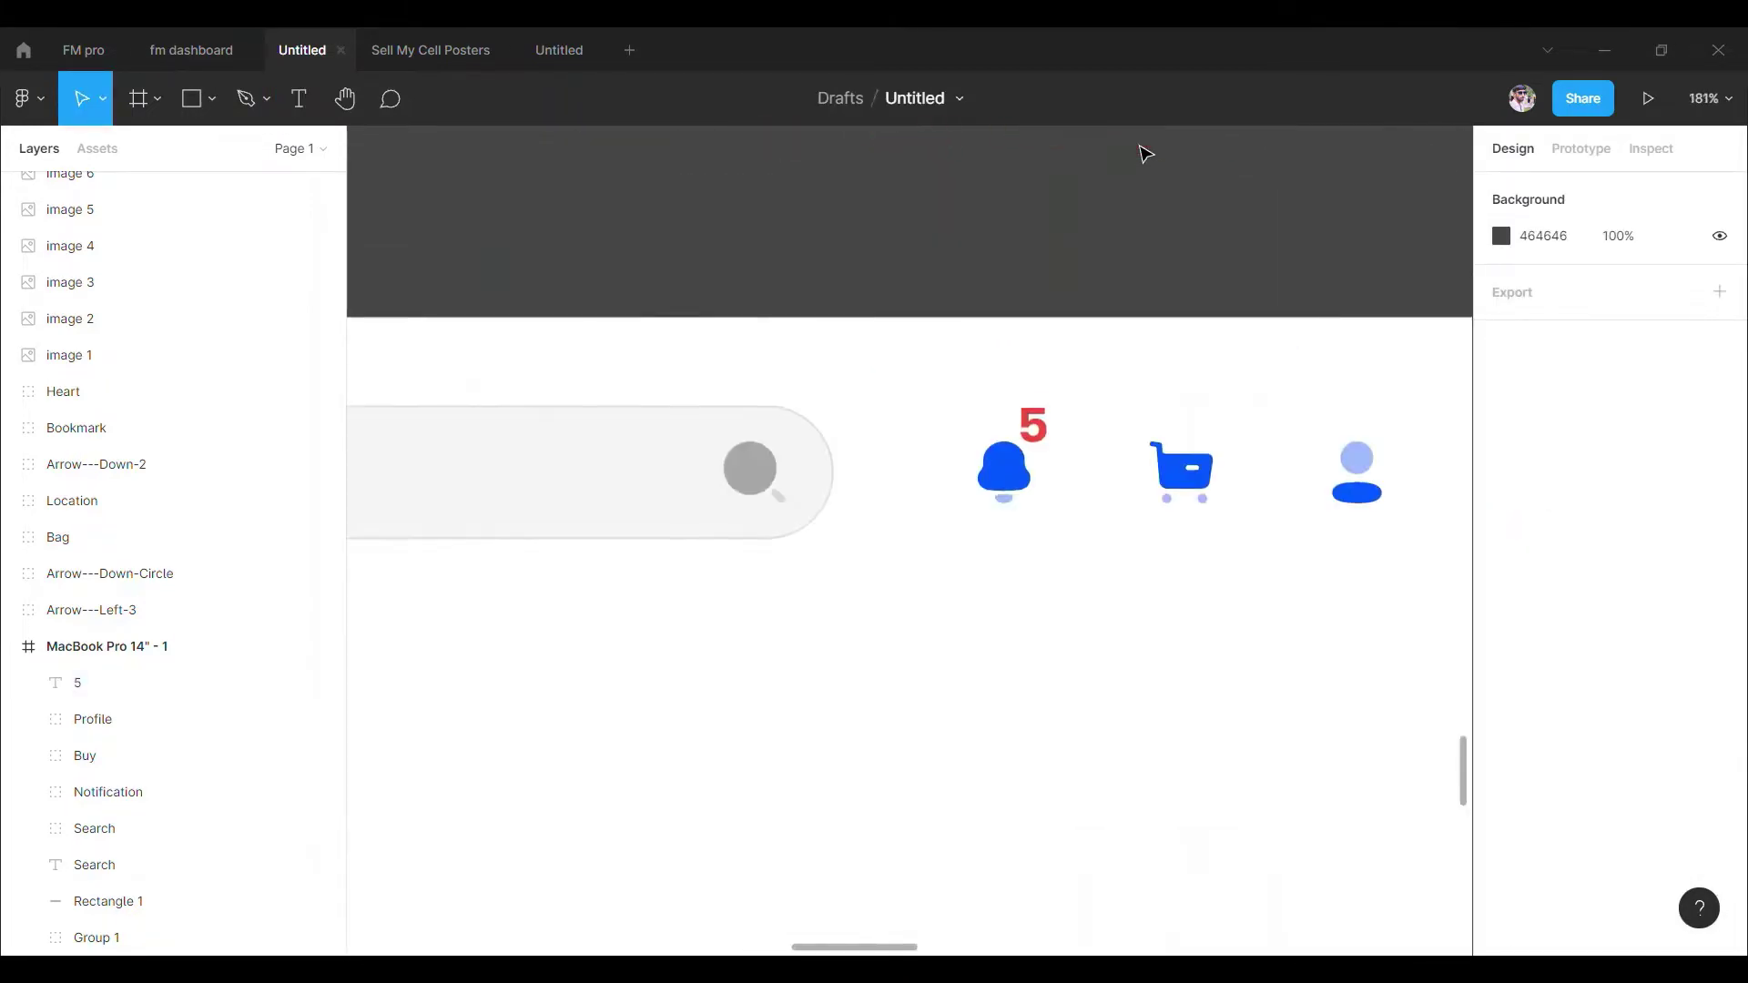
pyautogui.click(1047, 428)
pyautogui.press('Return')
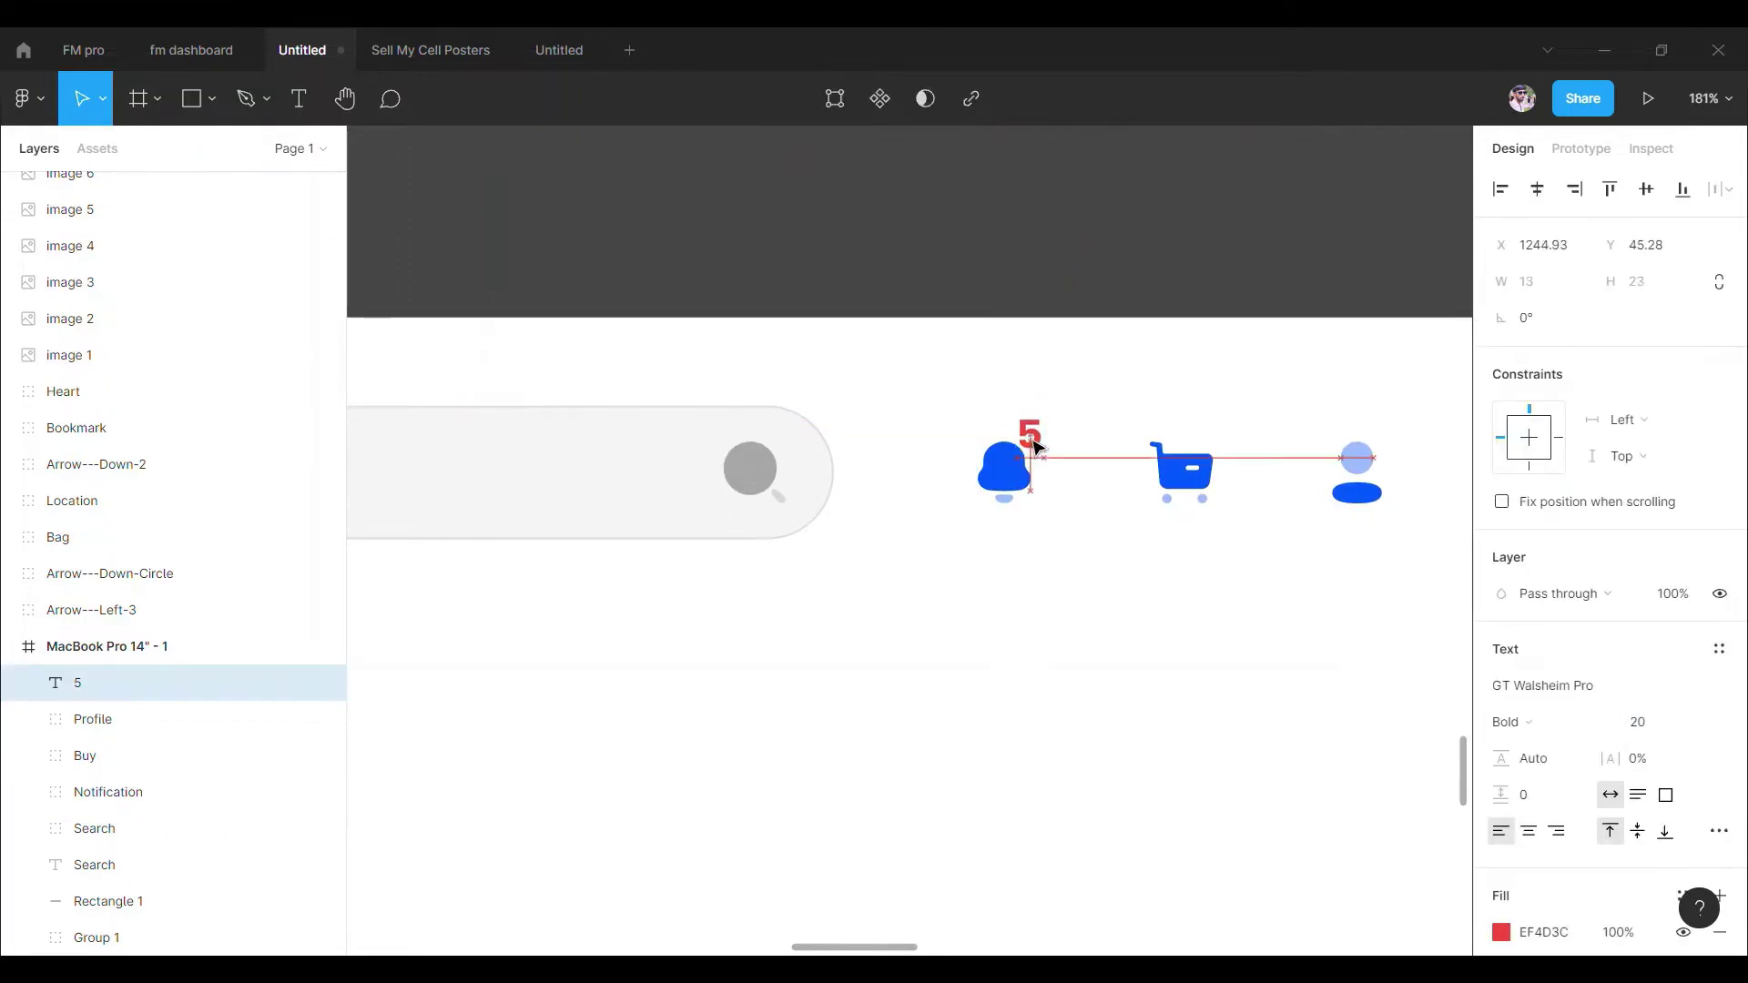
pyautogui.click(904, 395)
pyautogui.keyDown('ctrl'); pyautogui.scroll(-5, 983, 468); pyautogui.keyUp('ctrl')
# Draw a 400×200 rectangle below the header at the left.
pyautogui.press('r')
pyautogui.moveTo(454, 422); pyautogui.dragTo(816, 674)
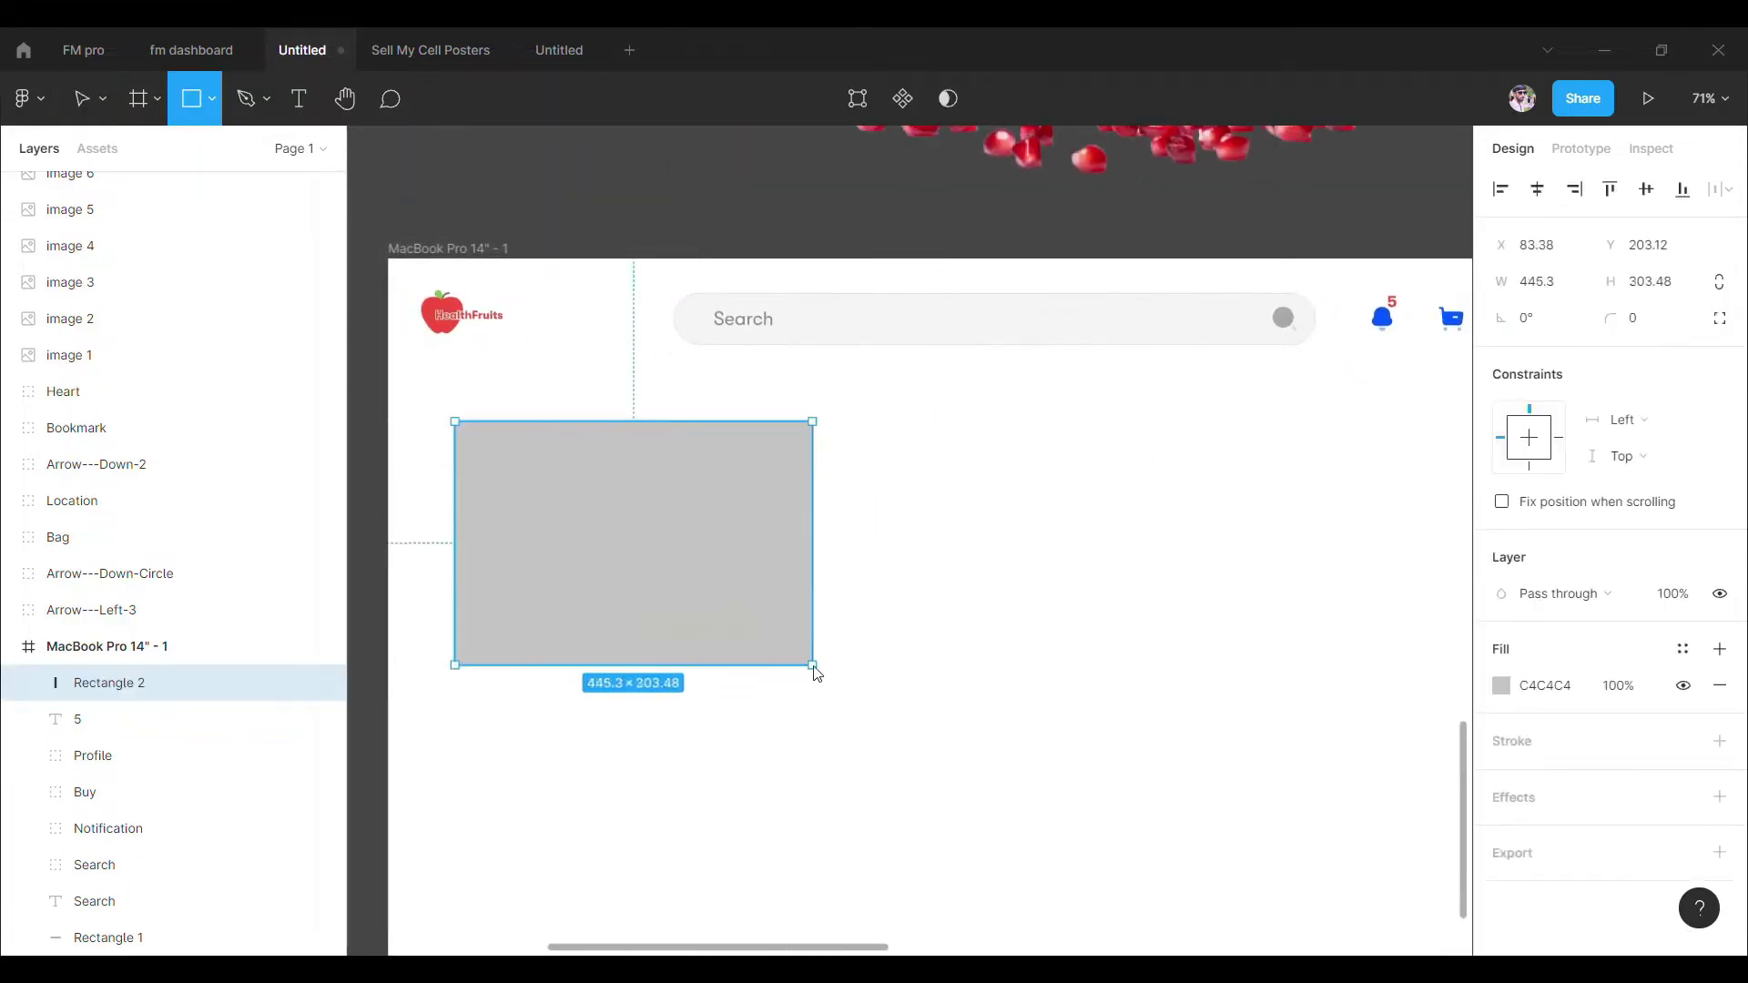
pyautogui.keyDown('ctrl'); pyautogui.scroll(-3, 901, 574); pyautogui.keyUp('ctrl')
pyautogui.keyDown('ctrl'); pyautogui.scroll(-3, 967, 605); pyautogui.keyUp('ctrl')
pyautogui.click(1538, 281)
pyautogui.write('400')
pyautogui.press('Return')
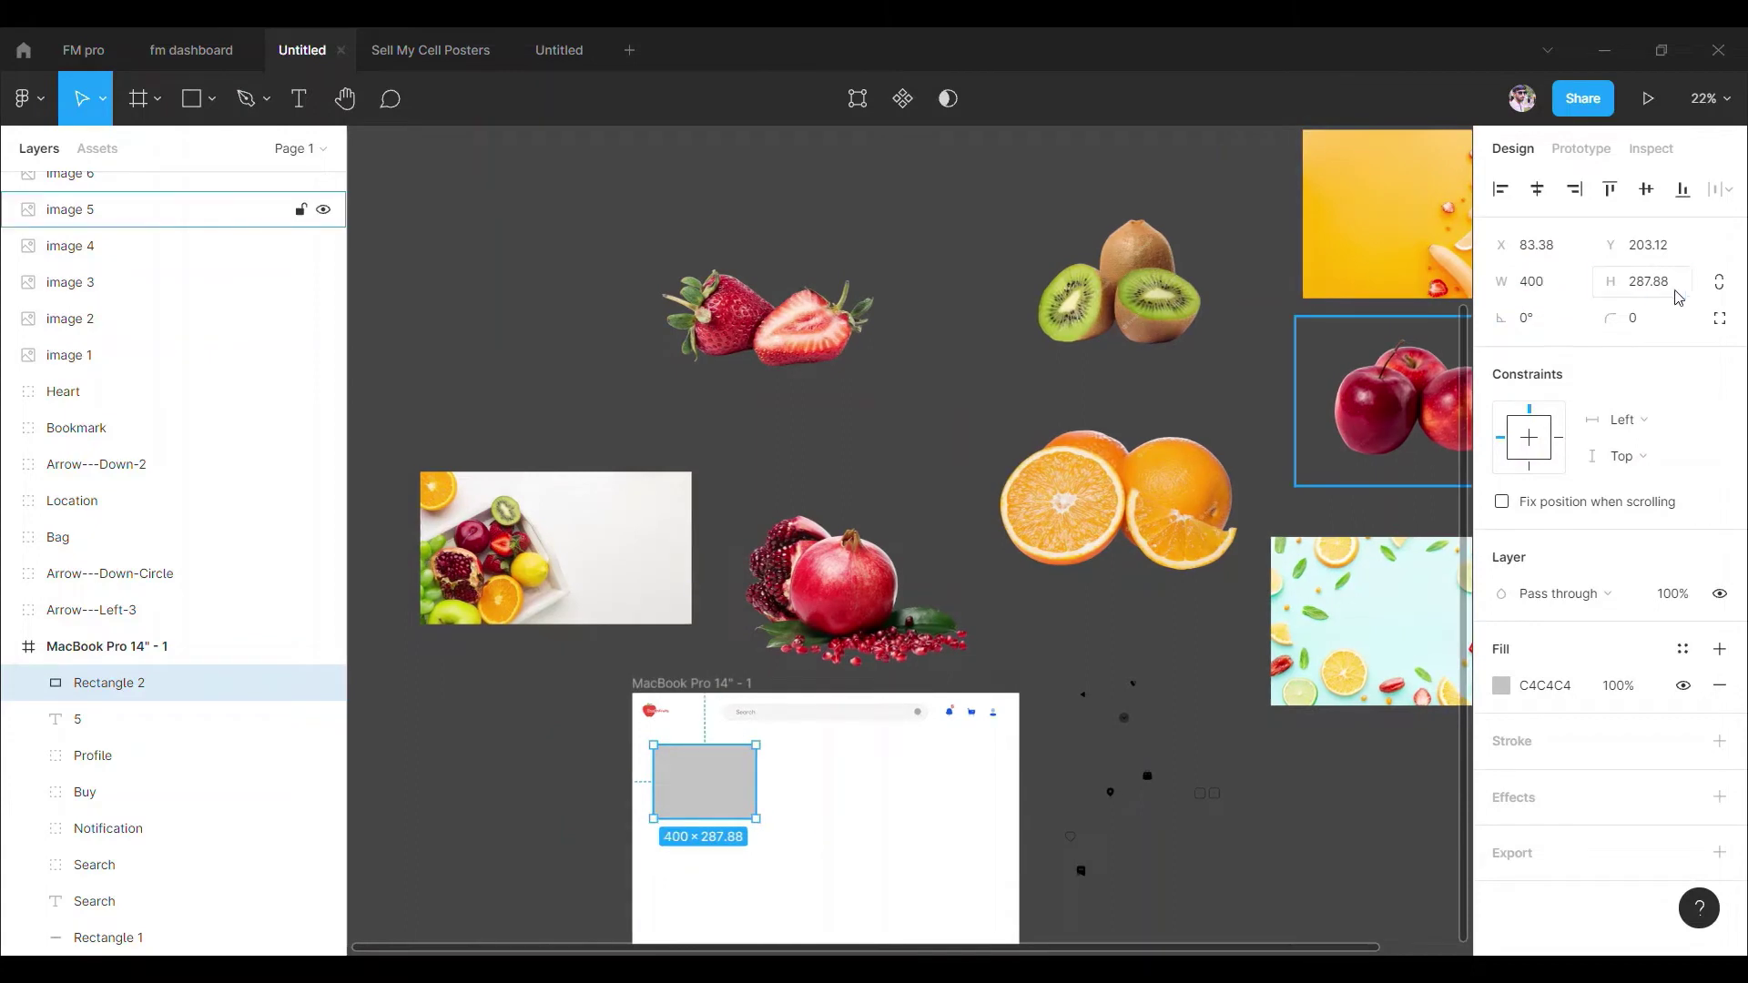
pyautogui.click(1649, 282)
pyautogui.write('200')
pyautogui.press('Return')
# Duplicate it into a row of three spaced 70 apart and move the row under the header.
pyautogui.keyDown('ctrl'); pyautogui.scroll(5, 835, 637); pyautogui.keyUp('ctrl')
pyautogui.keyDown('alt'); pyautogui.moveTo(804, 553); pyautogui.dragTo(1092, 553); pyautogui.keyUp('alt')
pyautogui.hscroll(3, 1092, 554)
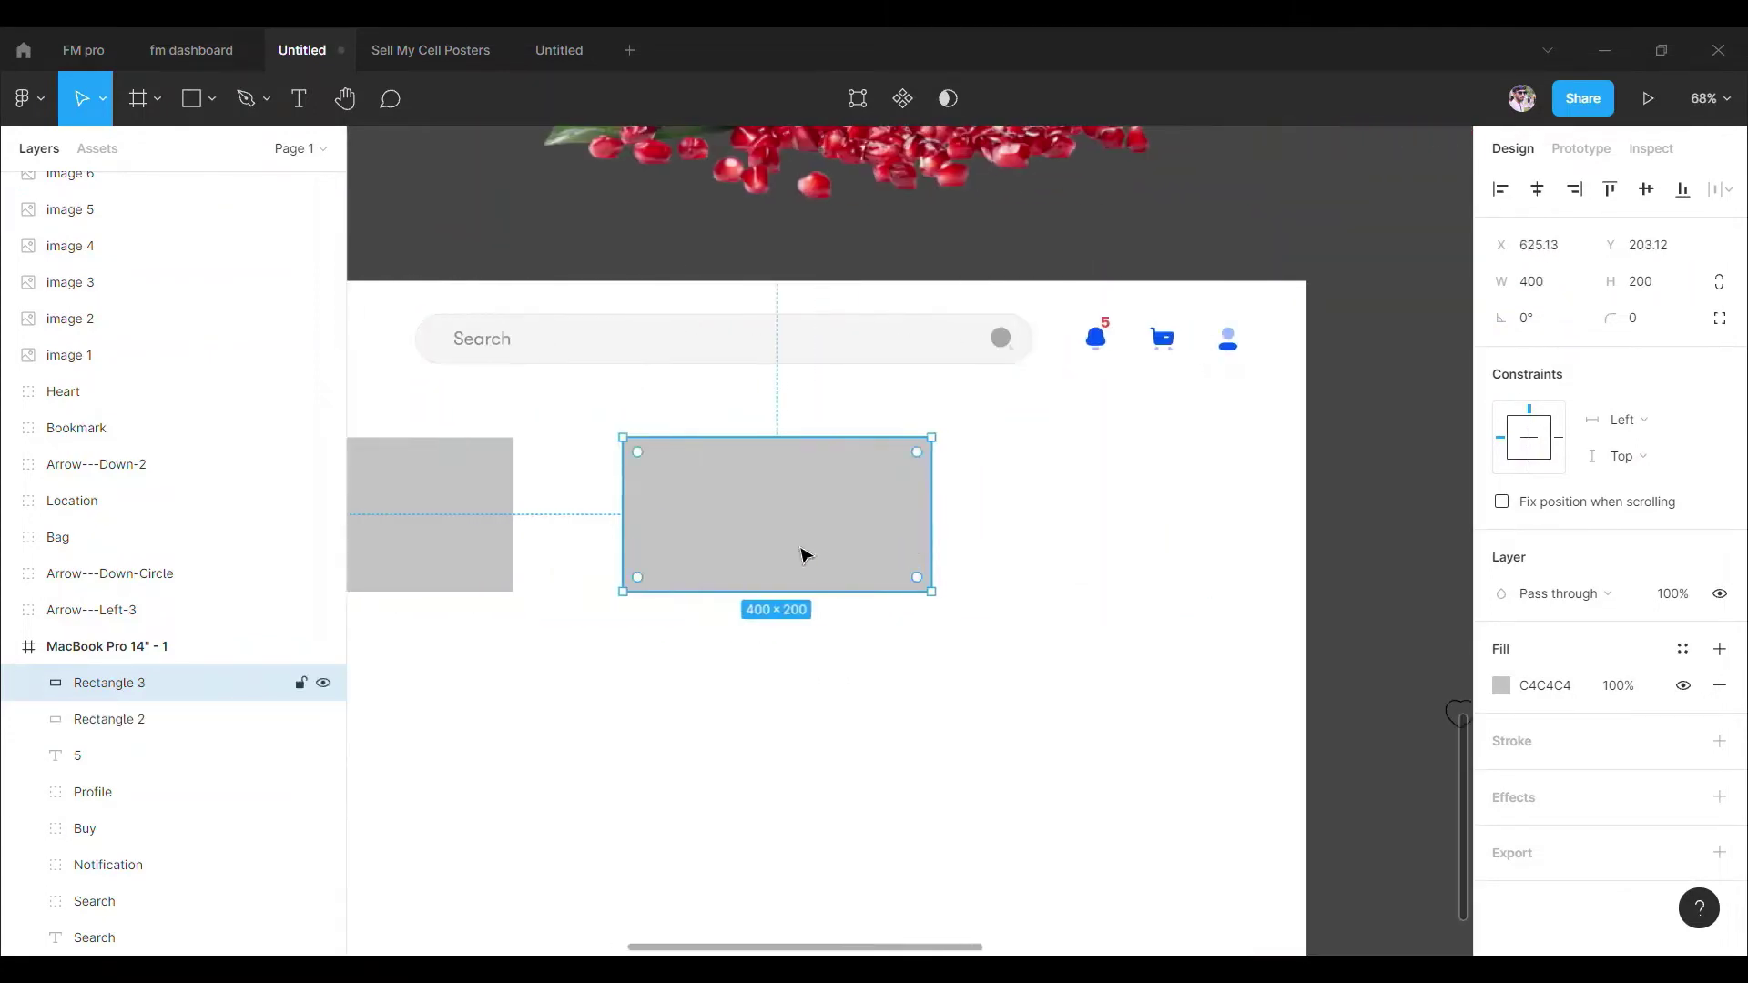
pyautogui.keyDown('alt'); pyautogui.moveTo(804, 554); pyautogui.dragTo(1152, 558); pyautogui.keyUp('alt')
pyautogui.moveTo(638, 400); pyautogui.dragTo(1374, 567)
pyautogui.hotkey('ctrl', 'alt', 't')
pyautogui.click(1539, 354)
pyautogui.write('50')
pyautogui.press('Return')
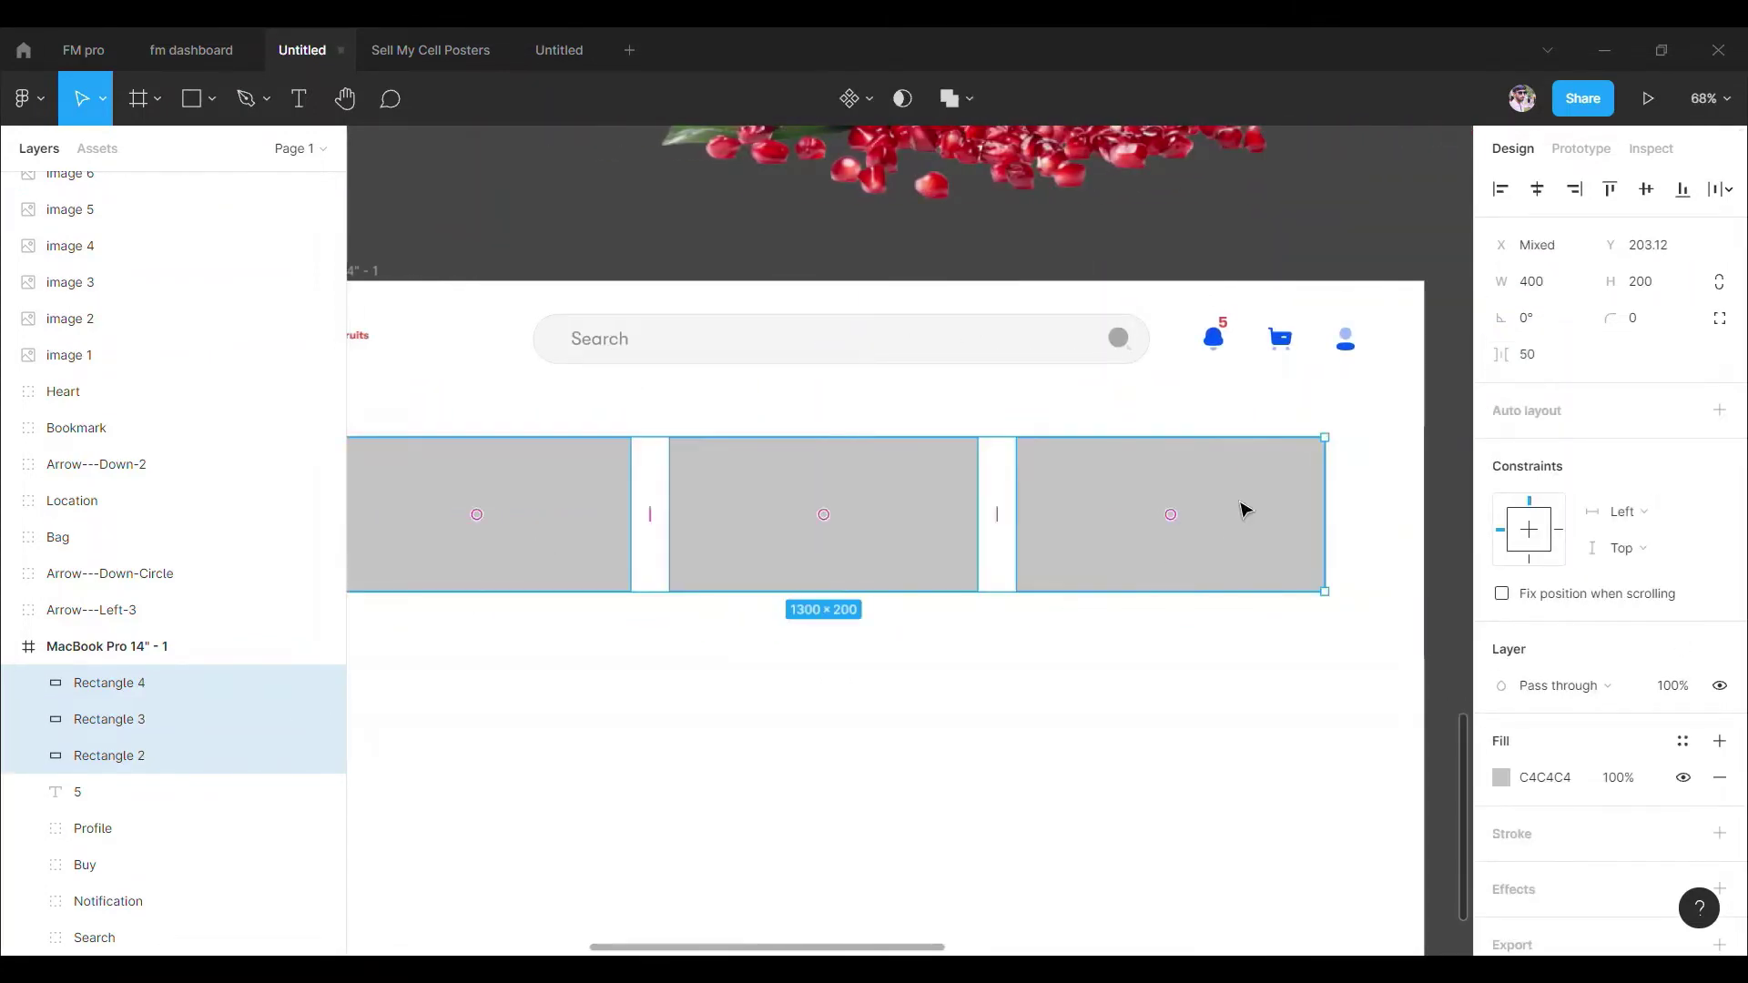
pyautogui.click(1538, 354)
pyautogui.write('70')
pyautogui.press('Return')
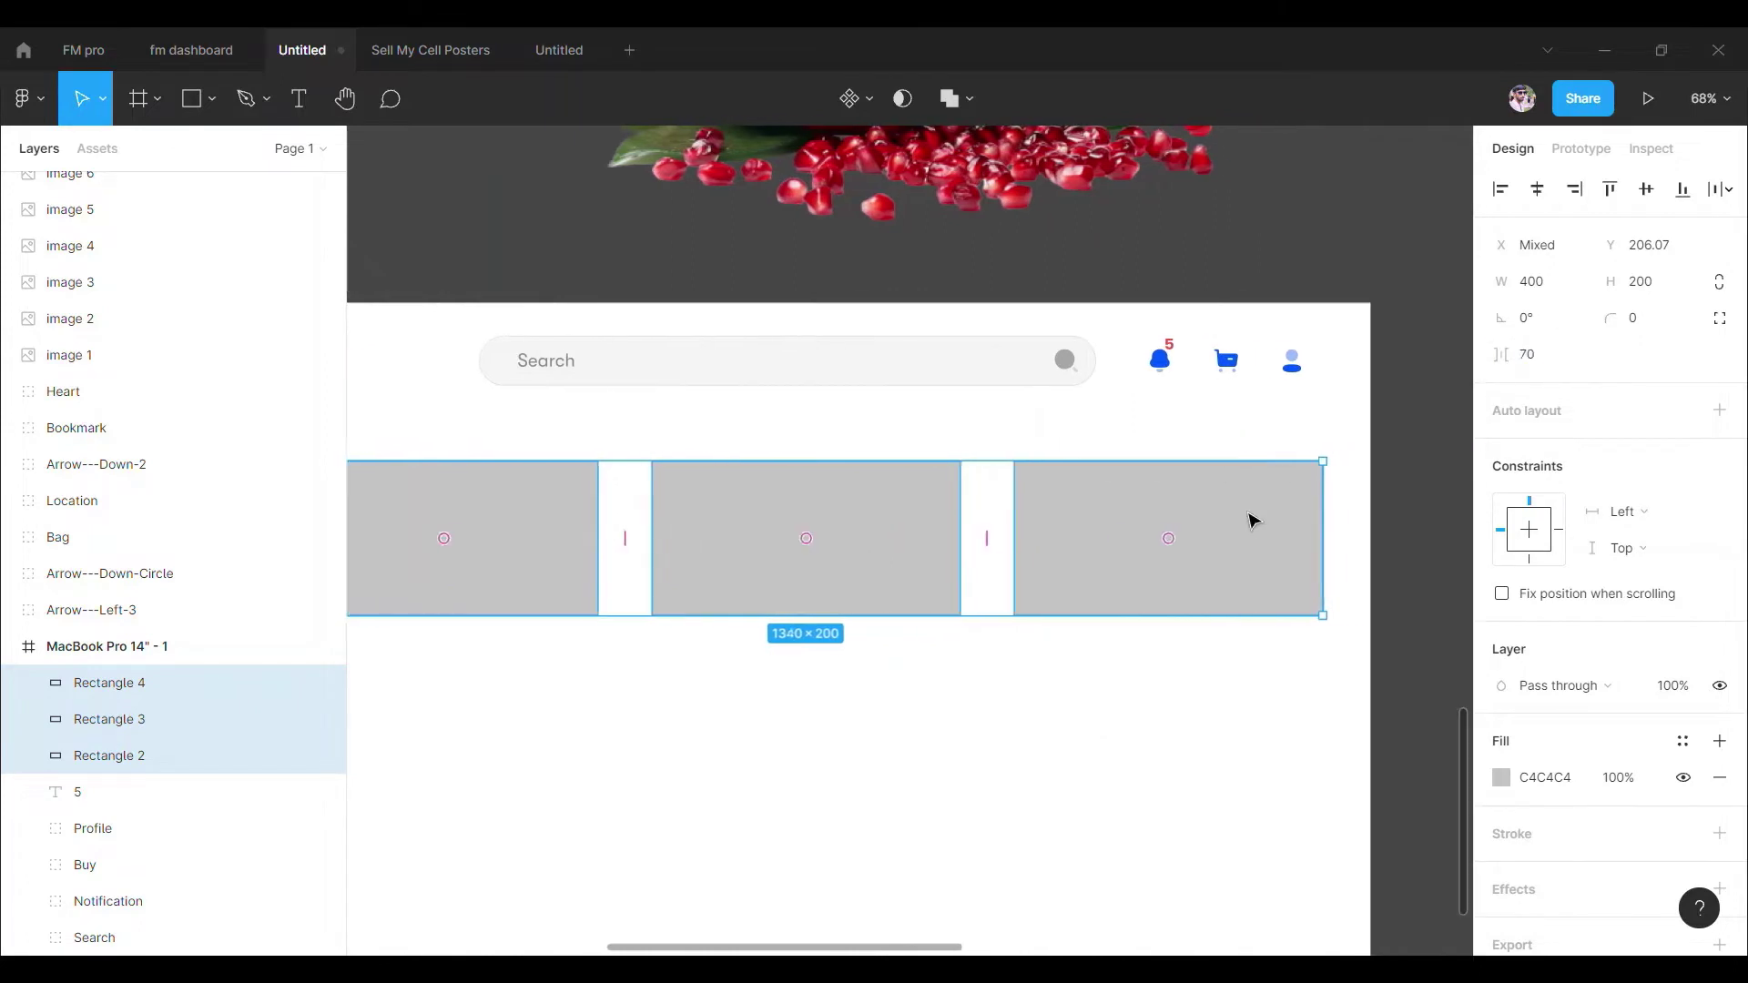
pyautogui.moveTo(1252, 520); pyautogui.dragTo(1244, 510)
# Give the three rectangles a corner radius of 20.
pyautogui.hscroll(-3, 1245, 504)
pyautogui.click(1668, 318)
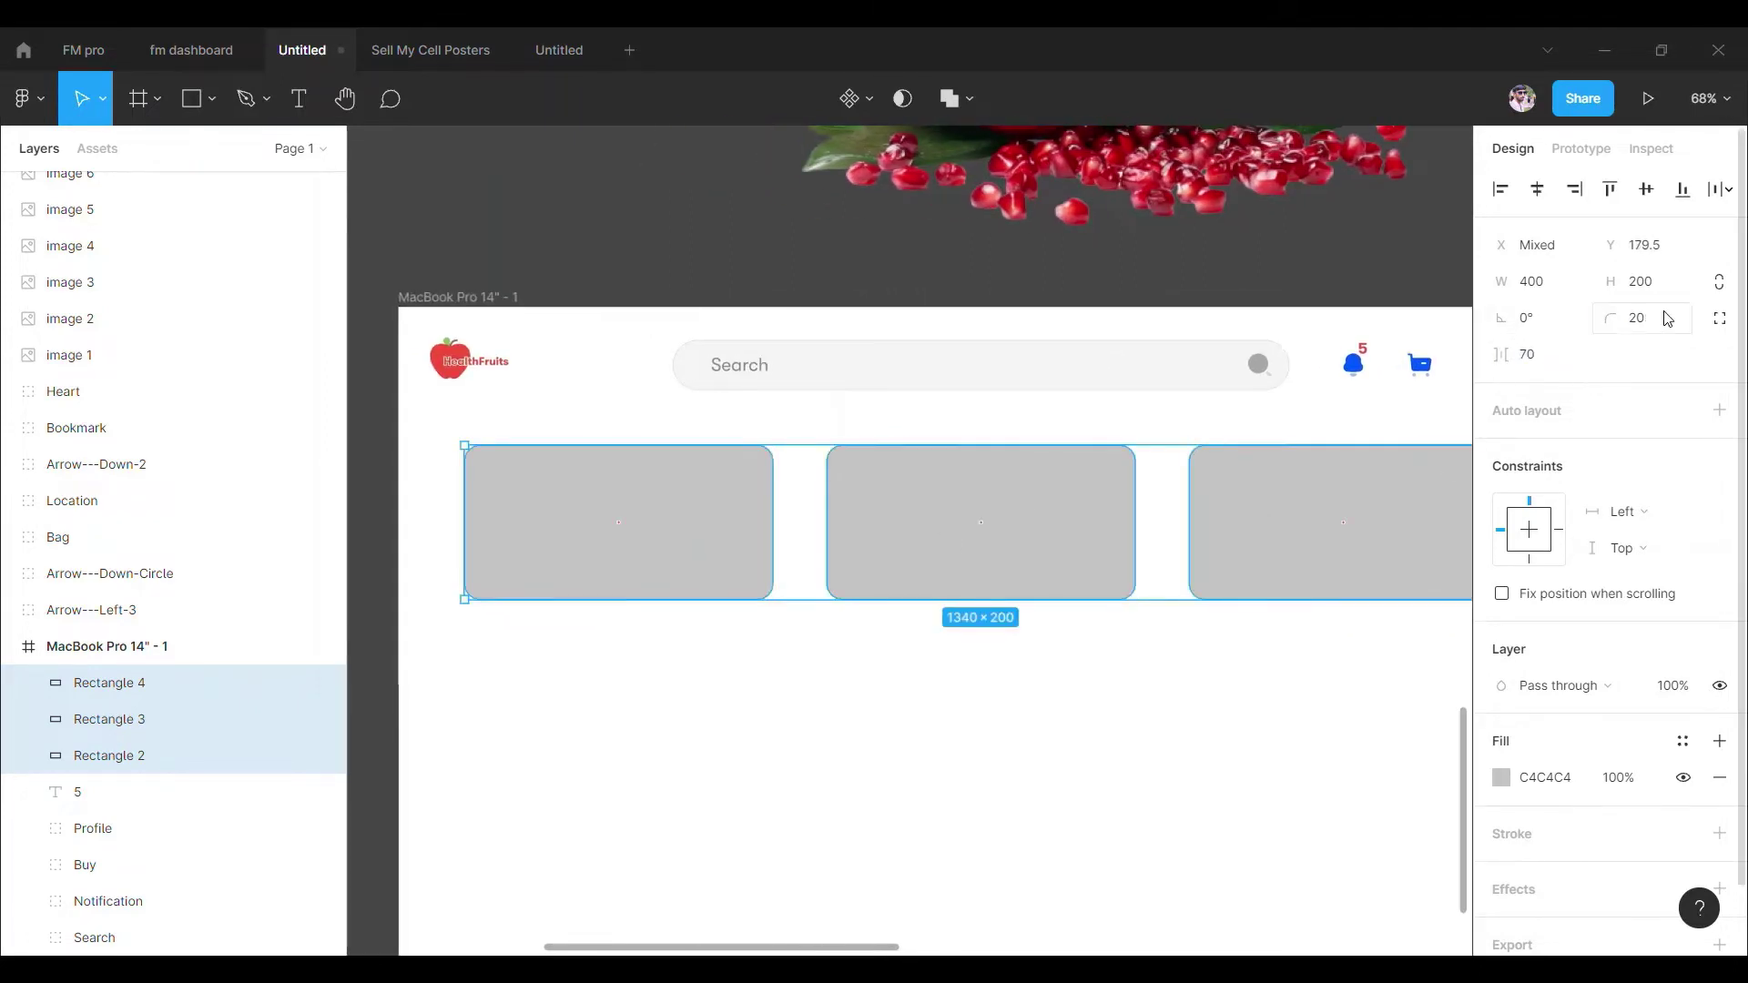
pyautogui.write('0')
pyautogui.press('Return')
pyautogui.click(637, 510)
# Copy the fruit bowl image fill into the first banner card.
pyautogui.hotkey('shift', '1')
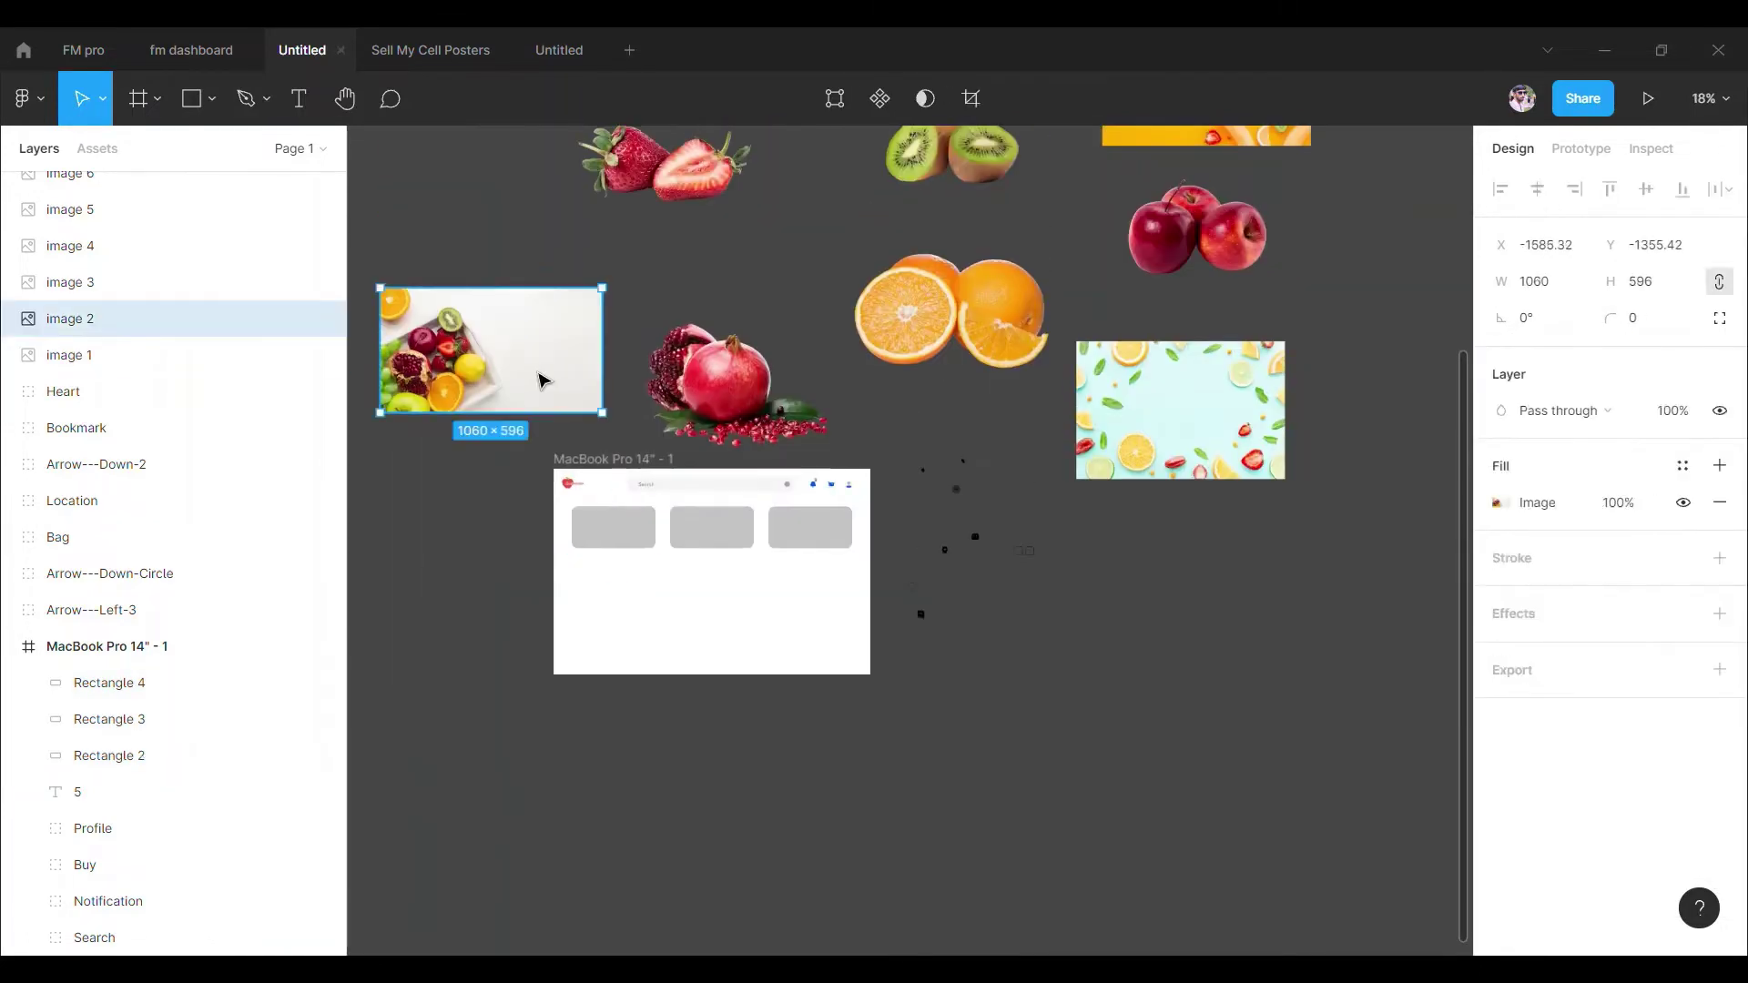
pyautogui.doubleClick(538, 371)
pyautogui.press('Escape')
pyautogui.click(635, 534)
pyautogui.hotkey('ctrl', 'v')
# Paste the yellow and light-blue fruit photo fills into the second and third cards.
pyautogui.scroll(3, 728, 483)
pyautogui.doubleClick(1213, 240)
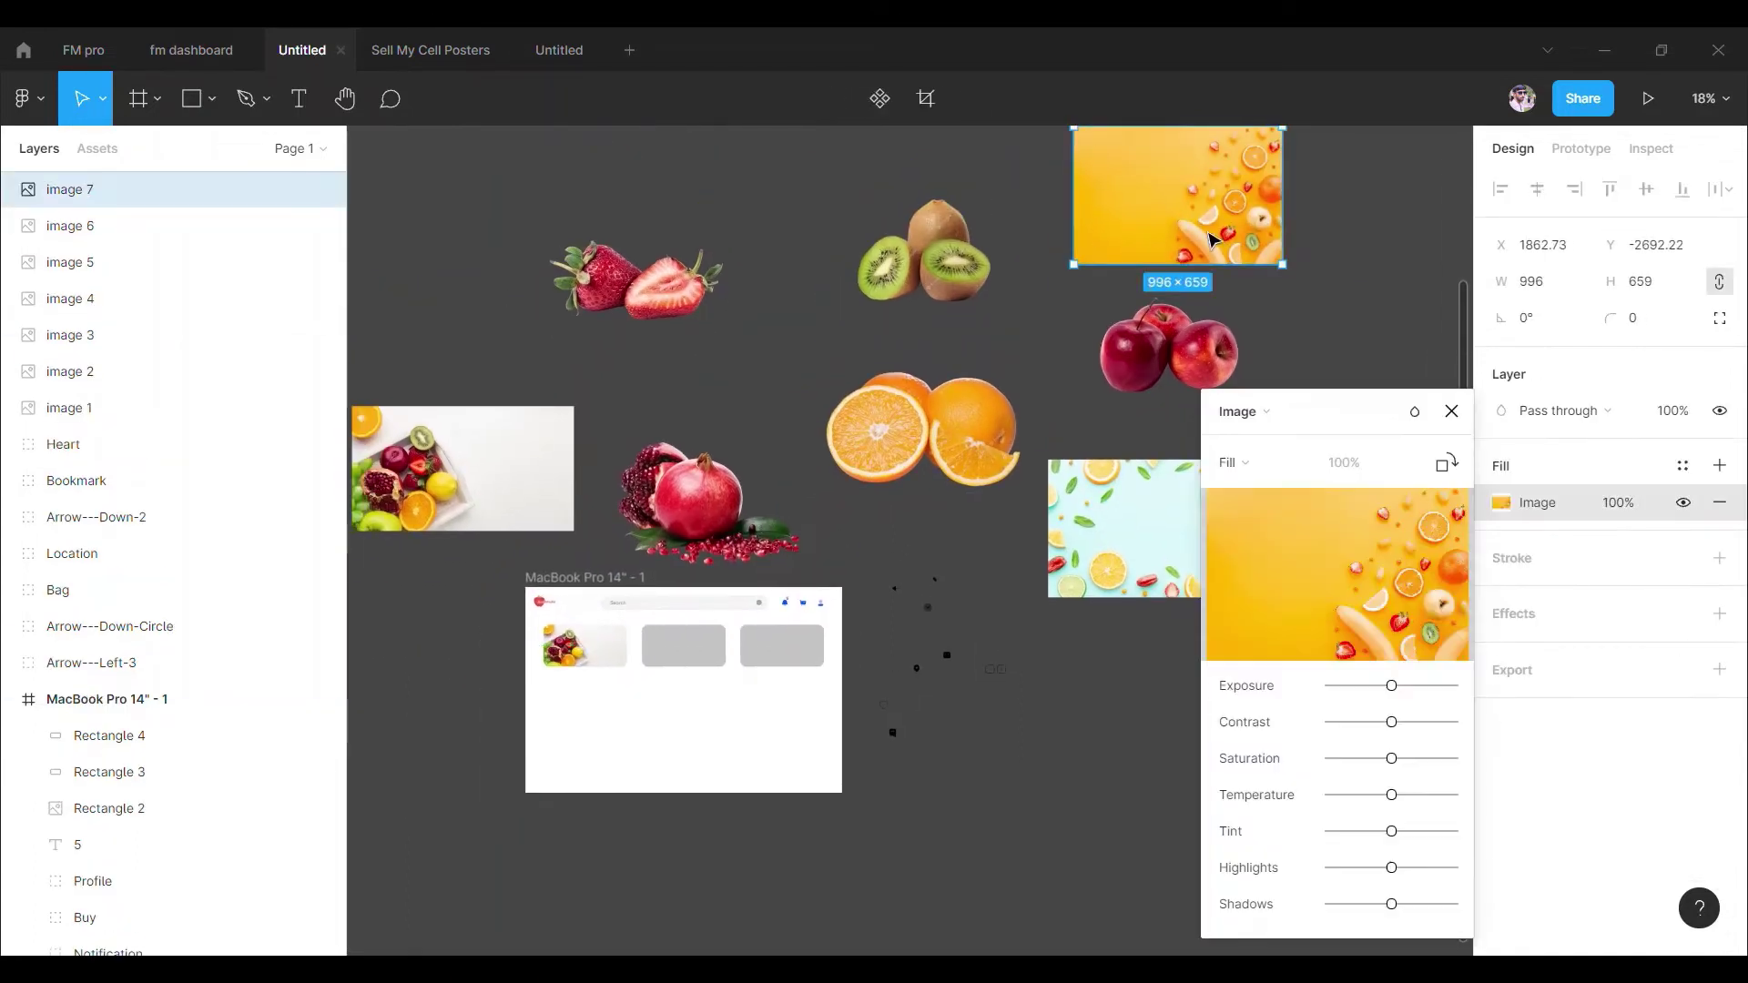
pyautogui.click(685, 657)
pyautogui.hotkey('ctrl', 'v')
pyautogui.doubleClick(1124, 528)
pyautogui.click(781, 646)
pyautogui.hotkey('ctrl', 'v')
# Zoom in to check the photo-filled banner row.
pyautogui.scroll(5, 872, 685)
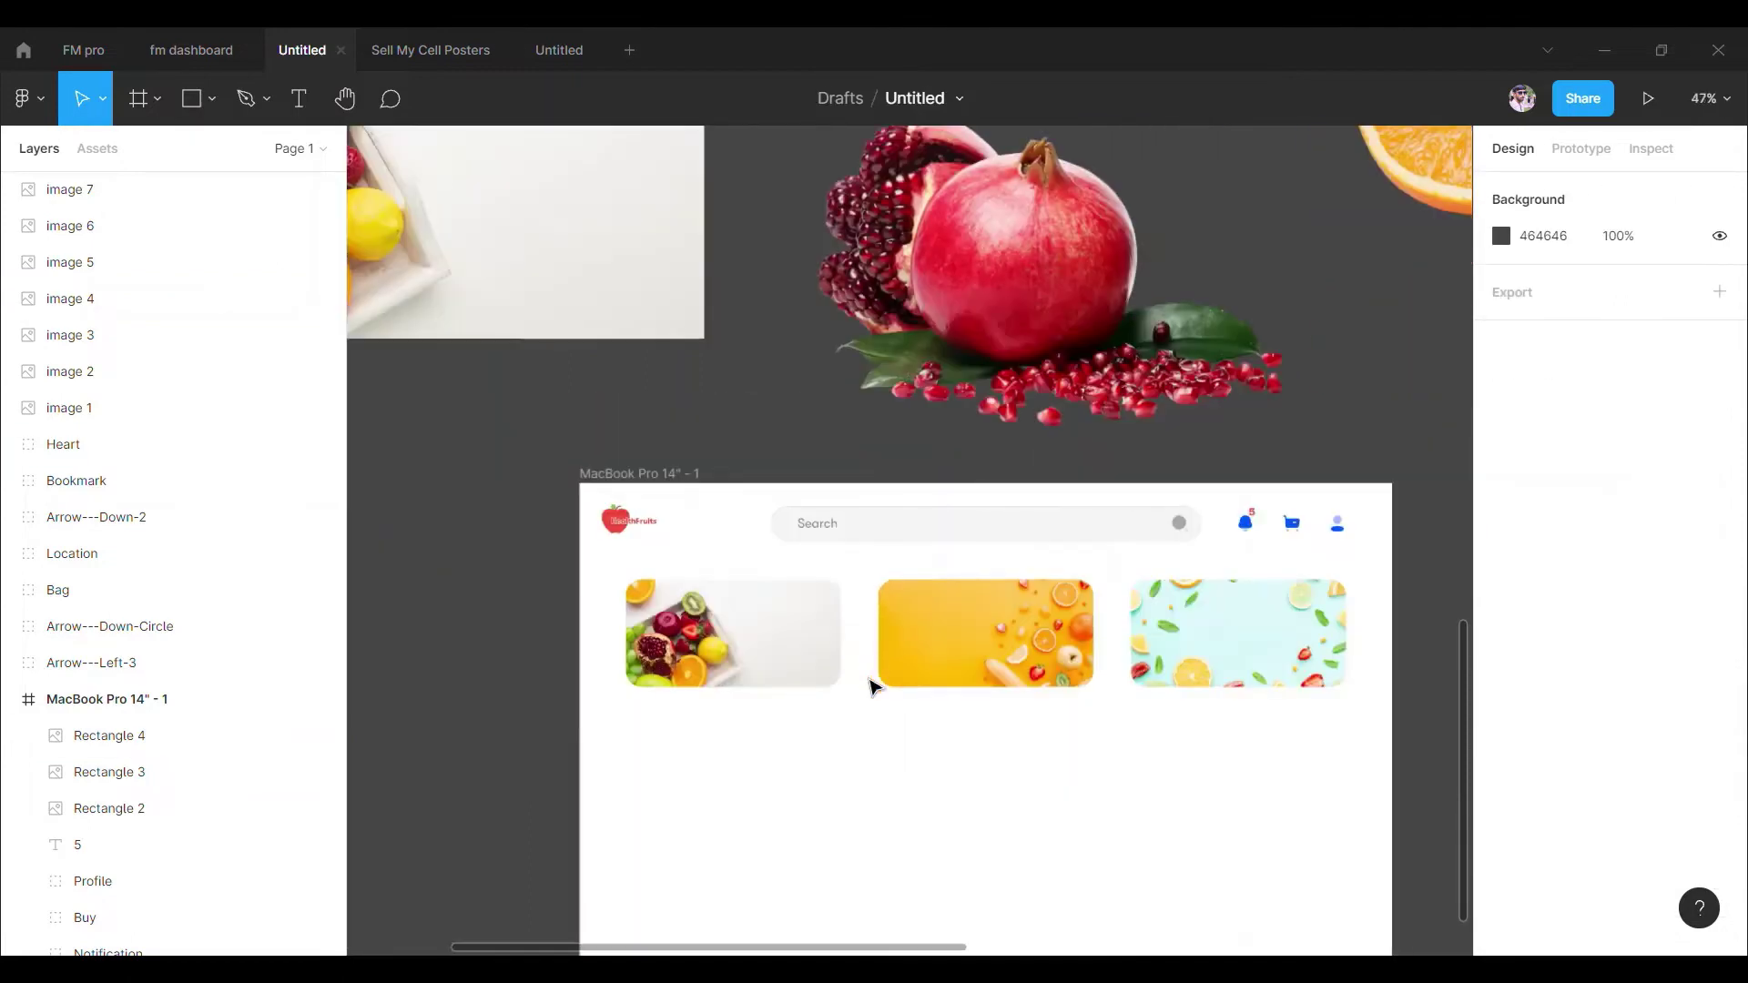
pyautogui.scroll(5, 820, 665)
pyautogui.scroll(2, 728, 628)
pyautogui.scroll(-5, 674, 583)
pyautogui.scroll(10, 619, 537)
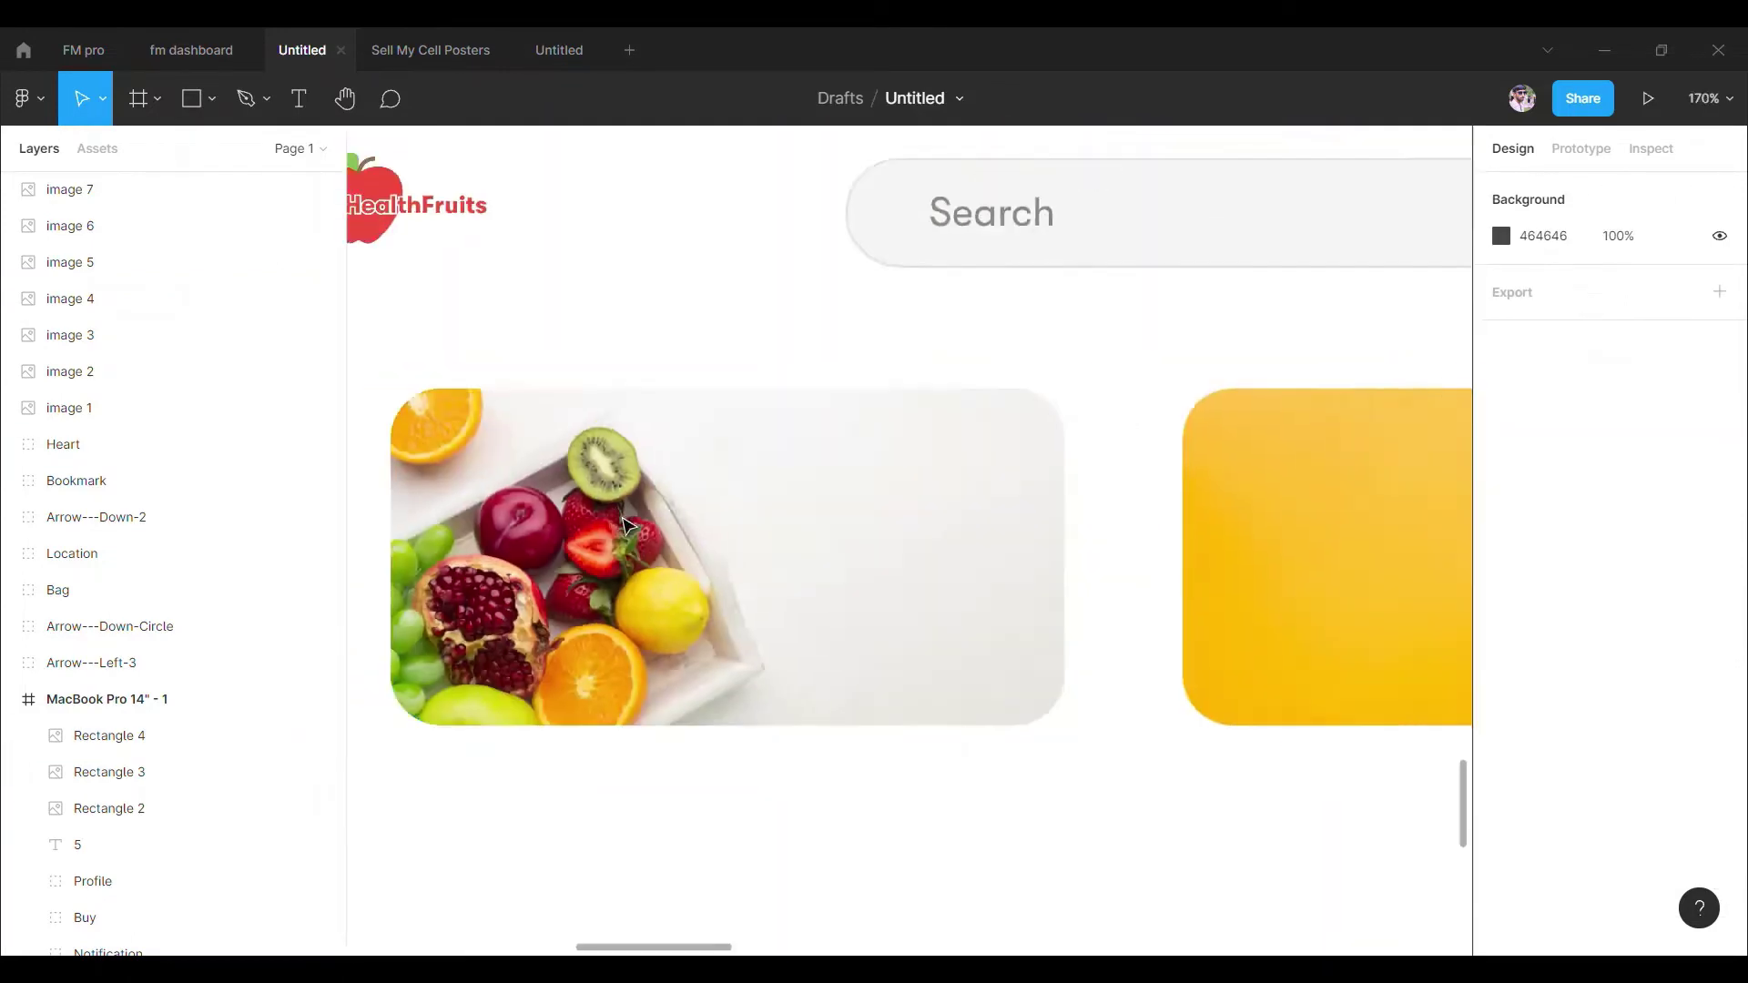
pyautogui.scroll(-10, 665, 519)
pyautogui.scroll(5, 714, 483)
pyautogui.scroll(3, 723, 491)
pyautogui.click(729, 495)
pyautogui.click(735, 299)
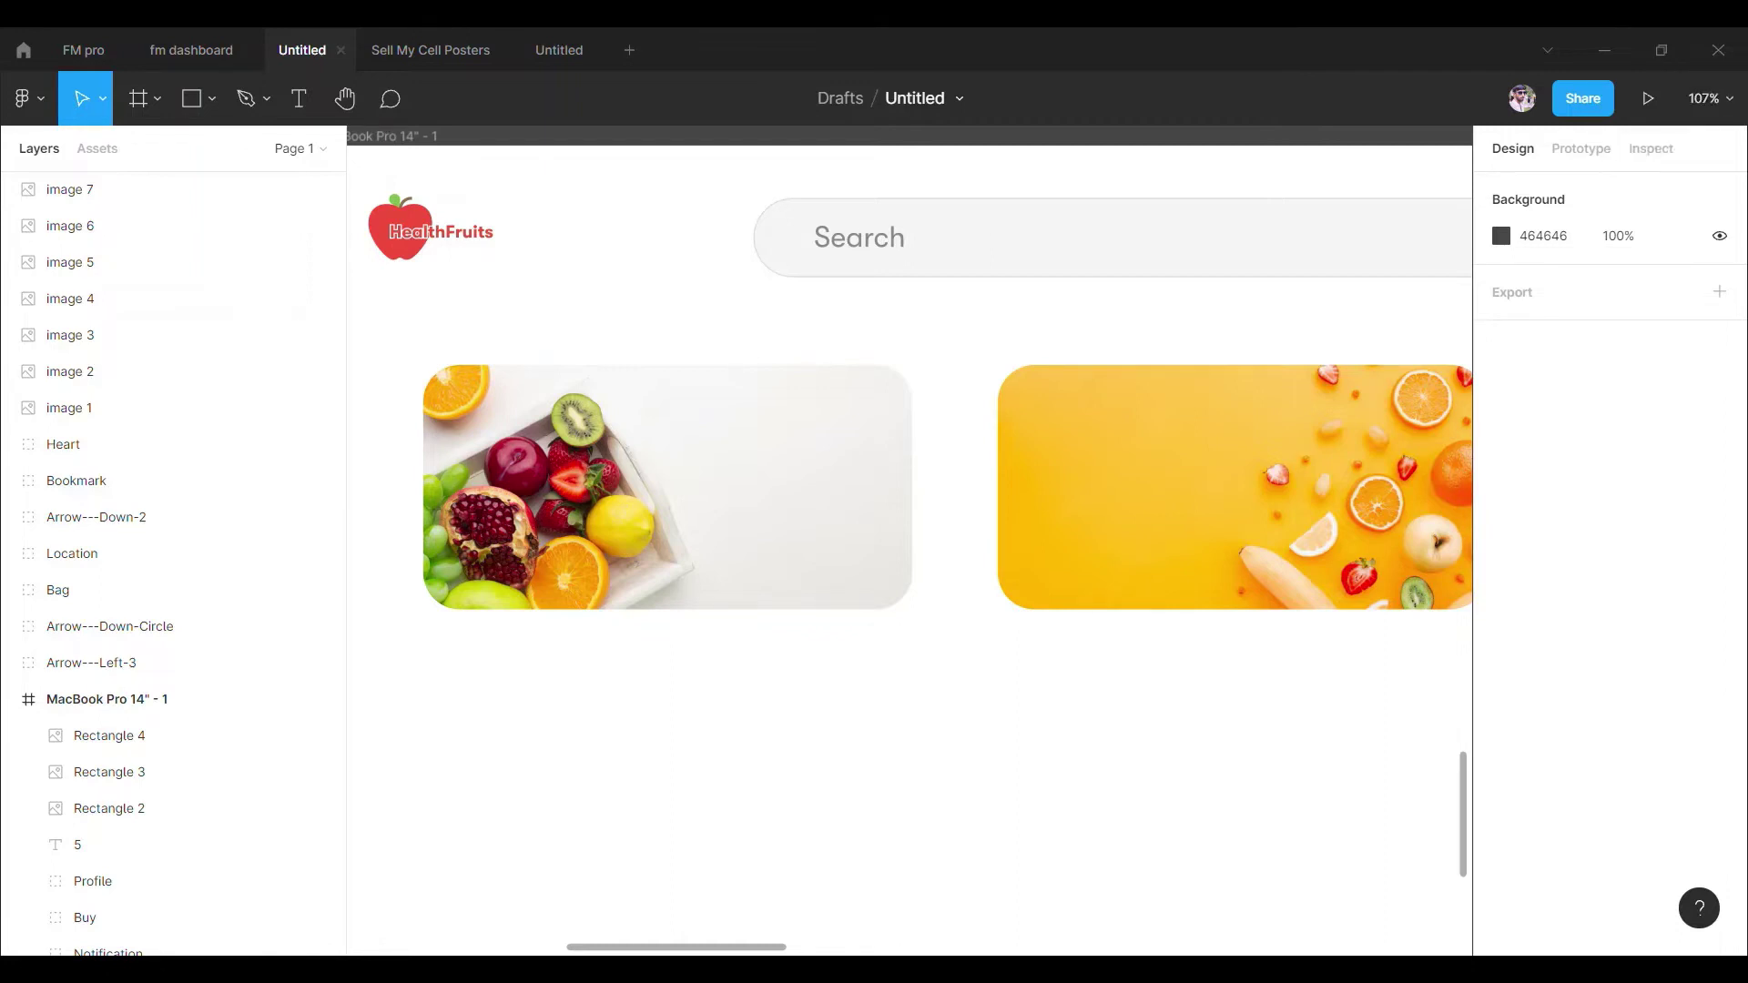
# Add a TOP DEALS heading on the first card at size 26, coloured red sampled from the canvas.
pyautogui.moveTo(687, 411); pyautogui.dragTo(862, 507)
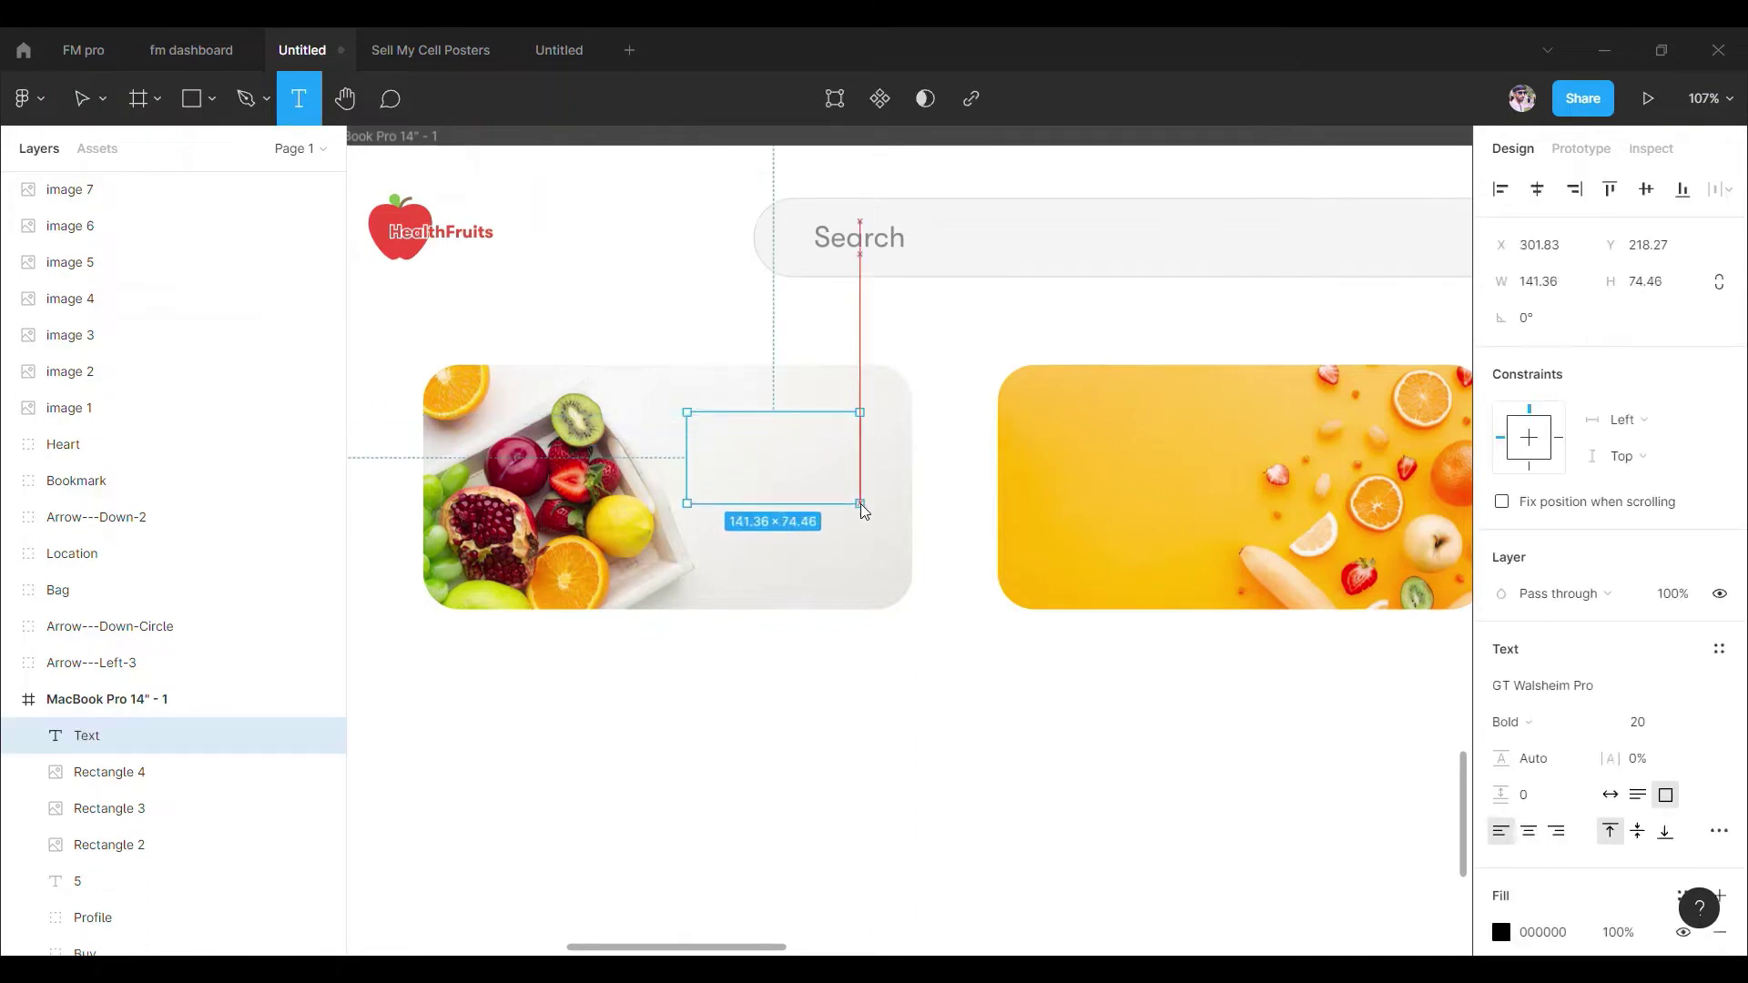
pyautogui.write('TOP DEALS')
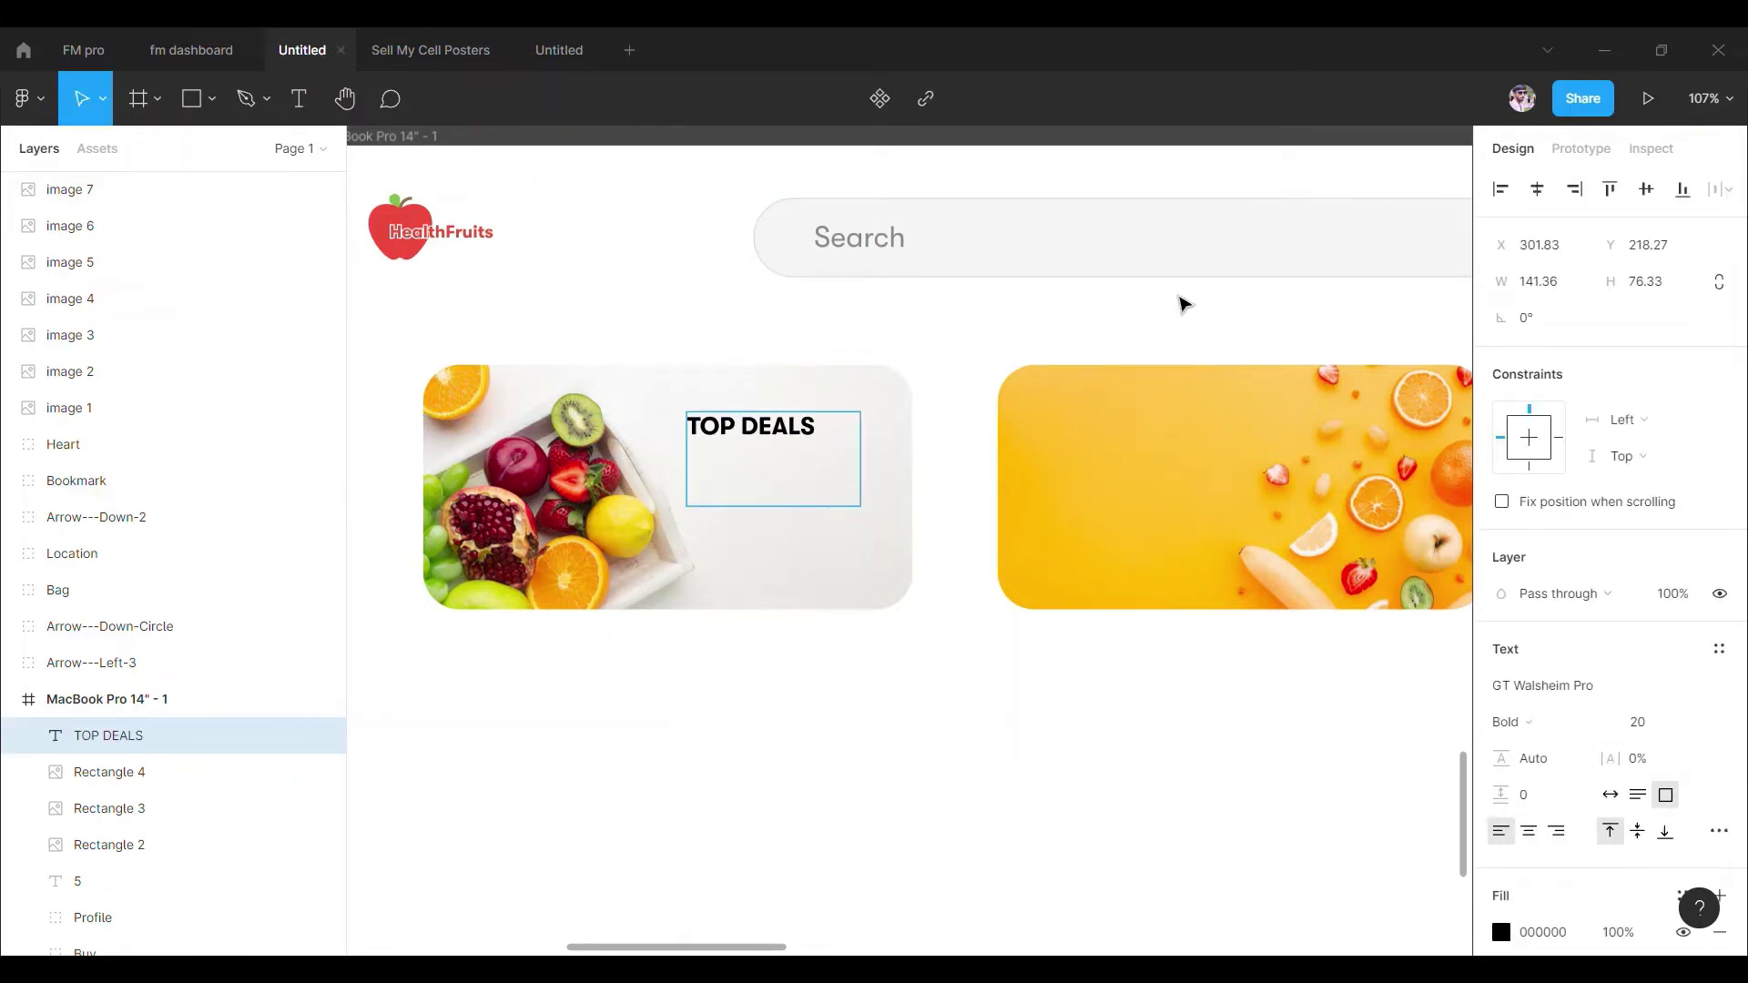
pyautogui.click(1609, 795)
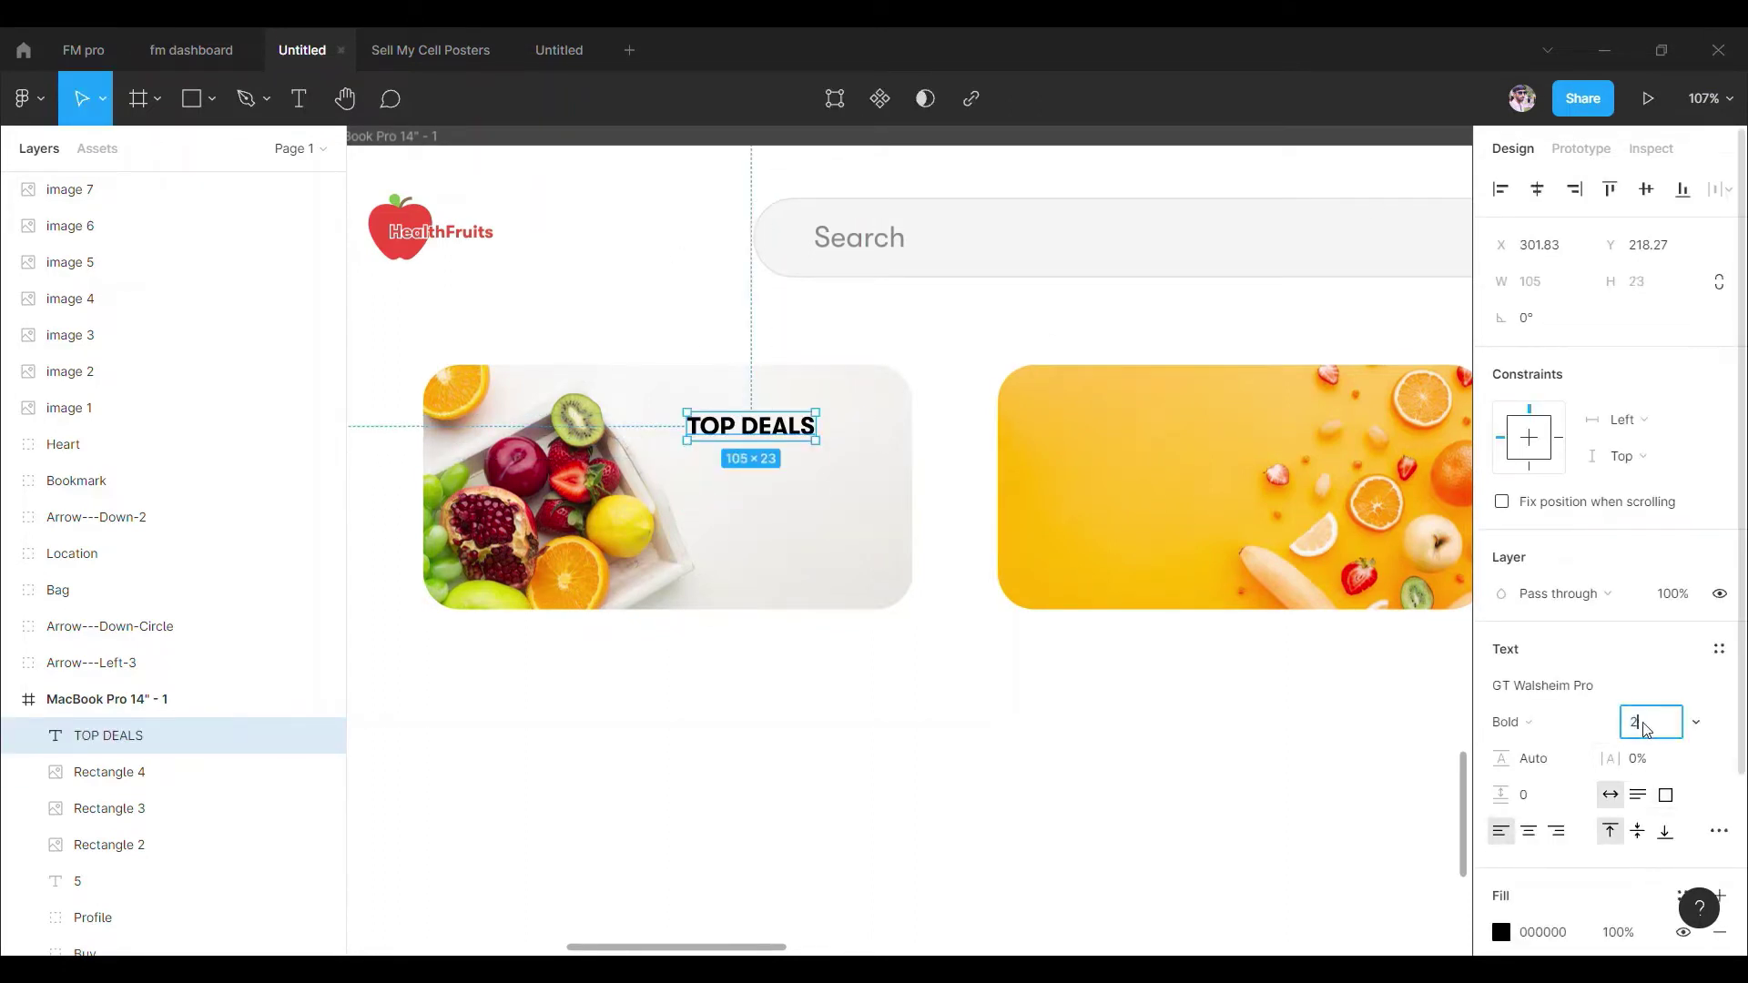
pyautogui.write('6')
pyautogui.press('Return')
pyautogui.click(1501, 932)
pyautogui.click(1233, 702)
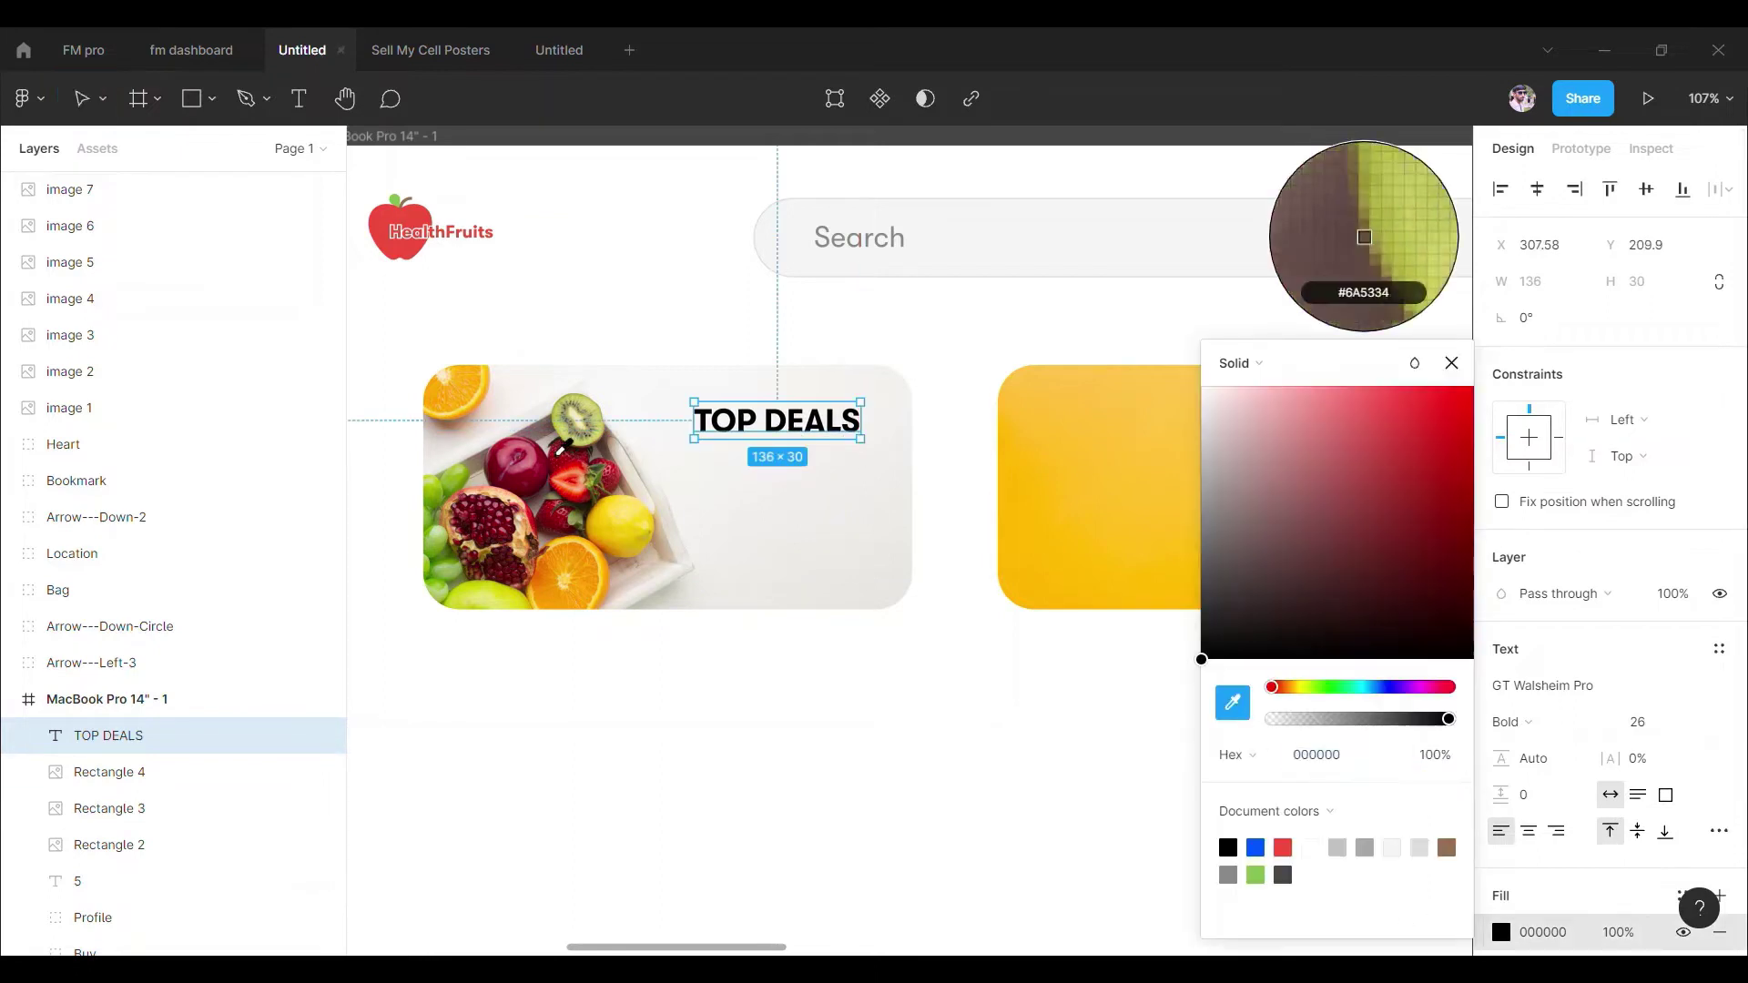
pyautogui.click(572, 478)
pyautogui.click(913, 337)
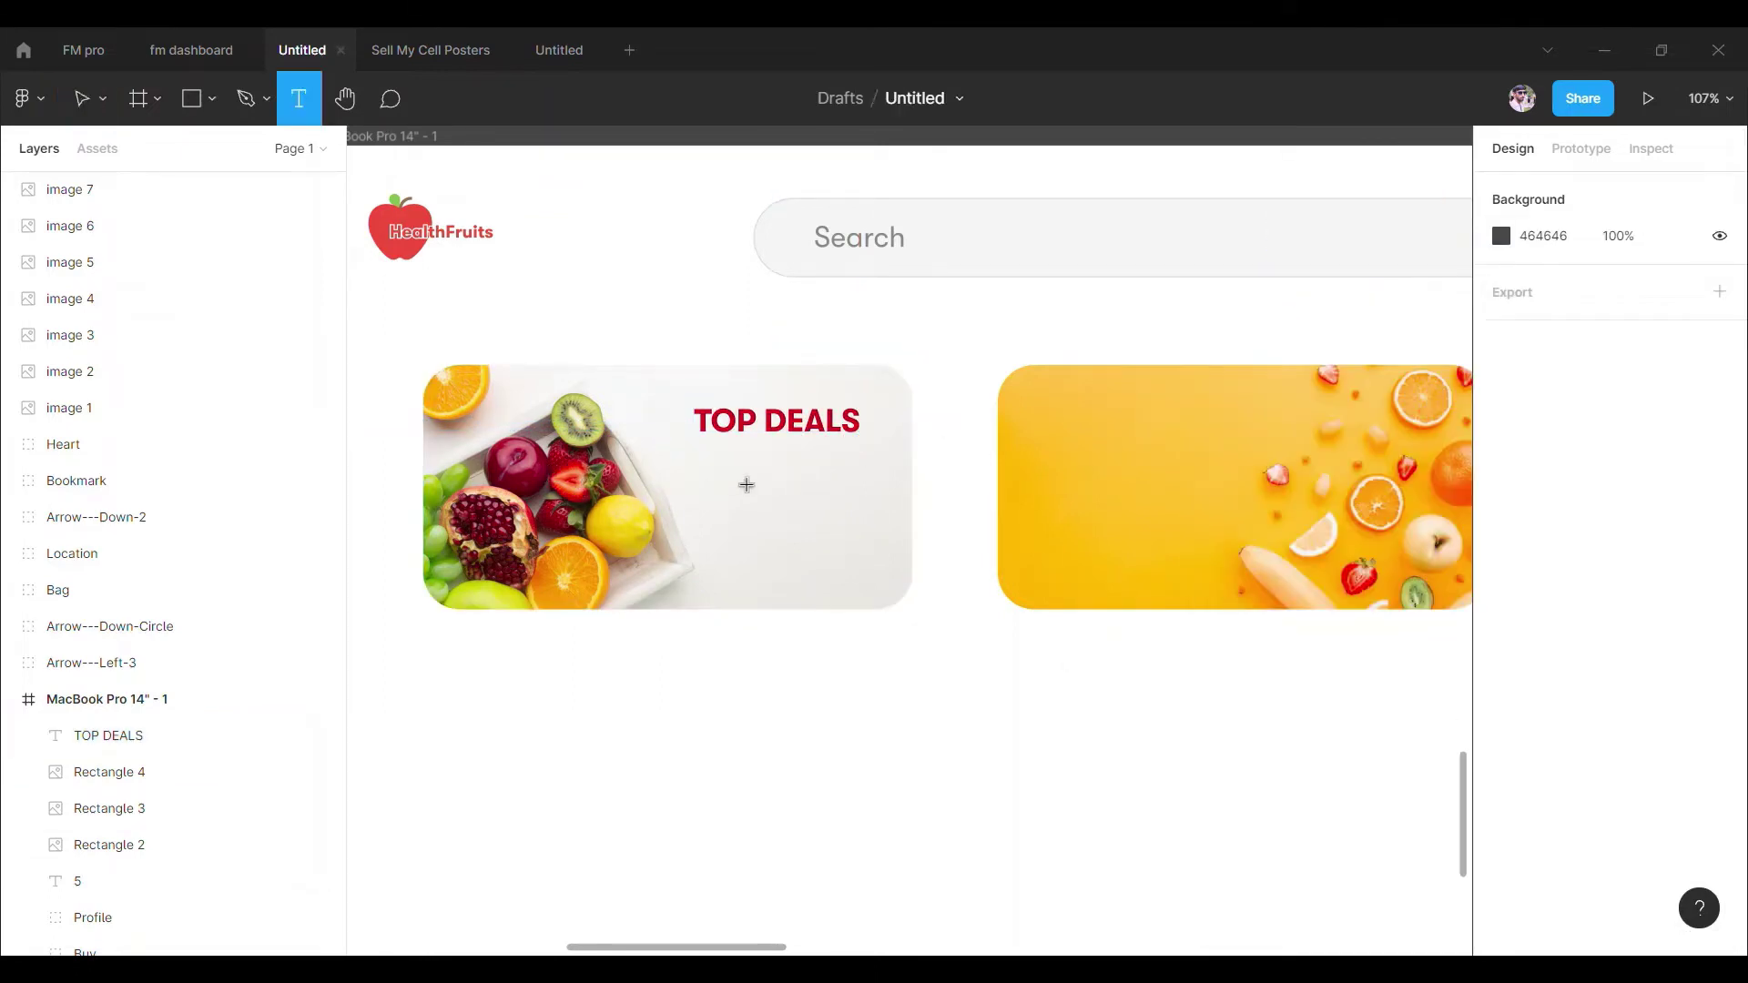
# Add an Upto 50% Off line below it at size 34, narrowed so it wraps.
pyautogui.moveTo(702, 464); pyautogui.dragTo(882, 524)
pyautogui.write('Upto 50% Off')
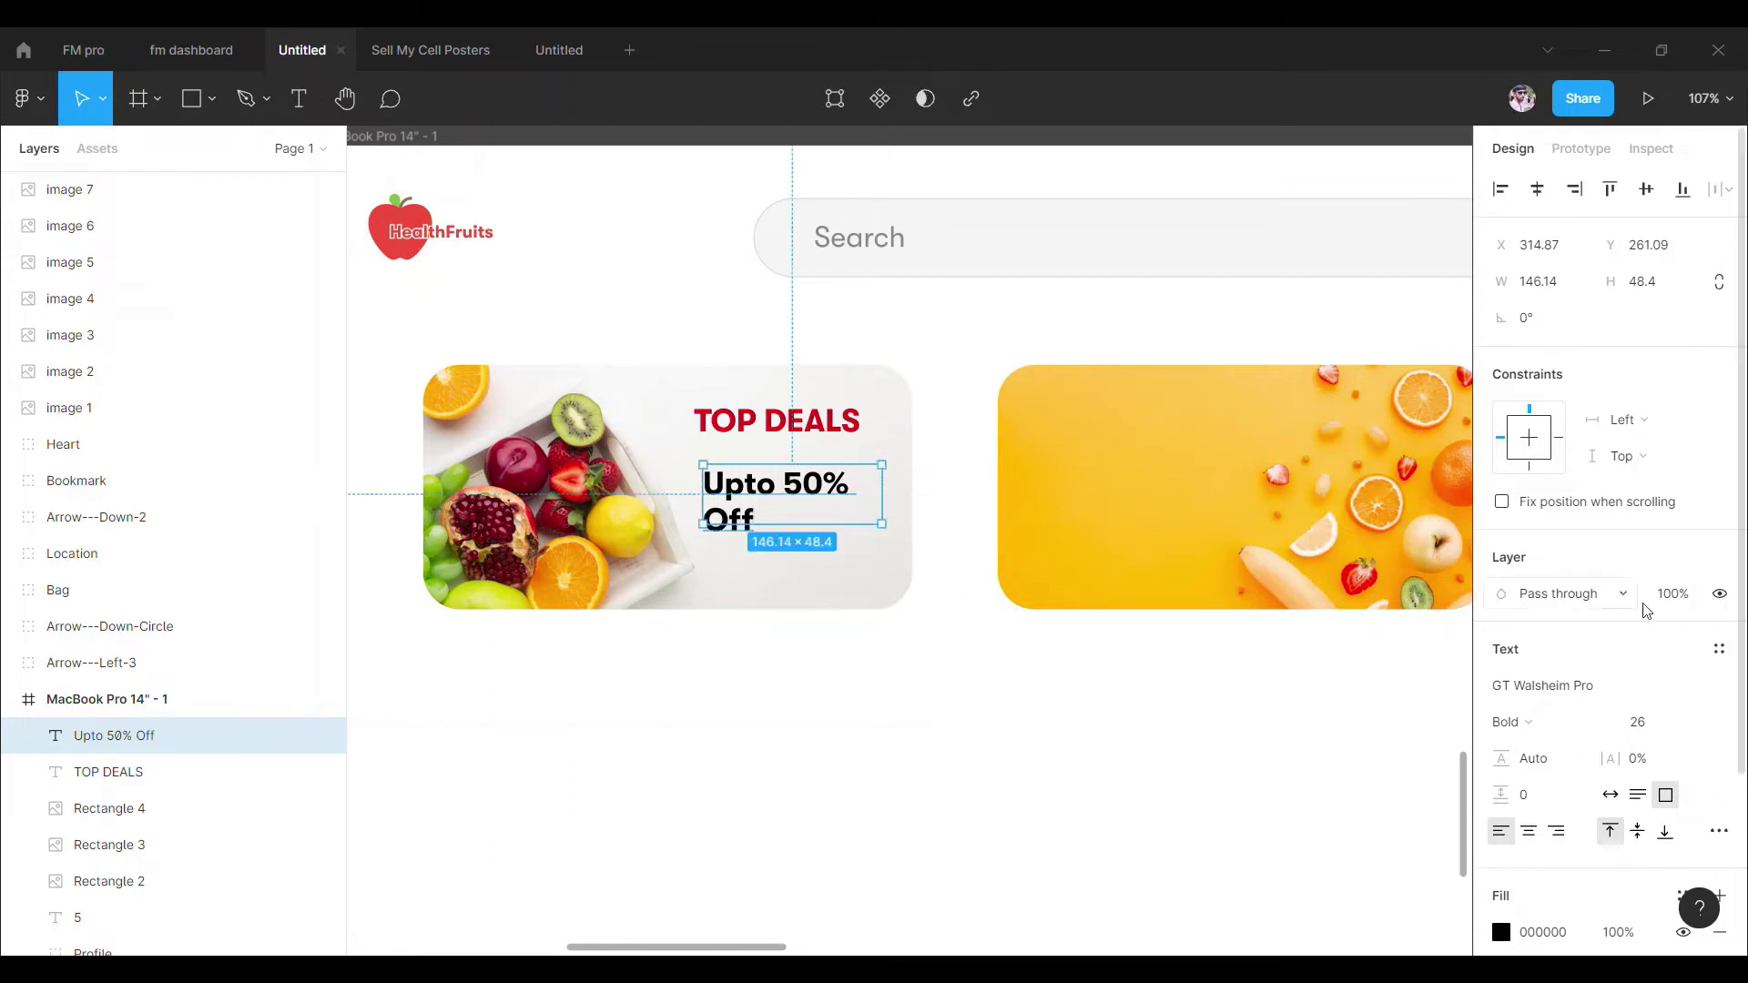
pyautogui.click(1637, 722)
pyautogui.write('34')
pyautogui.press('Return')
pyautogui.moveTo(882, 518); pyautogui.dragTo(809, 526)
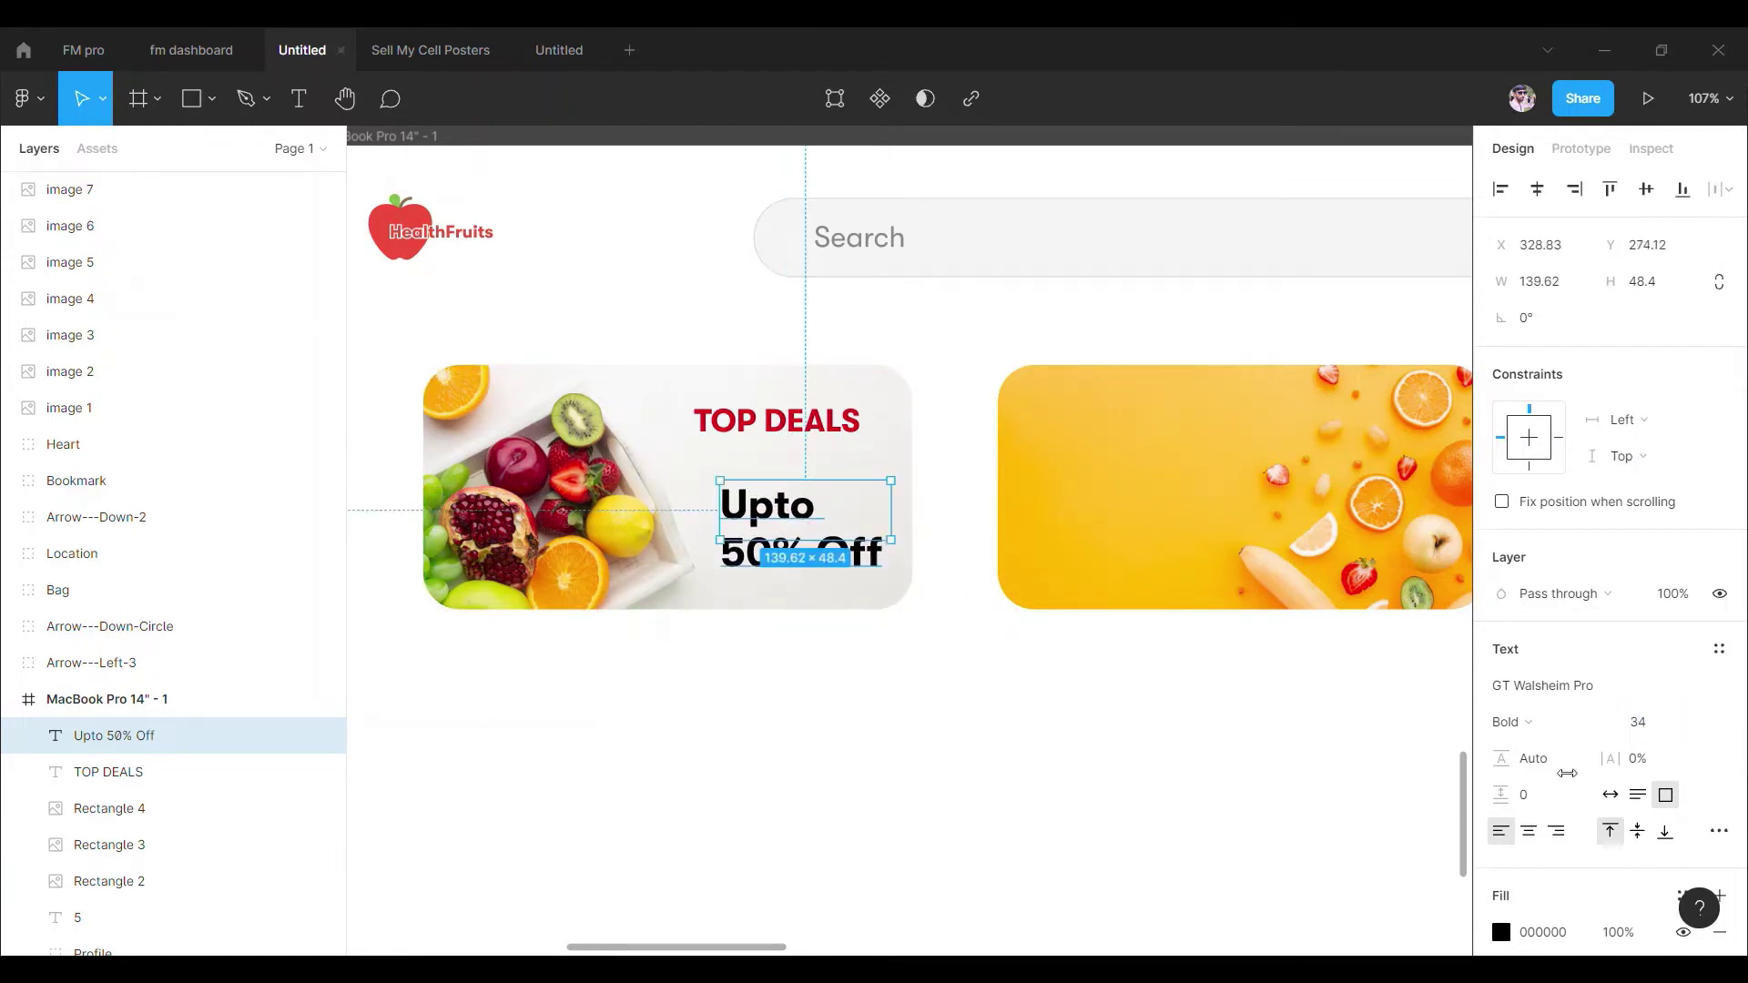
# Set the Upto 50% Off text to upright Bold after trying Black Oblique.
pyautogui.click(1508, 722)
pyautogui.click(1559, 893)
pyautogui.scroll(-2, 1544, 767)
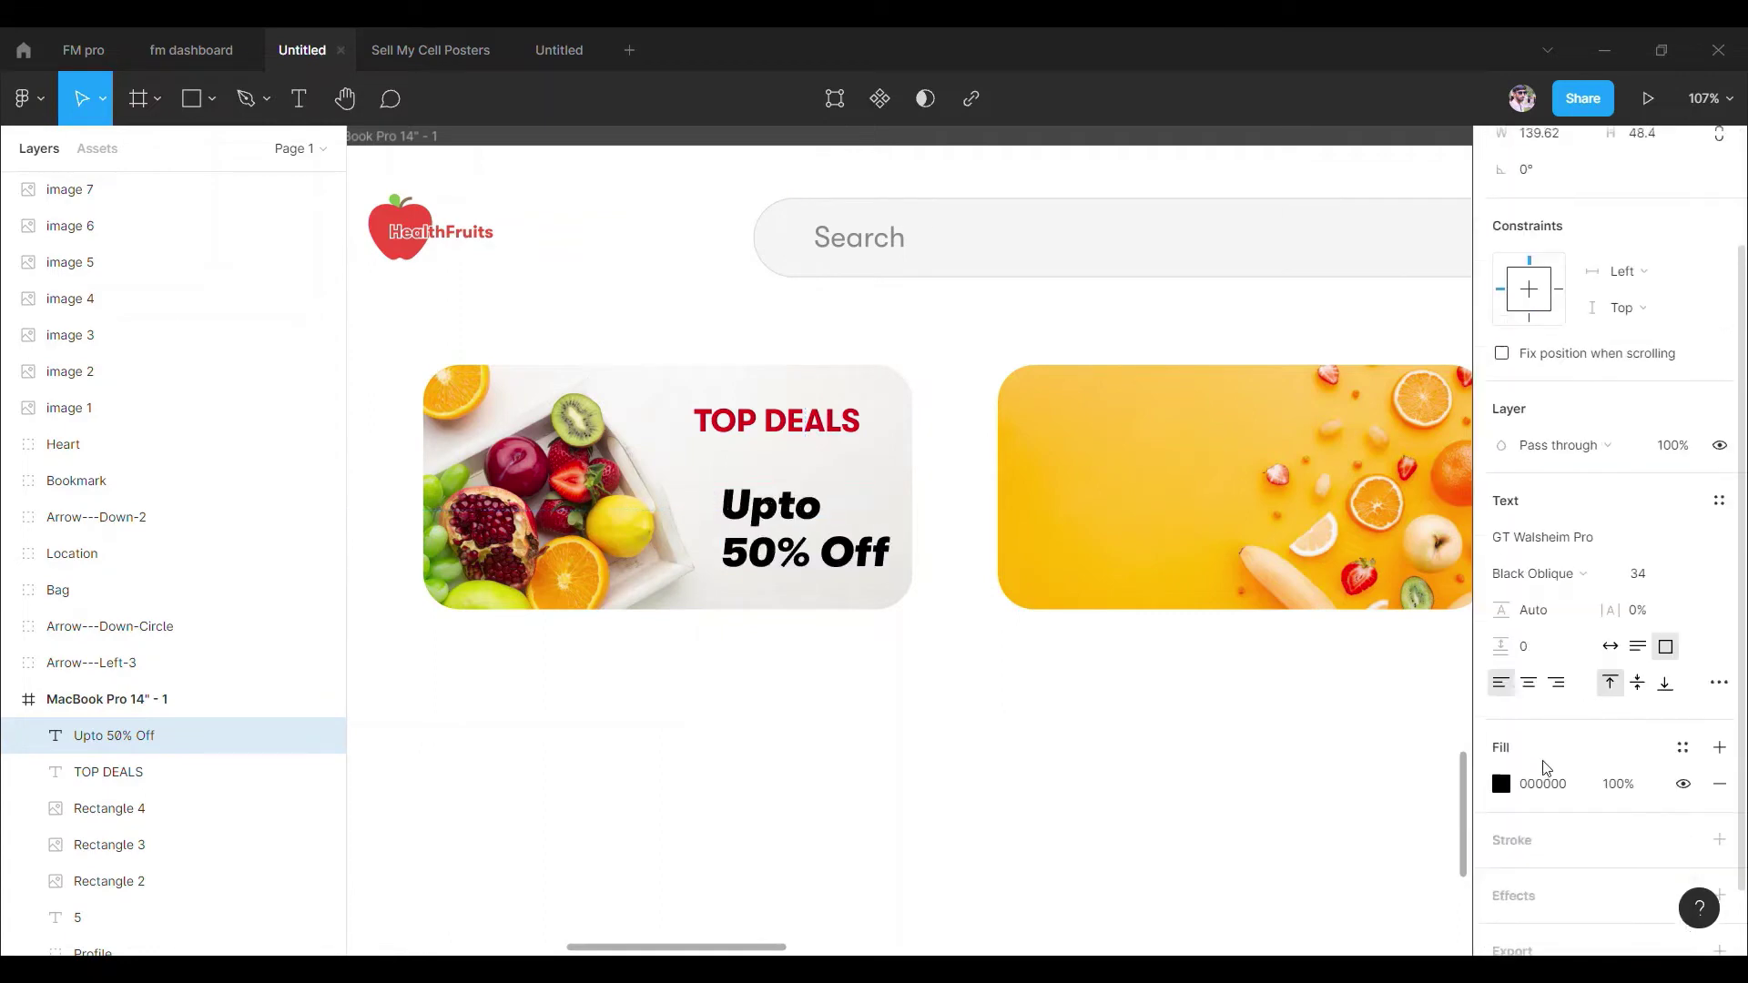
pyautogui.moveTo(834, 545); pyautogui.dragTo(834, 545)
pyautogui.click(800, 694)
pyautogui.scroll(5, 816, 616)
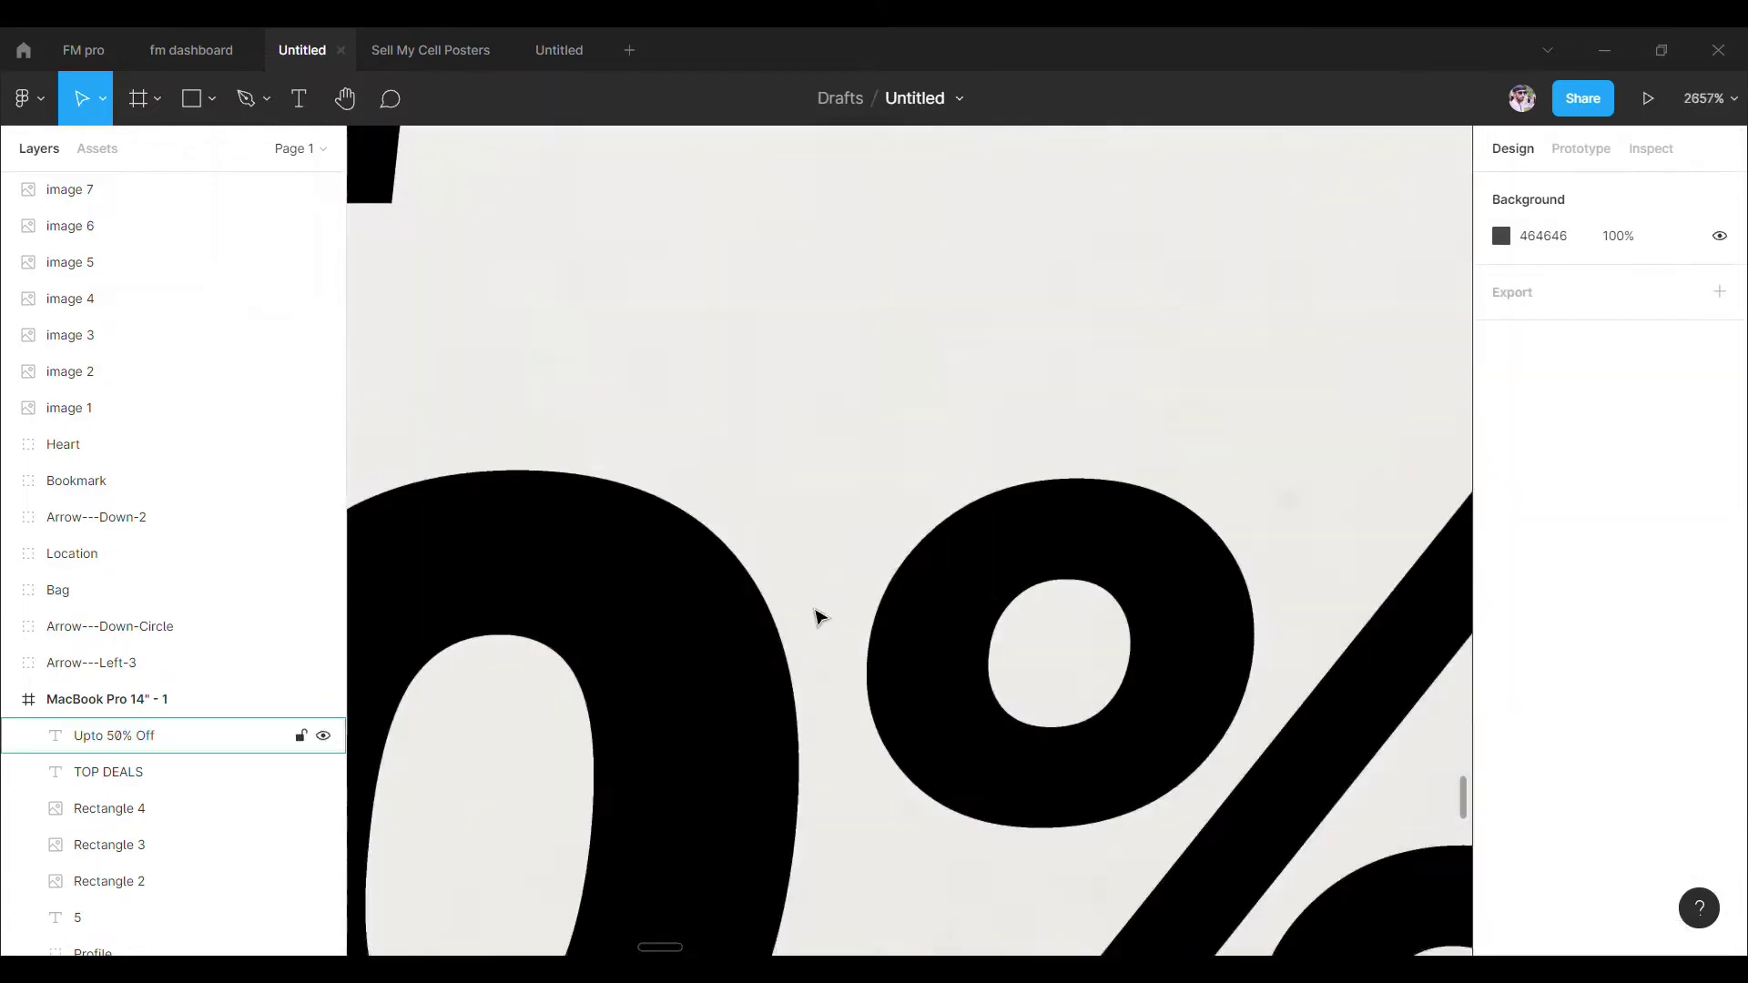
pyautogui.click(1539, 719)
pyautogui.click(1559, 364)
# Make TOP DEALS Bold Oblique and nudge both headline texts slightly upward.
pyautogui.click(1538, 718)
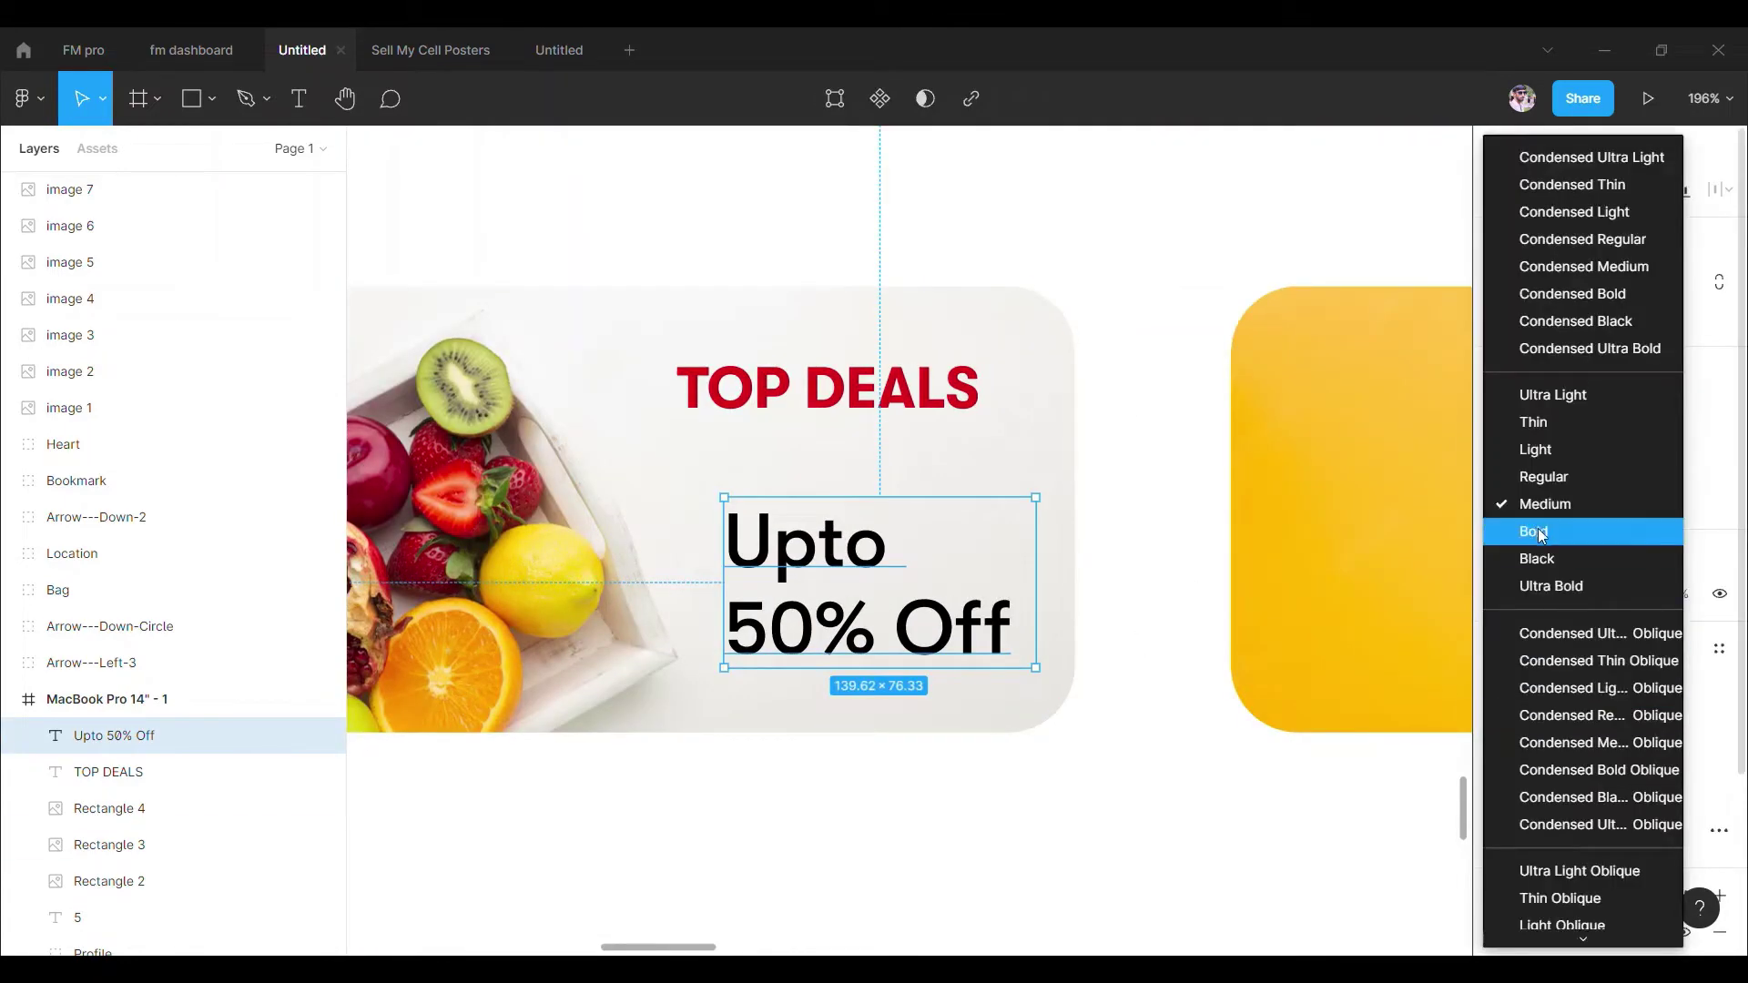
pyautogui.click(827, 386)
pyautogui.click(1562, 715)
pyautogui.click(1571, 816)
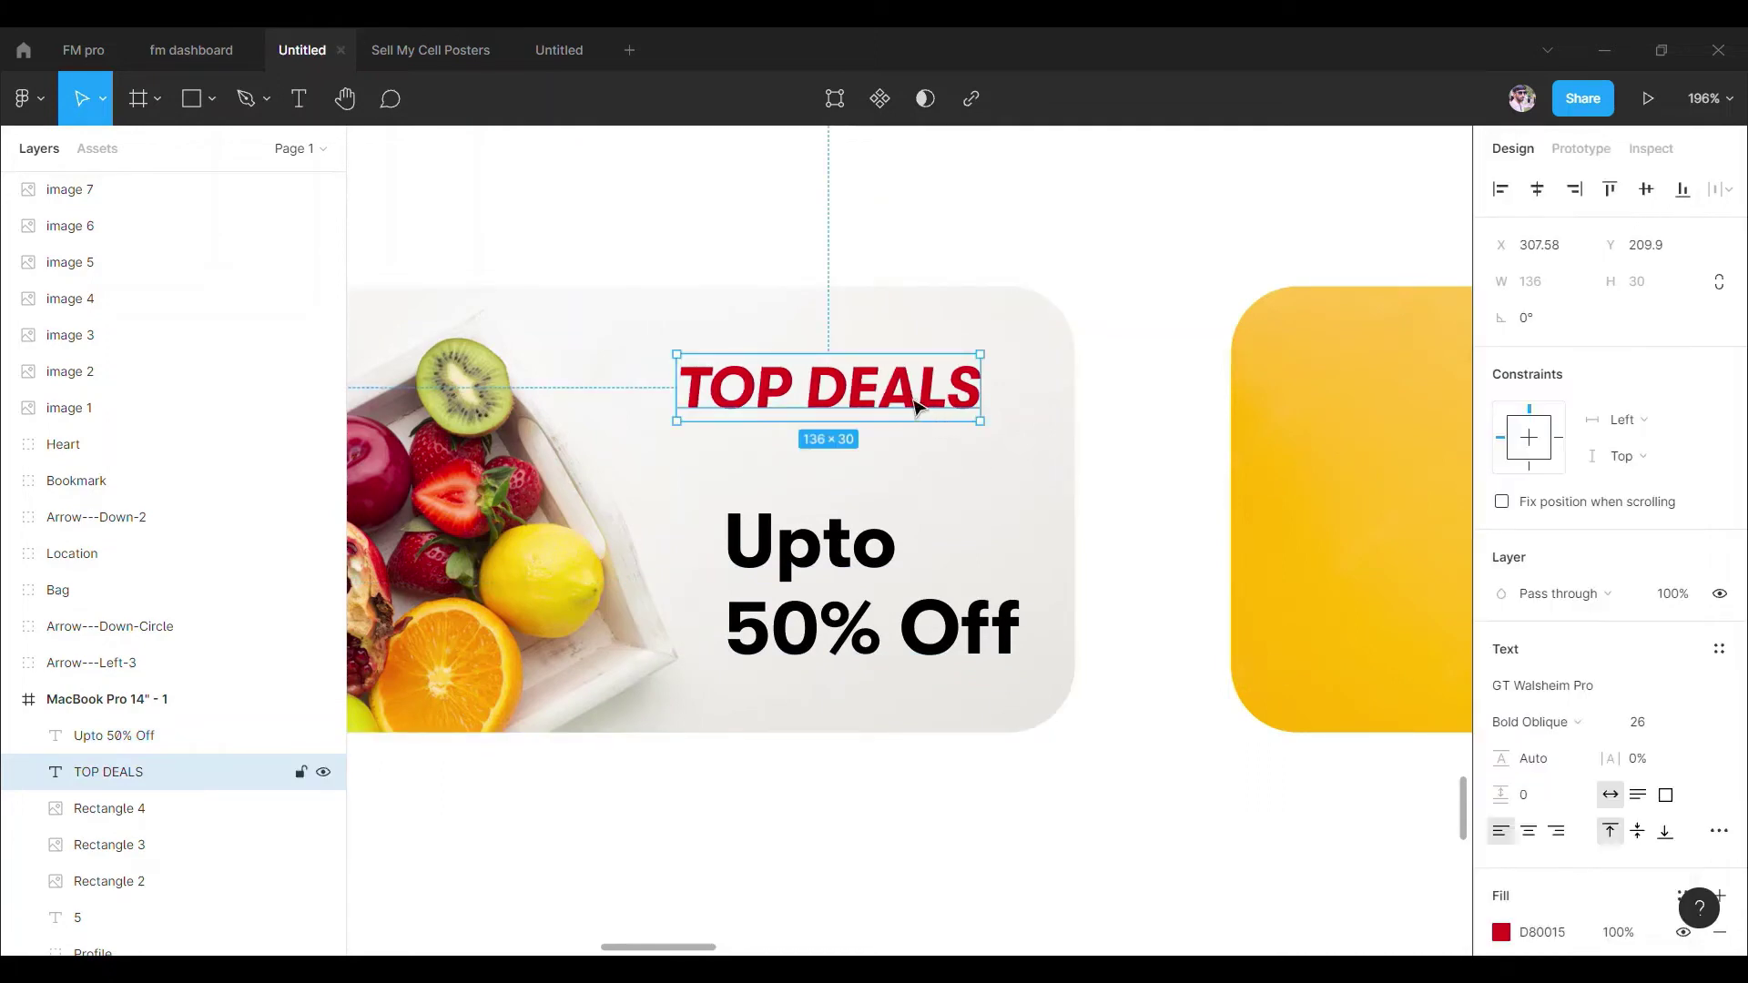
pyautogui.moveTo(828, 387); pyautogui.dragTo(836, 373)
pyautogui.moveTo(830, 561); pyautogui.dragTo(824, 548)
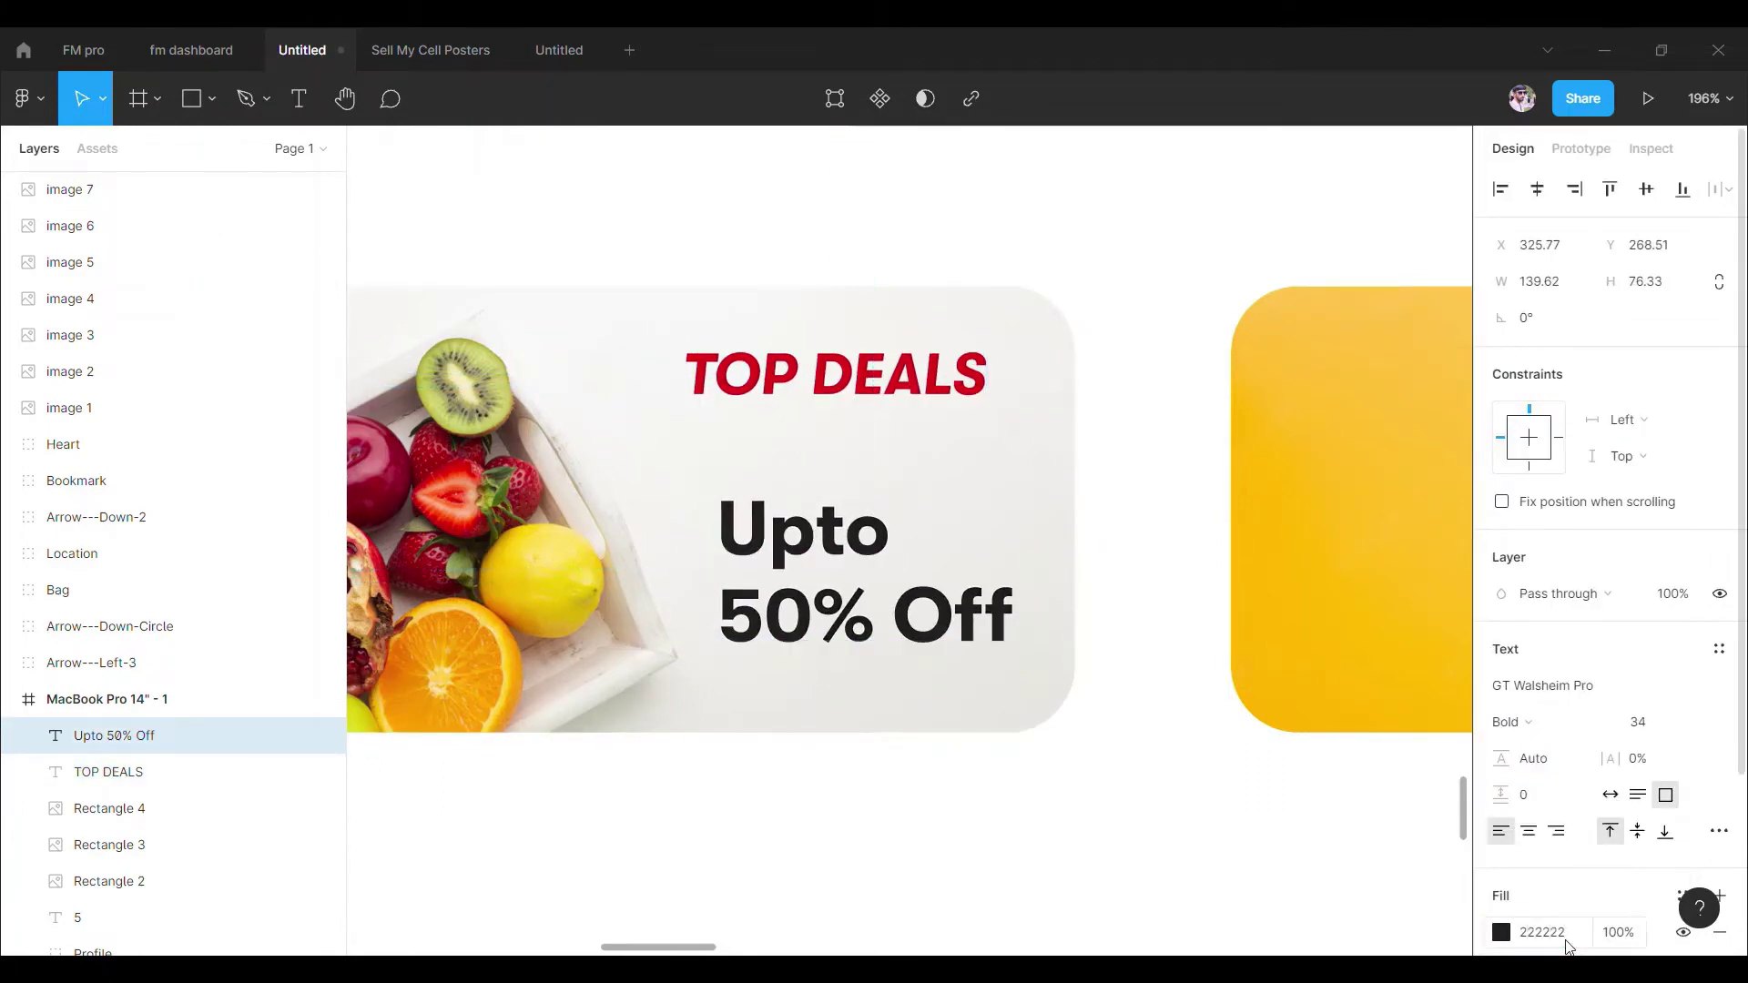
# Alt-drag copies of TOP DEALS and Upto 50% Off onto the yellow card.
pyautogui.scroll(-5, 910, 592)
pyautogui.click(787, 683)
pyautogui.keyDown('shift'); pyautogui.click(816, 726); pyautogui.keyUp('shift')
pyautogui.moveTo(817, 725); pyautogui.dragTo(1102, 726)
# Set the copied heading's fill to white, hex FFFFFF.
pyautogui.click(1073, 684)
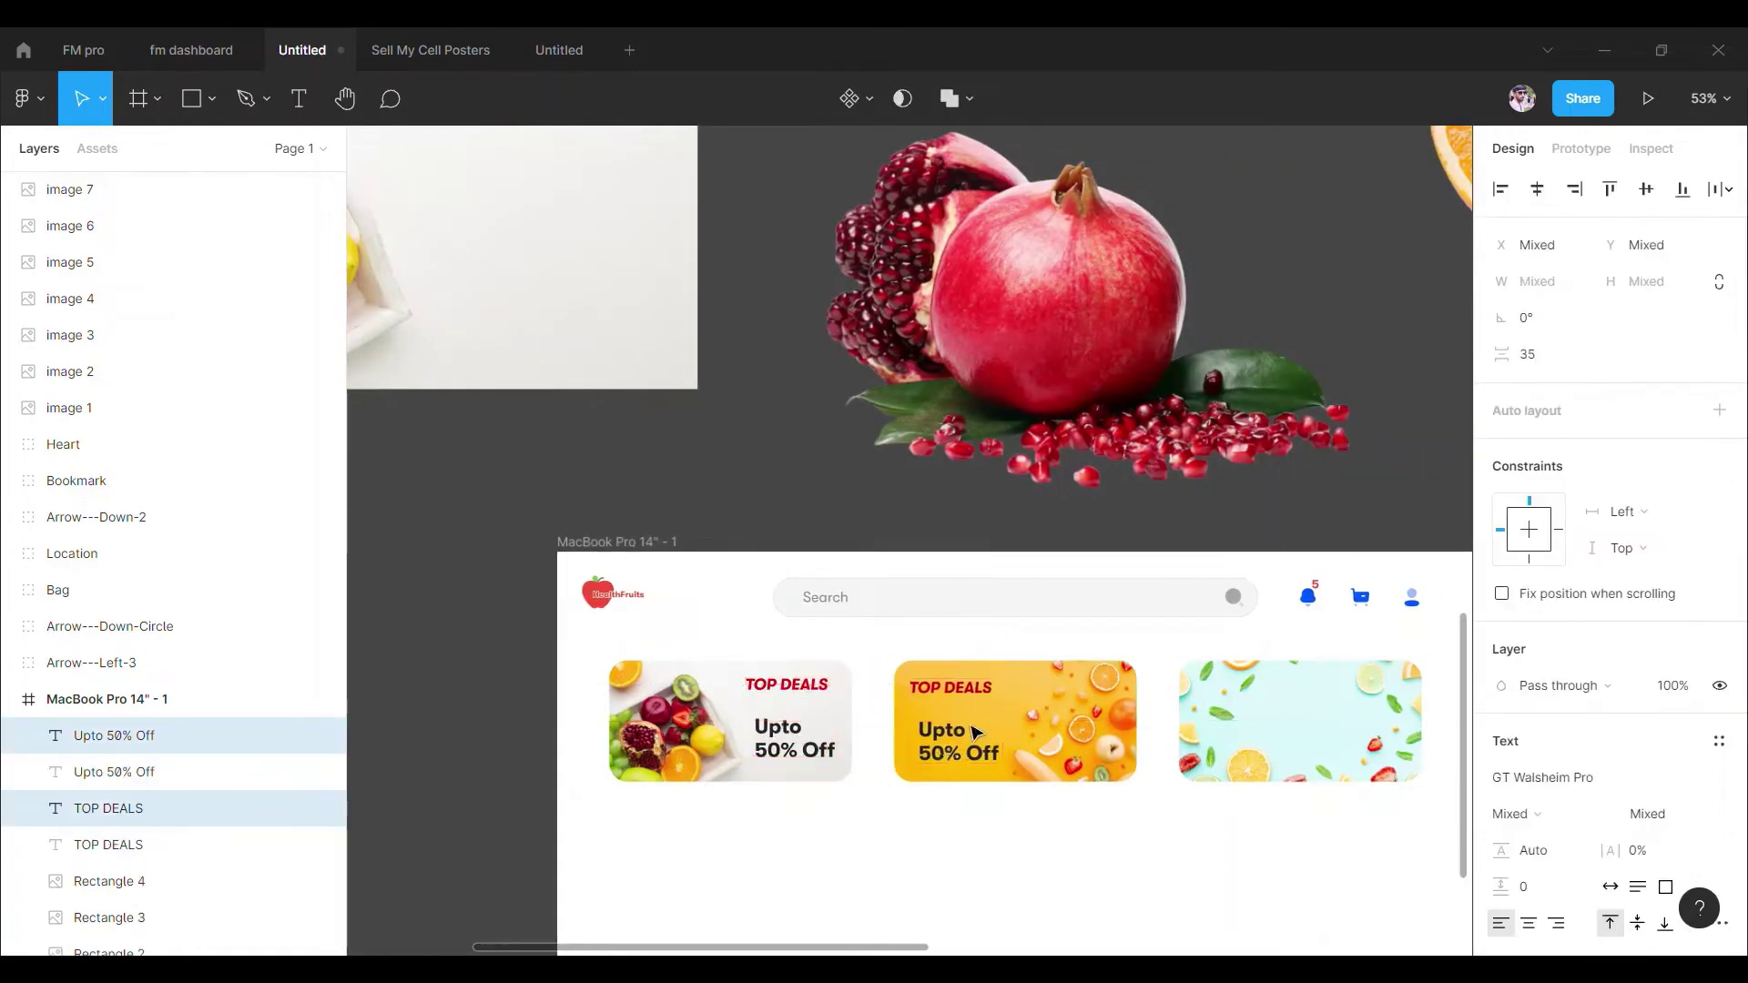
pyautogui.scroll(5, 977, 707)
pyautogui.click(1502, 932)
pyautogui.click(1325, 755)
pyautogui.write('FFFFFF')
pyautogui.press('Return')
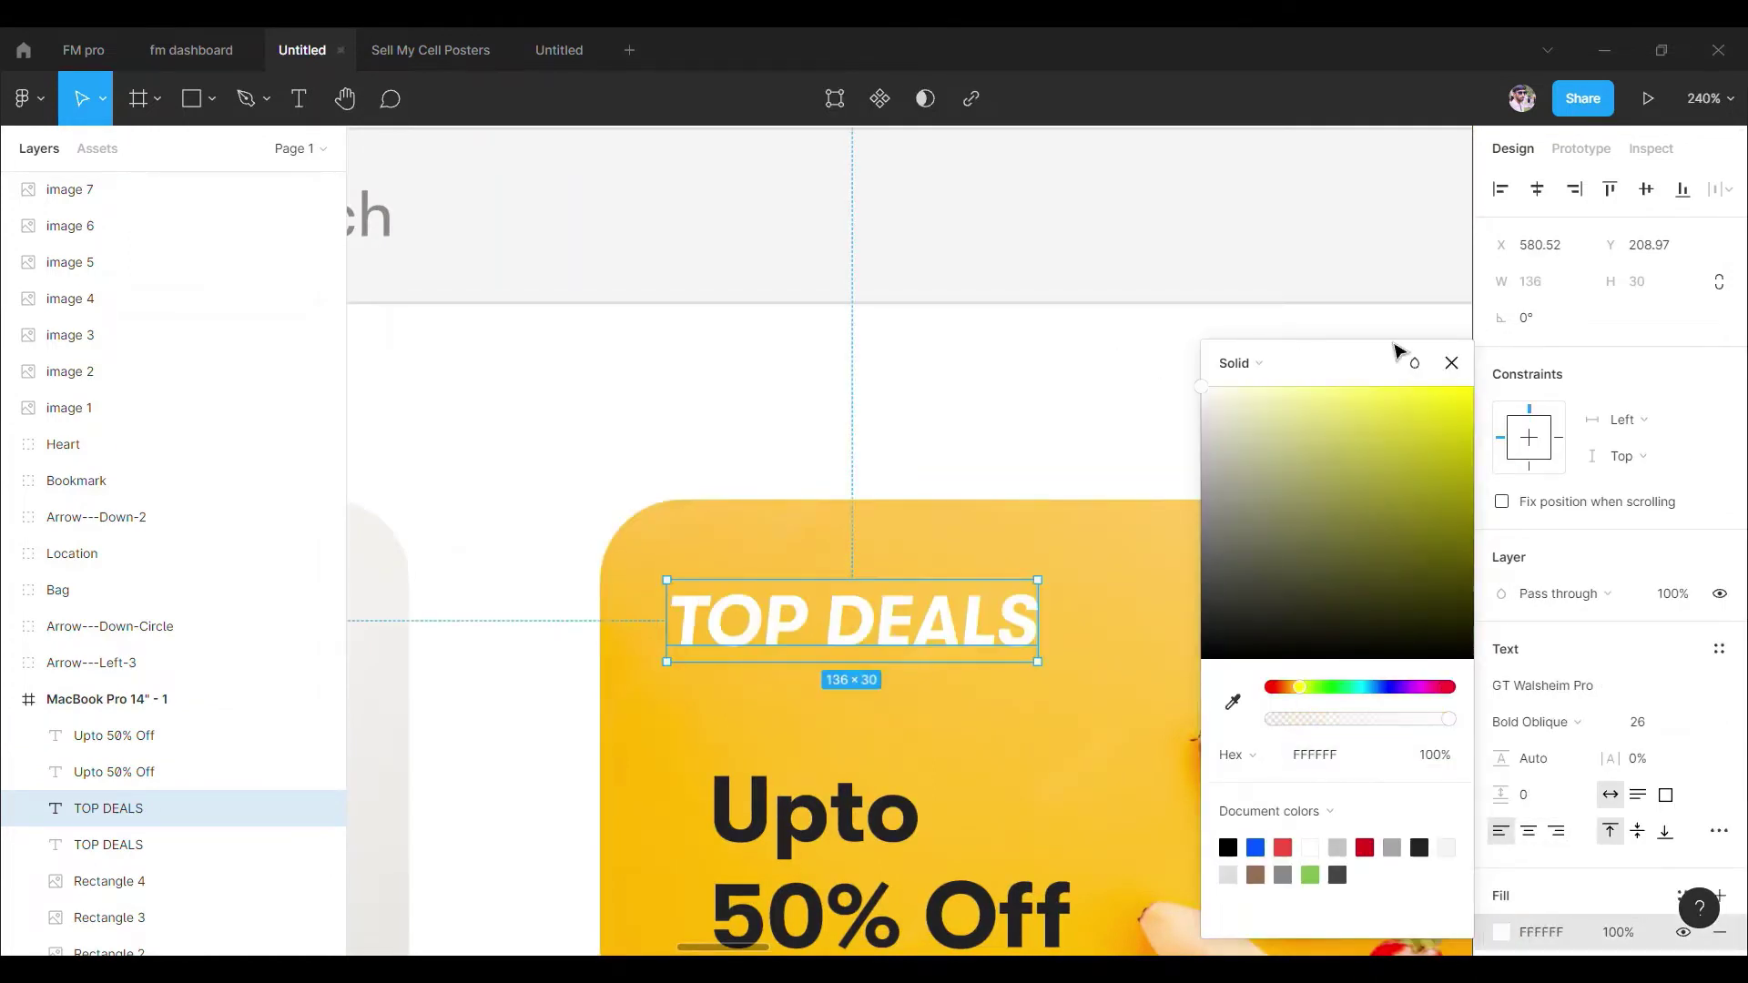
pyautogui.click(1451, 362)
# Retype the copied heading as FLASH SALE.
pyautogui.scroll(-3, 910, 546)
pyautogui.click(805, 618)
pyautogui.doubleClick(835, 411)
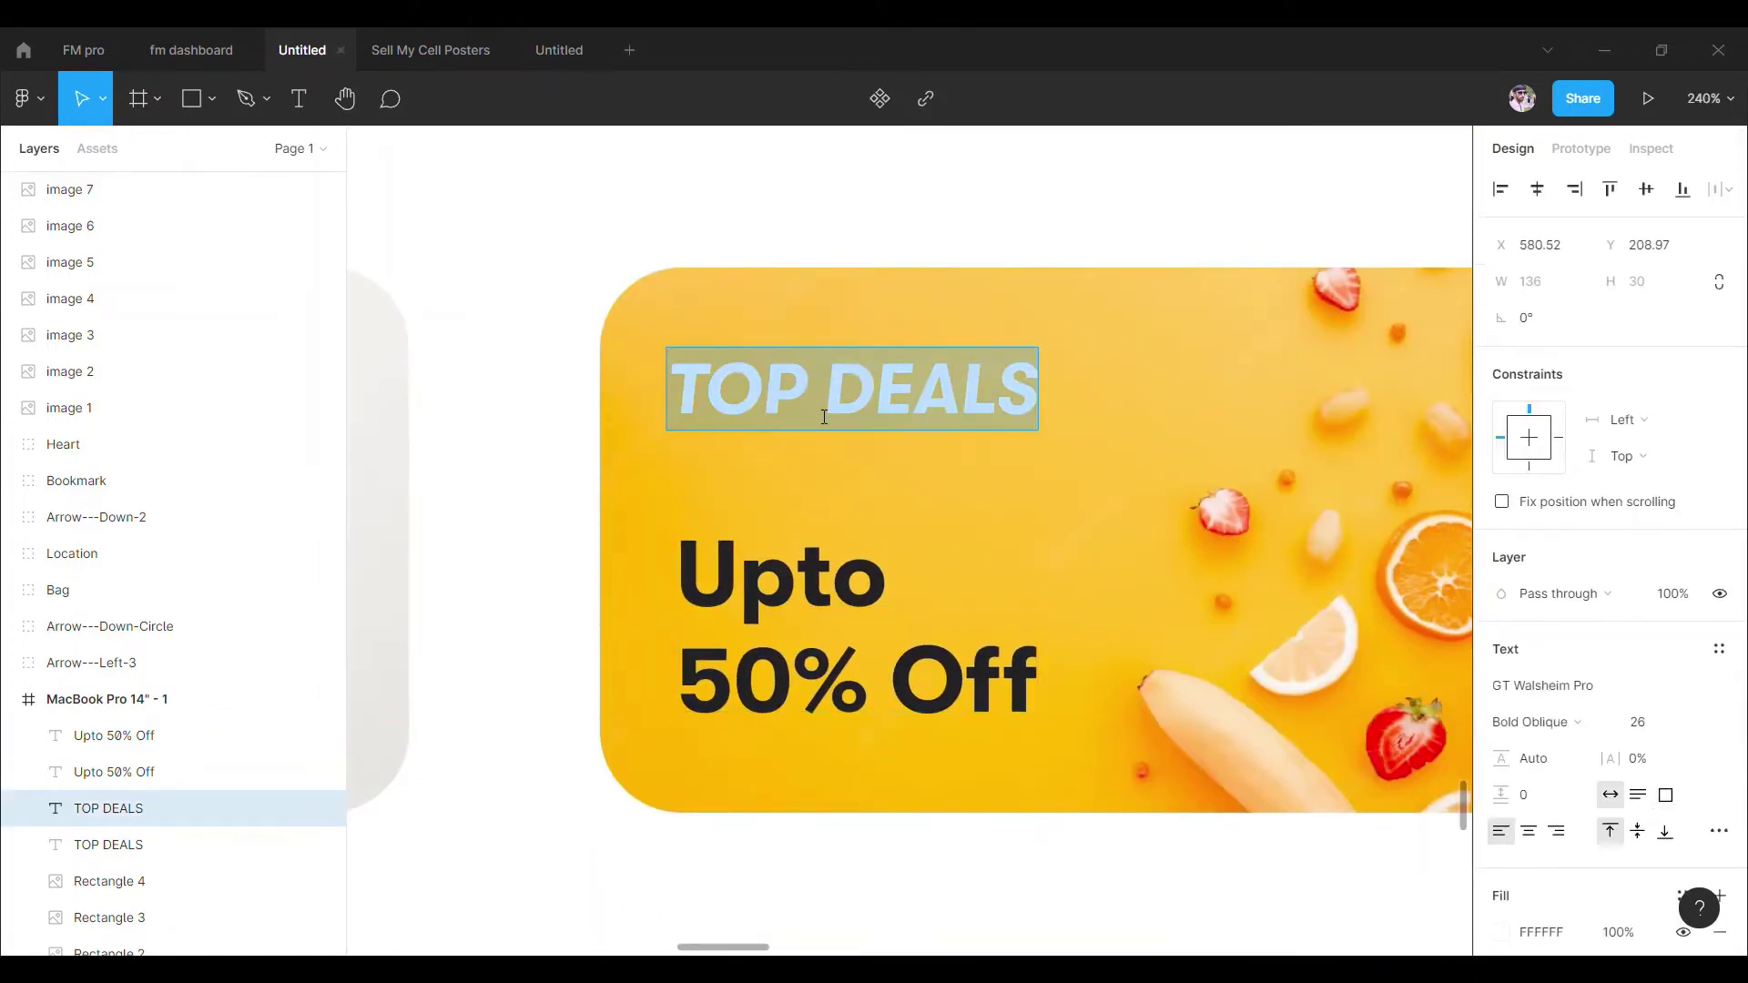
pyautogui.write('Flash Sale')
pyautogui.hotkey('ctrl', 'a')
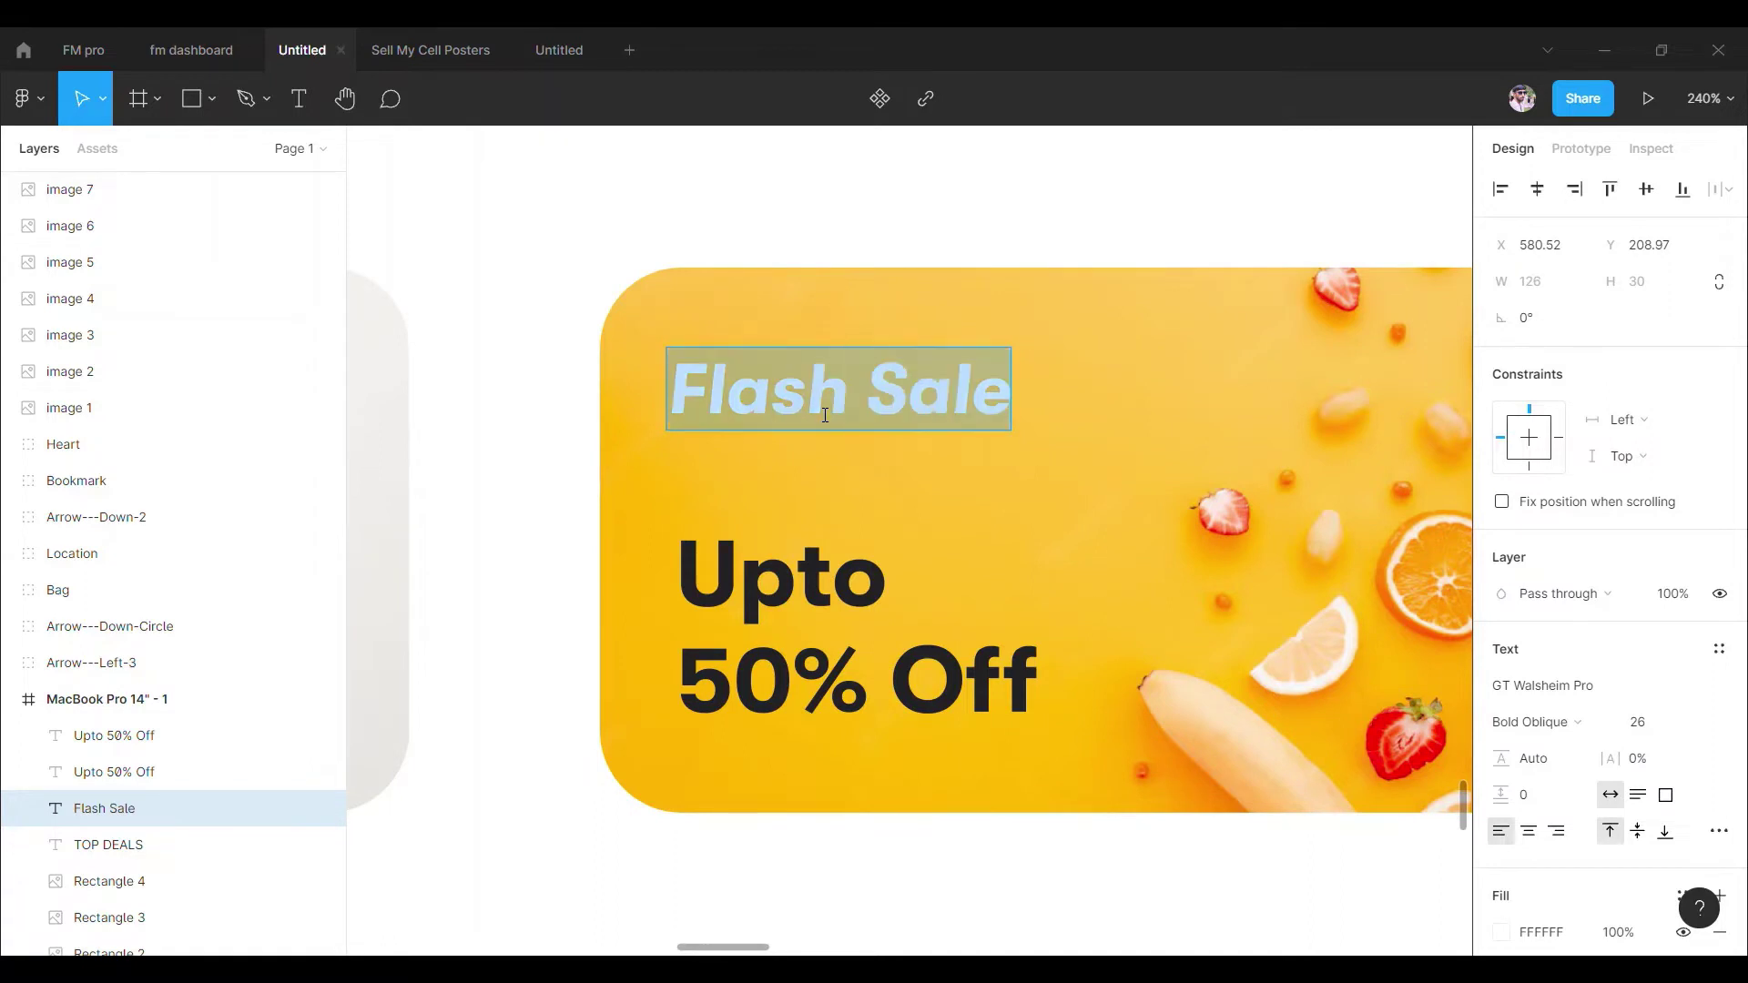
pyautogui.write('FLASH SALE')
# Replace the second line with From March 1 - 10 at size 24, widened and aligned under FLASH SALE.
pyautogui.click(882, 535)
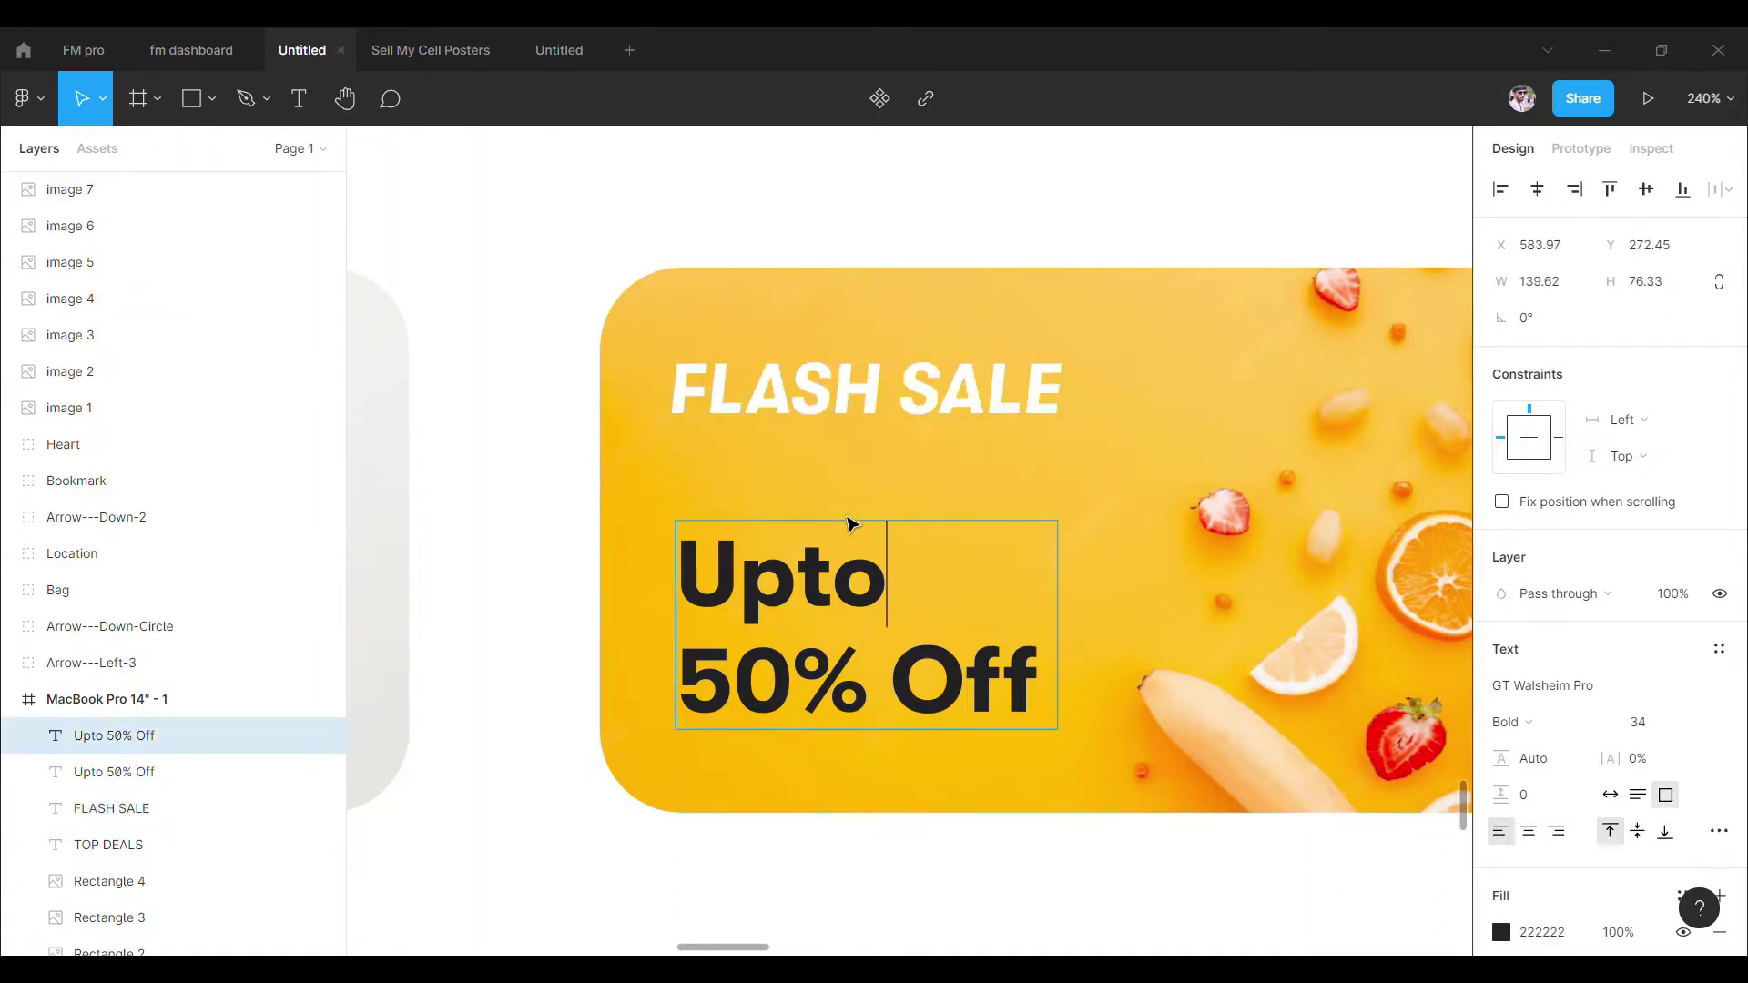
pyautogui.hotkey('ctrl', 'a')
pyautogui.write('From M')
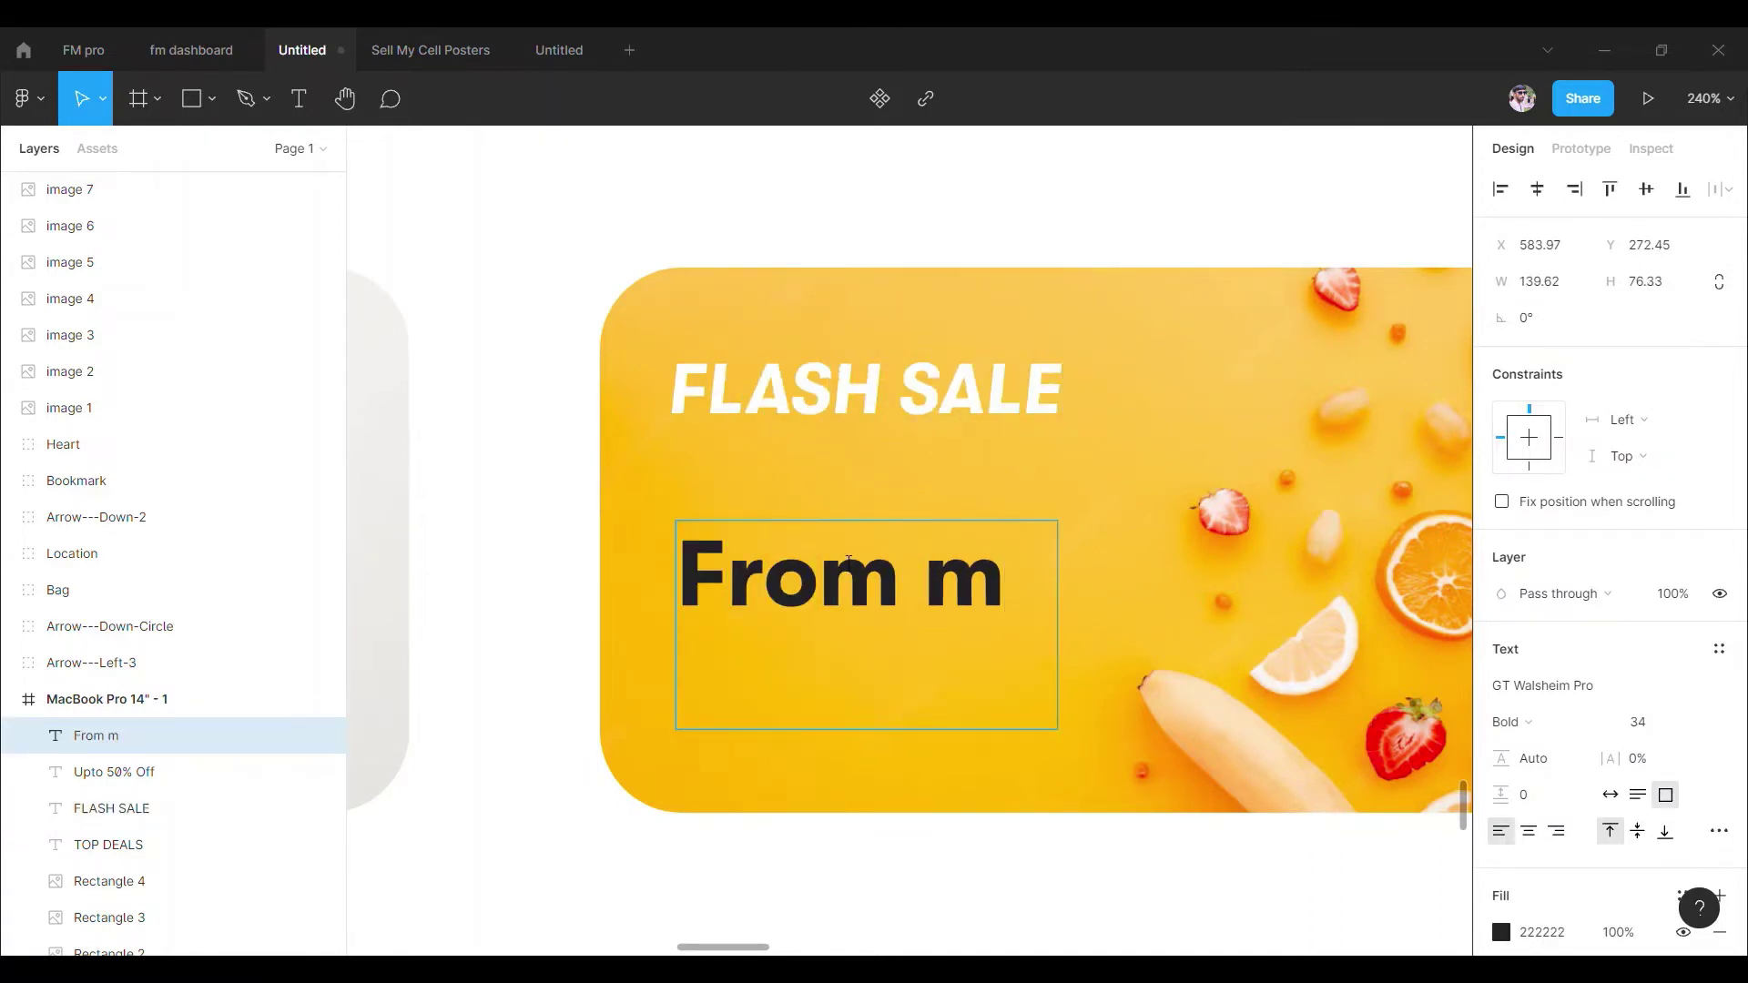
pyautogui.write('arch 1 - 10')
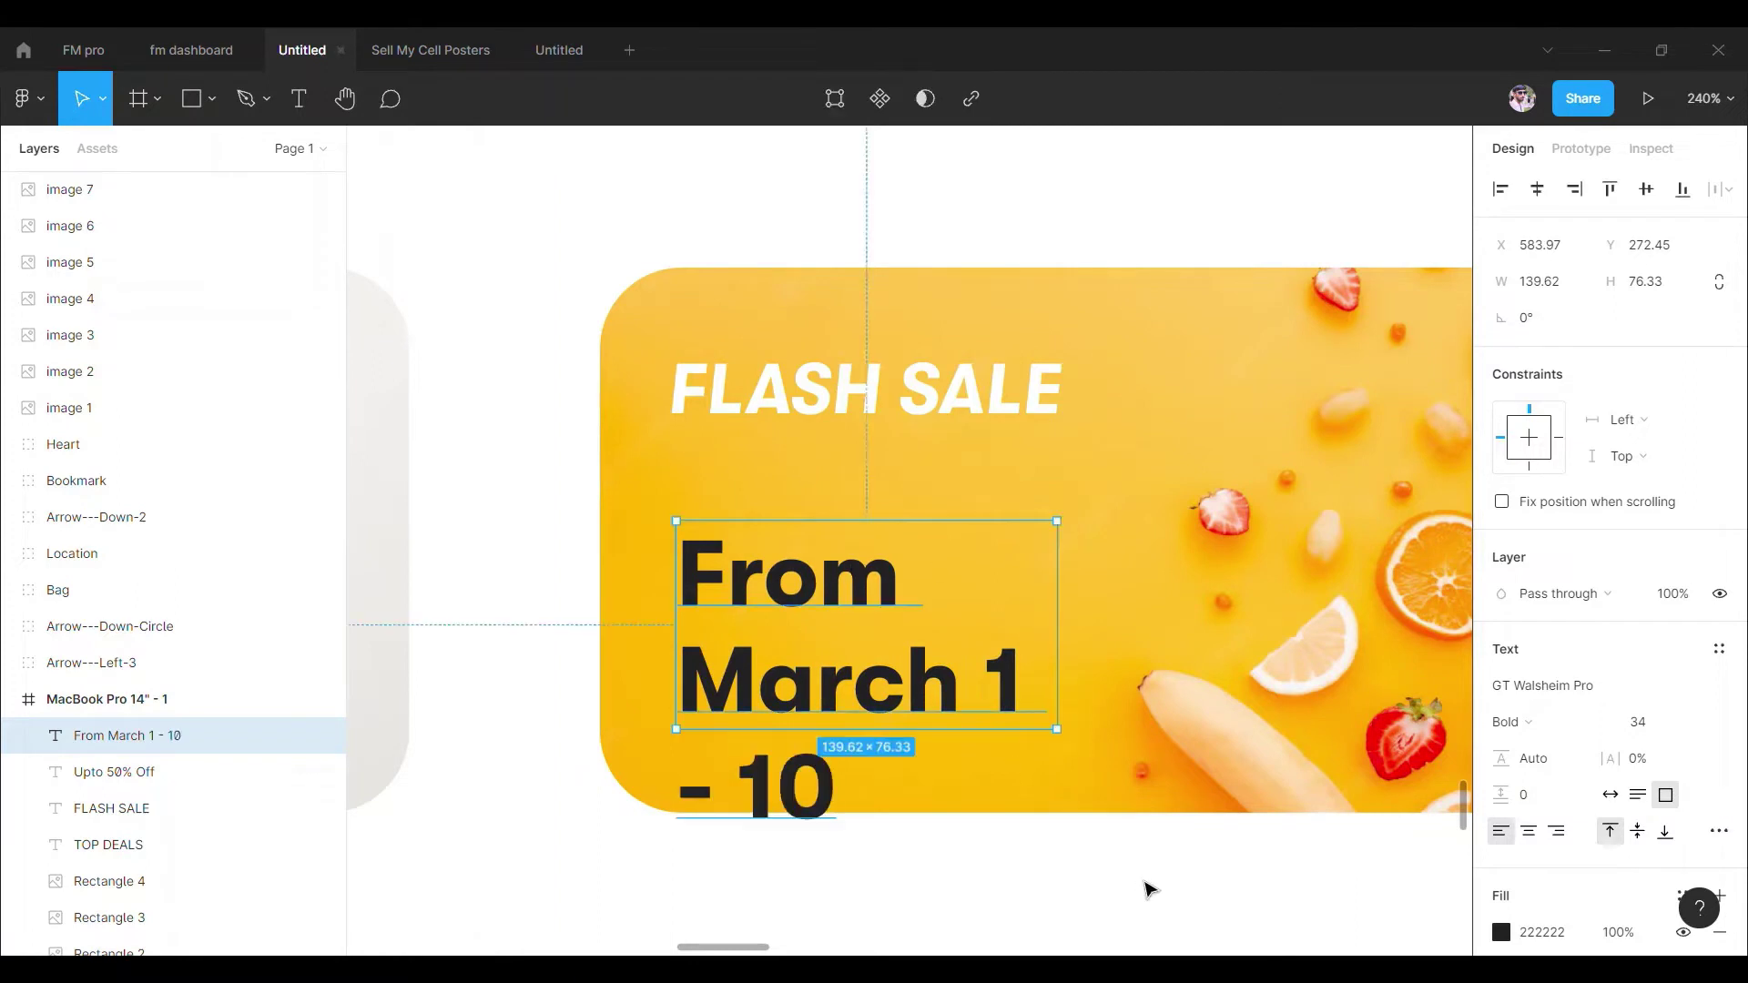
pyautogui.moveTo(1074, 665)
pyautogui.mouseDown()
pyautogui.moveTo(1280, 645)
pyautogui.moveTo(1043, 643)
pyautogui.mouseUp()
pyautogui.write('24')
pyautogui.press('Return')
pyautogui.moveTo(1043, 710); pyautogui.dragTo(1083, 708)
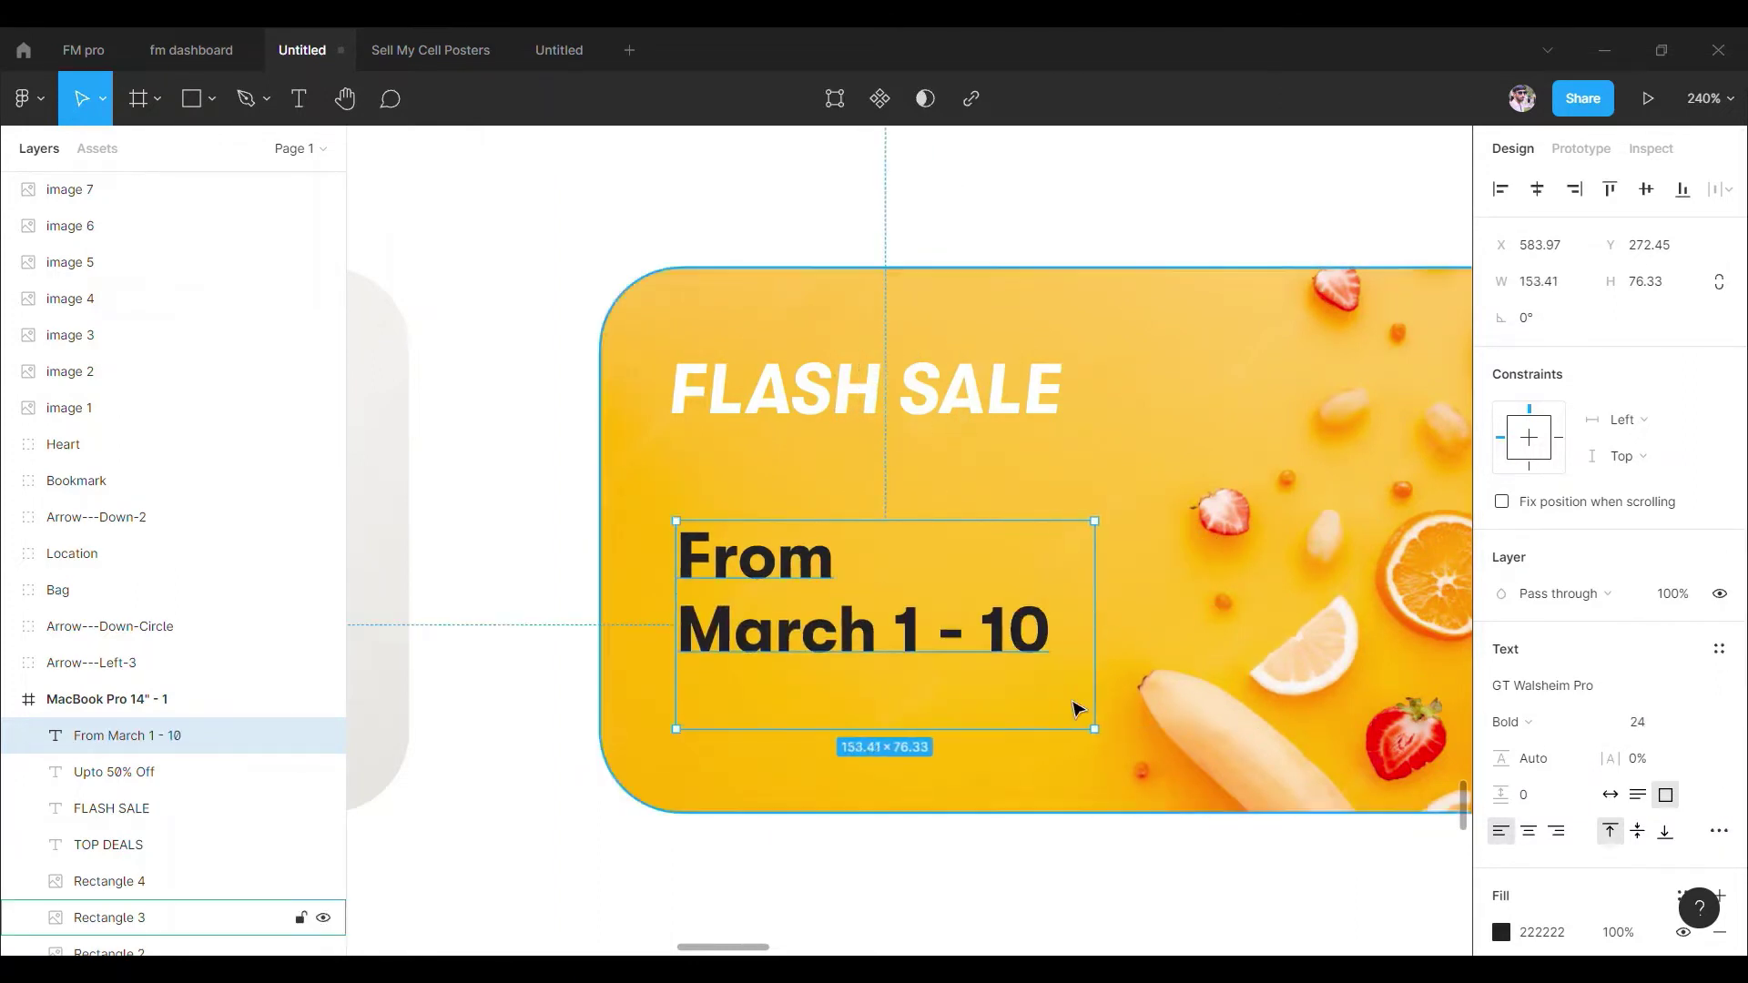
pyautogui.moveTo(806, 614); pyautogui.dragTo(797, 634)
pyautogui.click(569, 681)
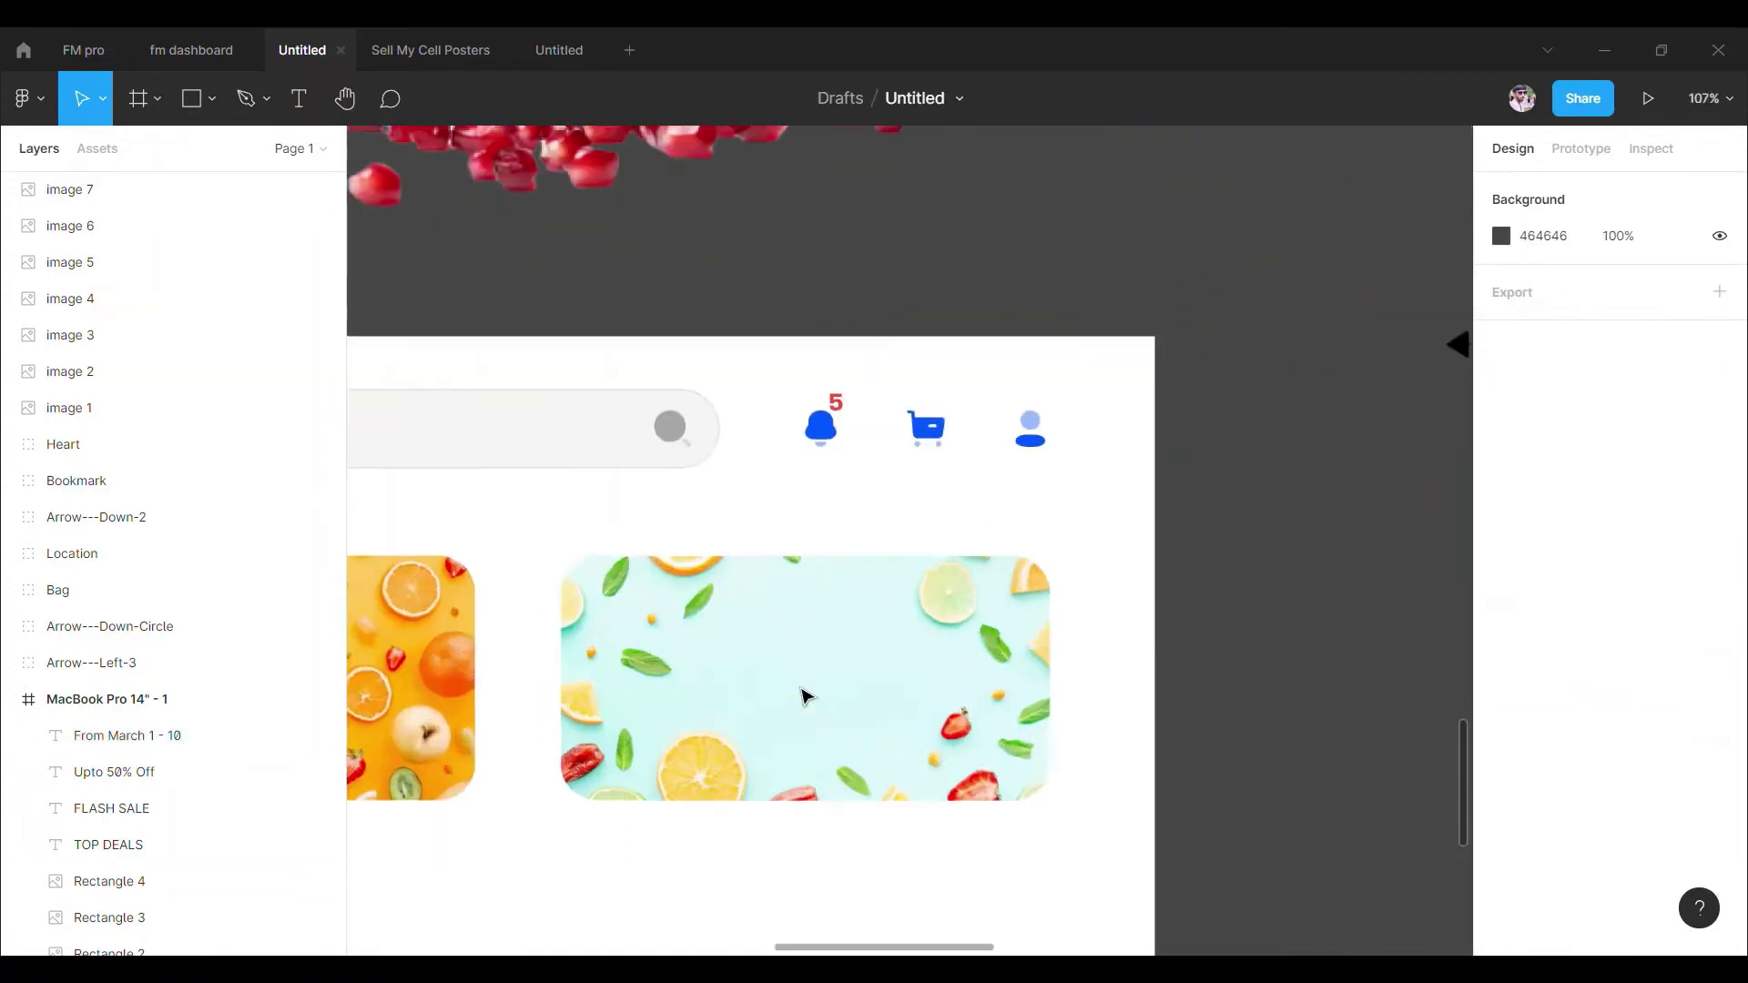
# Add a centre-aligned New Arrivals heading on the light-blue card in Ultra Bold Oblique, size 34.
pyautogui.press('t')
pyautogui.moveTo(842, 611); pyautogui.dragTo(993, 721)
pyautogui.write('New Arrivals')
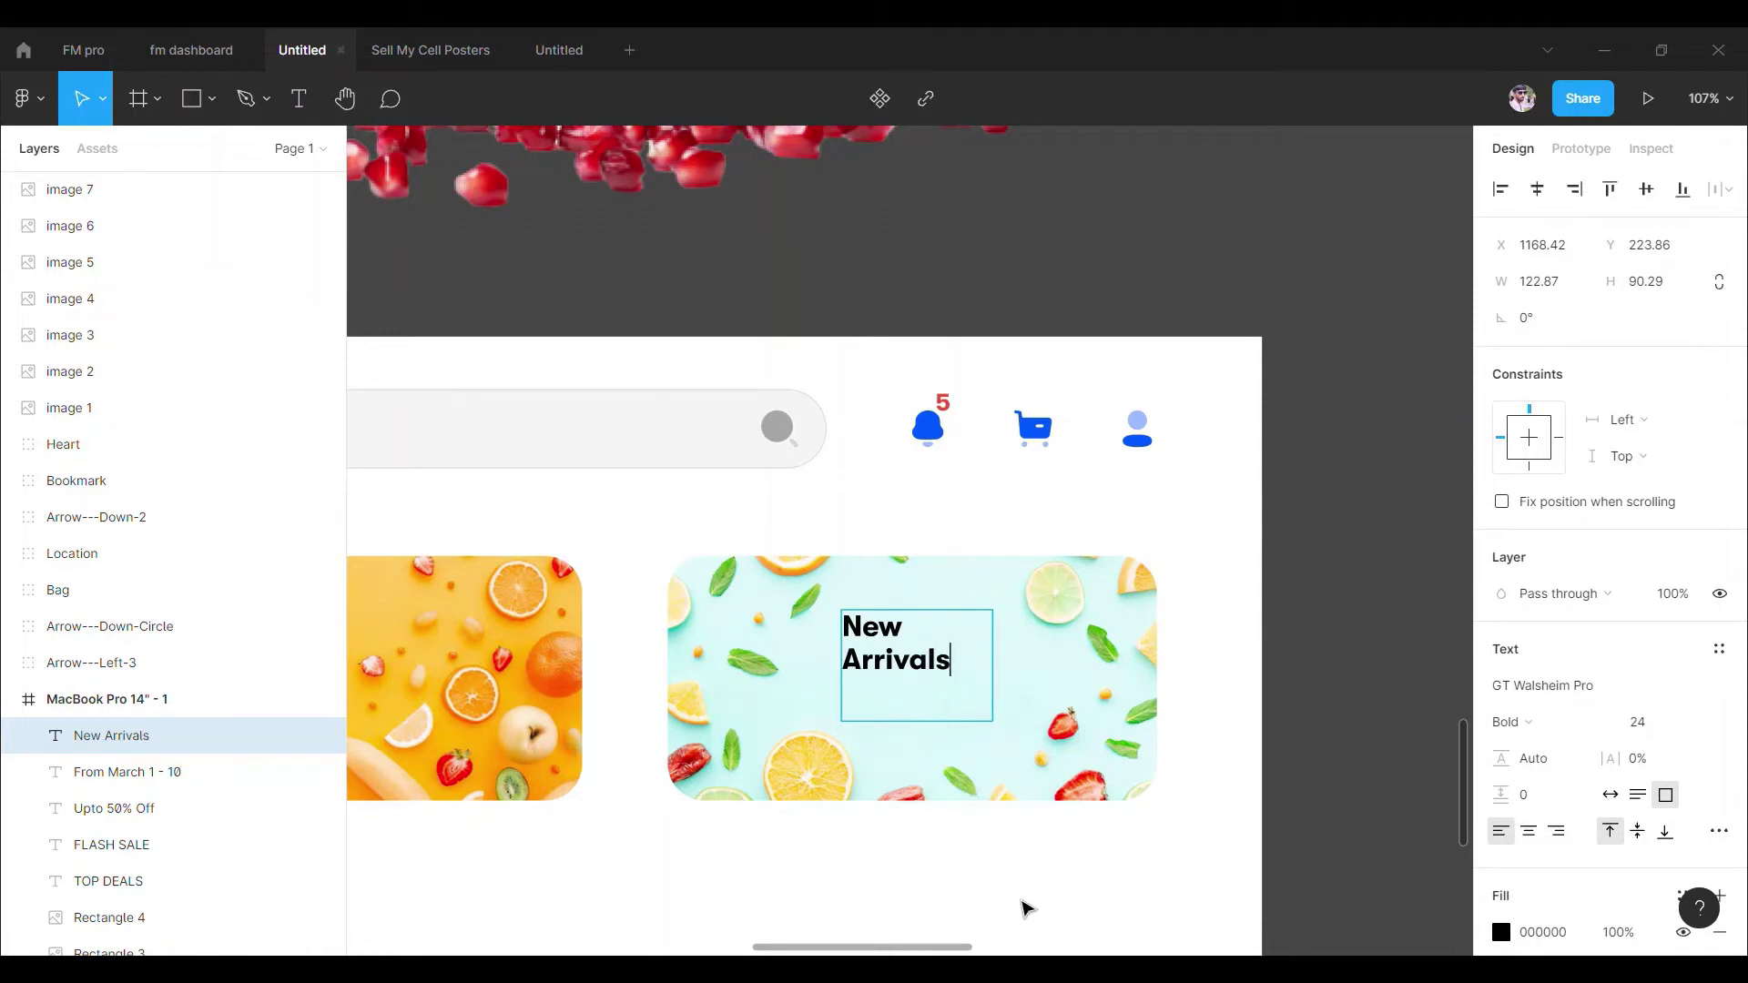
pyautogui.click(1528, 831)
pyautogui.click(1638, 795)
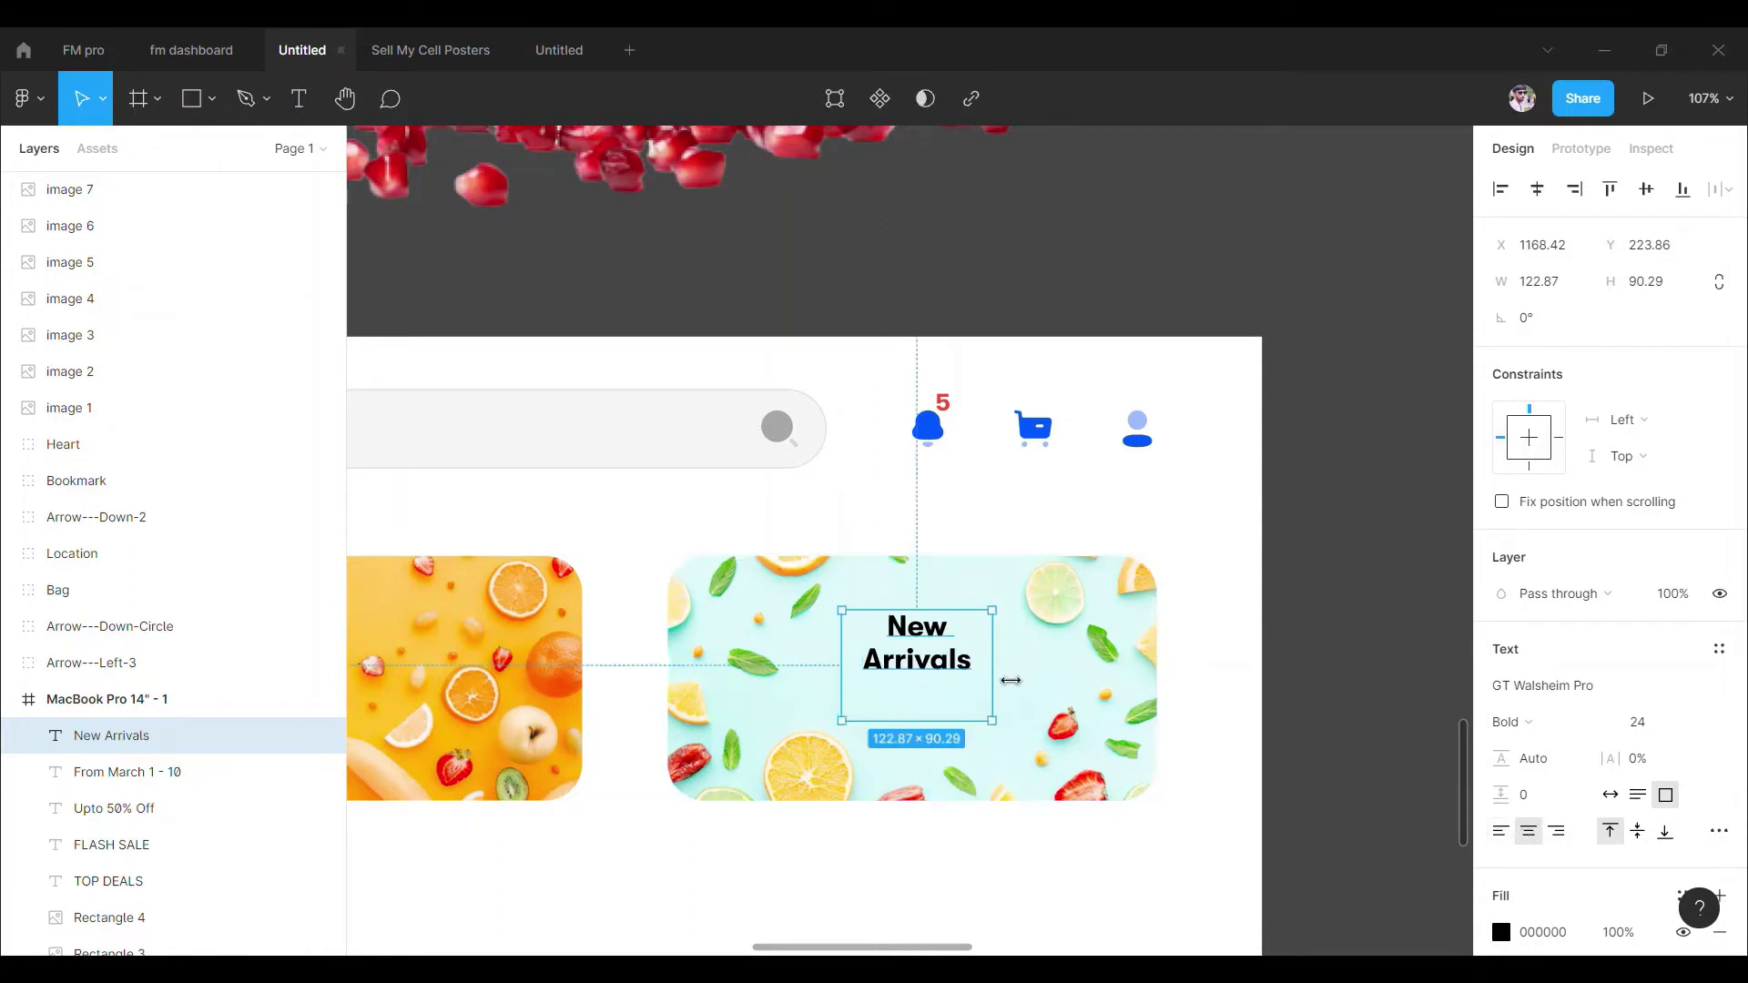
pyautogui.moveTo(992, 666); pyautogui.dragTo(979, 656)
pyautogui.click(1537, 727)
pyautogui.click(1564, 863)
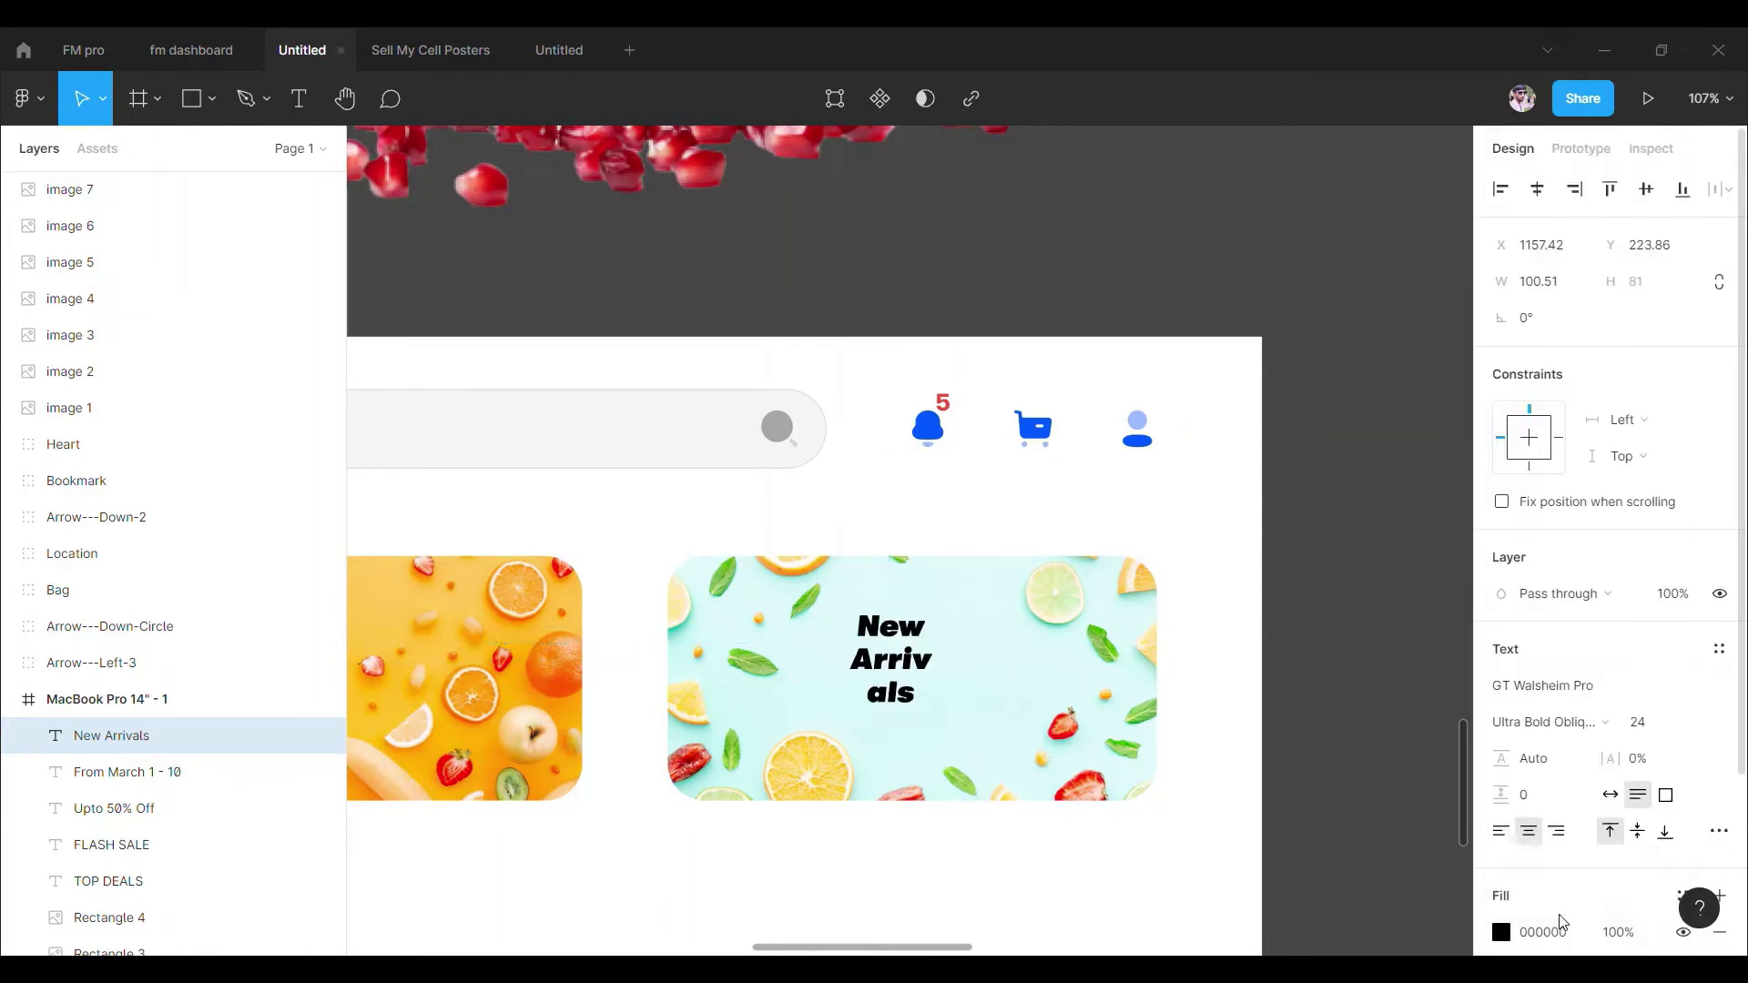
pyautogui.click(1677, 724)
pyautogui.write('34')
pyautogui.press('Return')
pyautogui.moveTo(927, 684); pyautogui.dragTo(927, 701)
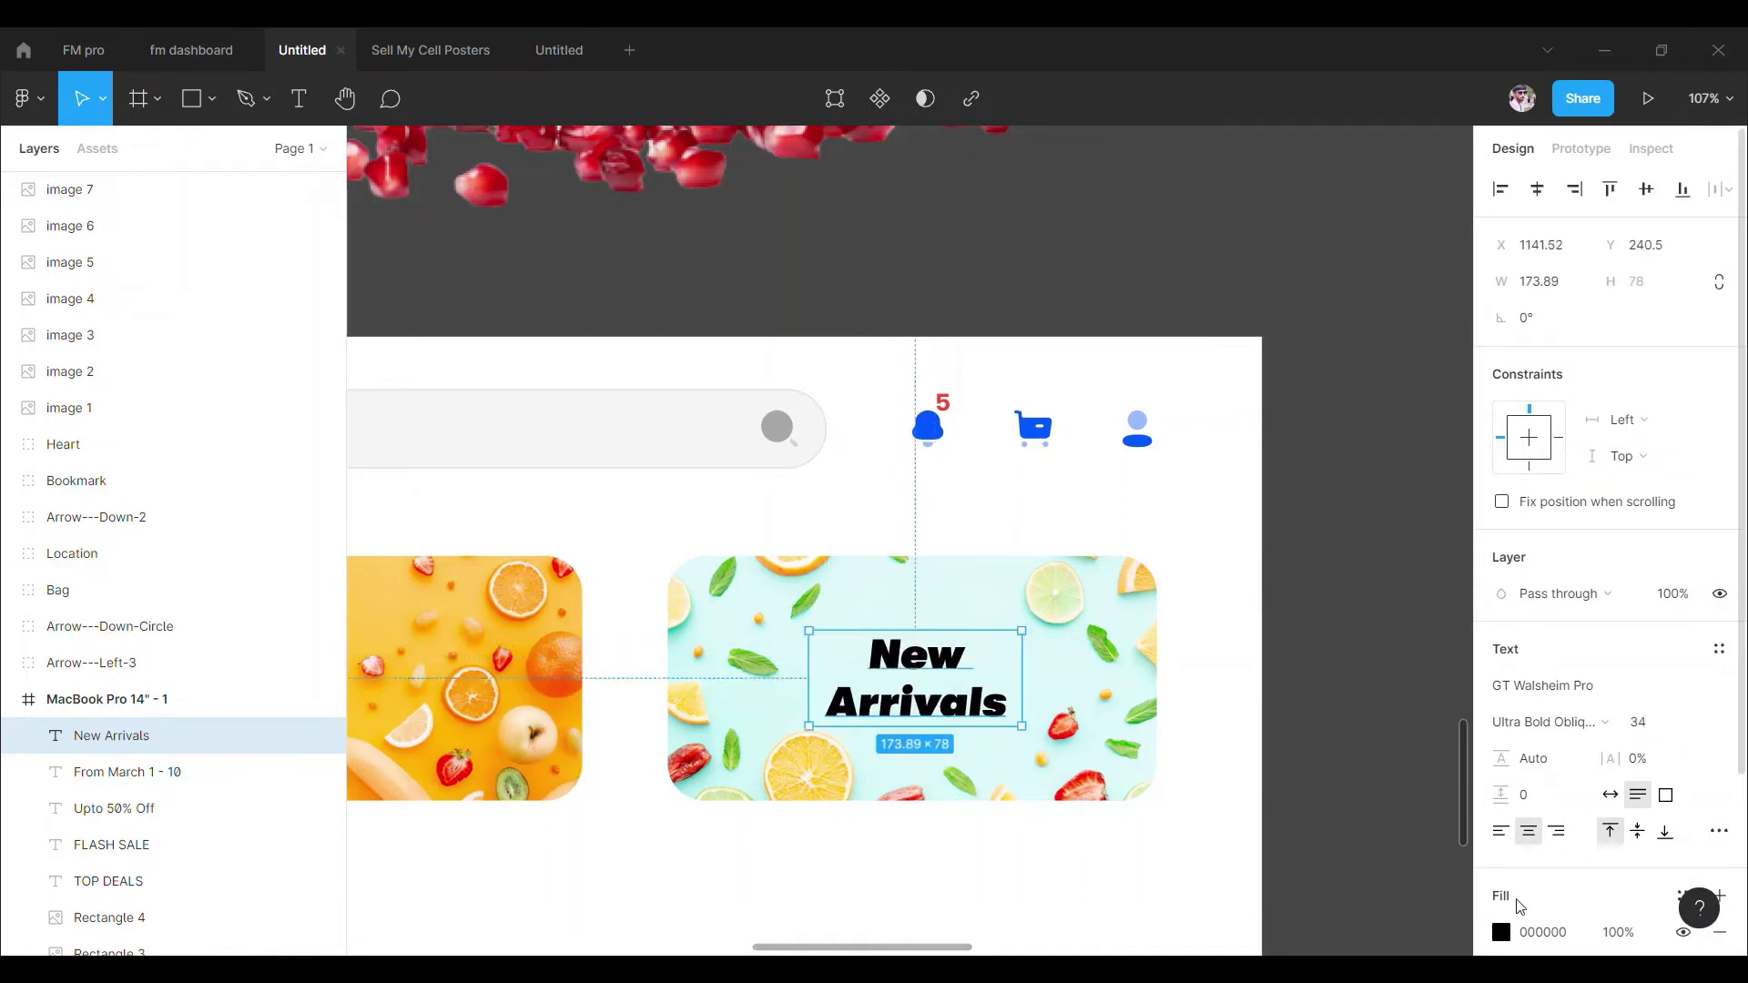
# Colour New Arrivals red, sampled from a strawberry with the eyedropper.
pyautogui.click(1501, 932)
pyautogui.click(1232, 702)
pyautogui.click(1392, 223)
pyautogui.moveTo(1299, 689); pyautogui.dragTo(1436, 686)
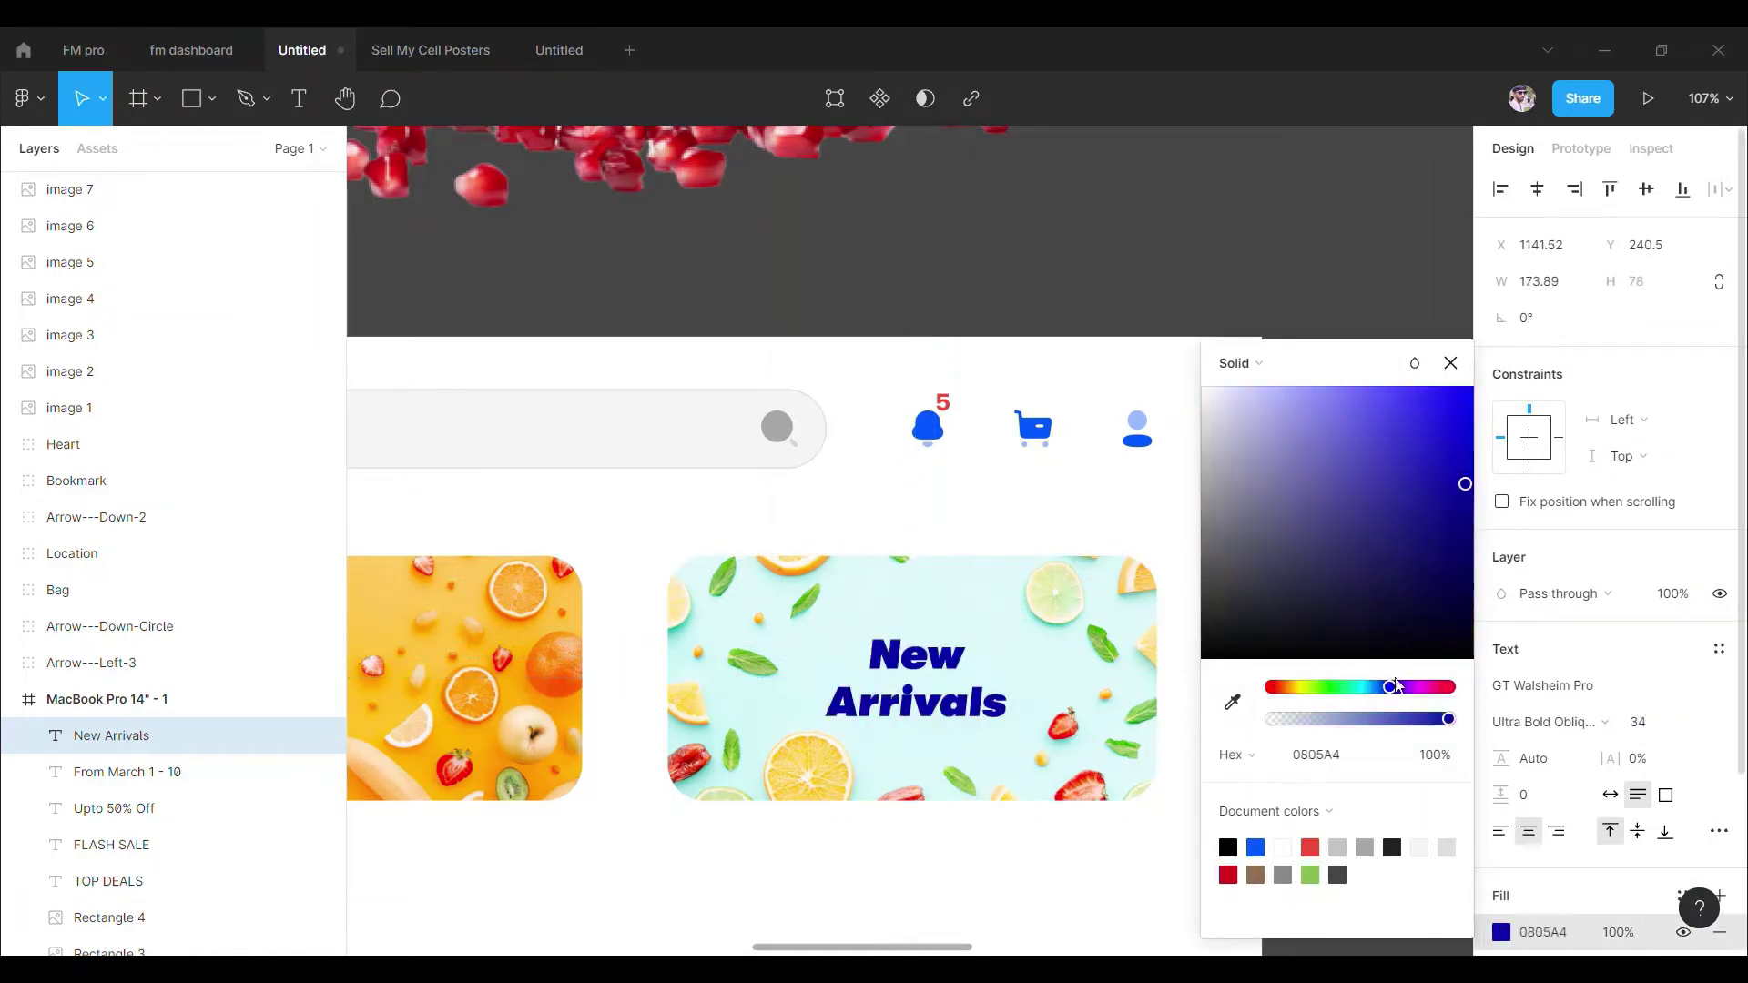
pyautogui.click(1234, 708)
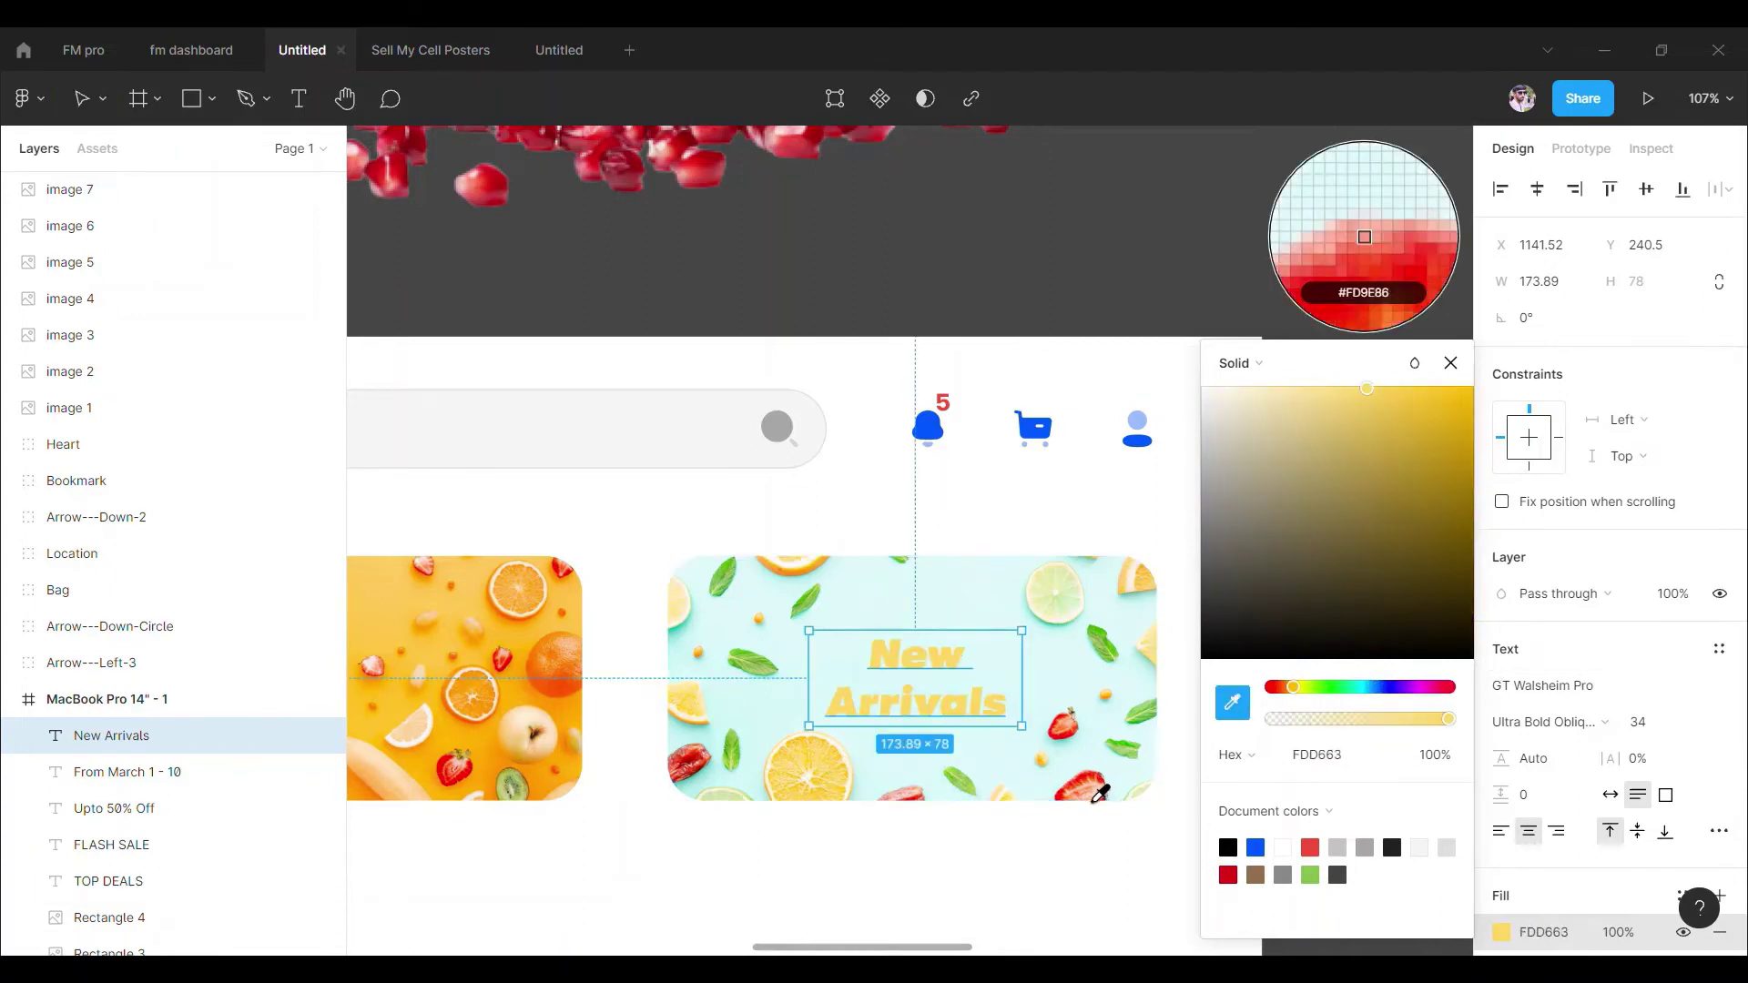
pyautogui.click(1363, 237)
pyautogui.click(1356, 422)
pyautogui.scroll(-5, 1061, 706)
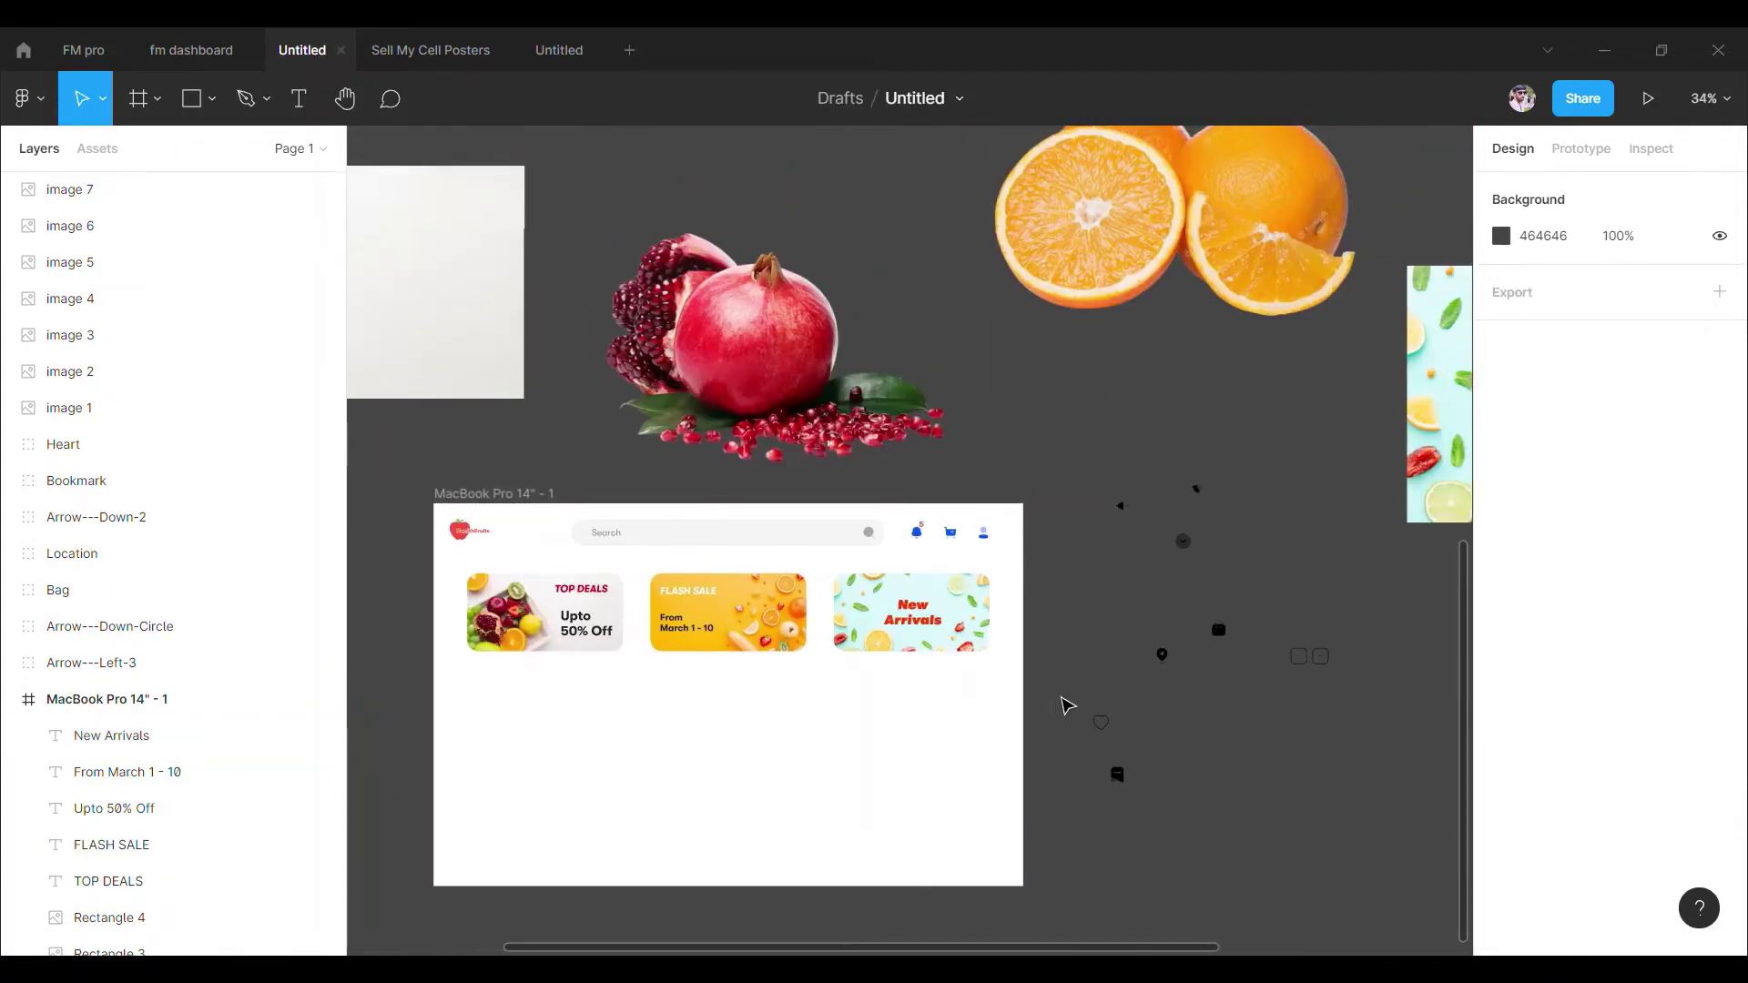
# Add a Recently Added heading in a text box below the promo cards.
pyautogui.scroll(5, 832, 624)
pyautogui.press('t')
pyautogui.moveTo(607, 666); pyautogui.dragTo(1254, 772)
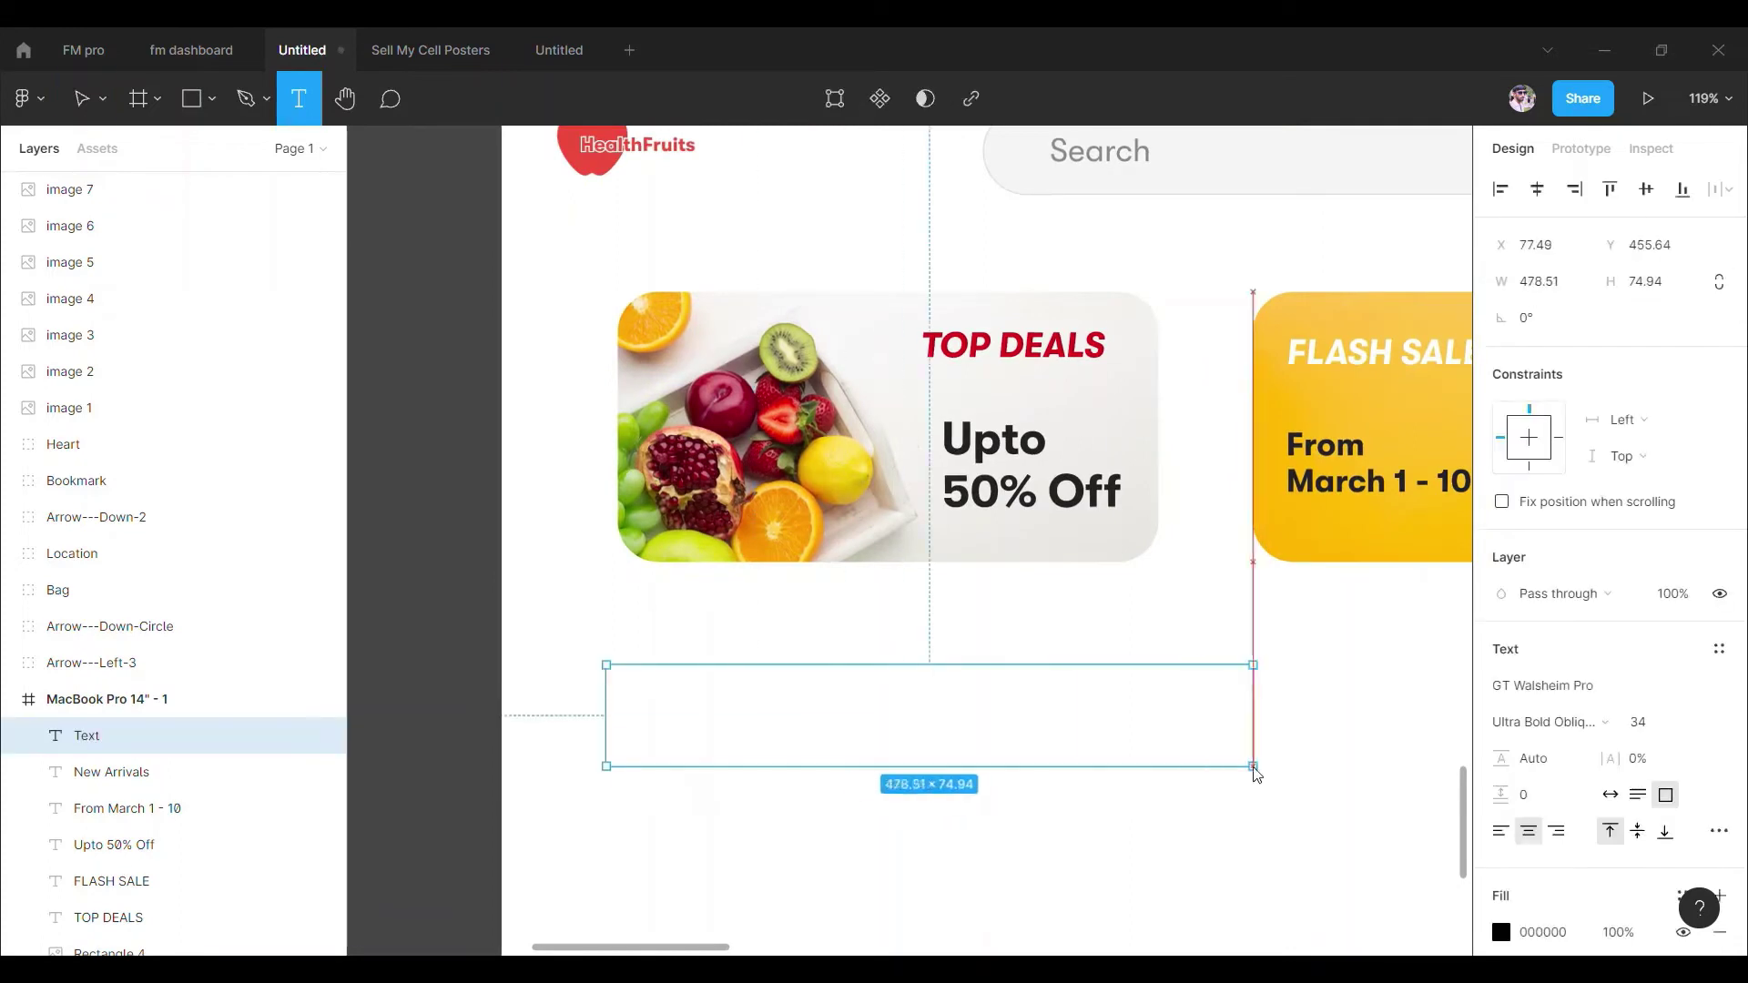
pyautogui.write('Recently Added')
pyautogui.press('Escape')
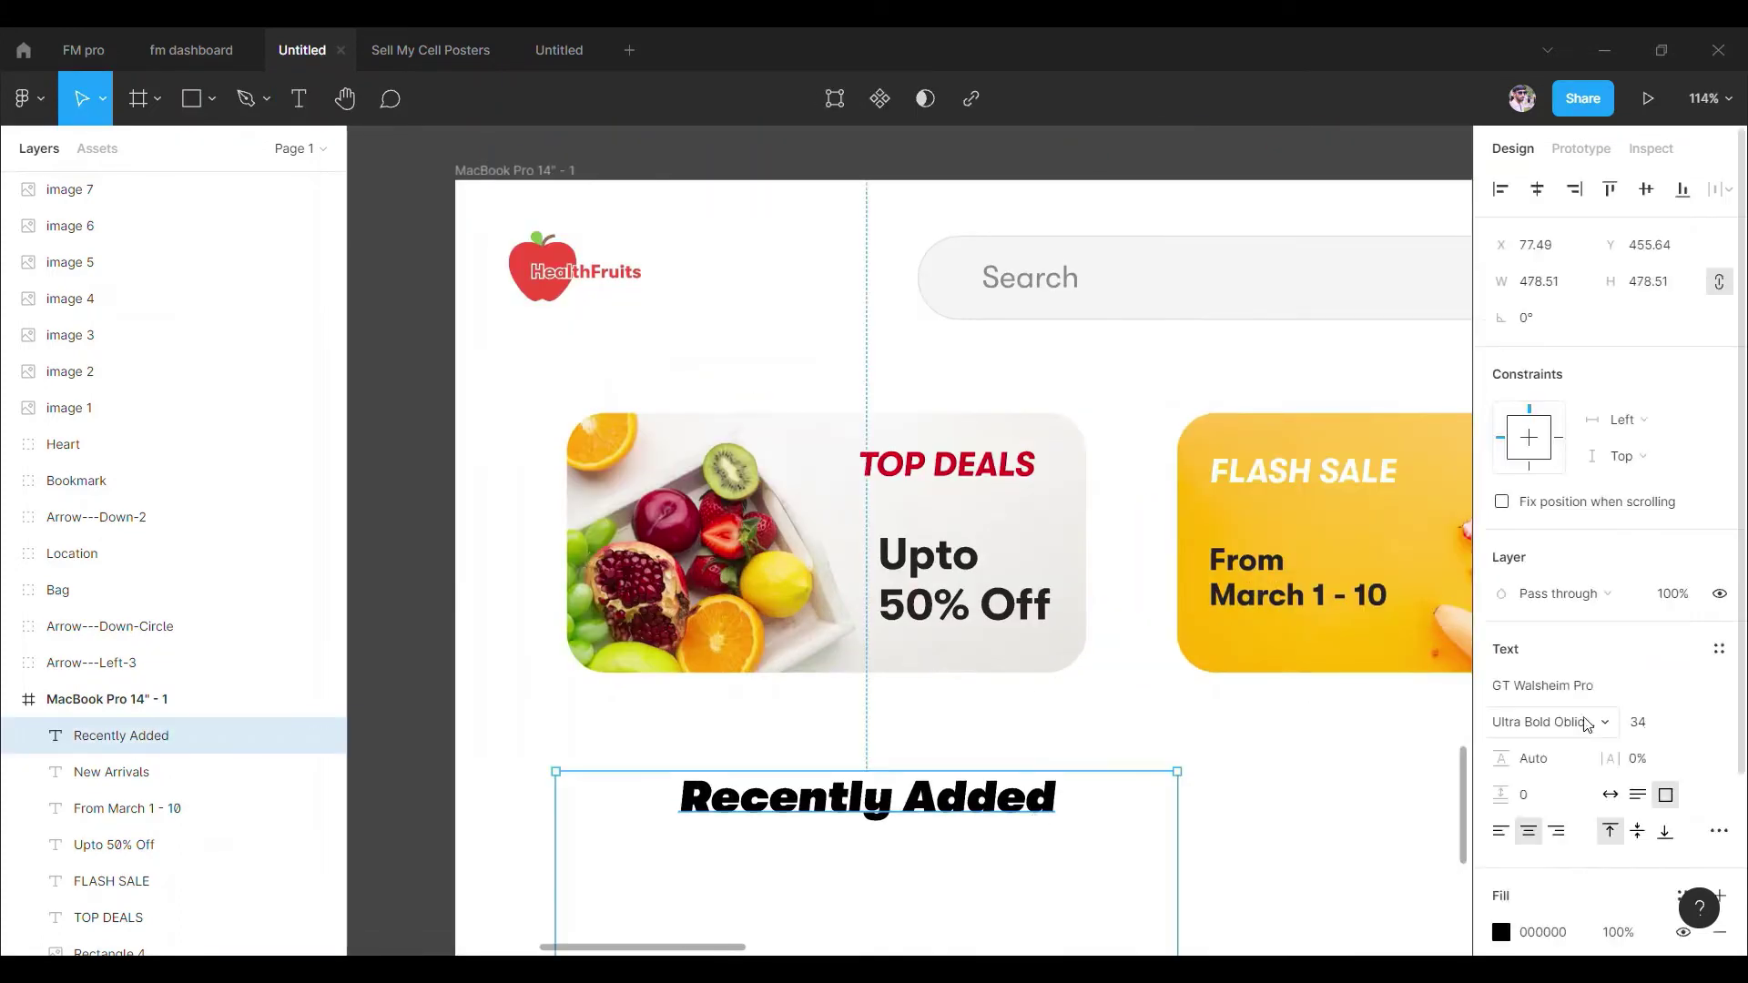
# Switch Recently Added to the Regular style and align it with the banners' left edge.
pyautogui.click(1588, 725)
pyautogui.click(1545, 503)
pyautogui.click(1588, 725)
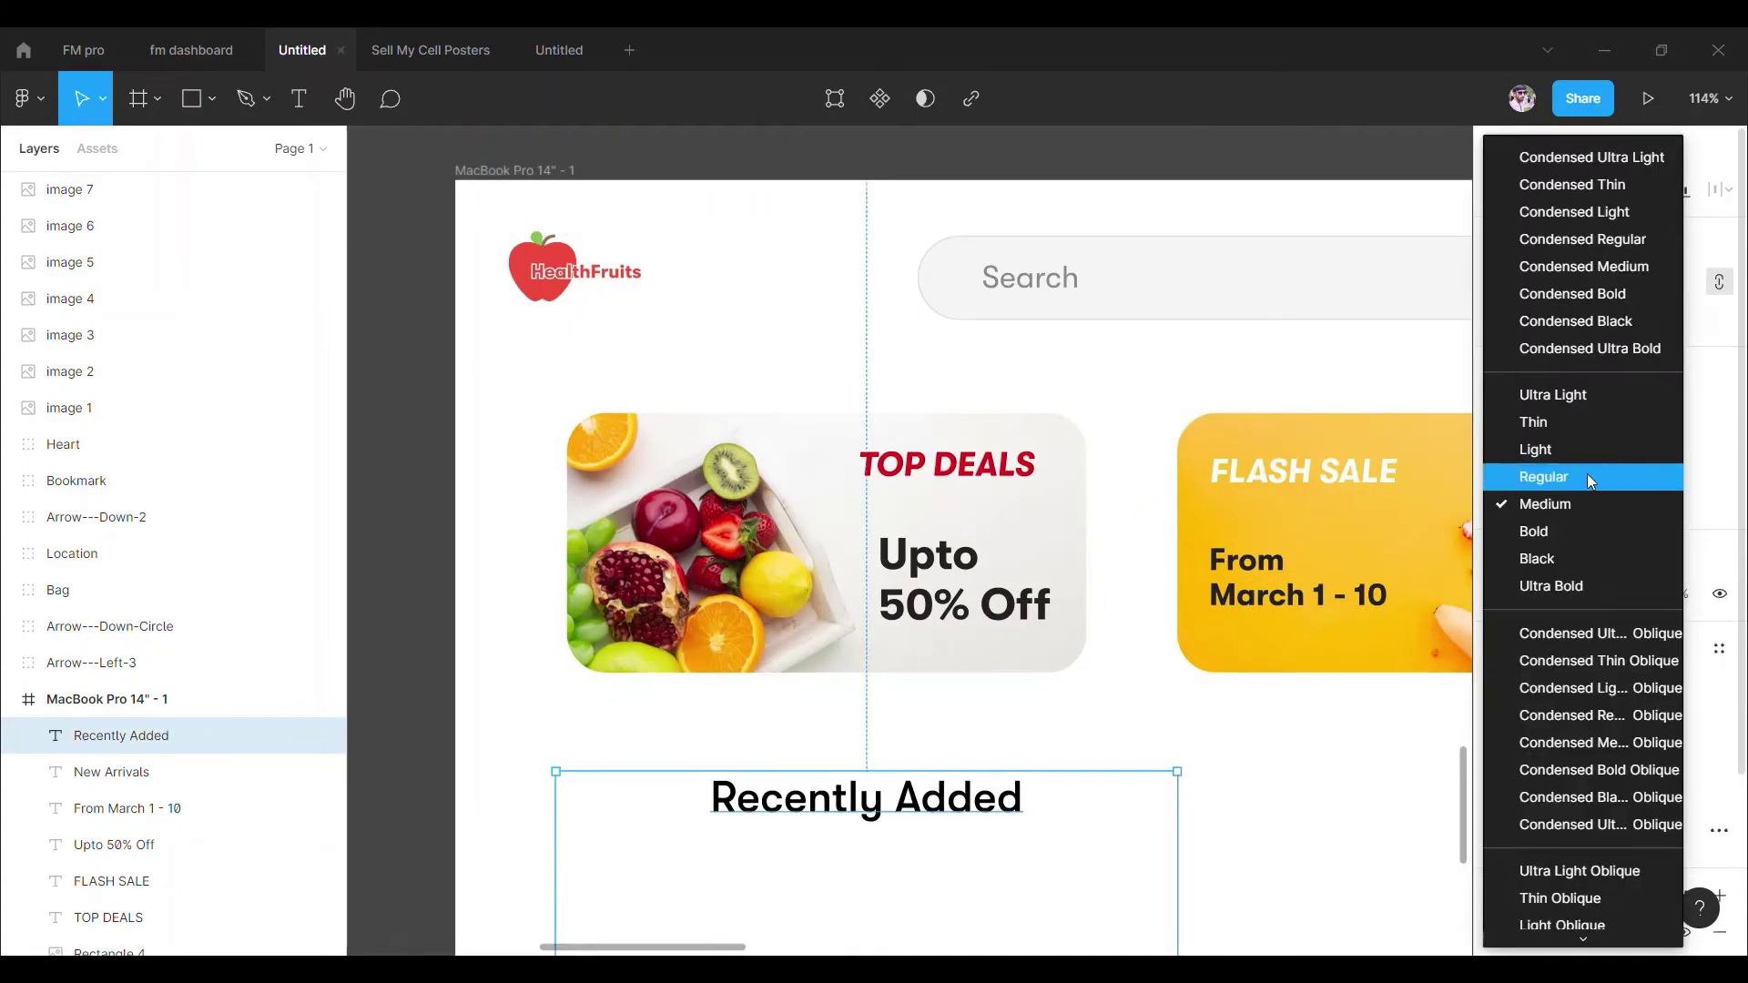
pyautogui.click(1587, 476)
pyautogui.click(1129, 801)
pyautogui.scroll(-5, 1129, 801)
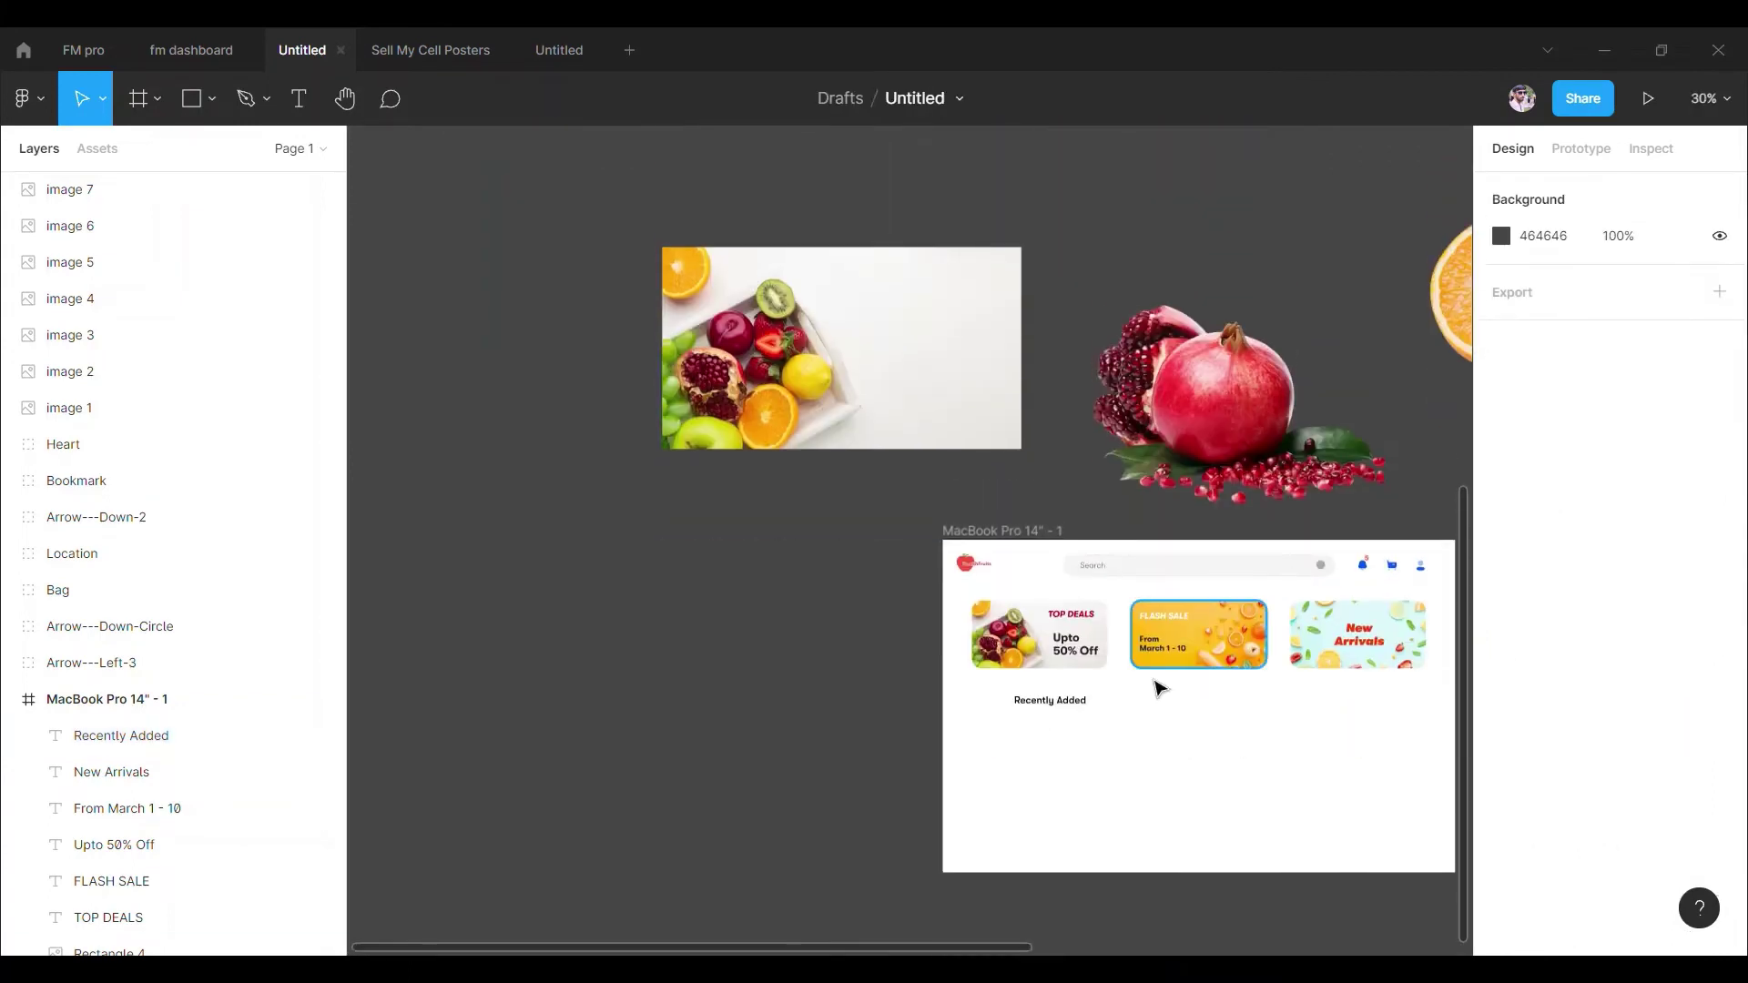
pyautogui.moveTo(1074, 702); pyautogui.dragTo(1036, 712)
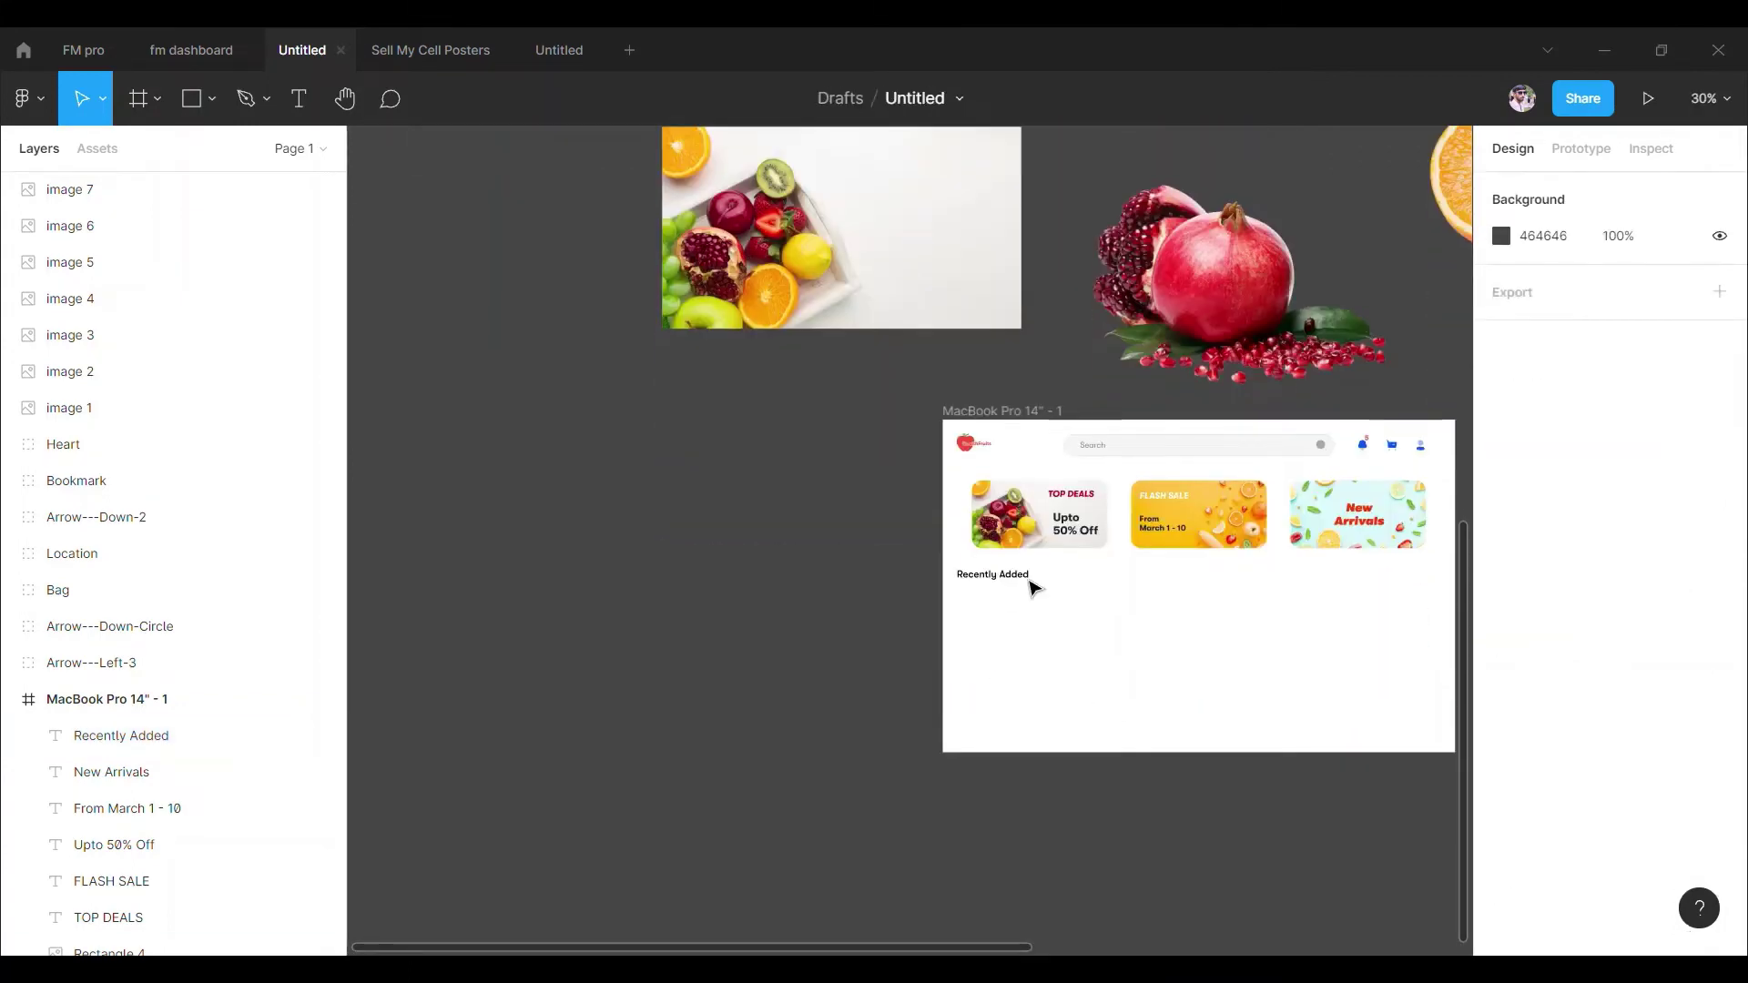
pyautogui.scroll(10, 1029, 591)
pyautogui.scroll(-5, 1243, 721)
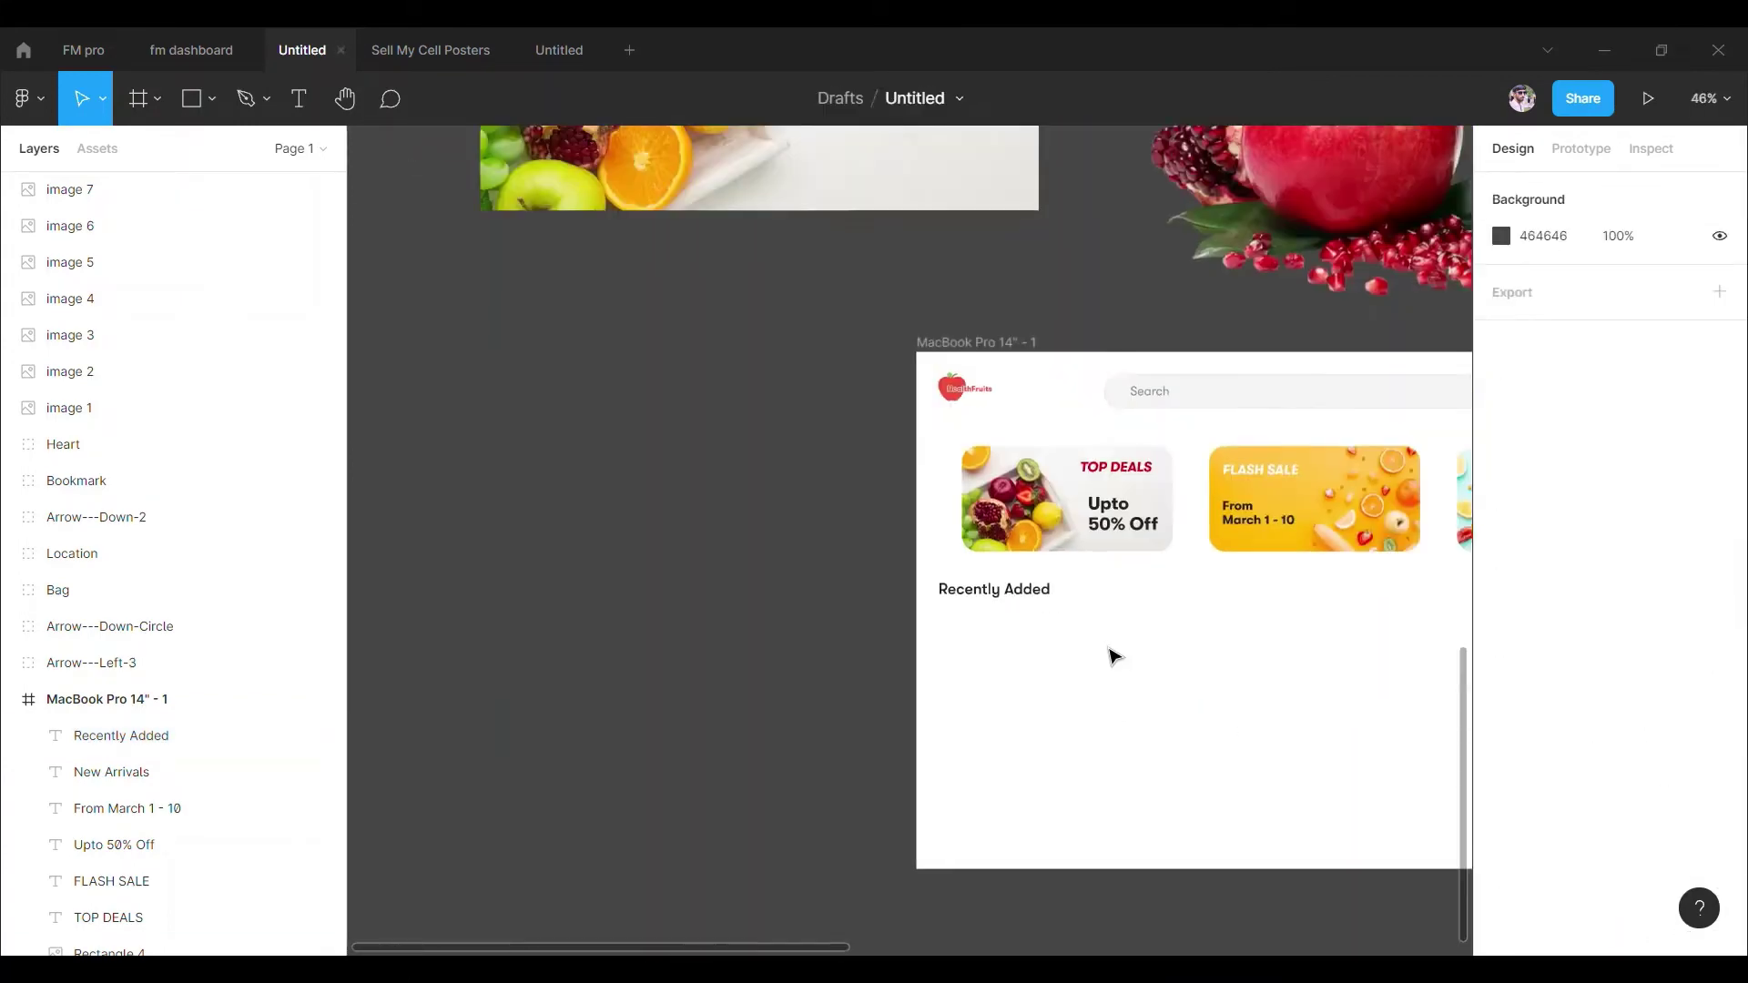
pyautogui.click(1001, 564)
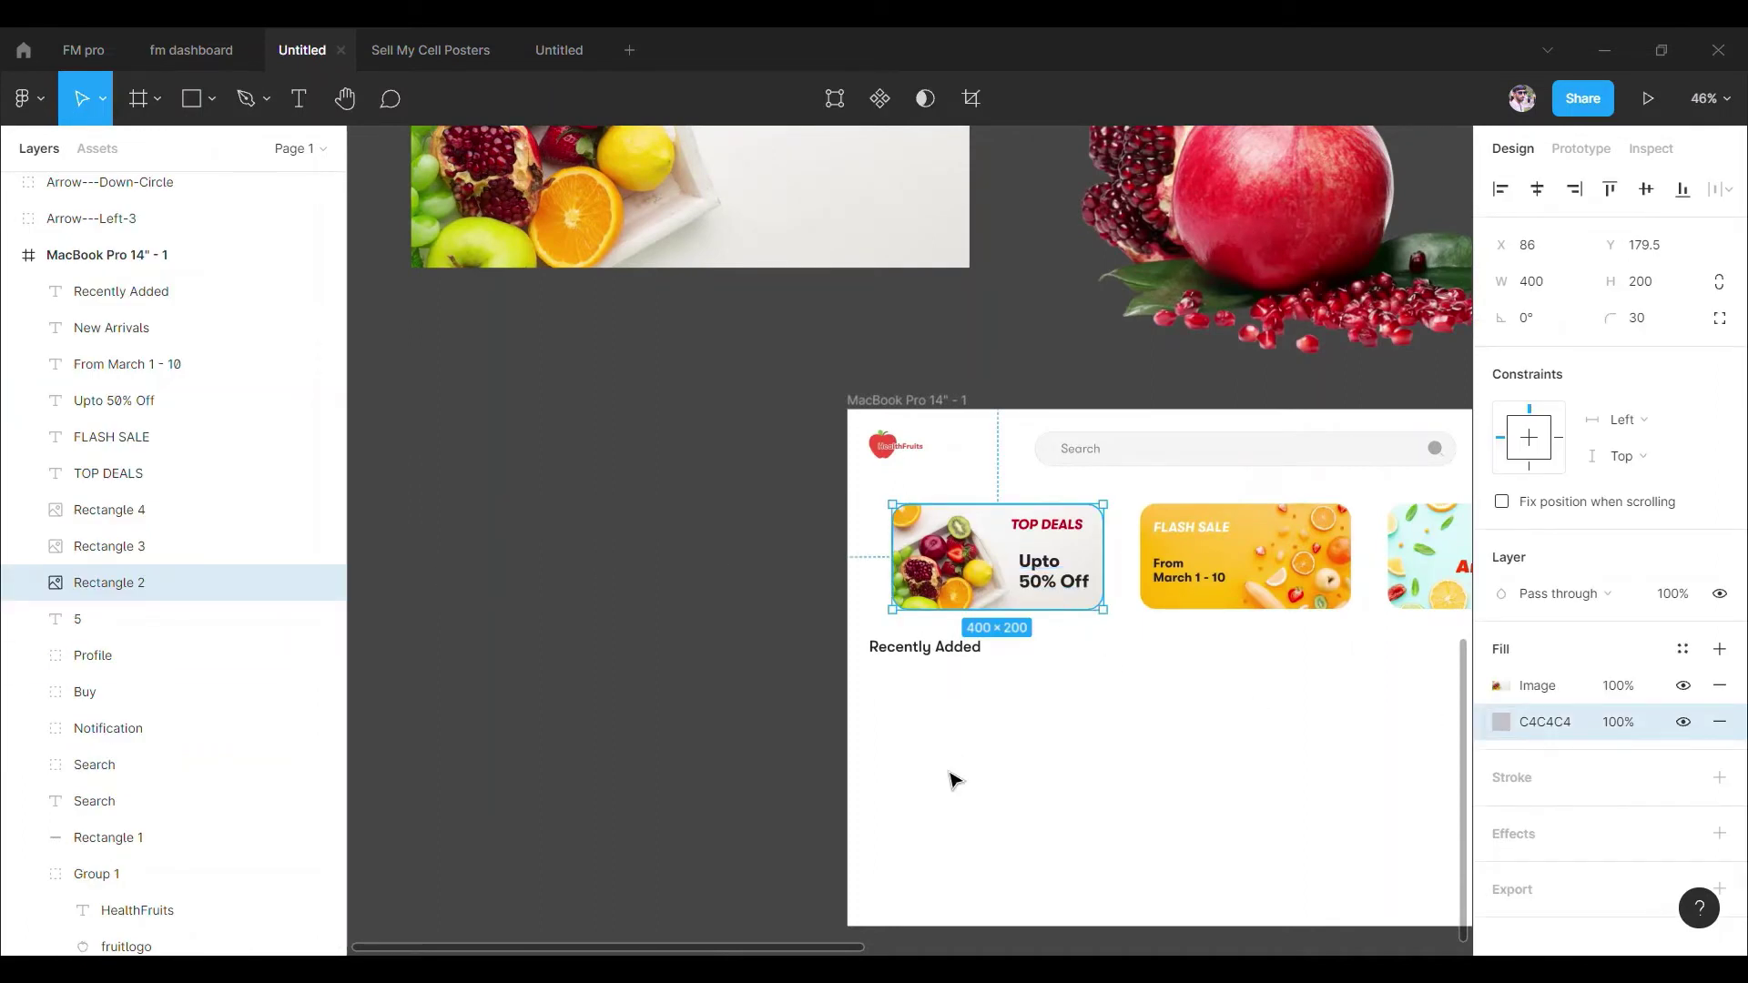
# Draw a 300×150 card rectangle below Recently Added.
pyautogui.press('r')
pyautogui.moveTo(889, 678); pyautogui.dragTo(1100, 777)
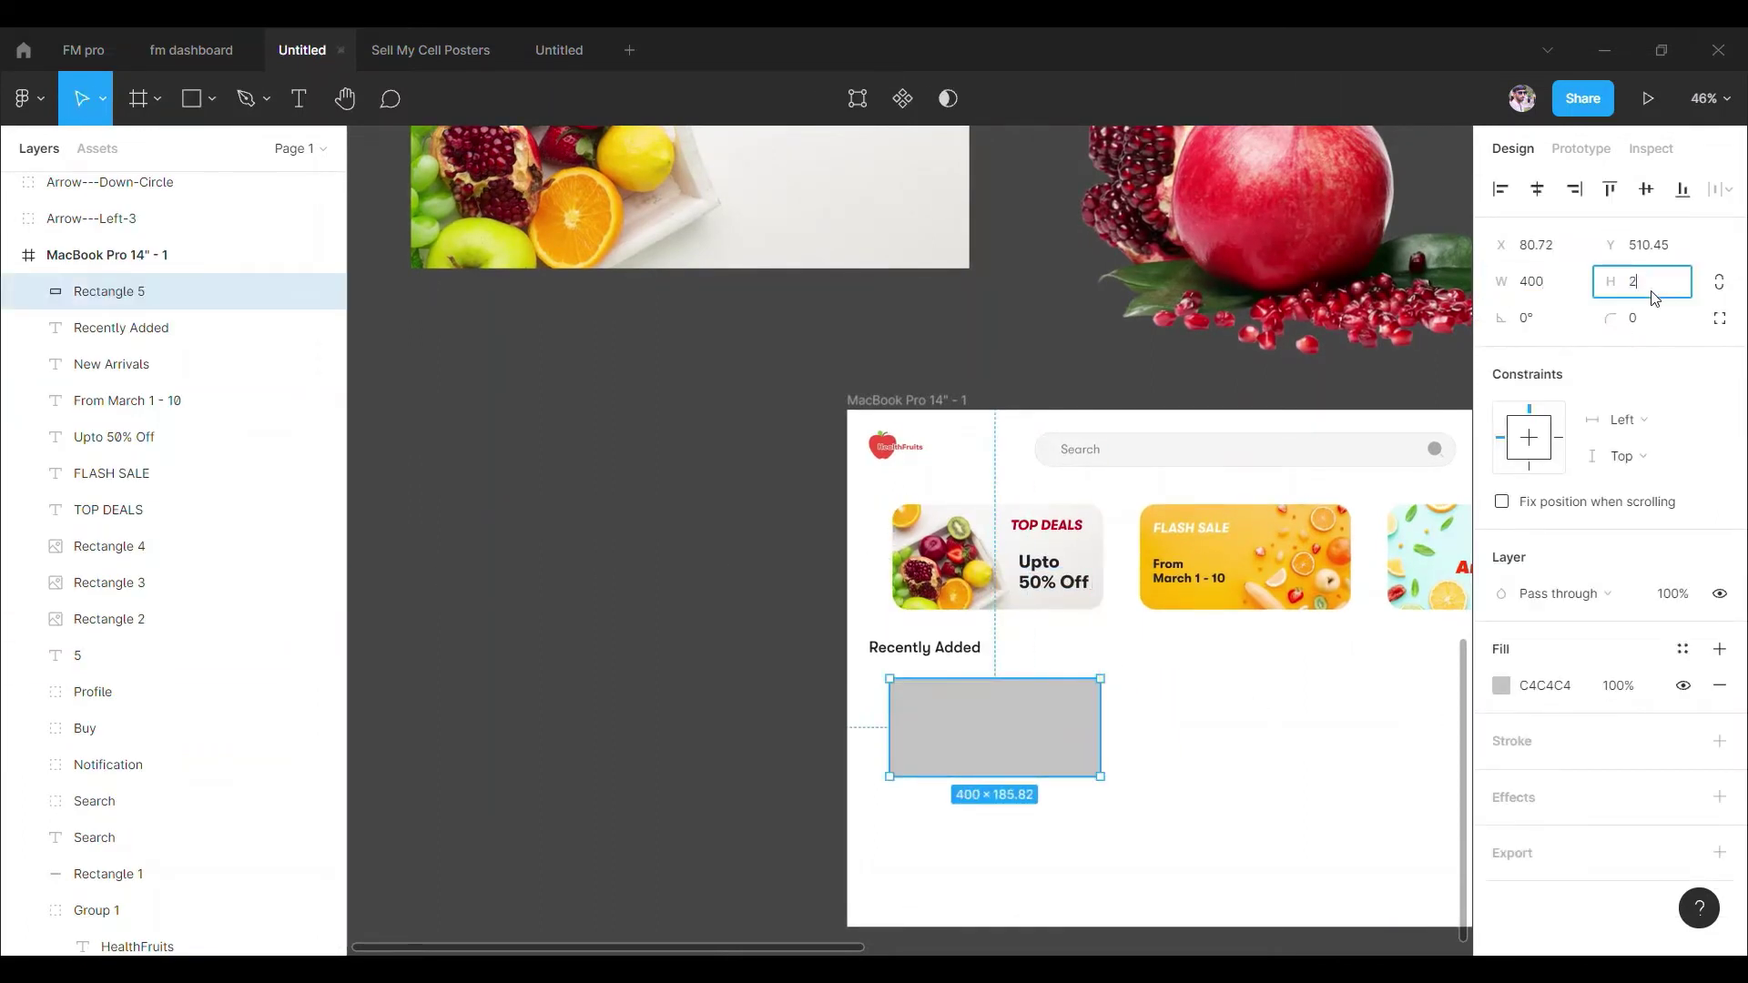
pyautogui.write('300')
pyautogui.press('Return')
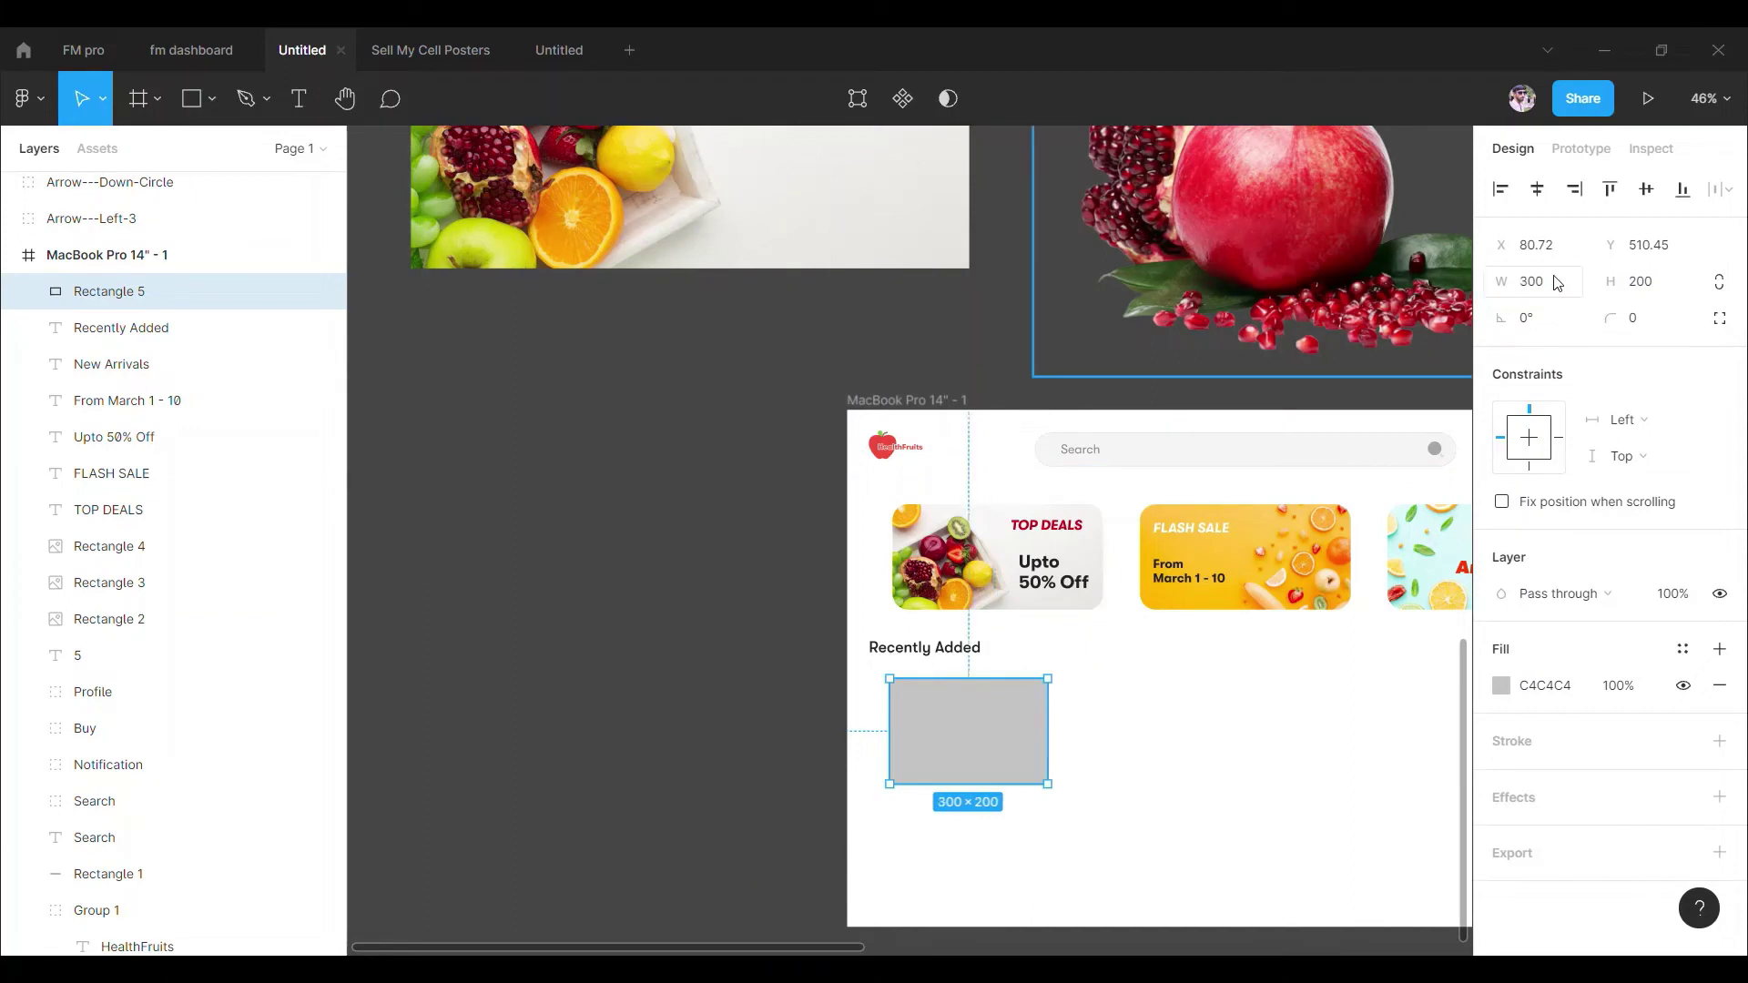
pyautogui.write('0')
pyautogui.press('Return')
pyautogui.hscroll(3, 1060, 695)
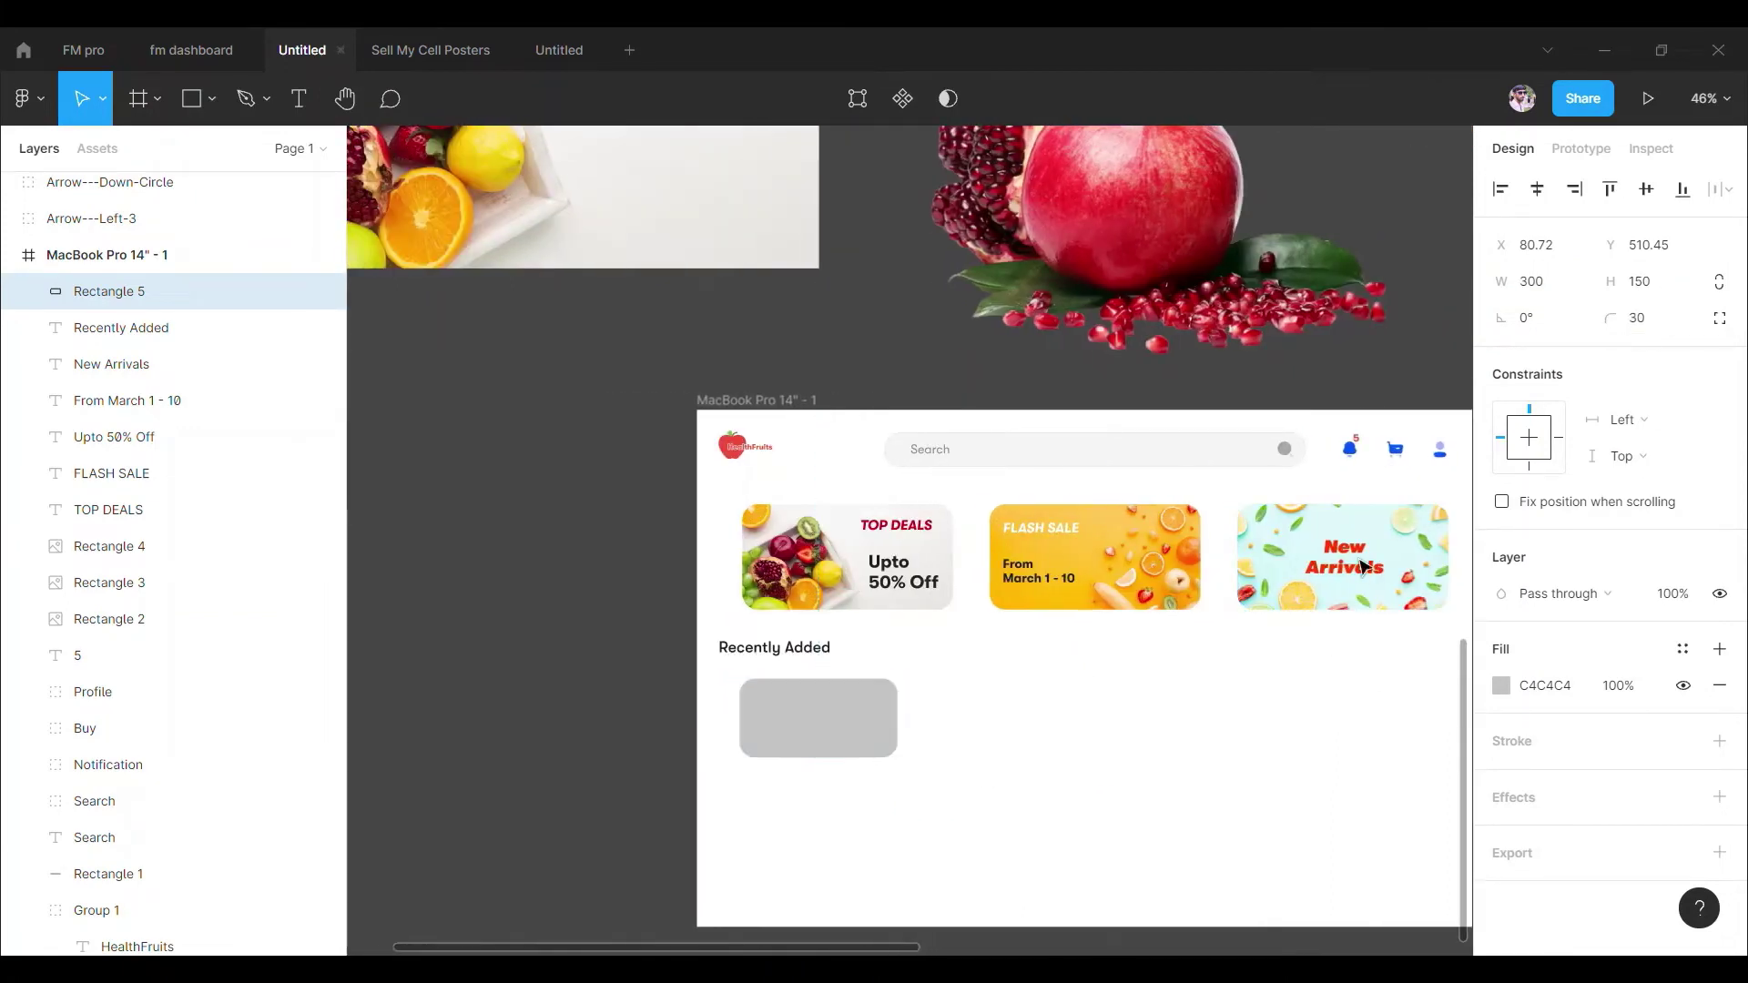
pyautogui.scroll(4, 1363, 566)
pyautogui.hscroll(-1, 1362, 567)
pyautogui.scroll(1, 1363, 567)
# Move the apples picture onto the card and set its height to 100.
pyautogui.click(1501, 686)
pyautogui.click(1252, 339)
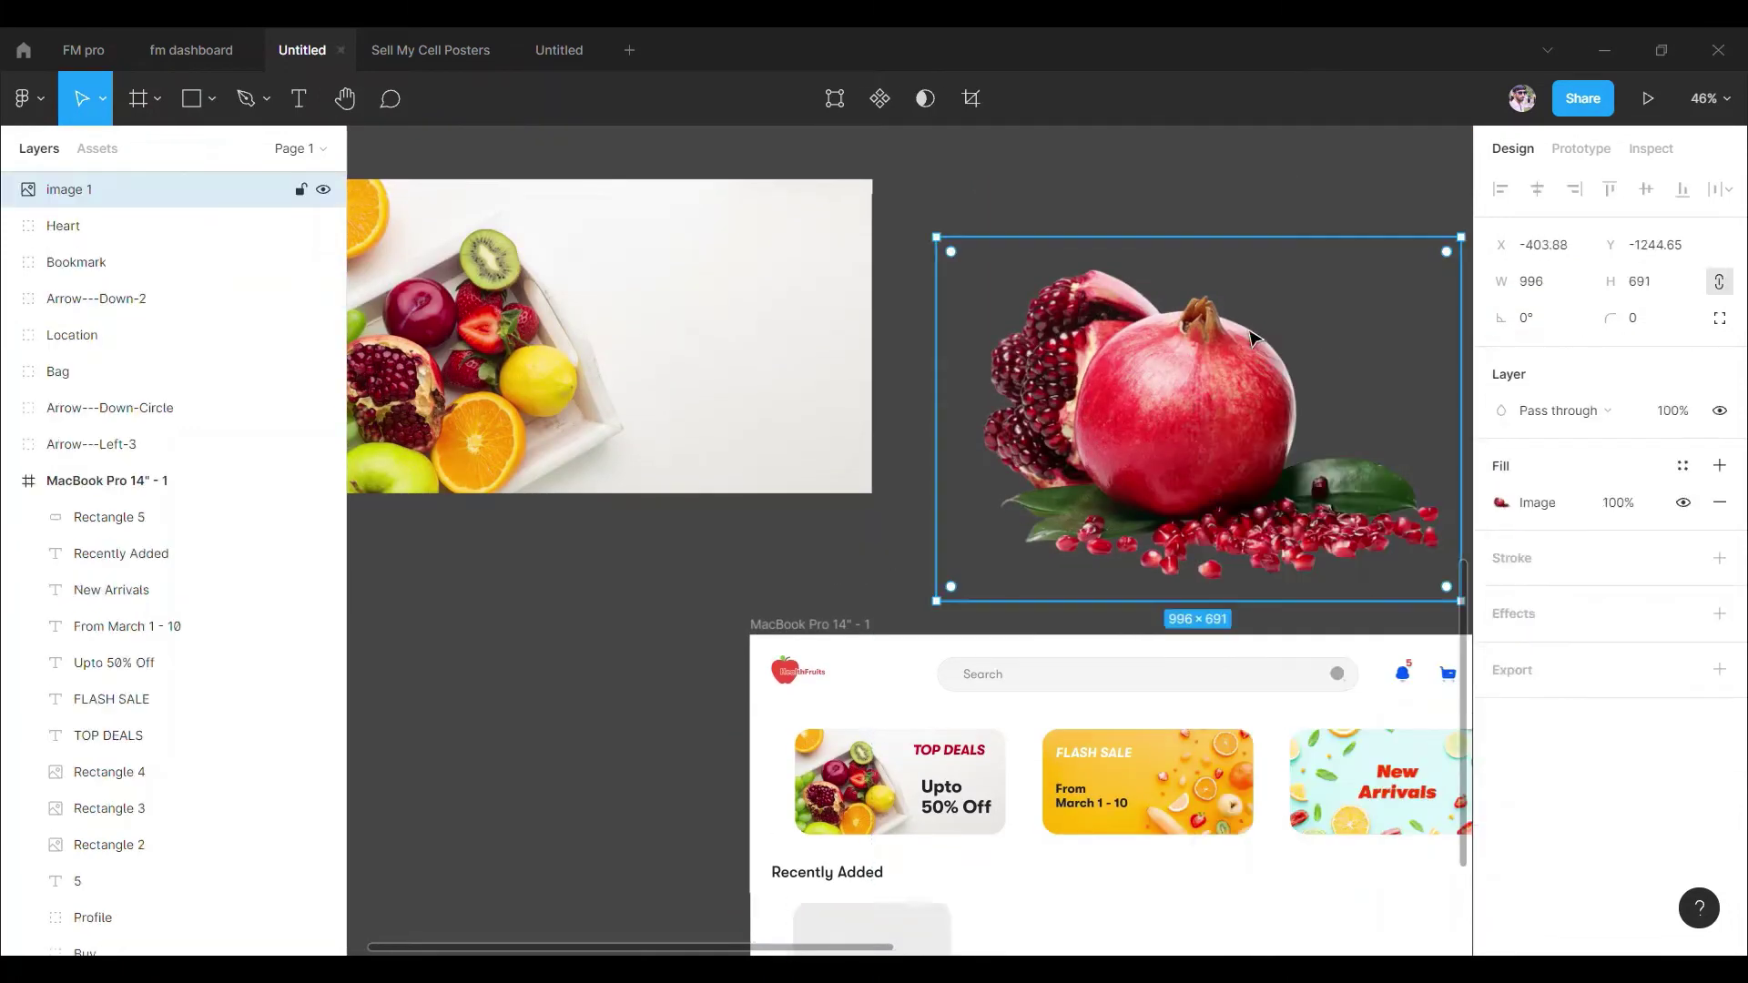
pyautogui.scroll(-5, 1252, 338)
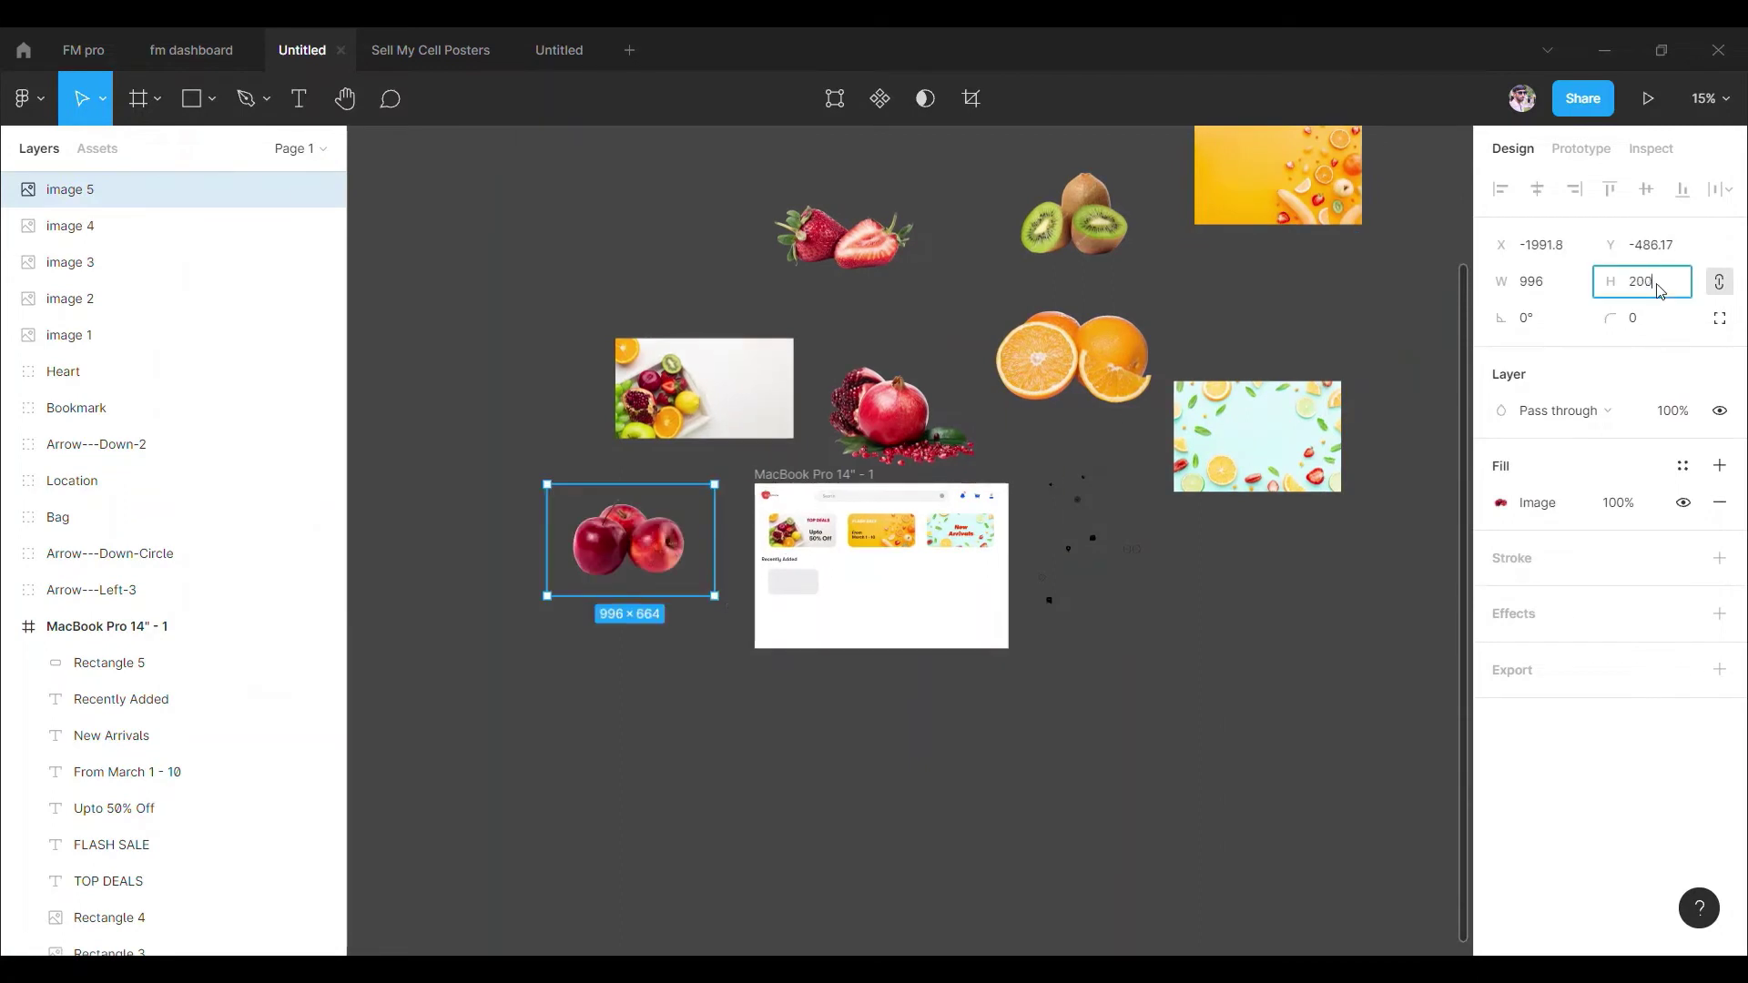
pyautogui.moveTo(550, 488)
pyautogui.mouseDown()
pyautogui.moveTo(781, 566)
pyautogui.moveTo(780, 625)
pyautogui.mouseUp()
pyautogui.scroll(5, 780, 566)
pyautogui.write('100')
pyautogui.press('Return')
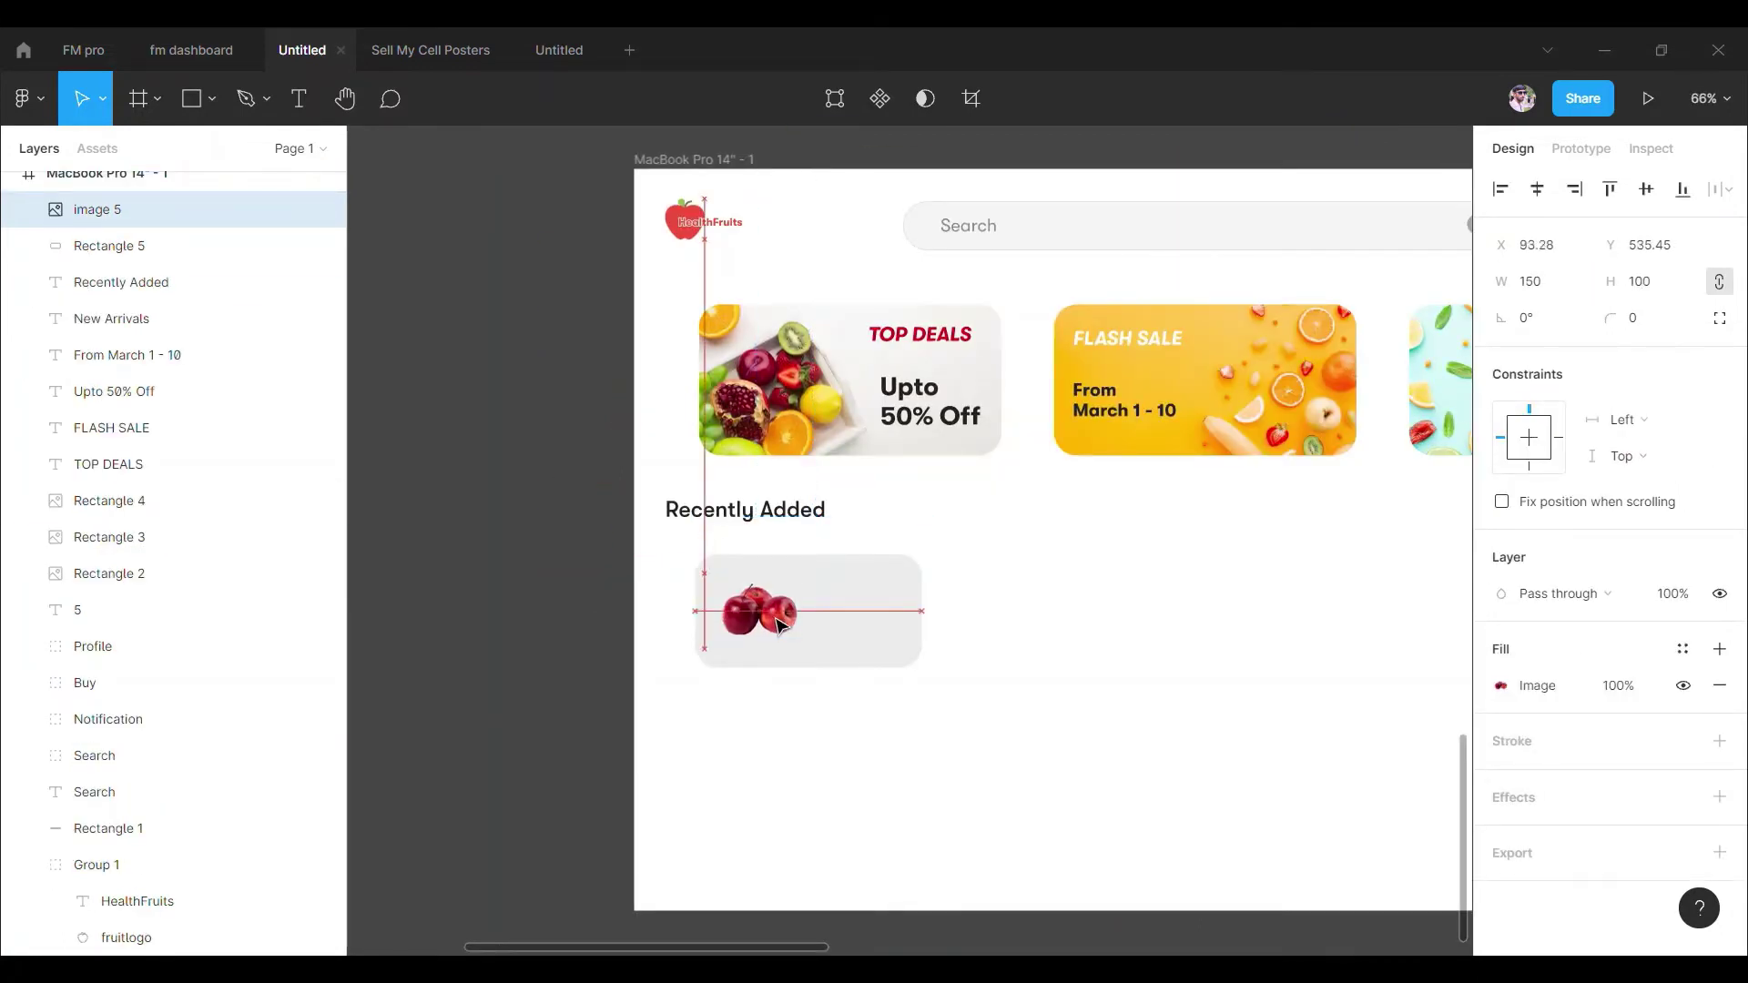
# Fill the card pale pink (FFE5E6).
pyautogui.click(865, 628)
pyautogui.press('i')
pyautogui.click(750, 610)
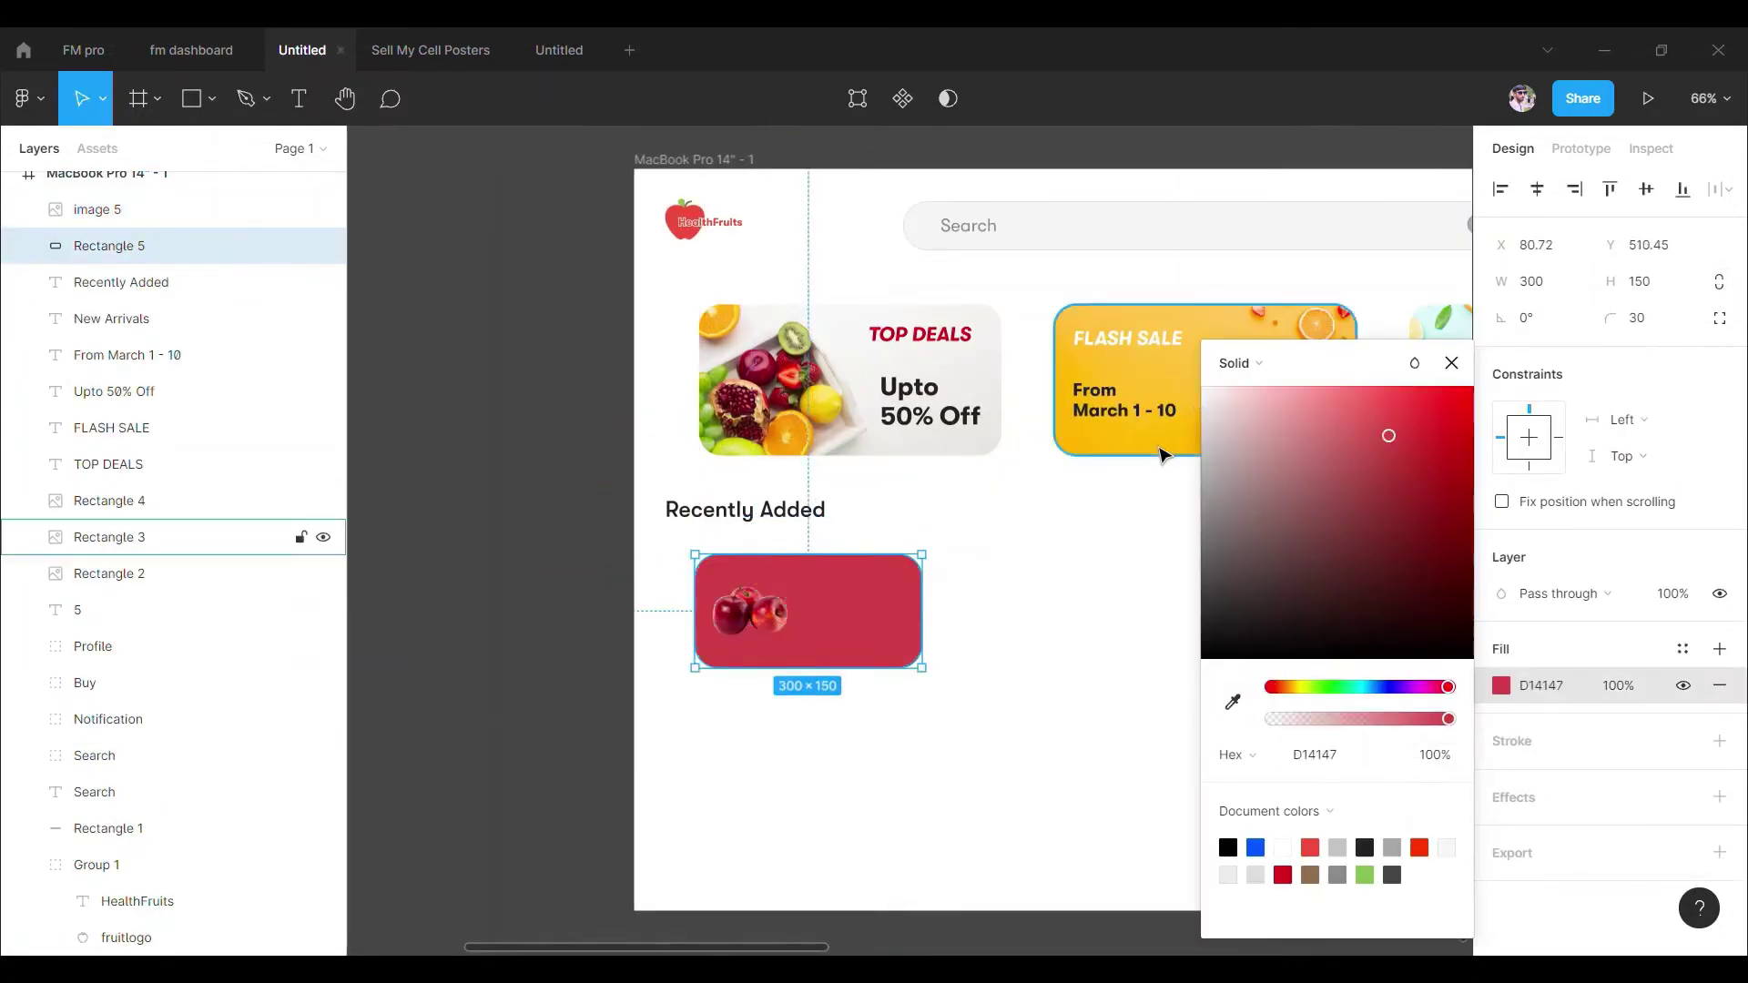
pyautogui.moveTo(1384, 437); pyautogui.dragTo(1251, 378)
pyautogui.click(1451, 362)
pyautogui.scroll(5, 767, 579)
# Resize the apples picture to 120 high and position it inside the card.
pyautogui.click(766, 628)
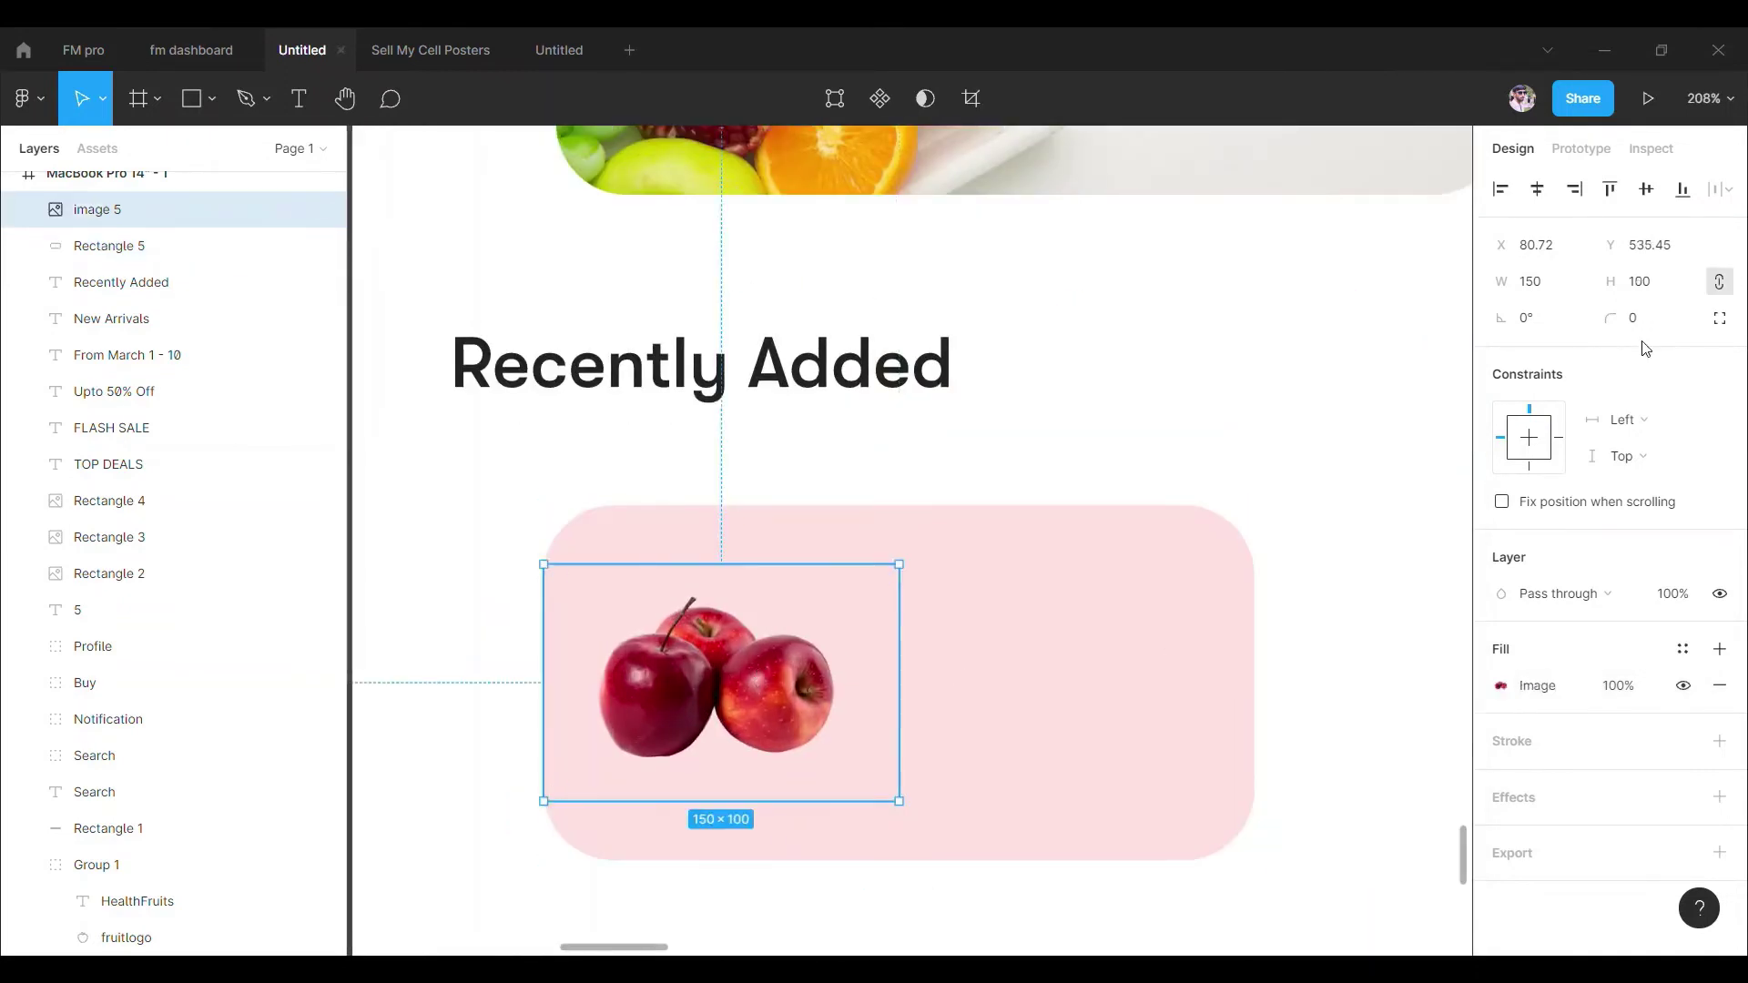
pyautogui.click(1643, 281)
pyautogui.write('120')
pyautogui.press('Return')
pyautogui.moveTo(917, 648); pyautogui.dragTo(788, 647)
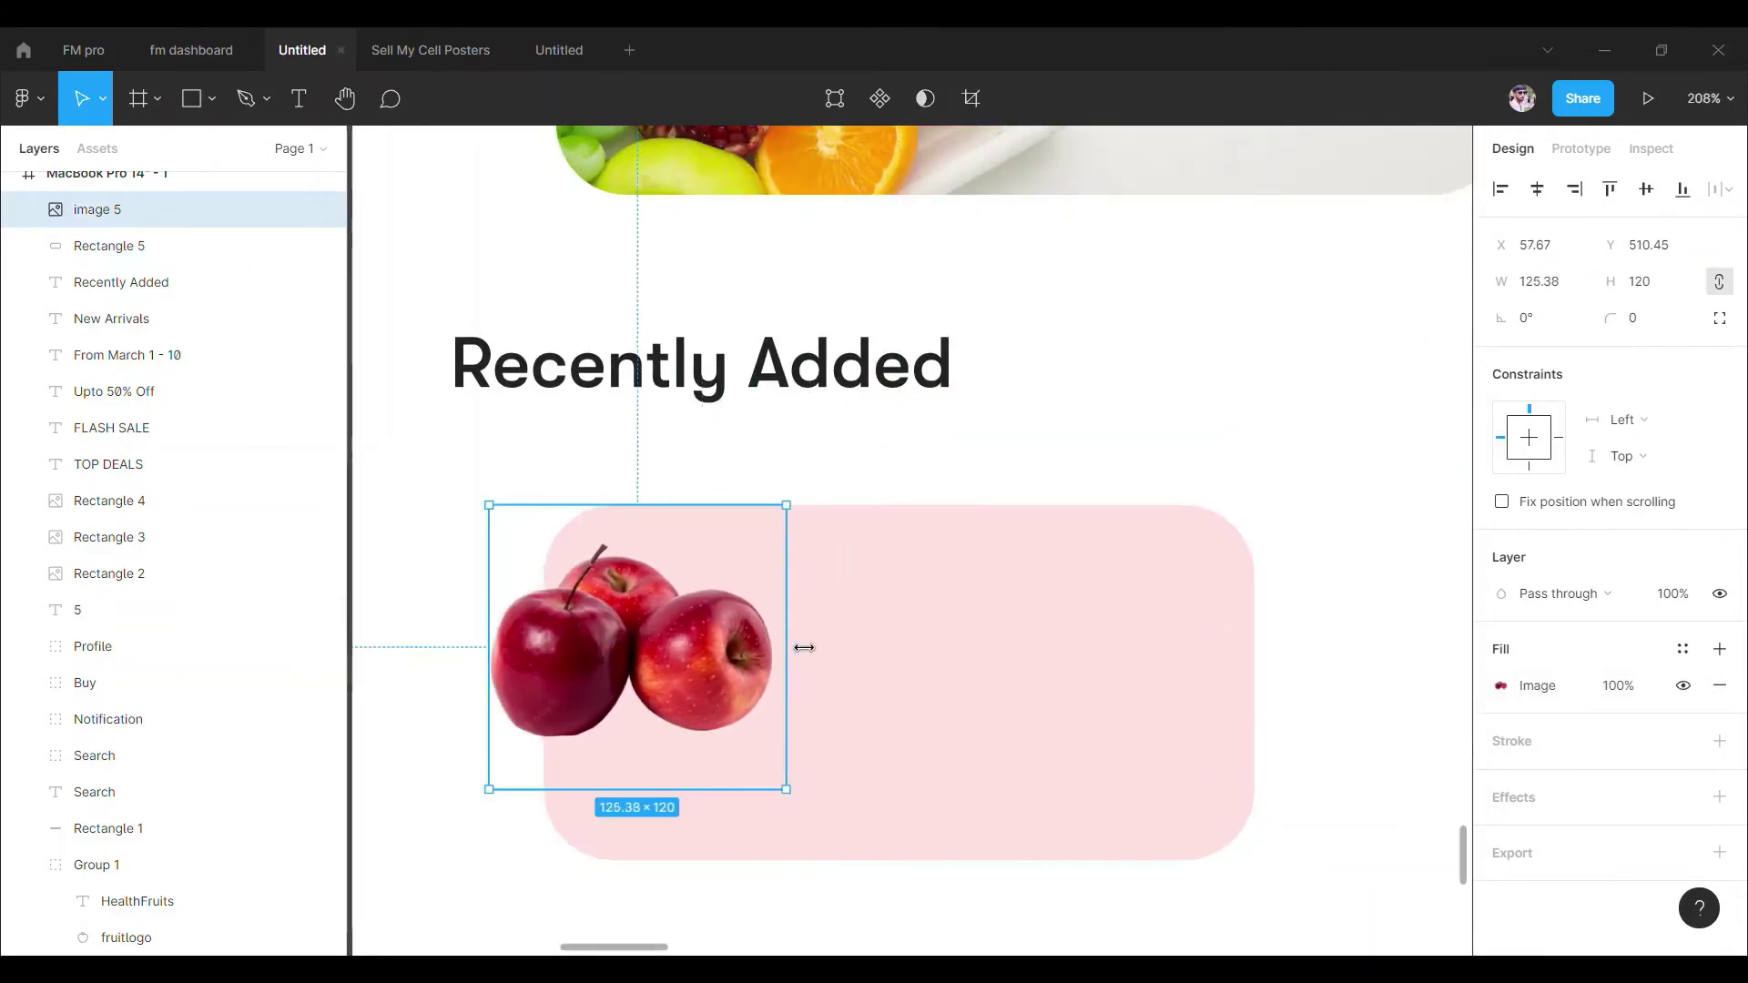
pyautogui.moveTo(794, 711); pyautogui.dragTo(830, 685)
# Paste a copy of the apples picture and offset it from the original.
pyautogui.click(1047, 683)
pyautogui.click(1501, 685)
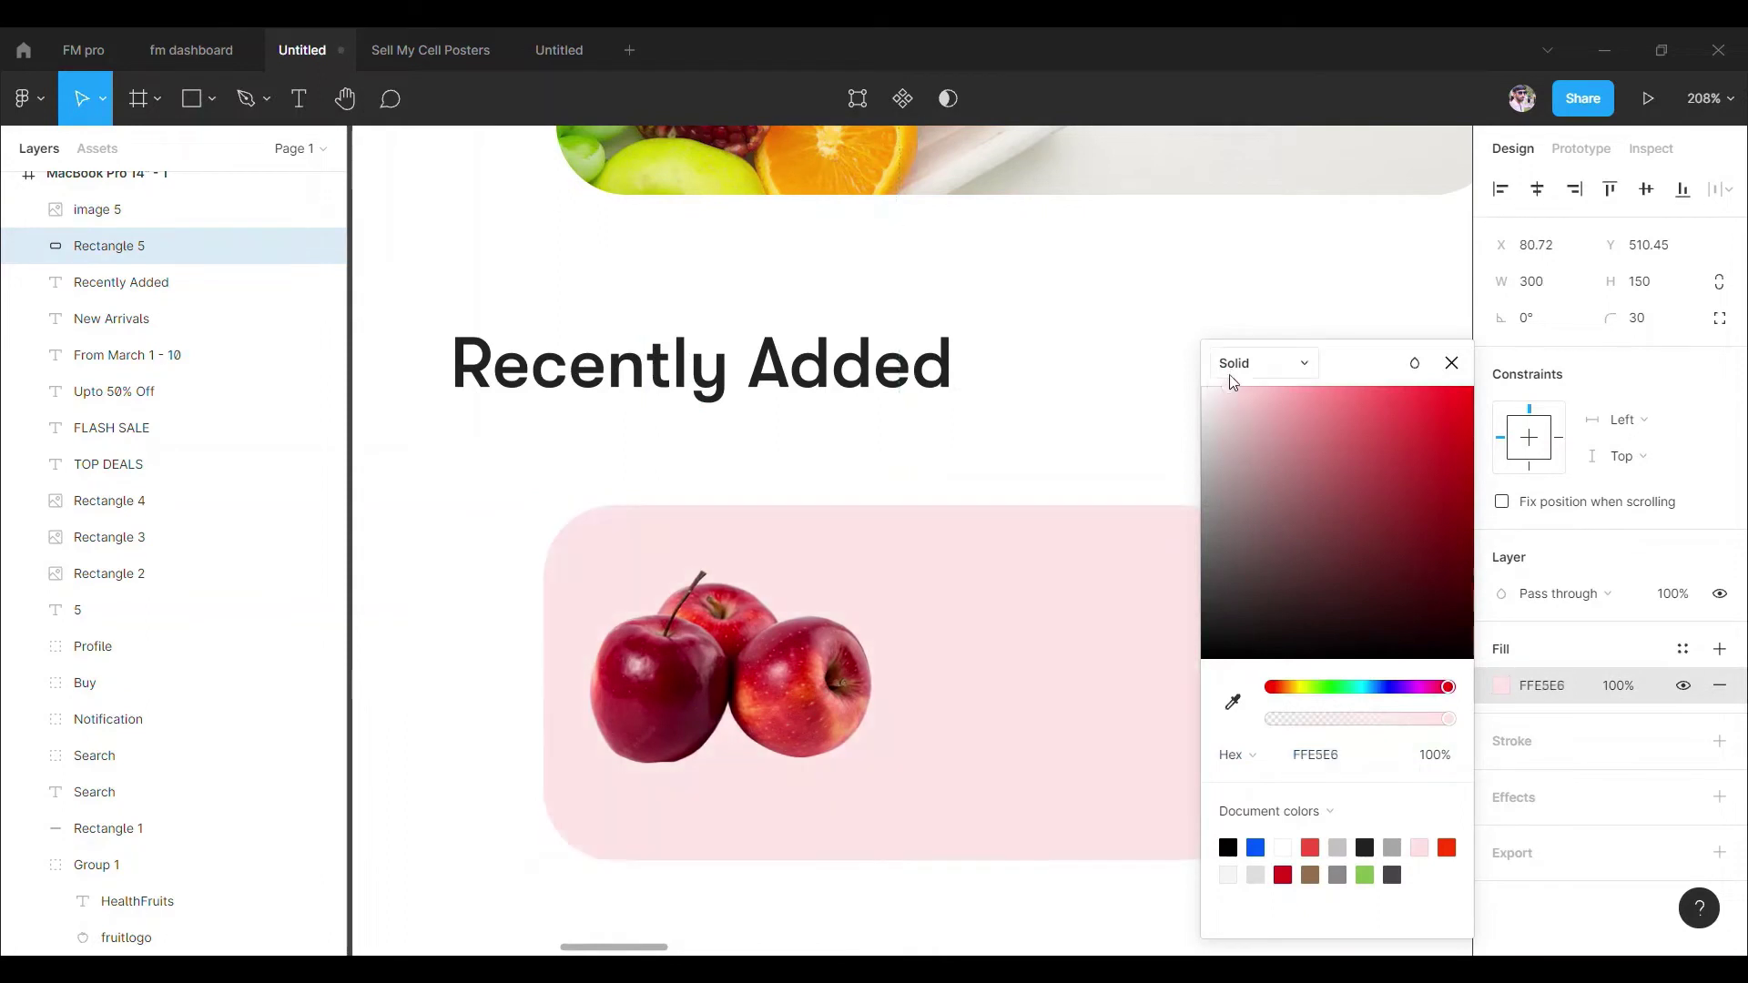
pyautogui.click(1174, 401)
pyautogui.scroll(-3, 1174, 400)
pyautogui.scroll(2, 1159, 406)
pyautogui.hotkey('ctrl', 'v')
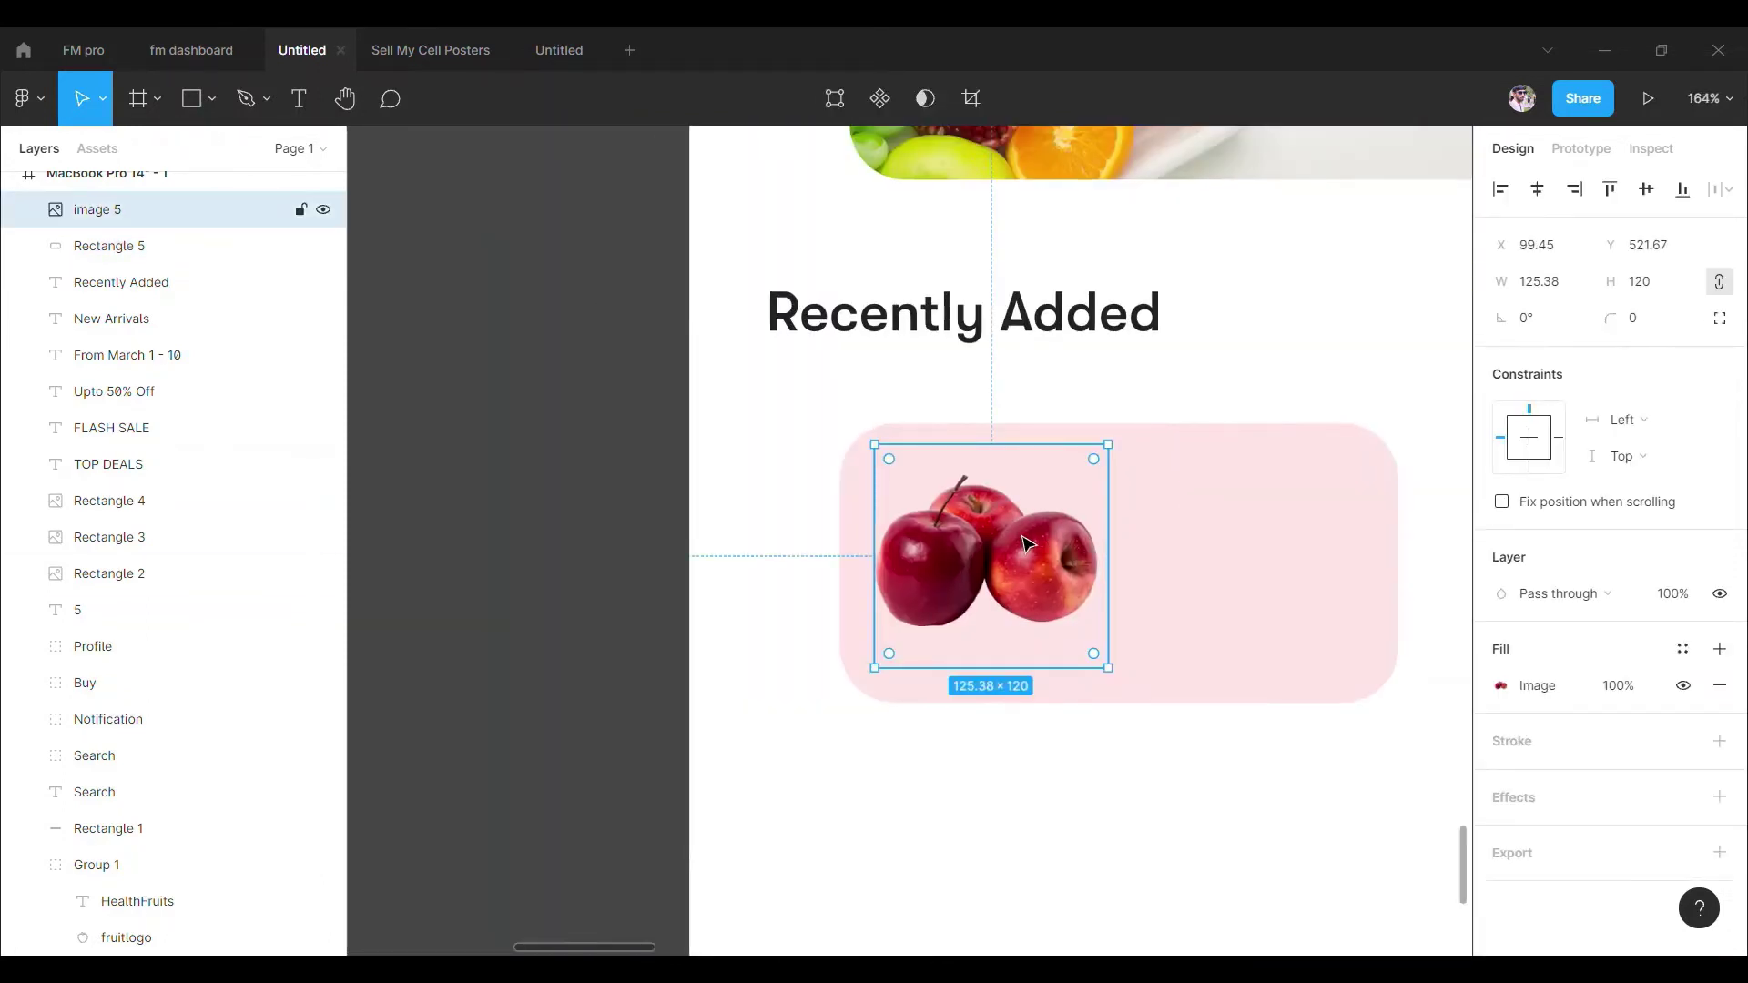
pyautogui.moveTo(1027, 543)
pyautogui.mouseDown()
pyautogui.moveTo(1027, 572)
pyautogui.moveTo(1047, 509)
pyautogui.mouseUp()
pyautogui.click(93, 264)
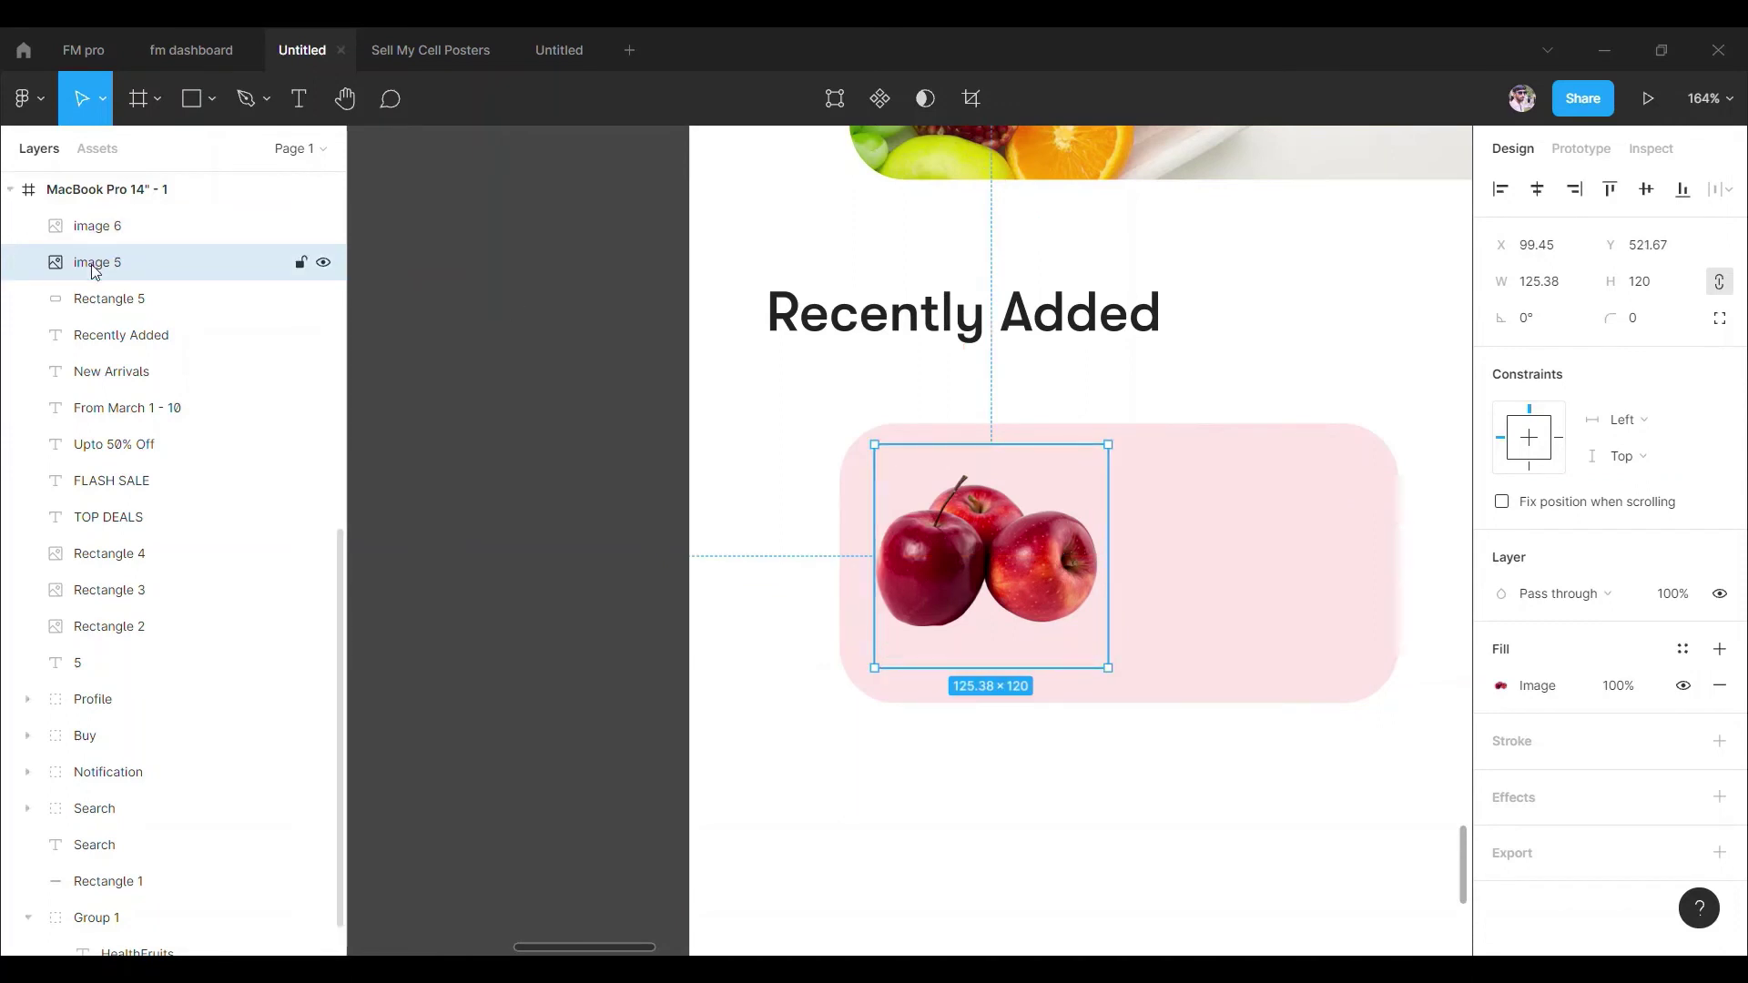
# Give the lower apples picture a layer blur of 20 as a soft shadow.
pyautogui.rightClick(93, 264)
pyautogui.click(136, 406)
pyautogui.click(1578, 863)
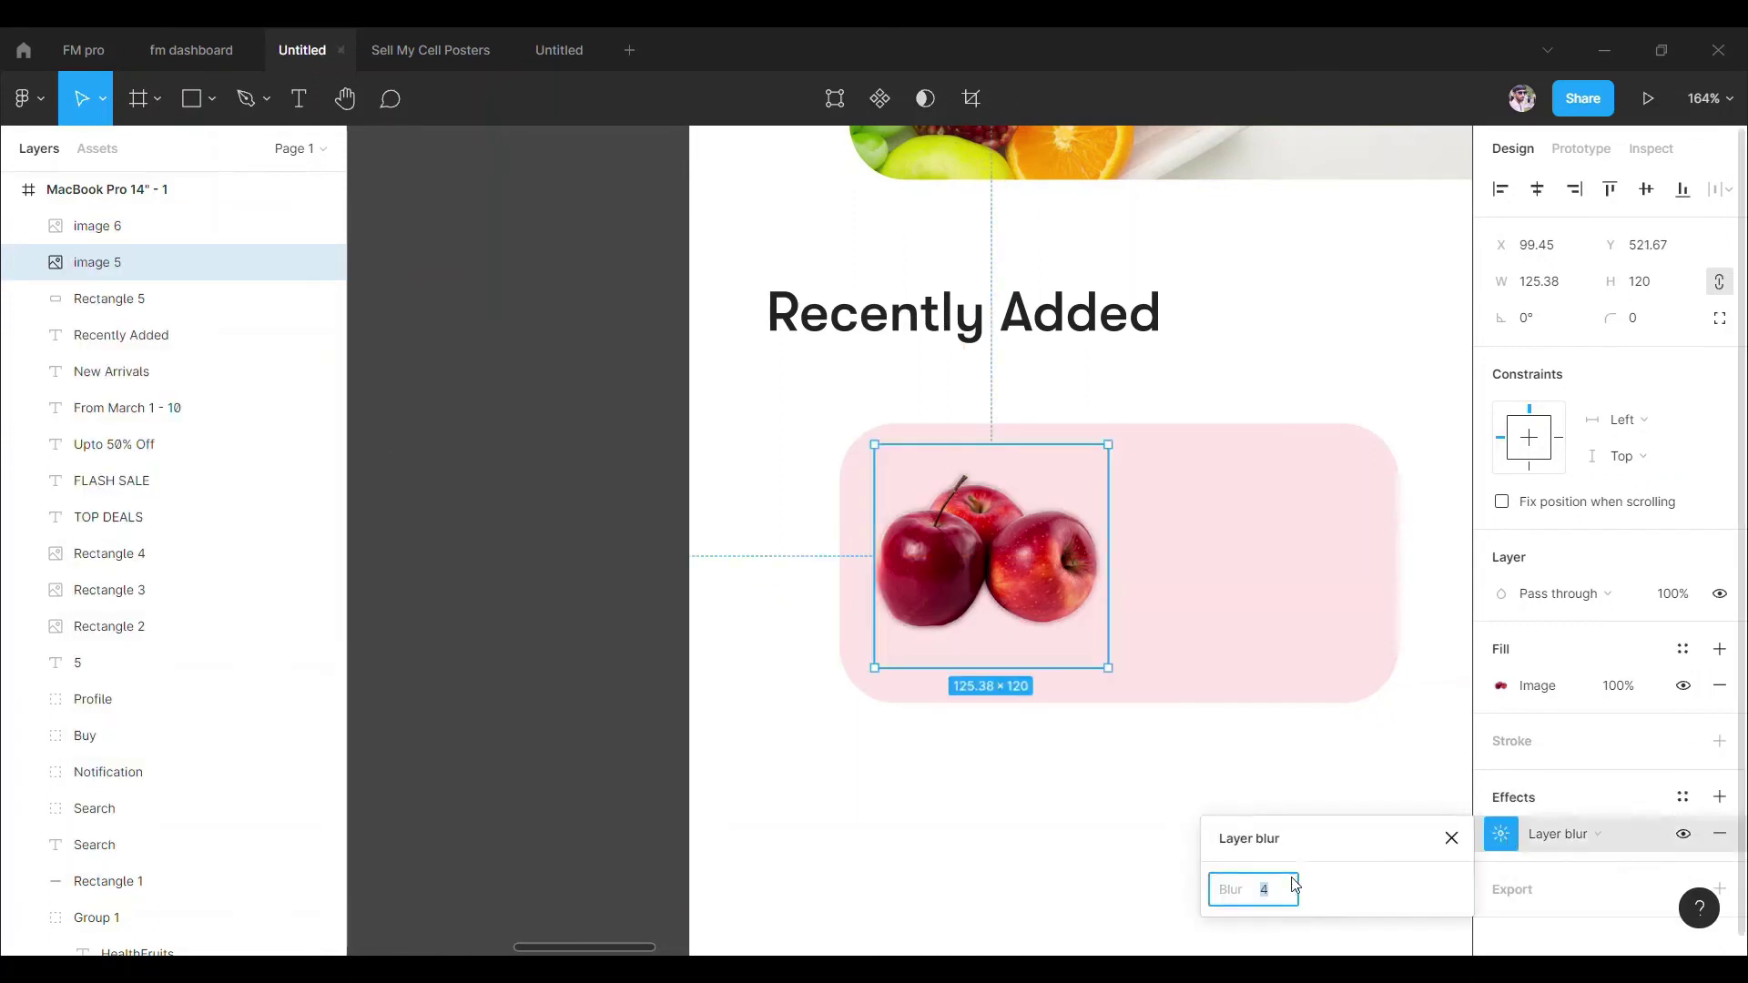
pyautogui.write('20')
pyautogui.press('Return')
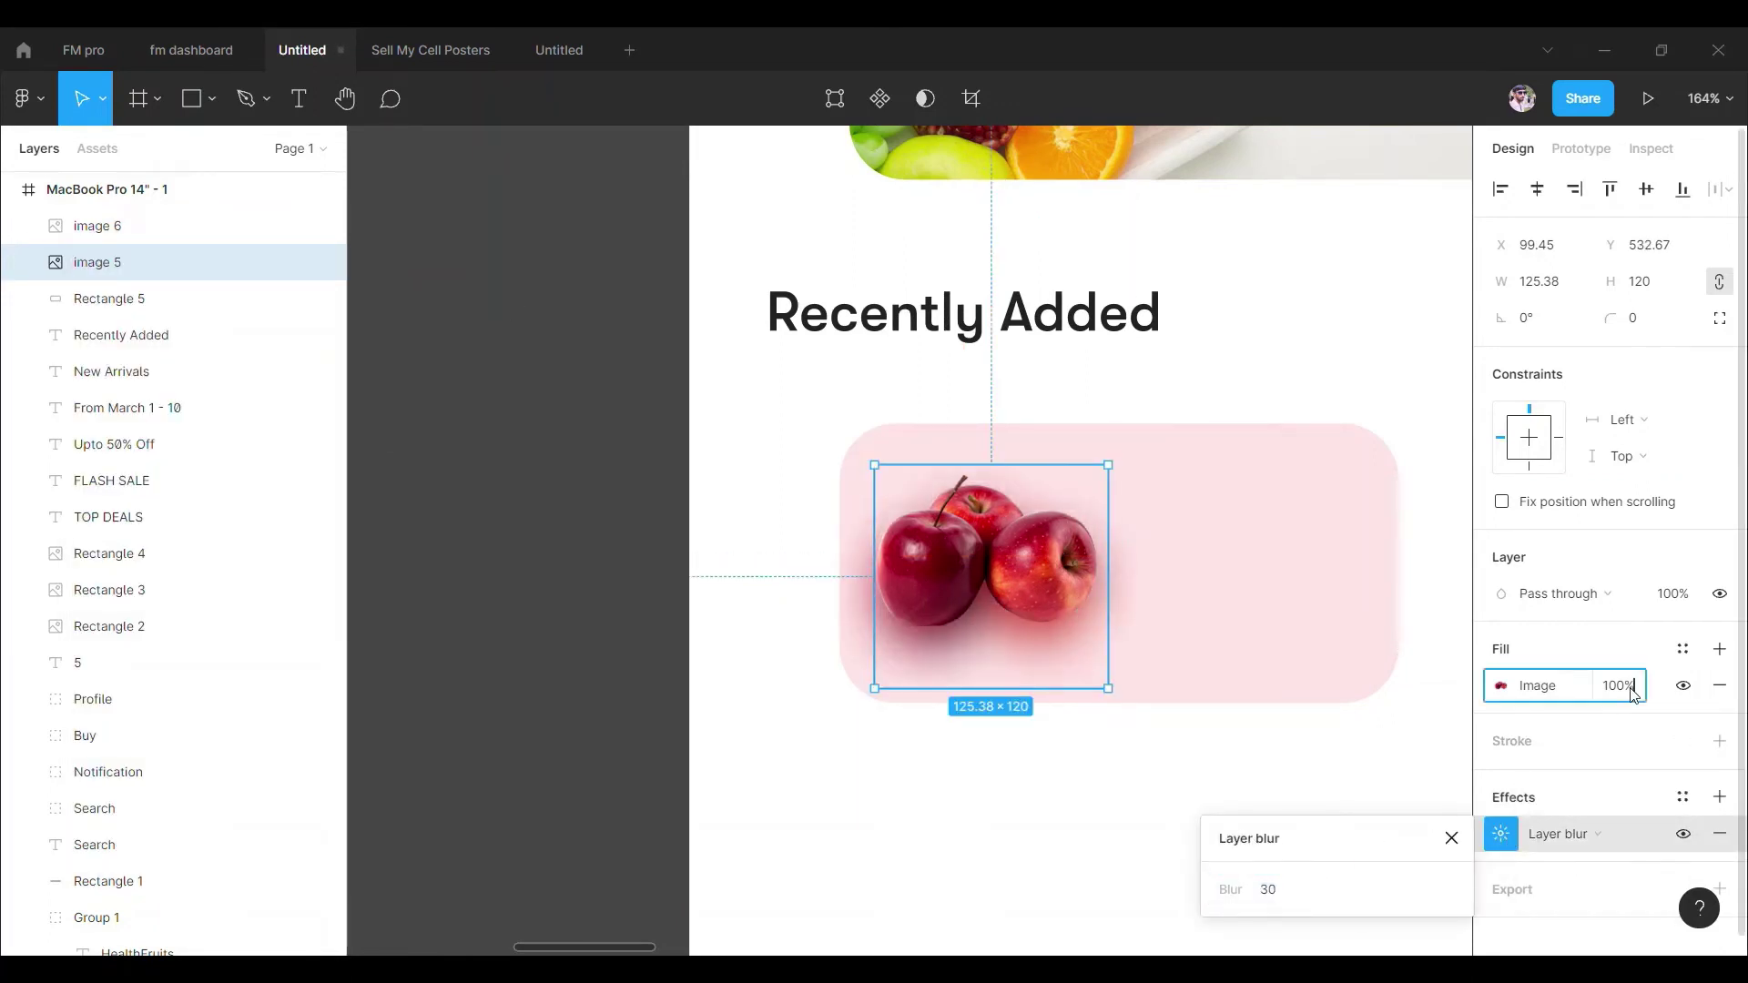
pyautogui.write('50')
pyautogui.click(1451, 838)
pyautogui.scroll(-5, 1163, 765)
pyautogui.scroll(4, 993, 638)
pyautogui.scroll(3, 993, 638)
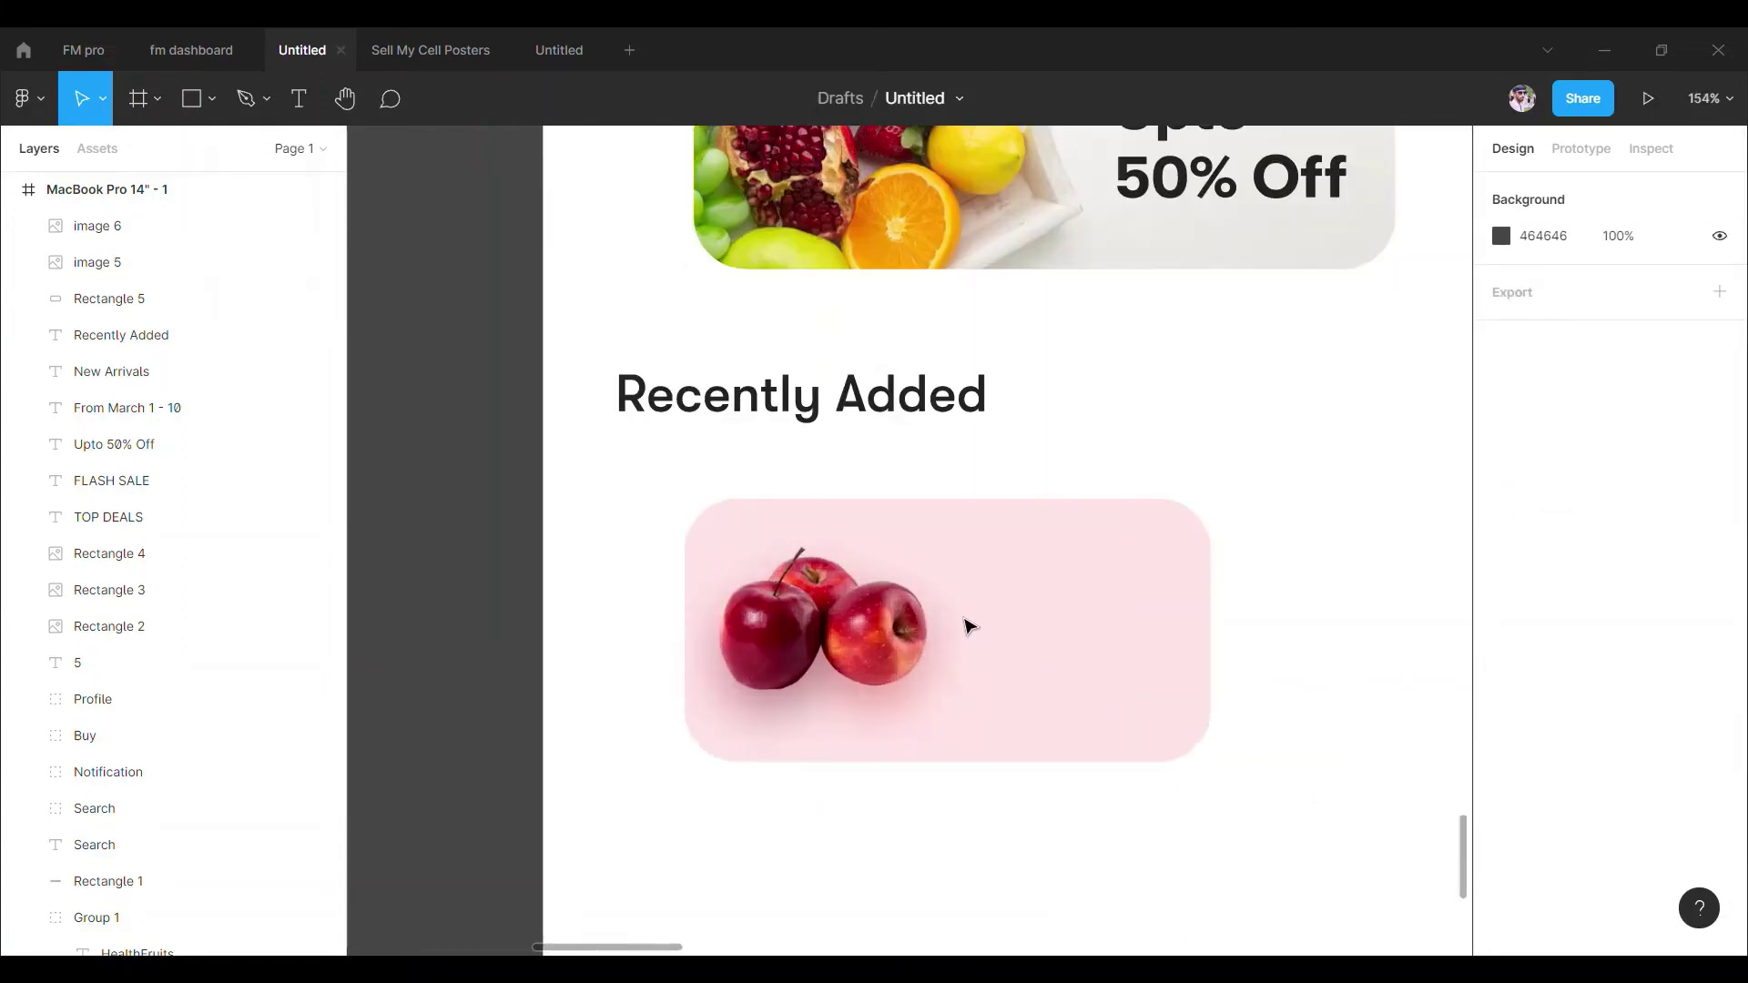
# Draw a capped vertical divider line across the card and a text box for the Apples label.
pyautogui.moveTo(953, 505); pyautogui.dragTo(953, 748)
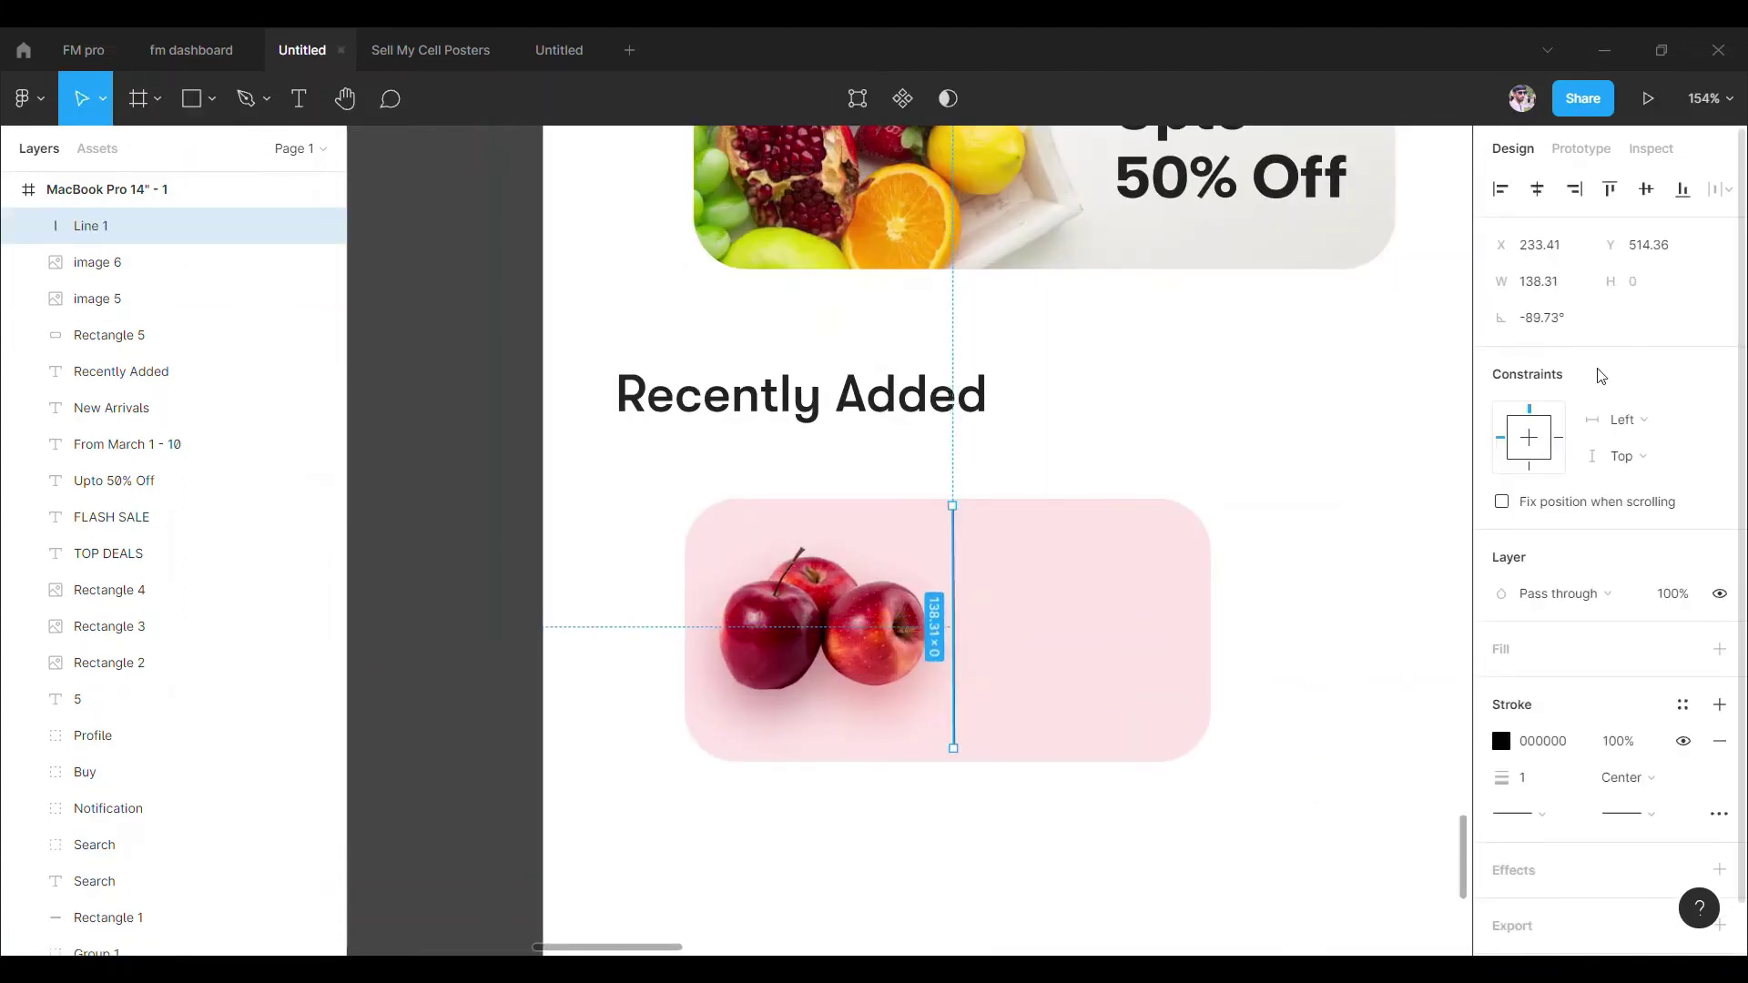
pyautogui.click(1541, 813)
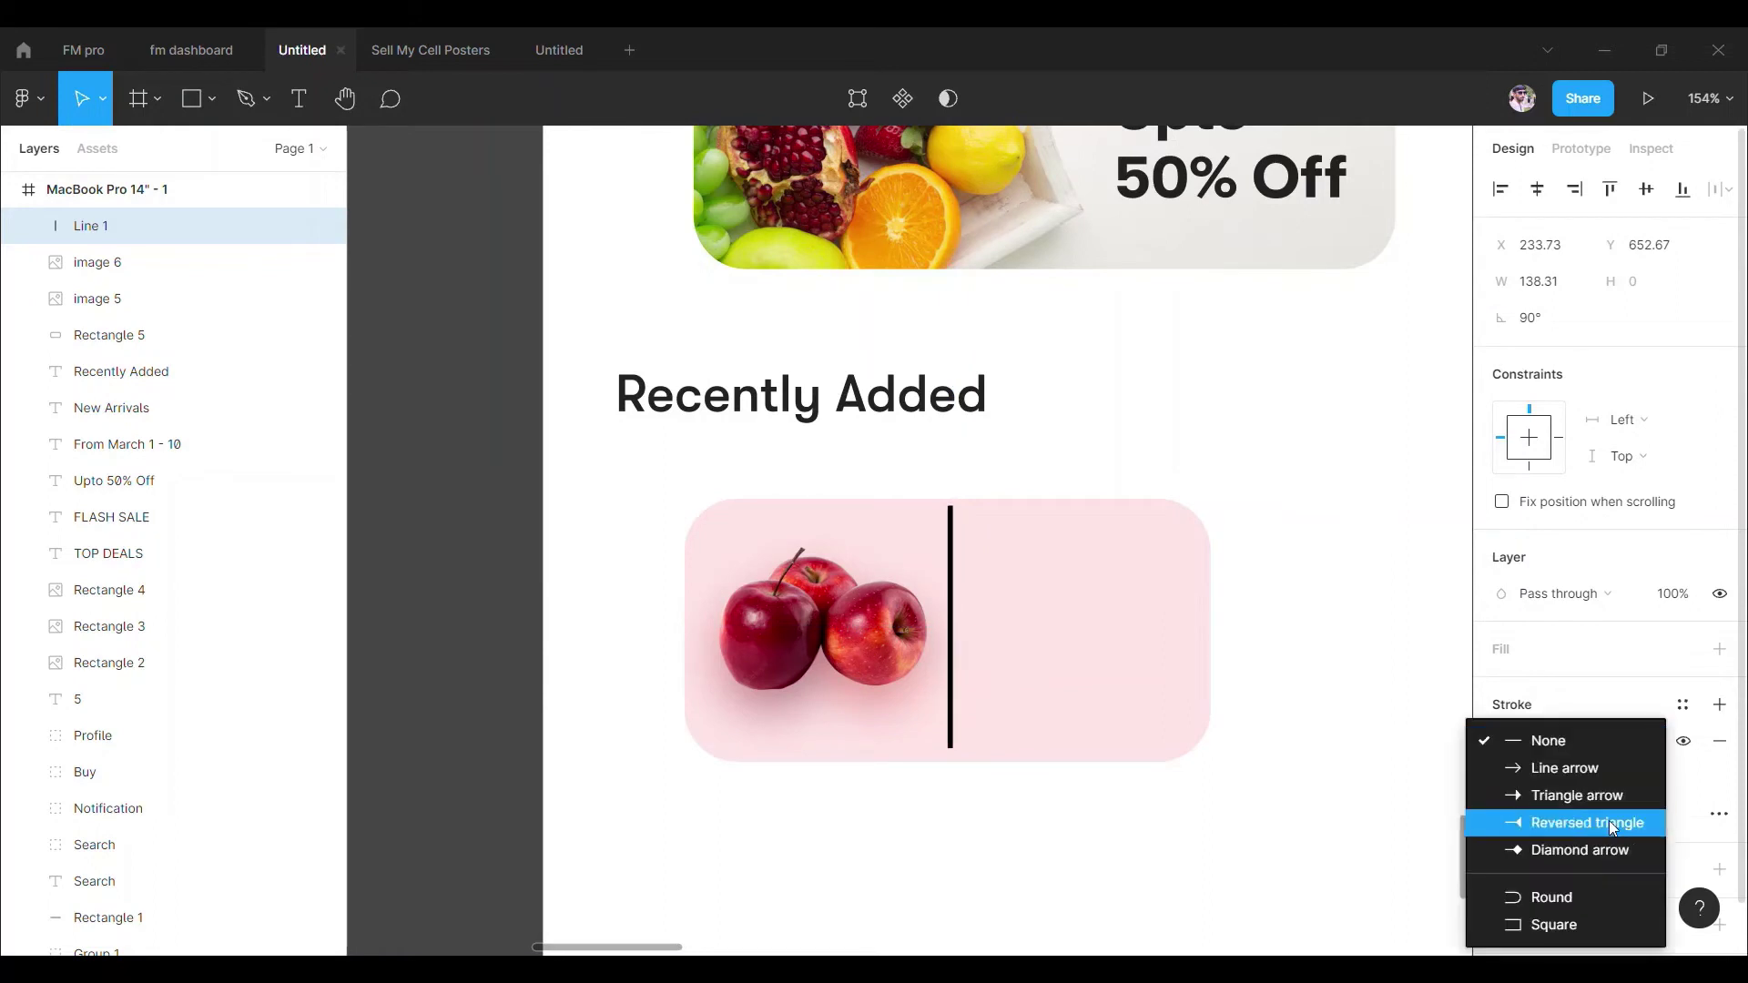
pyautogui.moveTo(958, 669); pyautogui.dragTo(972, 669)
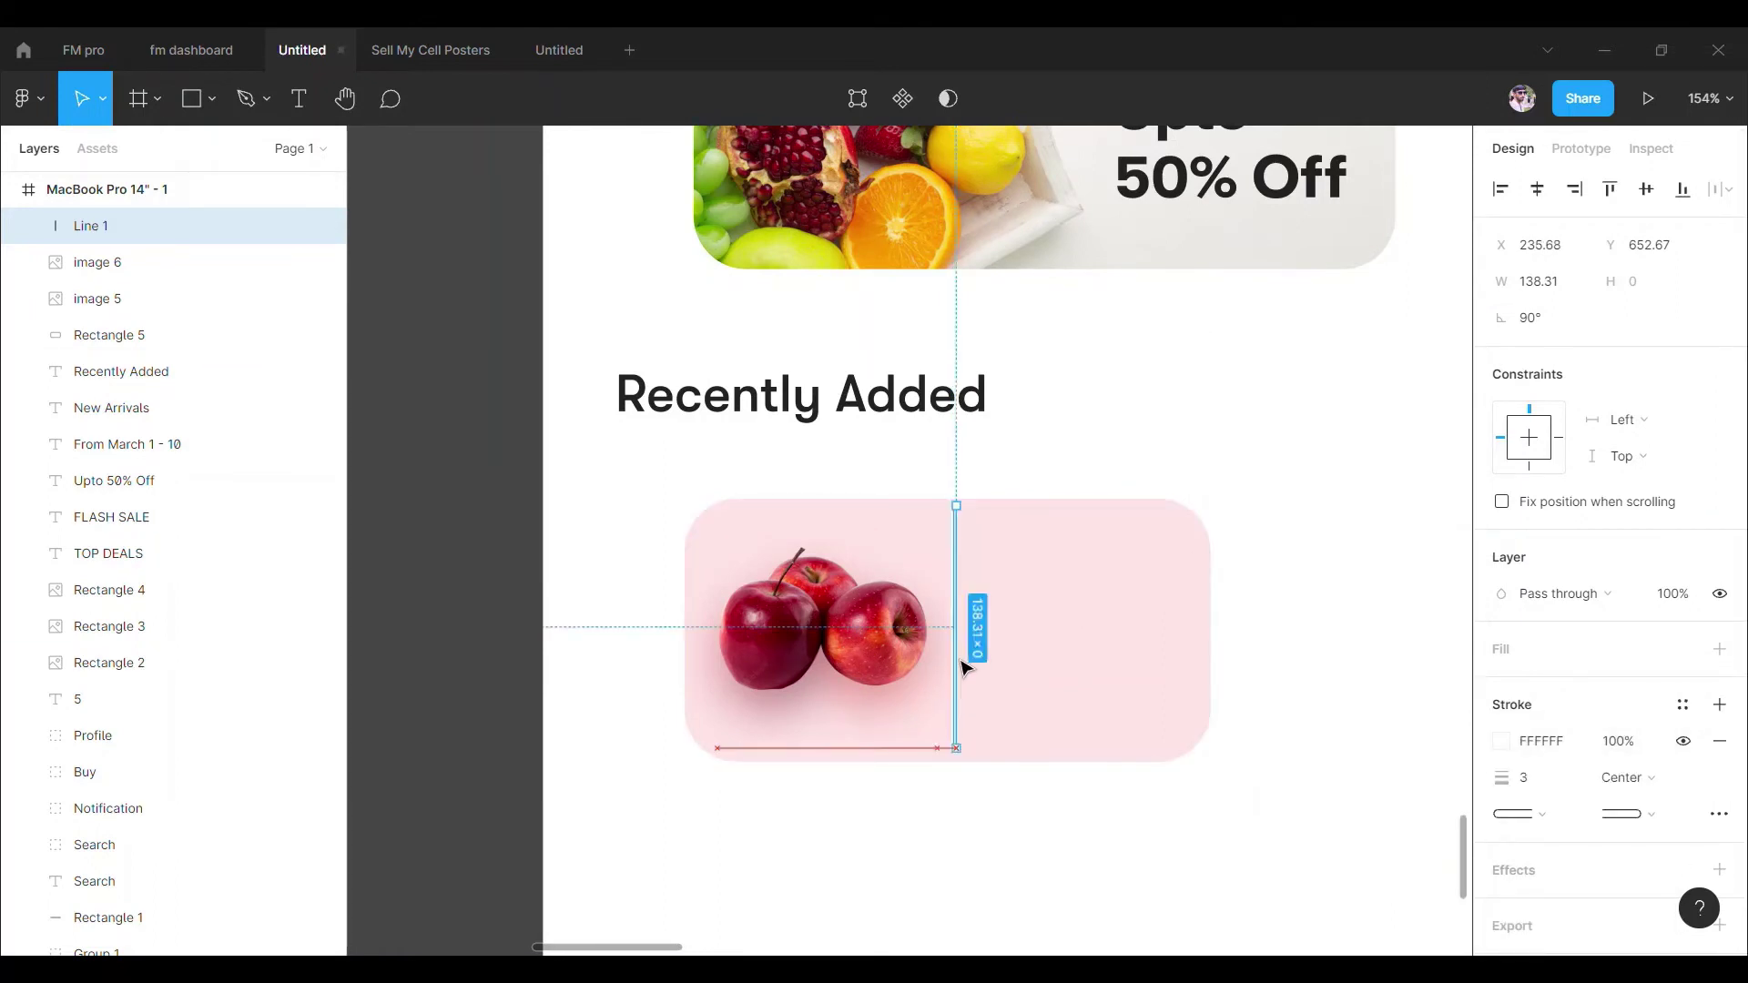
pyautogui.moveTo(968, 524); pyautogui.dragTo(1192, 588)
# Set the Apples label to Bold at font size 26.
pyautogui.write('s')
pyautogui.press('Escape')
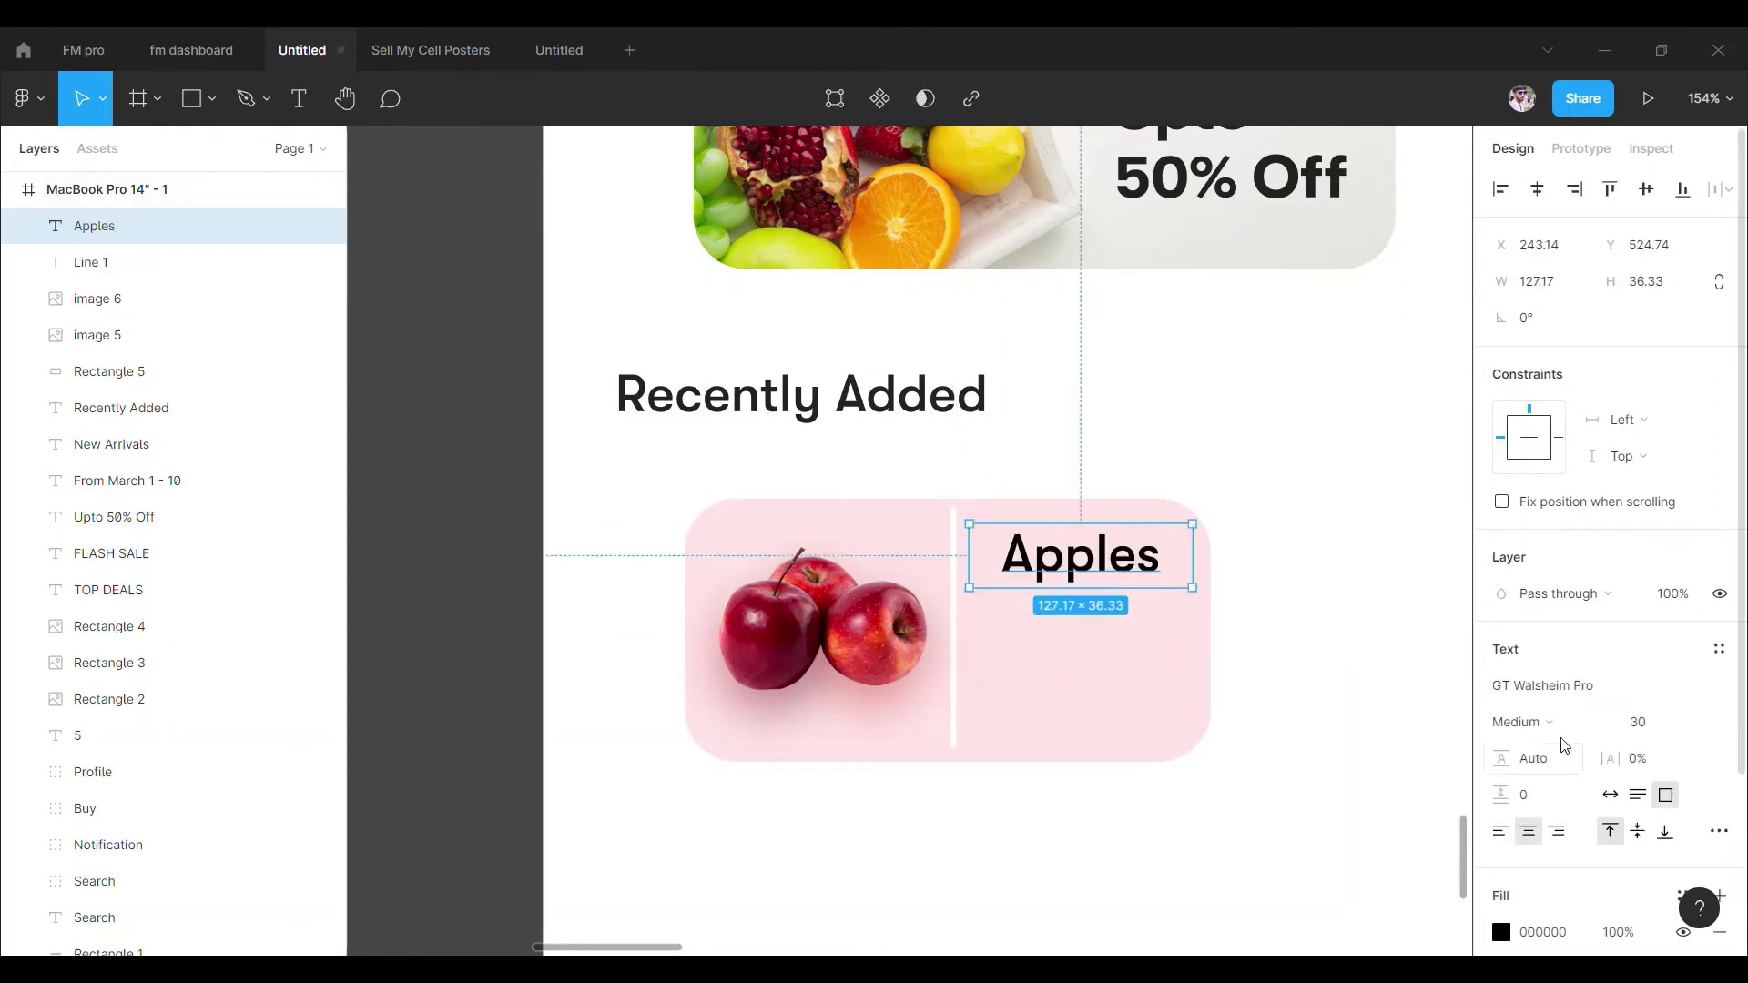
pyautogui.click(1522, 722)
pyautogui.click(1548, 756)
pyautogui.click(1522, 722)
pyautogui.click(1548, 866)
pyautogui.click(1284, 519)
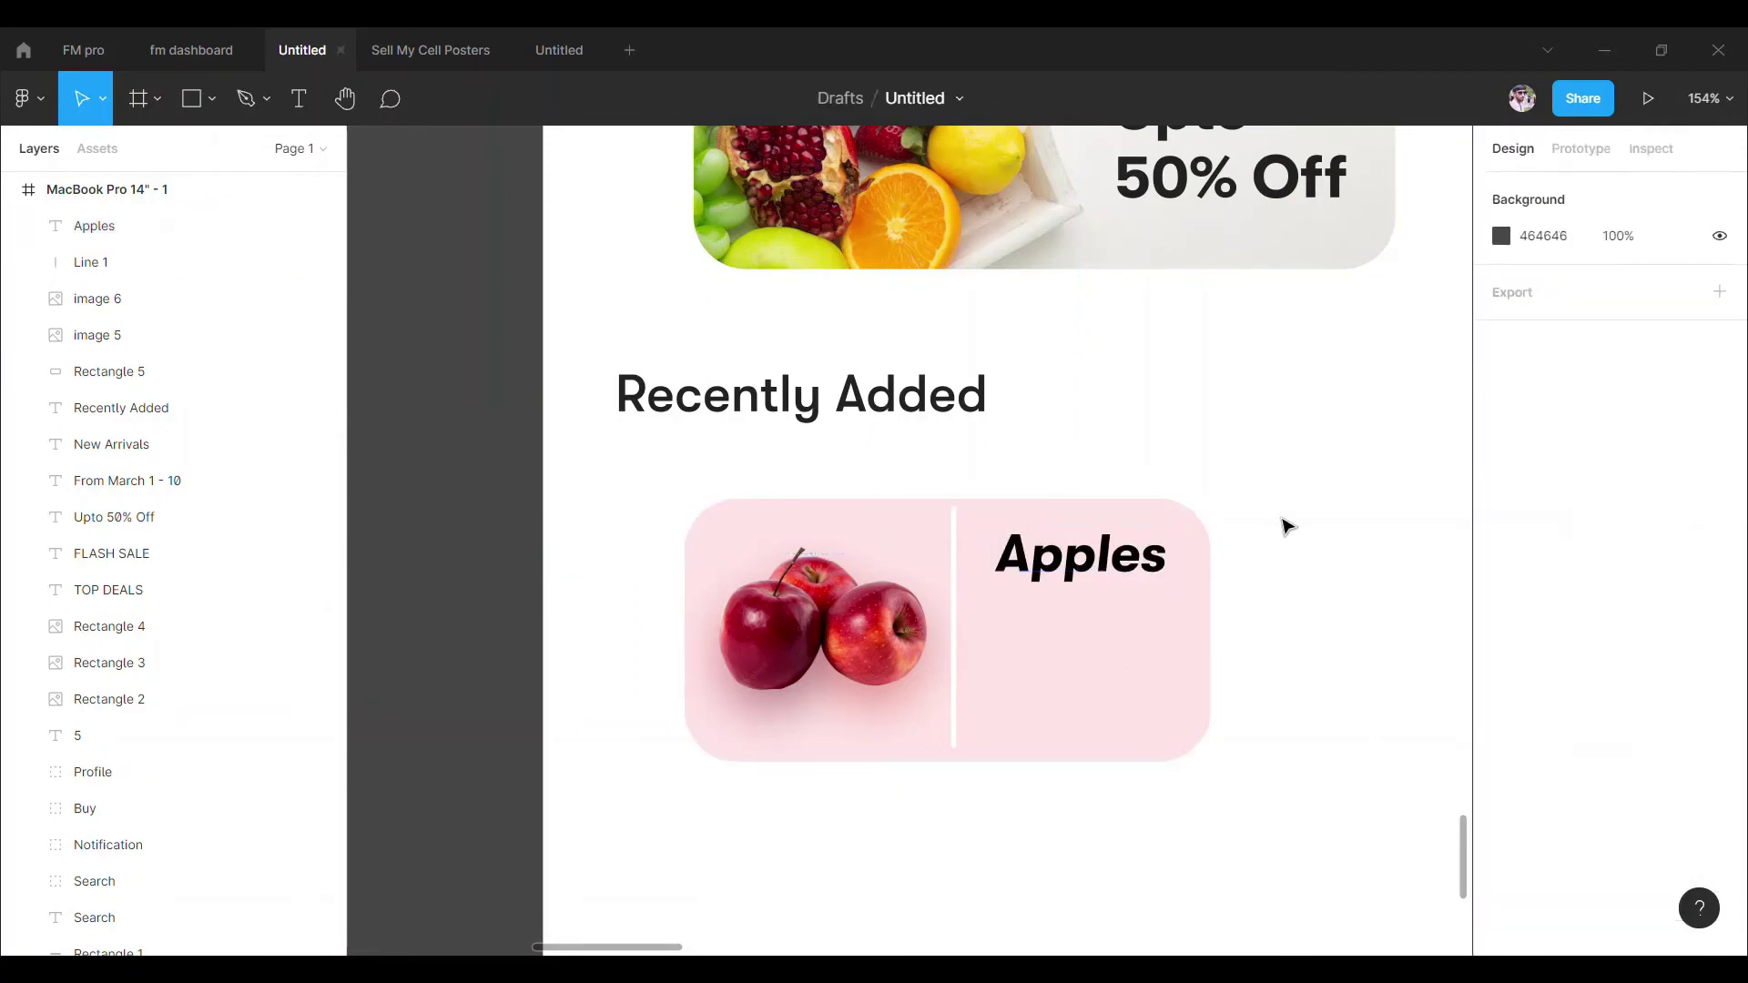
pyautogui.scroll(-5, 980, 531)
pyautogui.click(906, 523)
pyautogui.scroll(5, 905, 523)
pyautogui.click(1515, 722)
pyautogui.click(1539, 405)
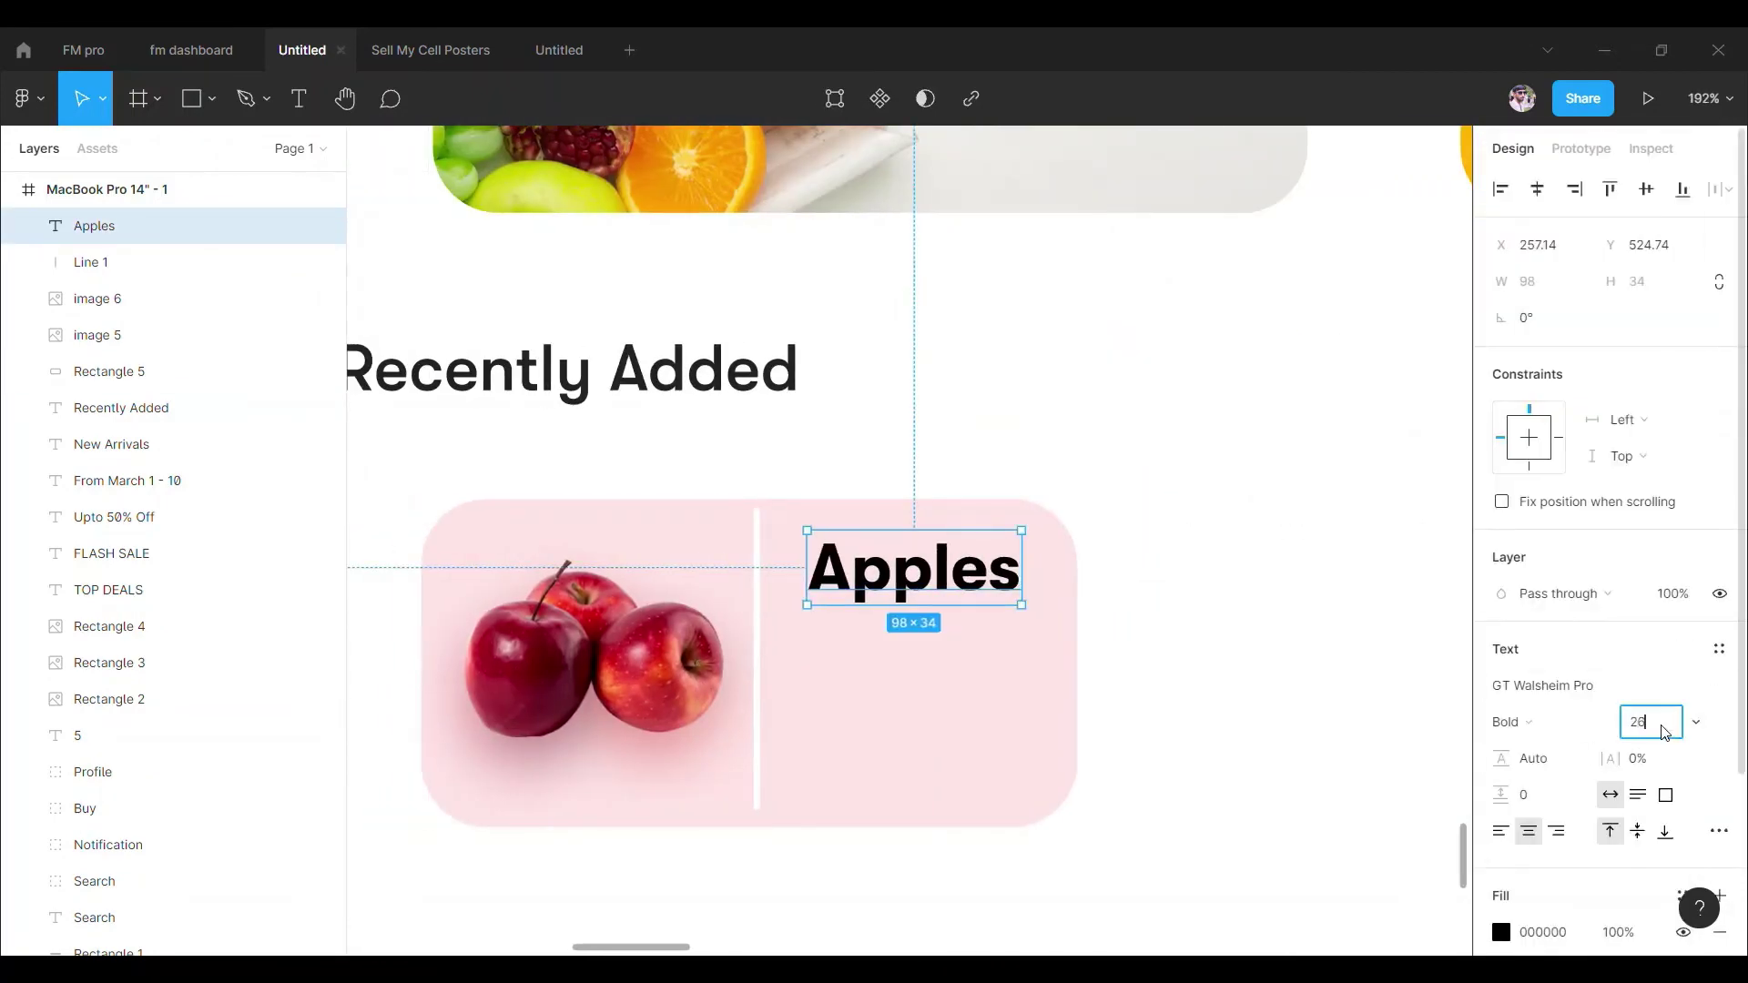
pyautogui.press('Return')
# Colour the Apples label red (FF3B27).
pyautogui.click(1500, 931)
pyautogui.click(1309, 847)
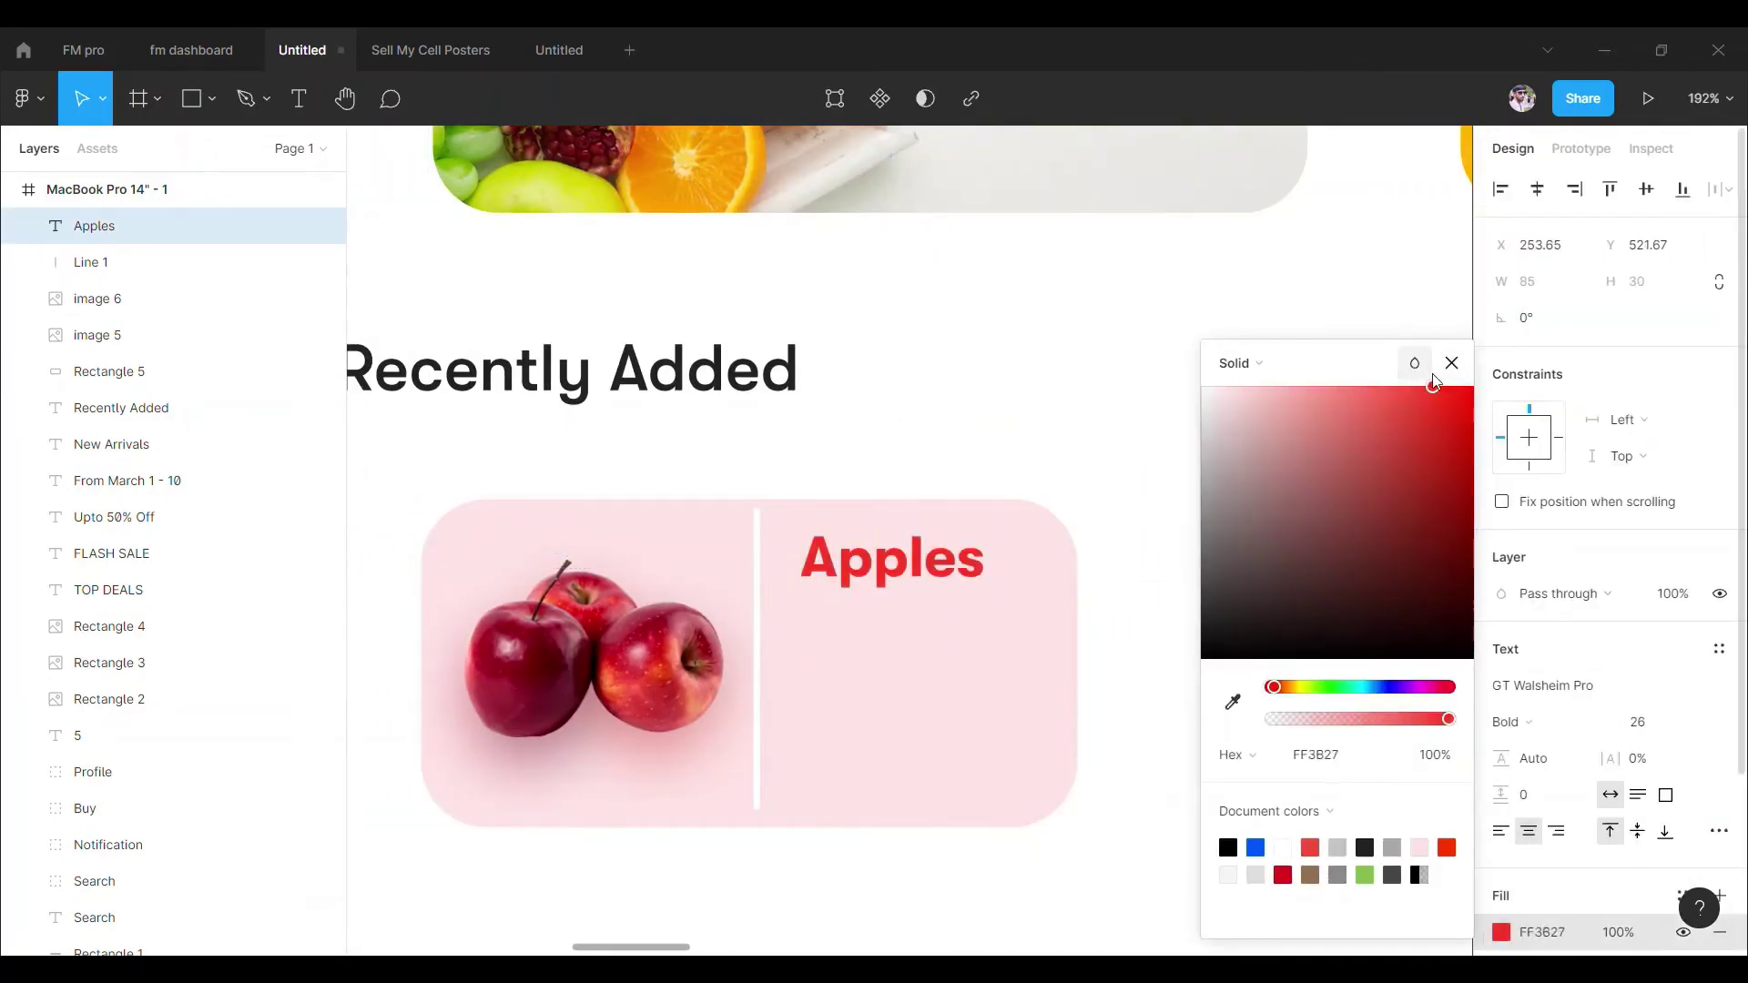
pyautogui.click(1300, 469)
pyautogui.hscroll(-2, 1299, 469)
# Add a Medium-weight 'Rs. 100' price text just below the Apples label.
pyautogui.press('t')
pyautogui.moveTo(926, 648); pyautogui.dragTo(1183, 695)
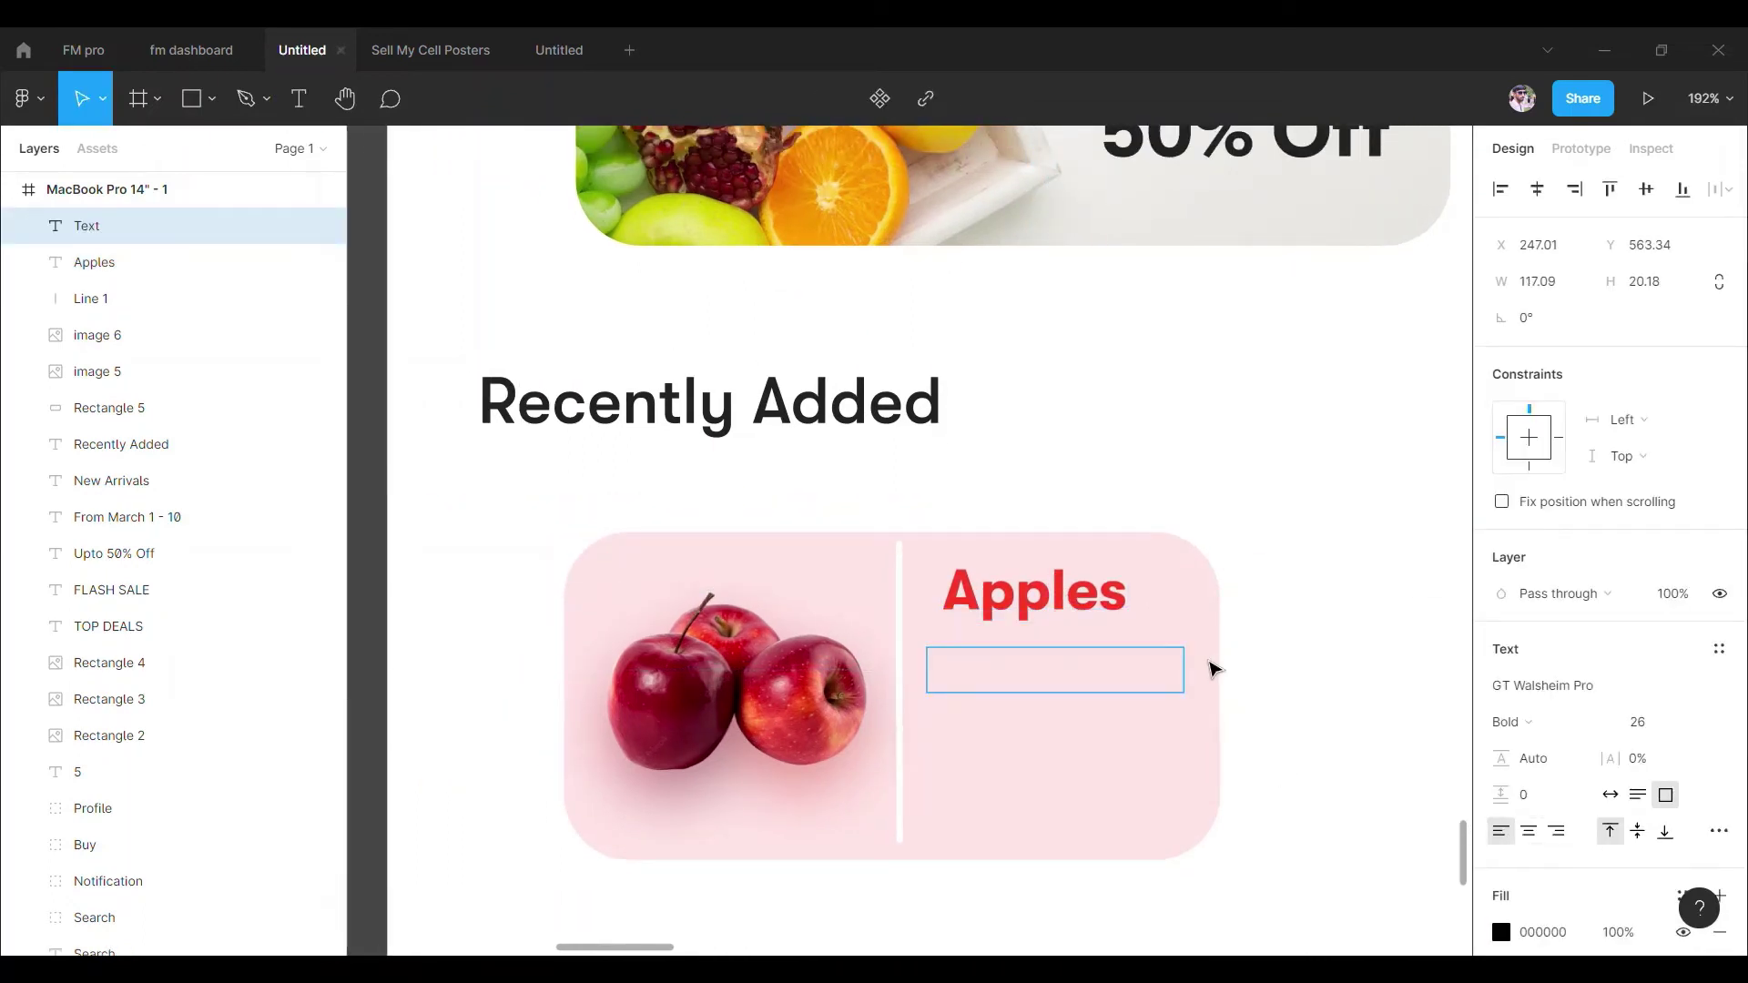
pyautogui.write('Rs. 100')
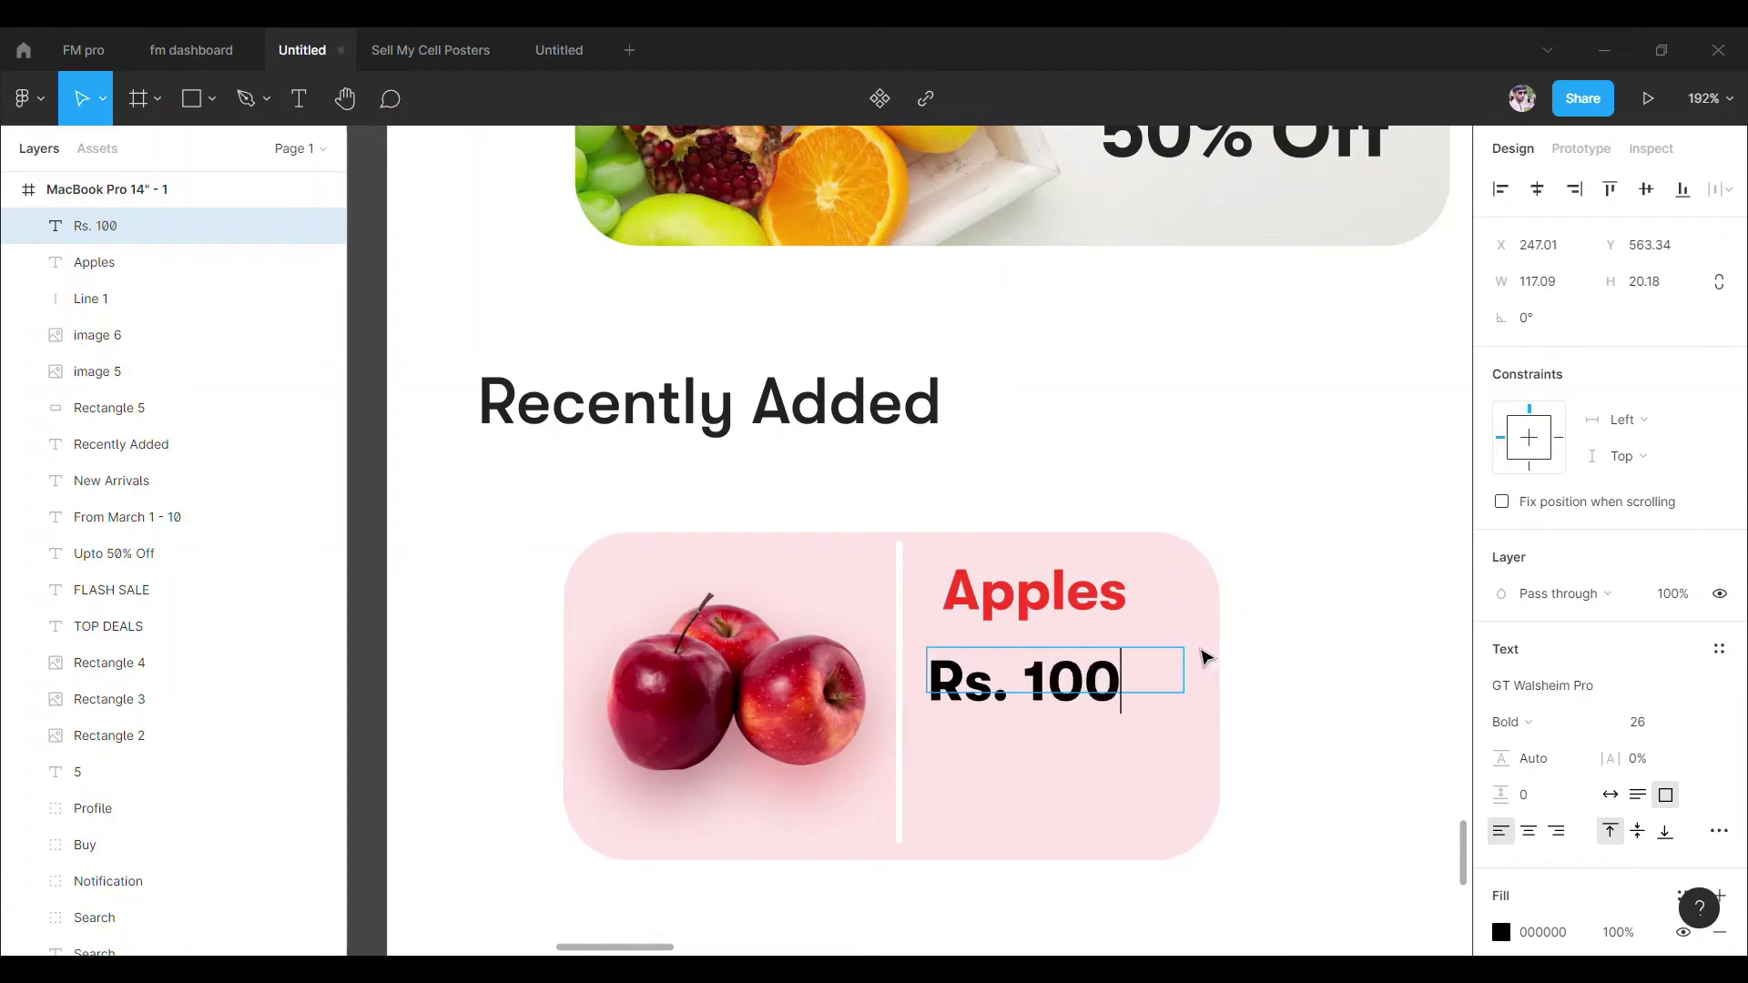
pyautogui.press('Escape')
pyautogui.moveTo(1019, 680); pyautogui.dragTo(1033, 674)
pyautogui.click(1511, 721)
pyautogui.click(1544, 477)
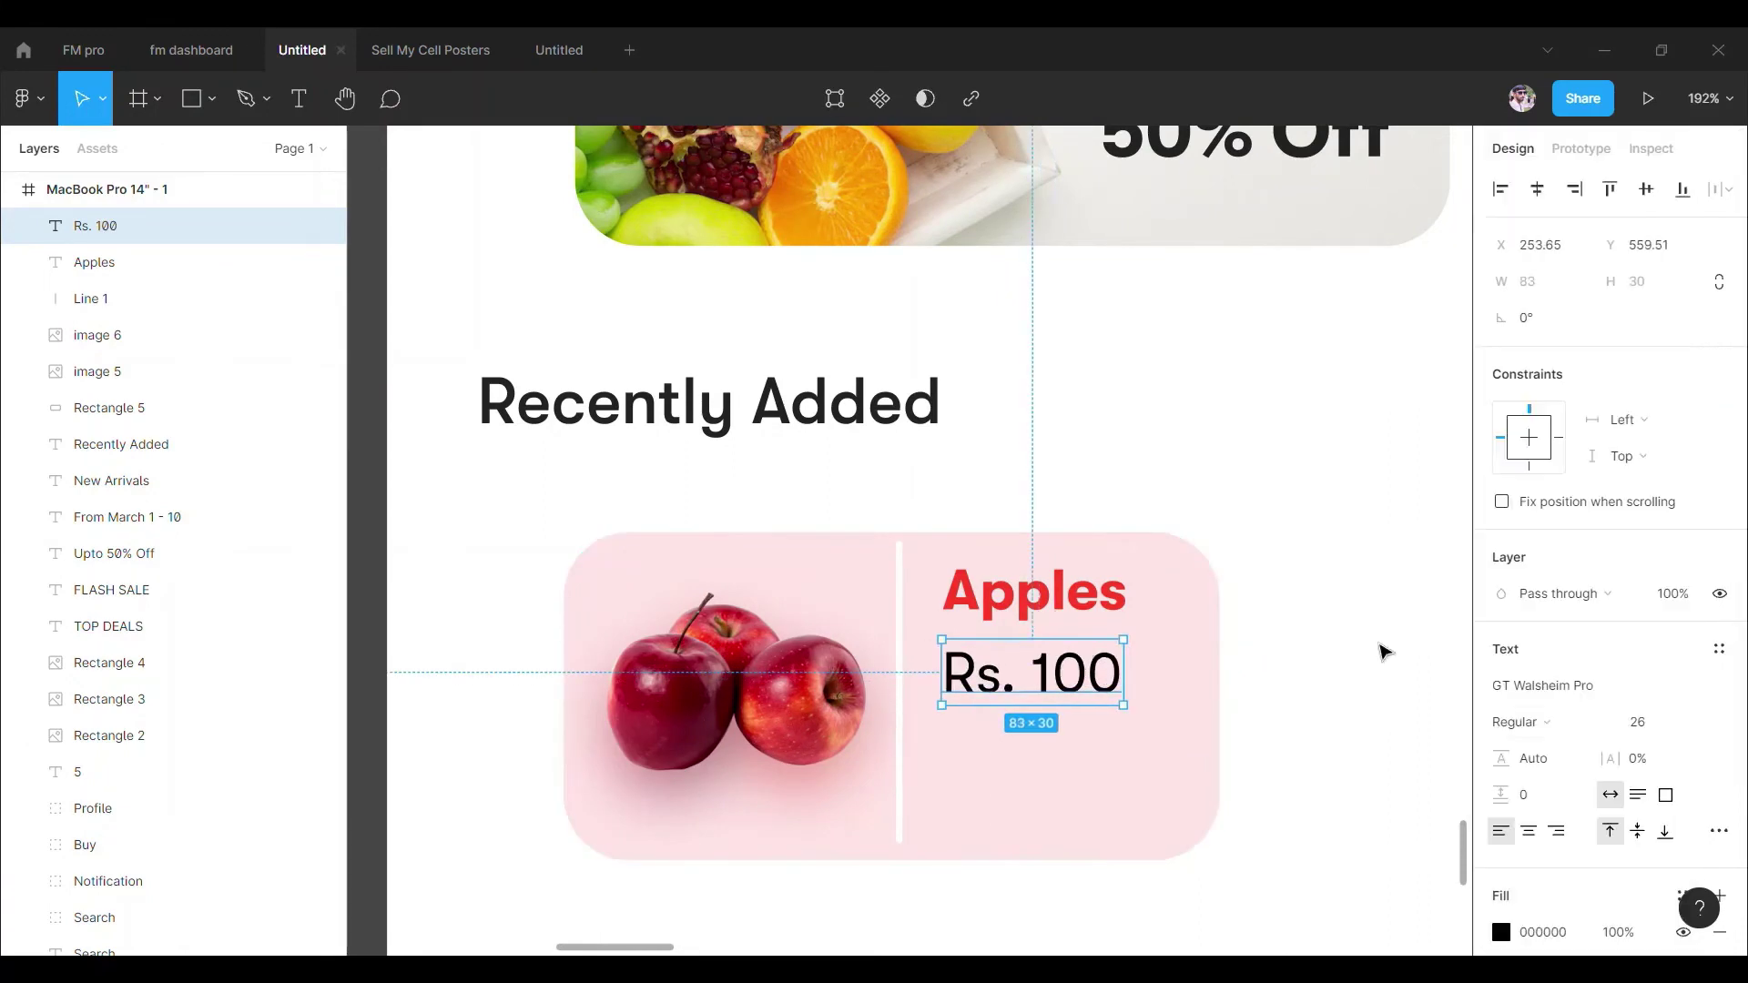
pyautogui.click(1511, 722)
pyautogui.click(1548, 504)
# Change the Rs. 100 price text to font size 24.
pyautogui.scroll(-5, 1334, 647)
pyautogui.scroll(2, 1166, 592)
pyautogui.scroll(5, 1166, 593)
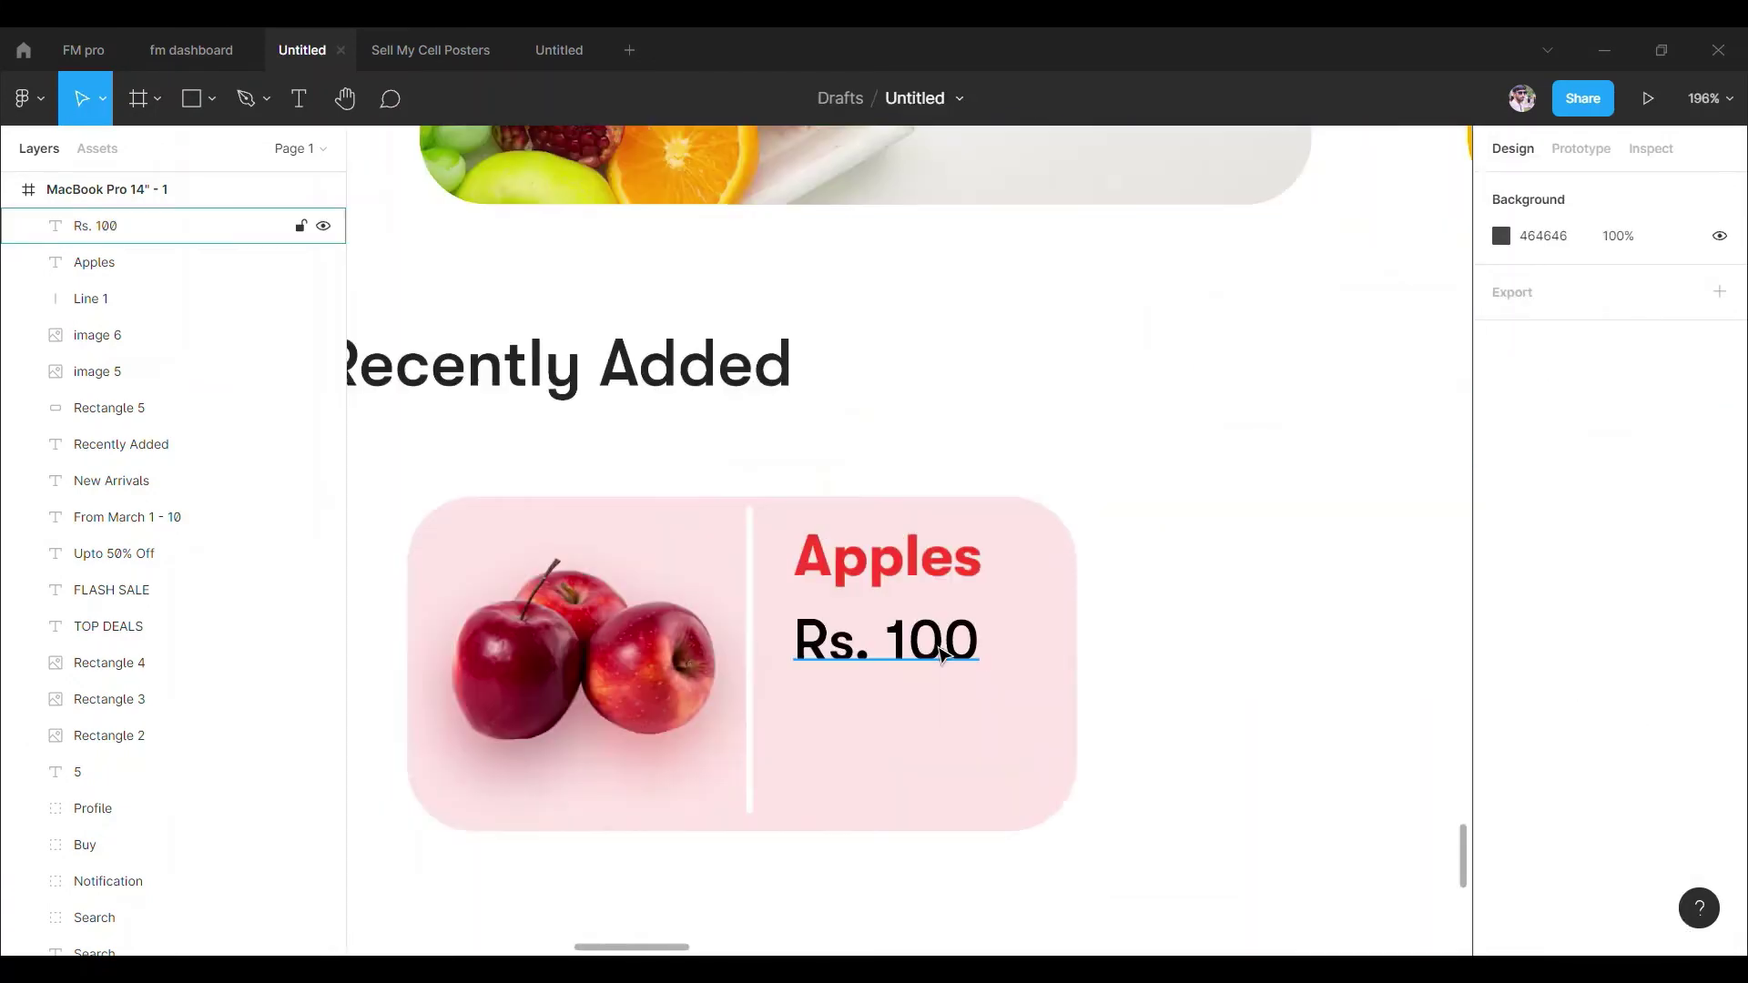
pyautogui.click(1659, 739)
pyautogui.write('4')
pyautogui.press('Return')
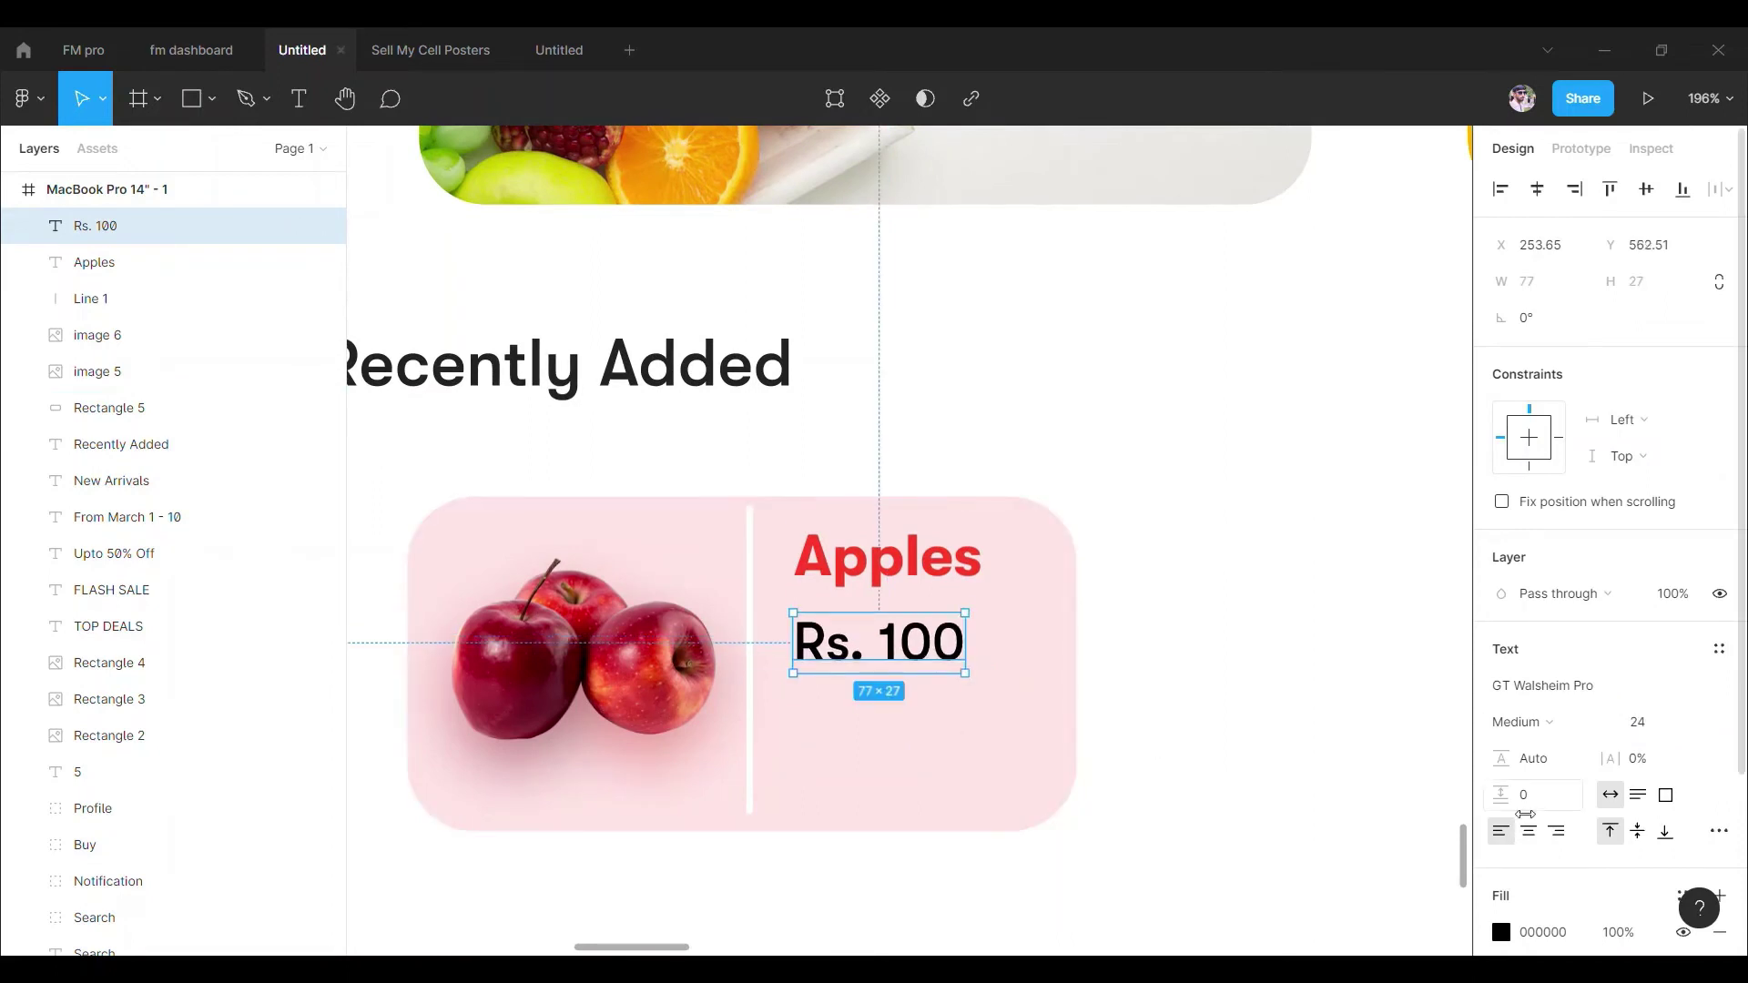
pyautogui.press('Escape')
pyautogui.scroll(-5, 1156, 578)
# Space the Apples card's minus and plus quantity buttons 20 apart and review their stroke colour.
pyautogui.hscroll(2, 1156, 580)
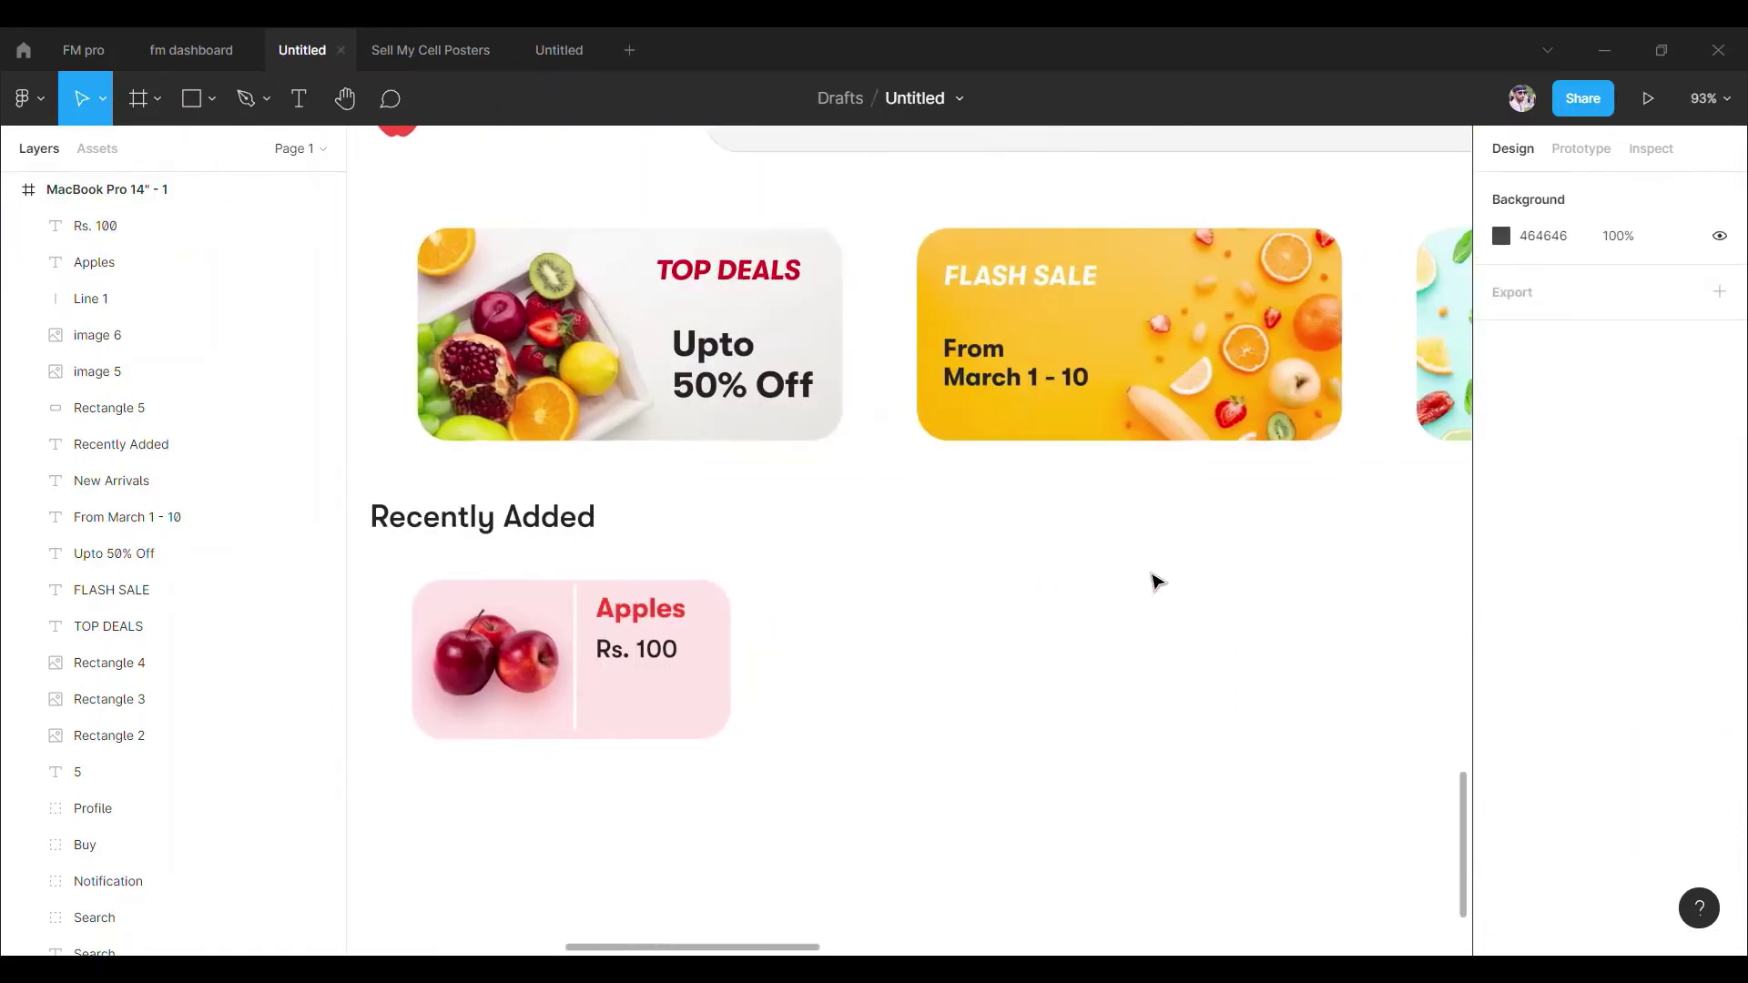
pyautogui.click(944, 626)
pyautogui.click(922, 662)
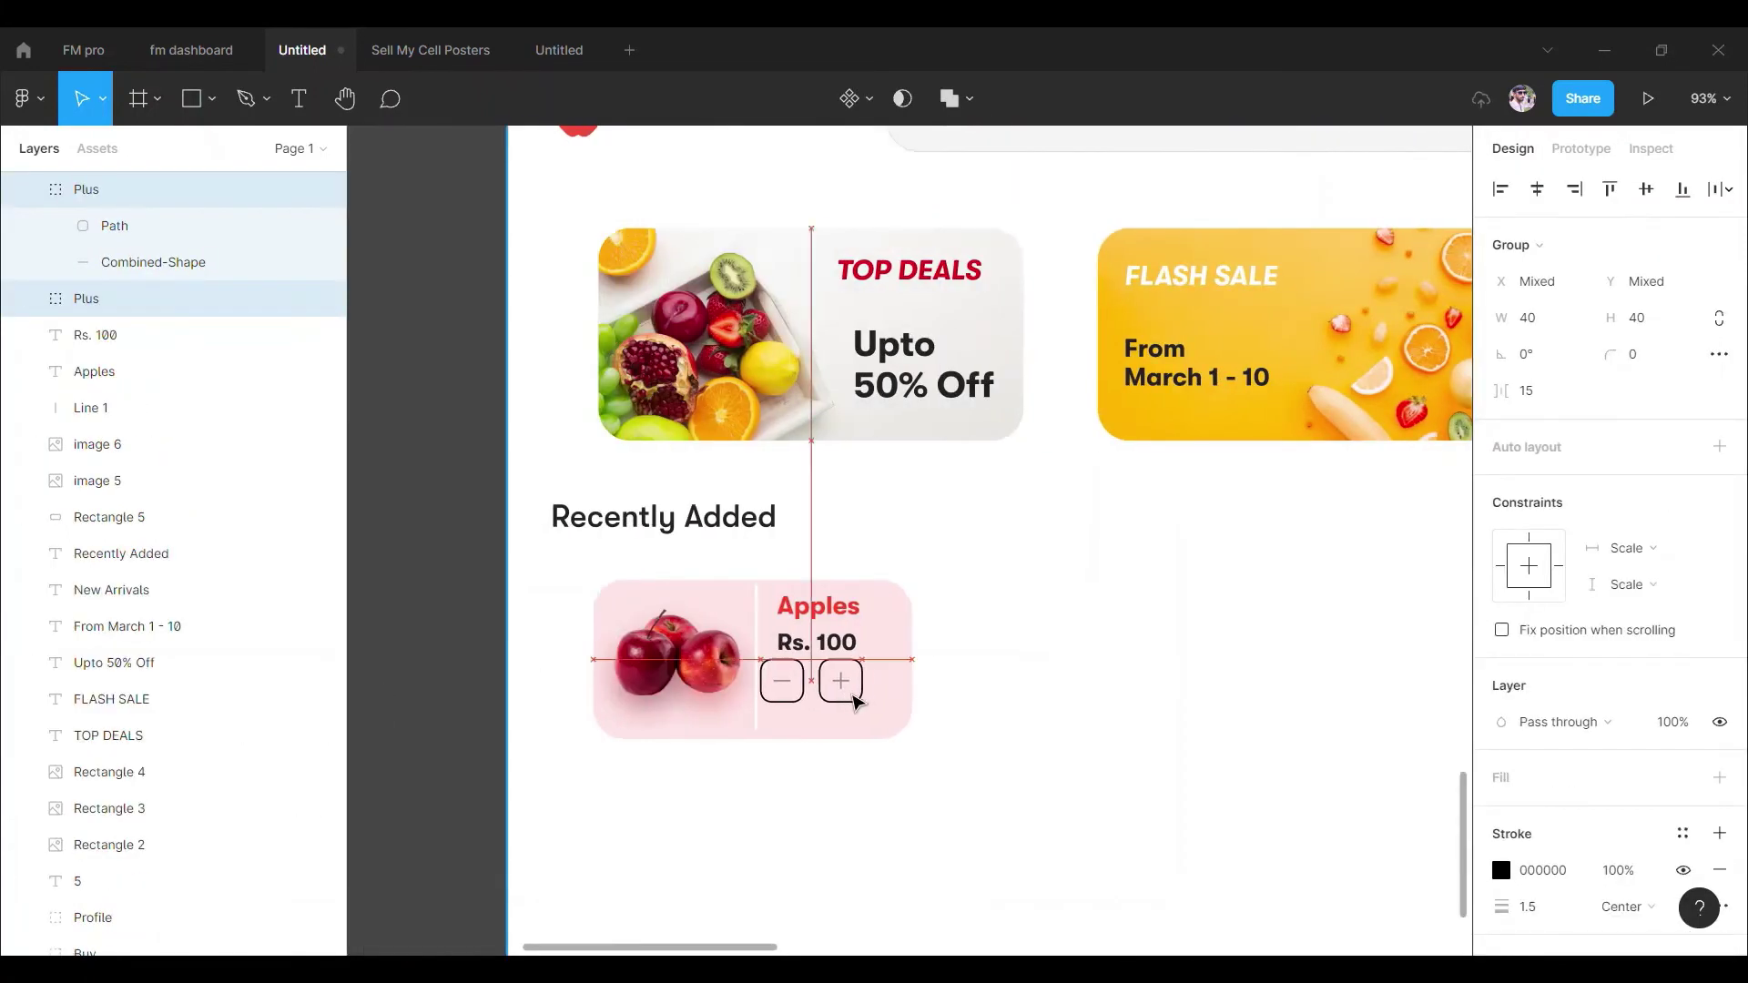
pyautogui.click(1529, 390)
pyautogui.write('20')
pyautogui.press('Return')
pyautogui.click(1502, 870)
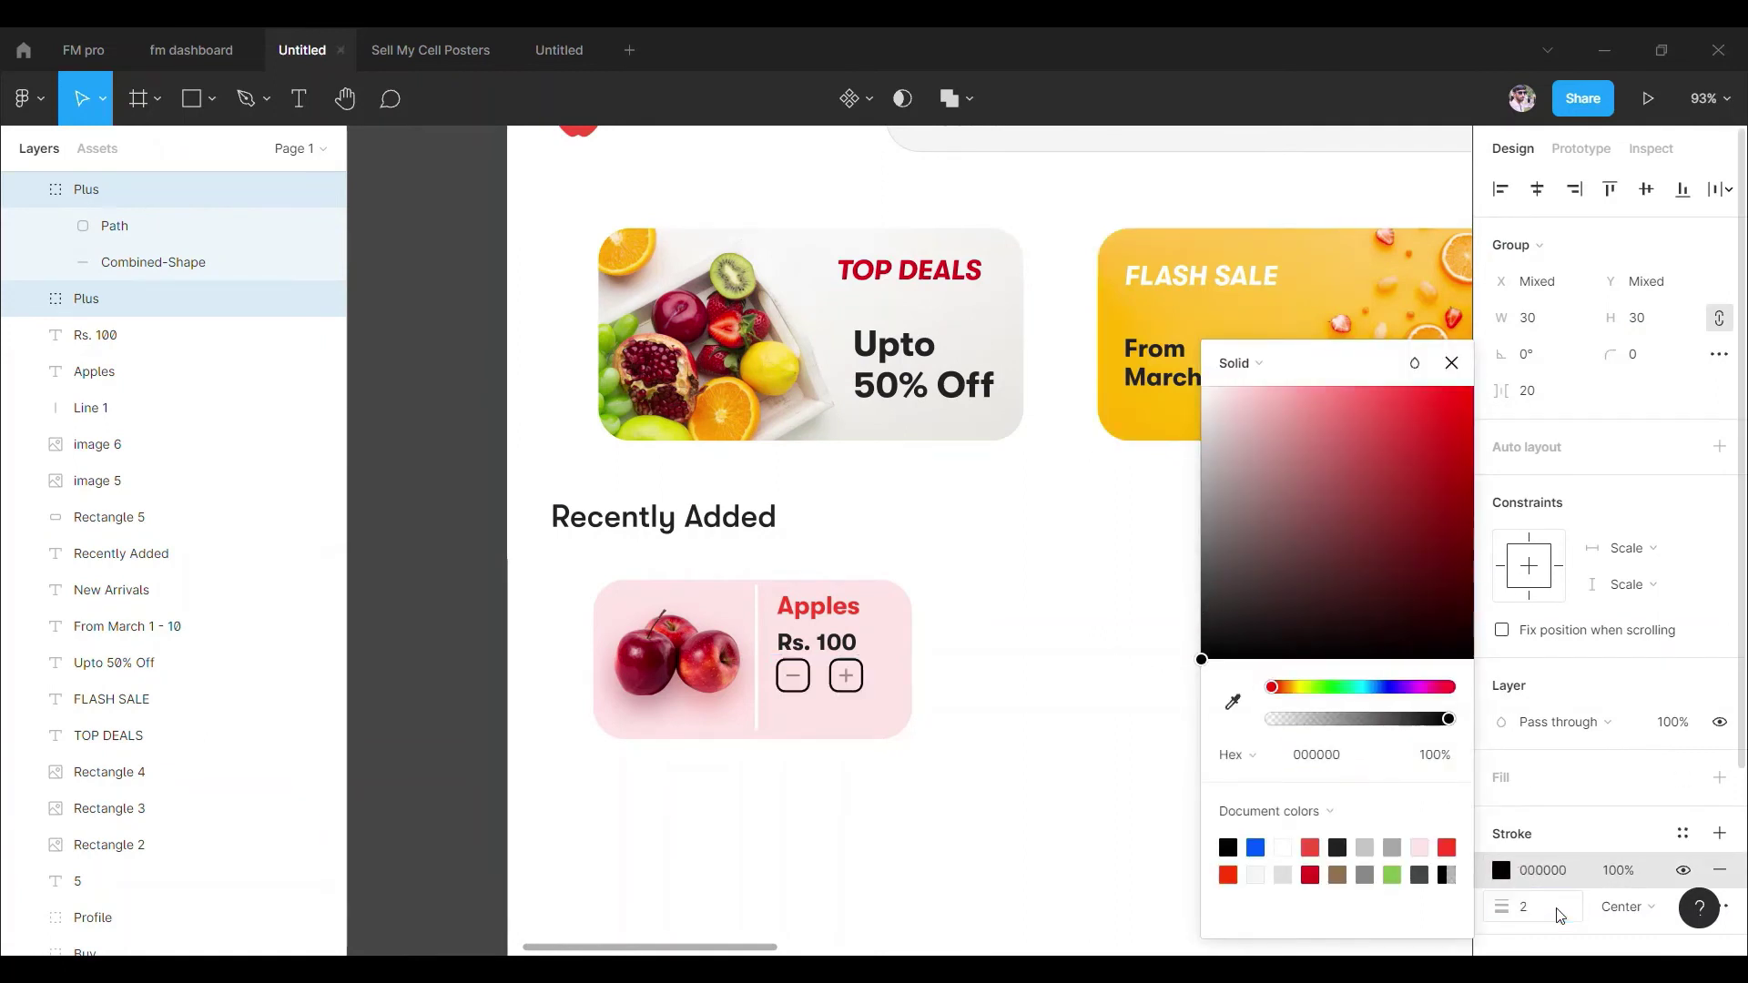
pyautogui.click(1558, 404)
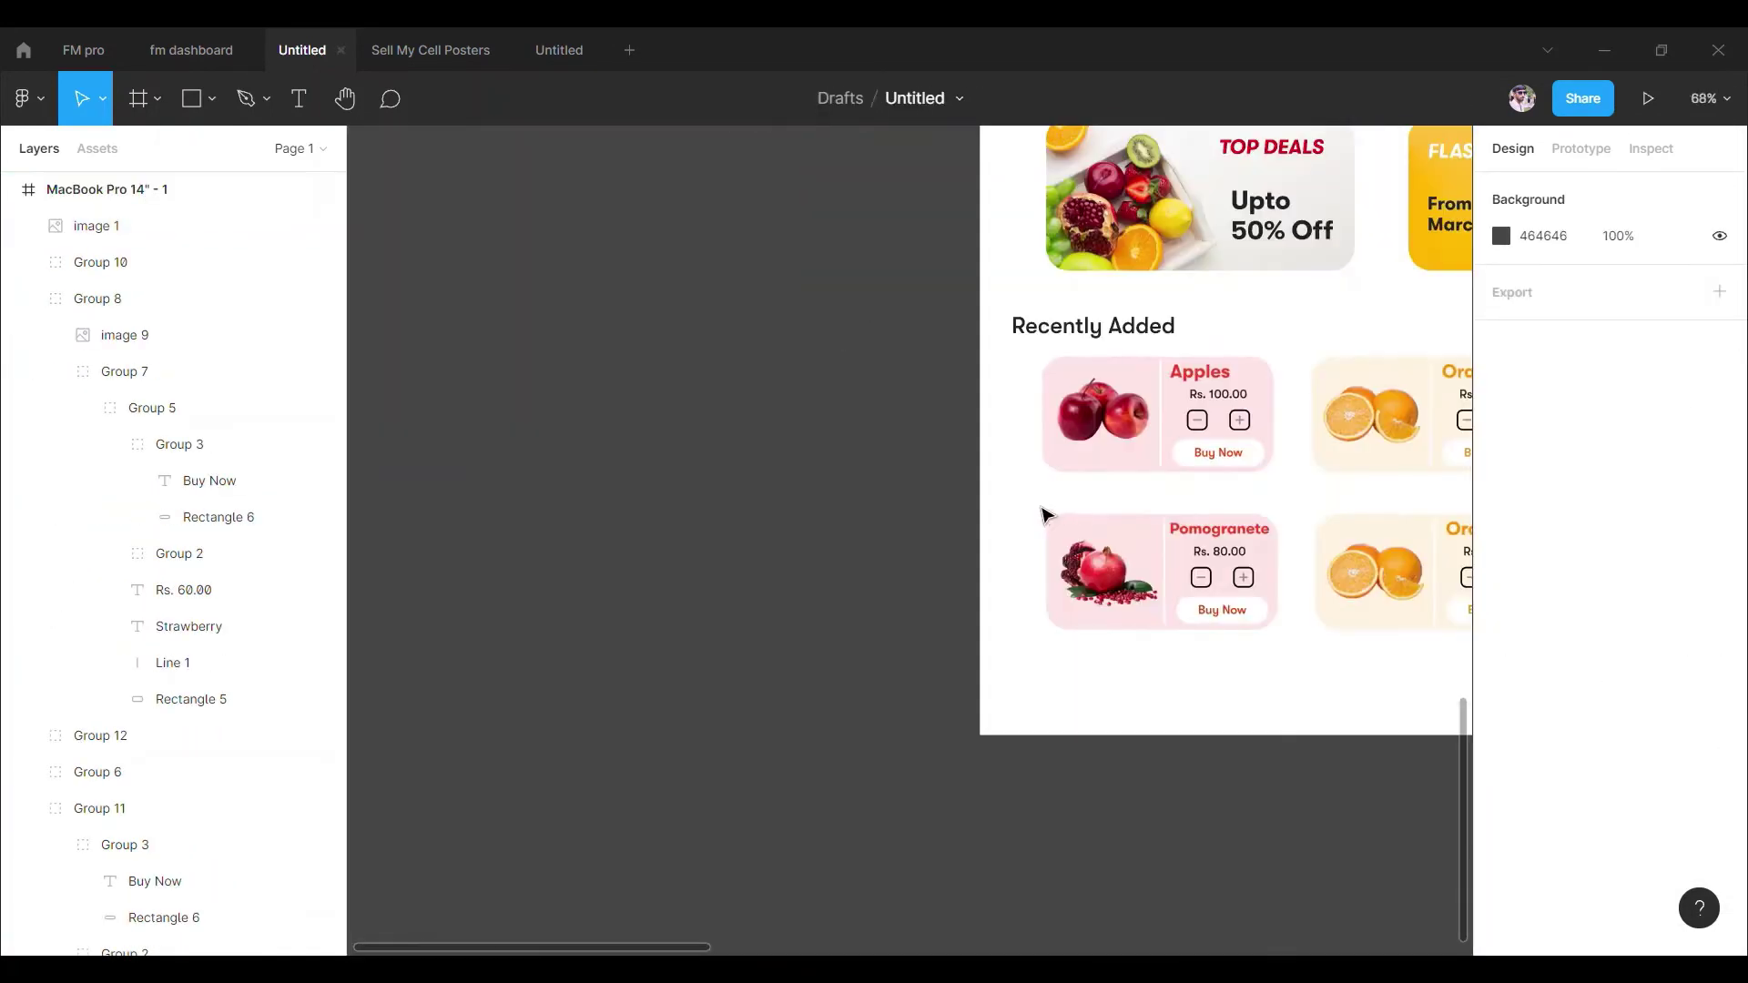
# Replace the orange image in the copied card with a kiwi image 165.5 wide.
pyautogui.click(1274, 593)
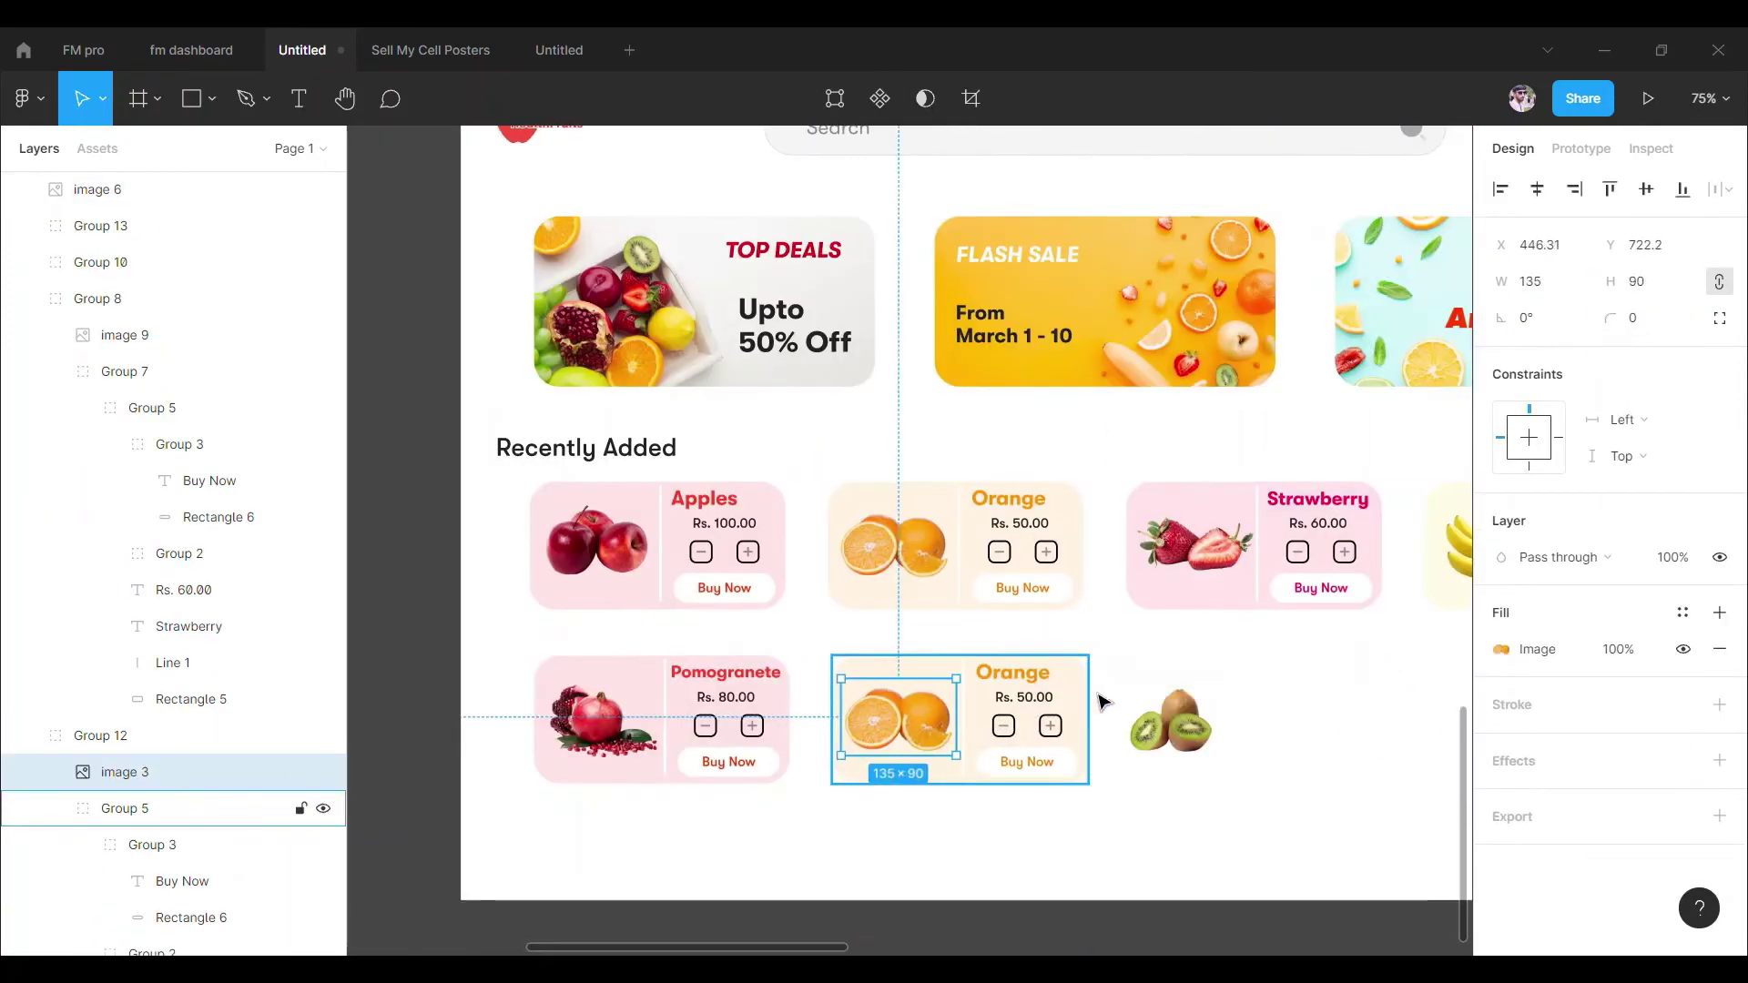
pyautogui.press('Delete')
pyautogui.doubleClick(1170, 719)
pyautogui.moveTo(1170, 719); pyautogui.dragTo(901, 728)
pyautogui.click(1538, 282)
pyautogui.write('165.5')
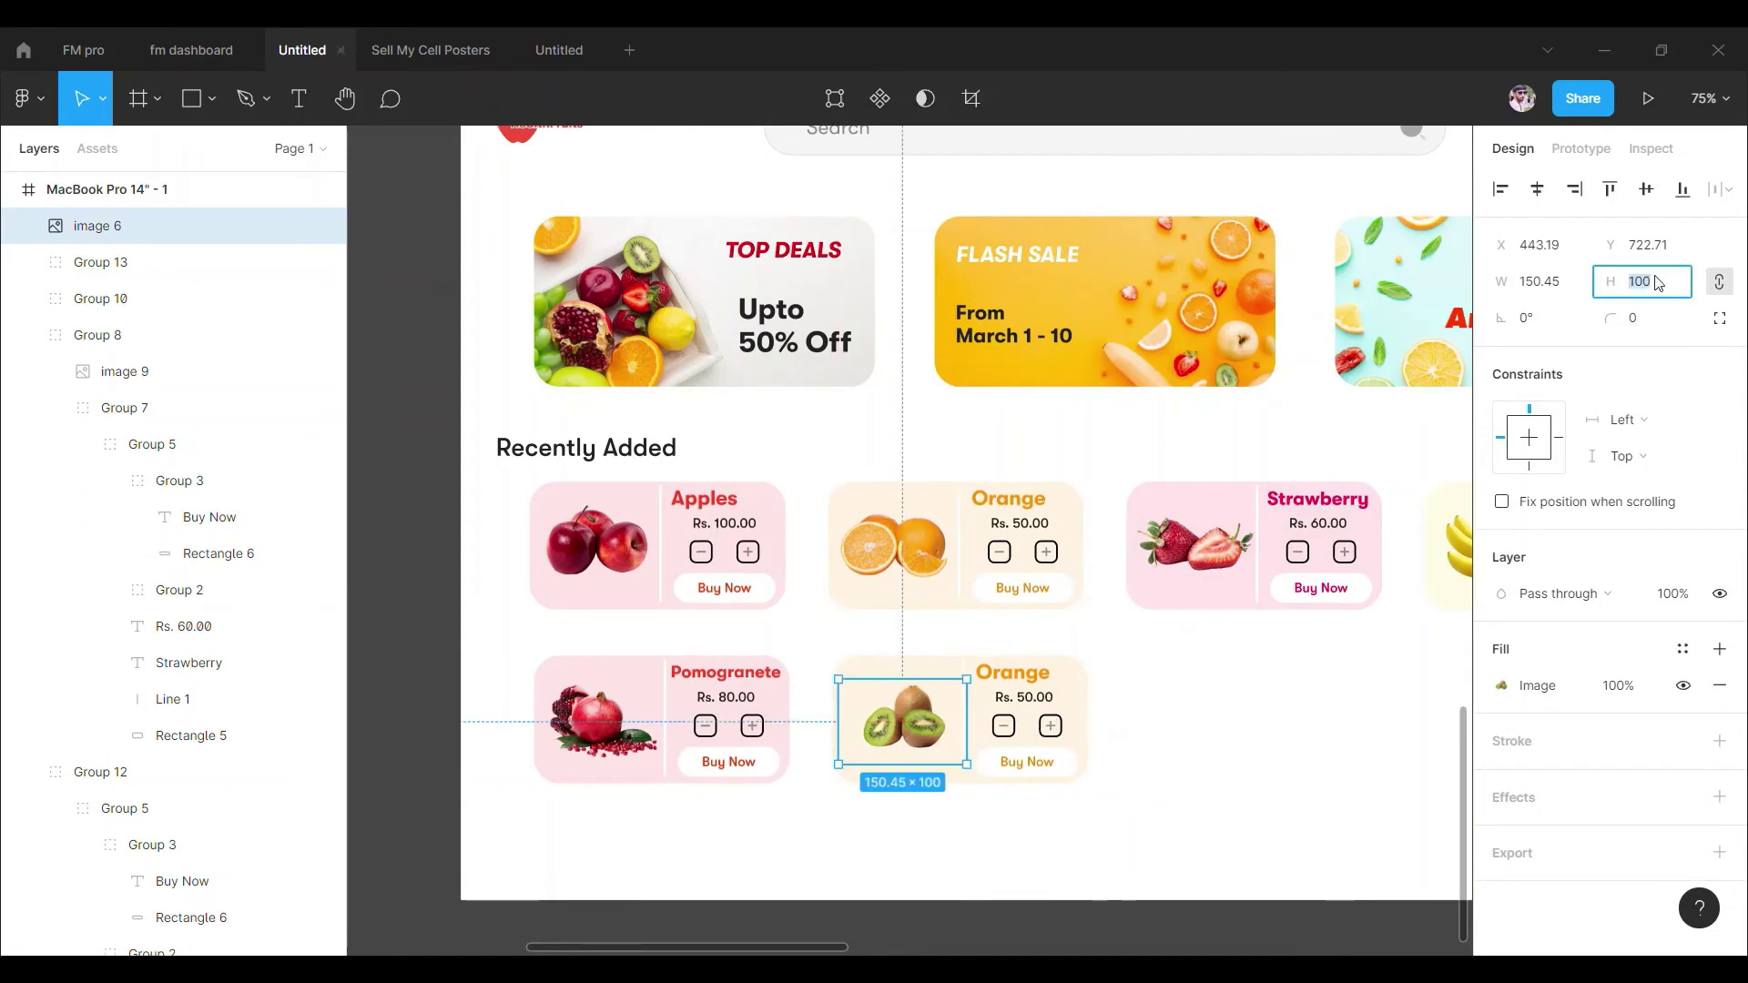
# Rename the card to Kiwi and colour the name with a brown sampled from the kiwi.
pyautogui.click(1041, 678)
pyautogui.write('Kiw')
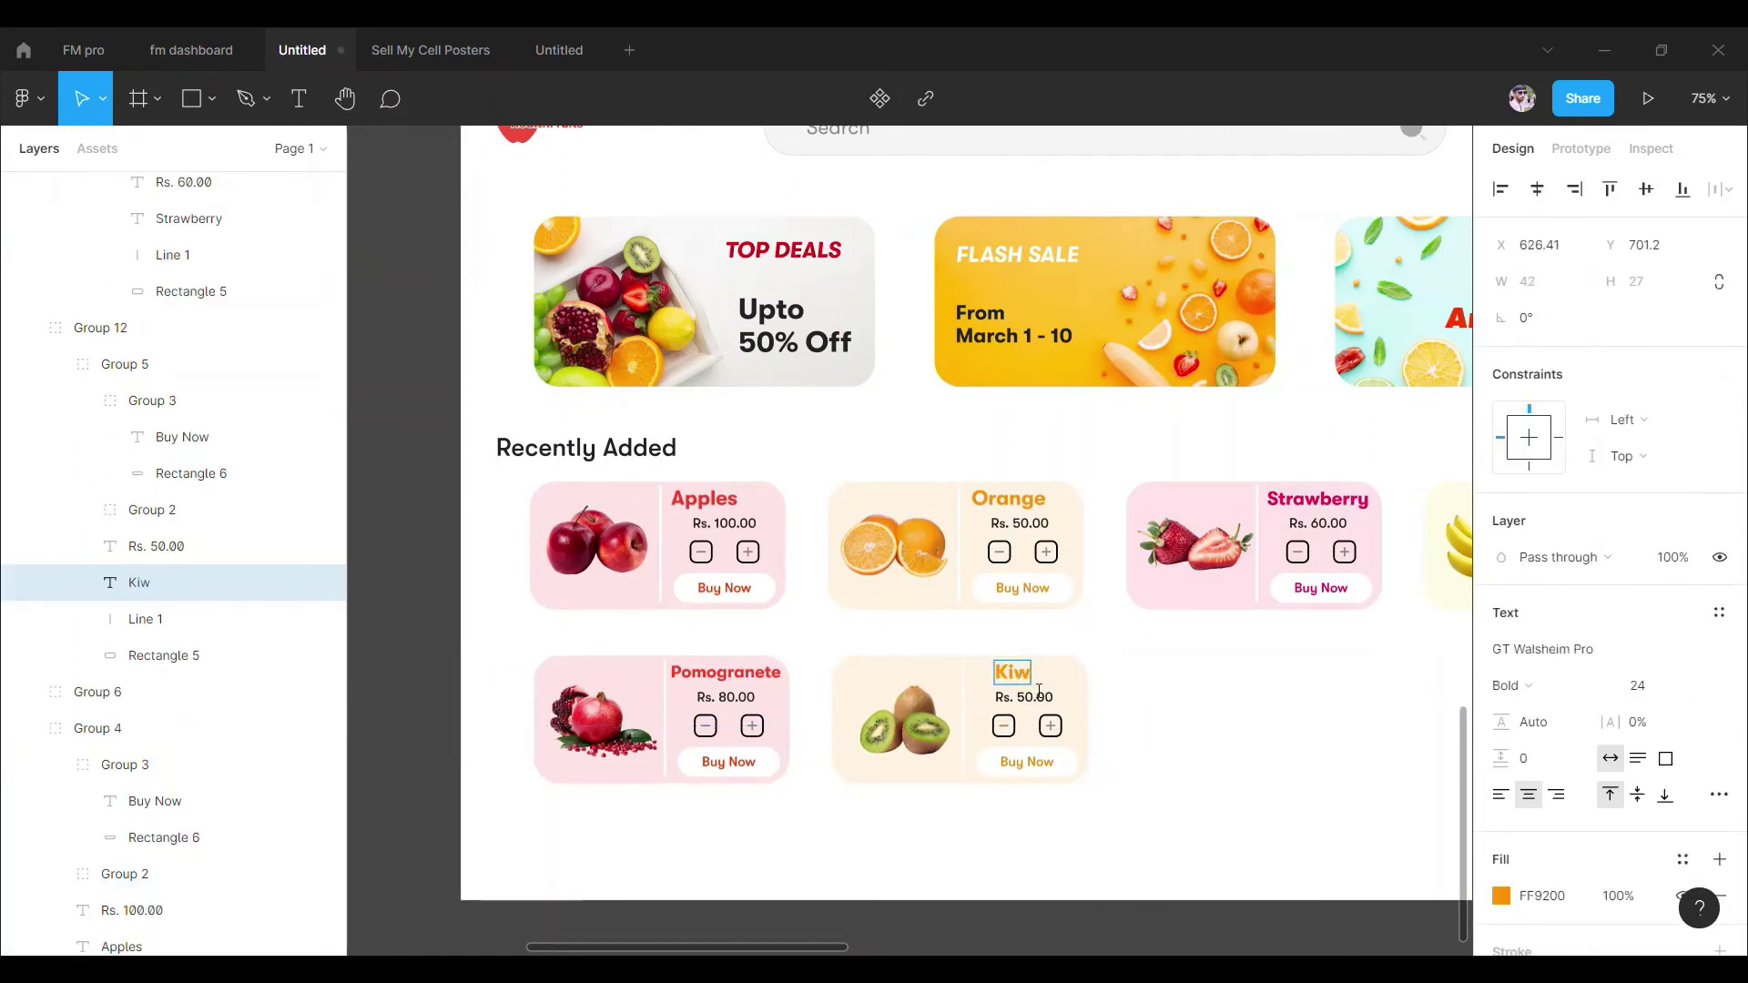
pyautogui.write('i')
pyautogui.press('Escape')
pyautogui.click(1501, 896)
pyautogui.click(1232, 702)
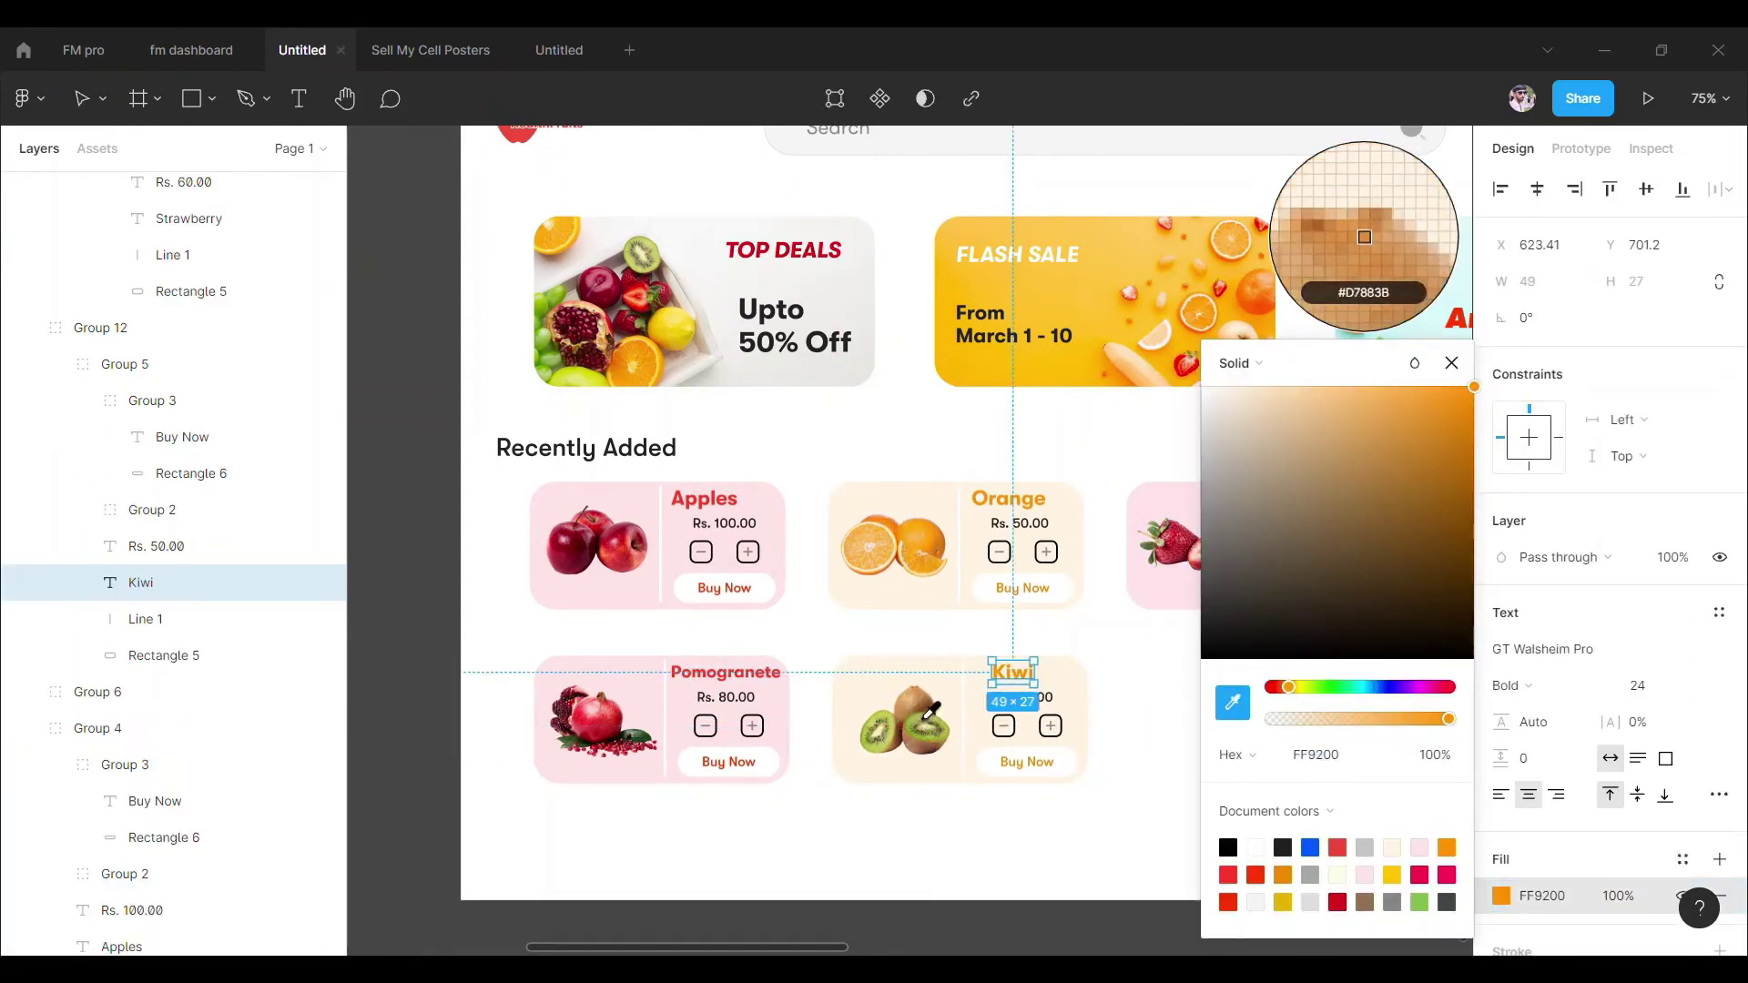
pyautogui.click(1364, 237)
pyautogui.press('Escape')
# Eyedrop the peach card colour onto the Kiwi card background and check the Buy Now text colour.
pyautogui.click(1070, 773)
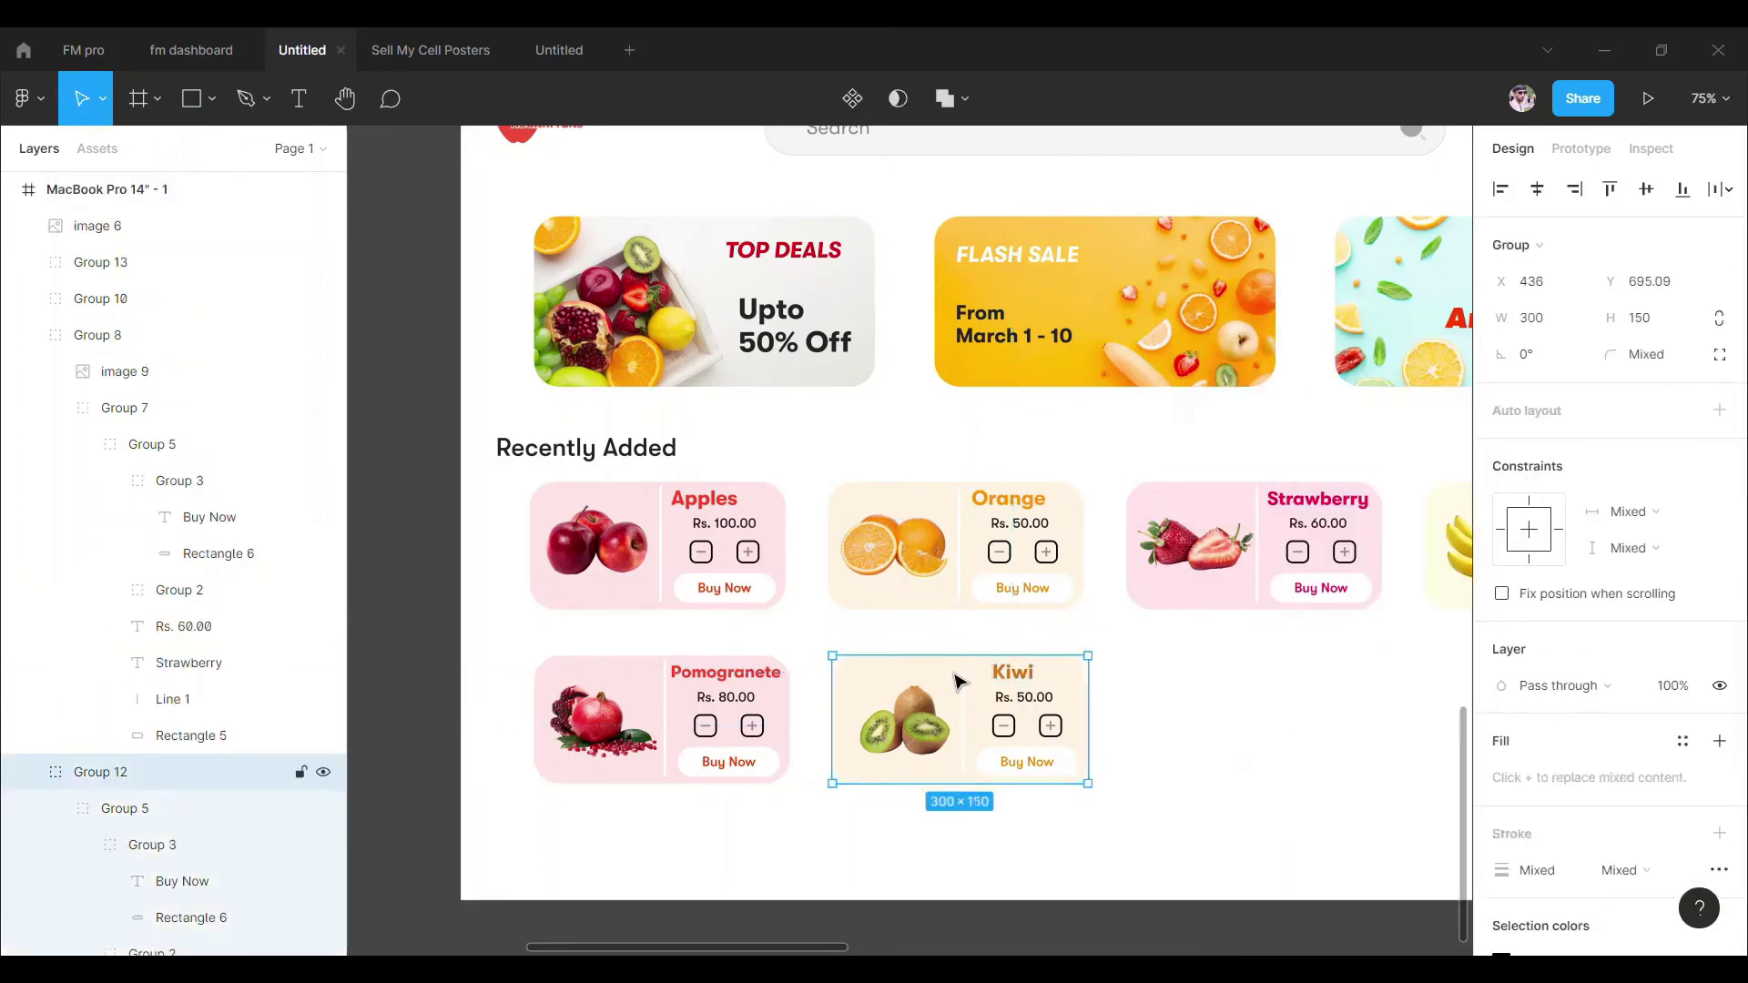
pyautogui.click(1500, 649)
pyautogui.click(1233, 701)
pyautogui.scroll(10, 951, 717)
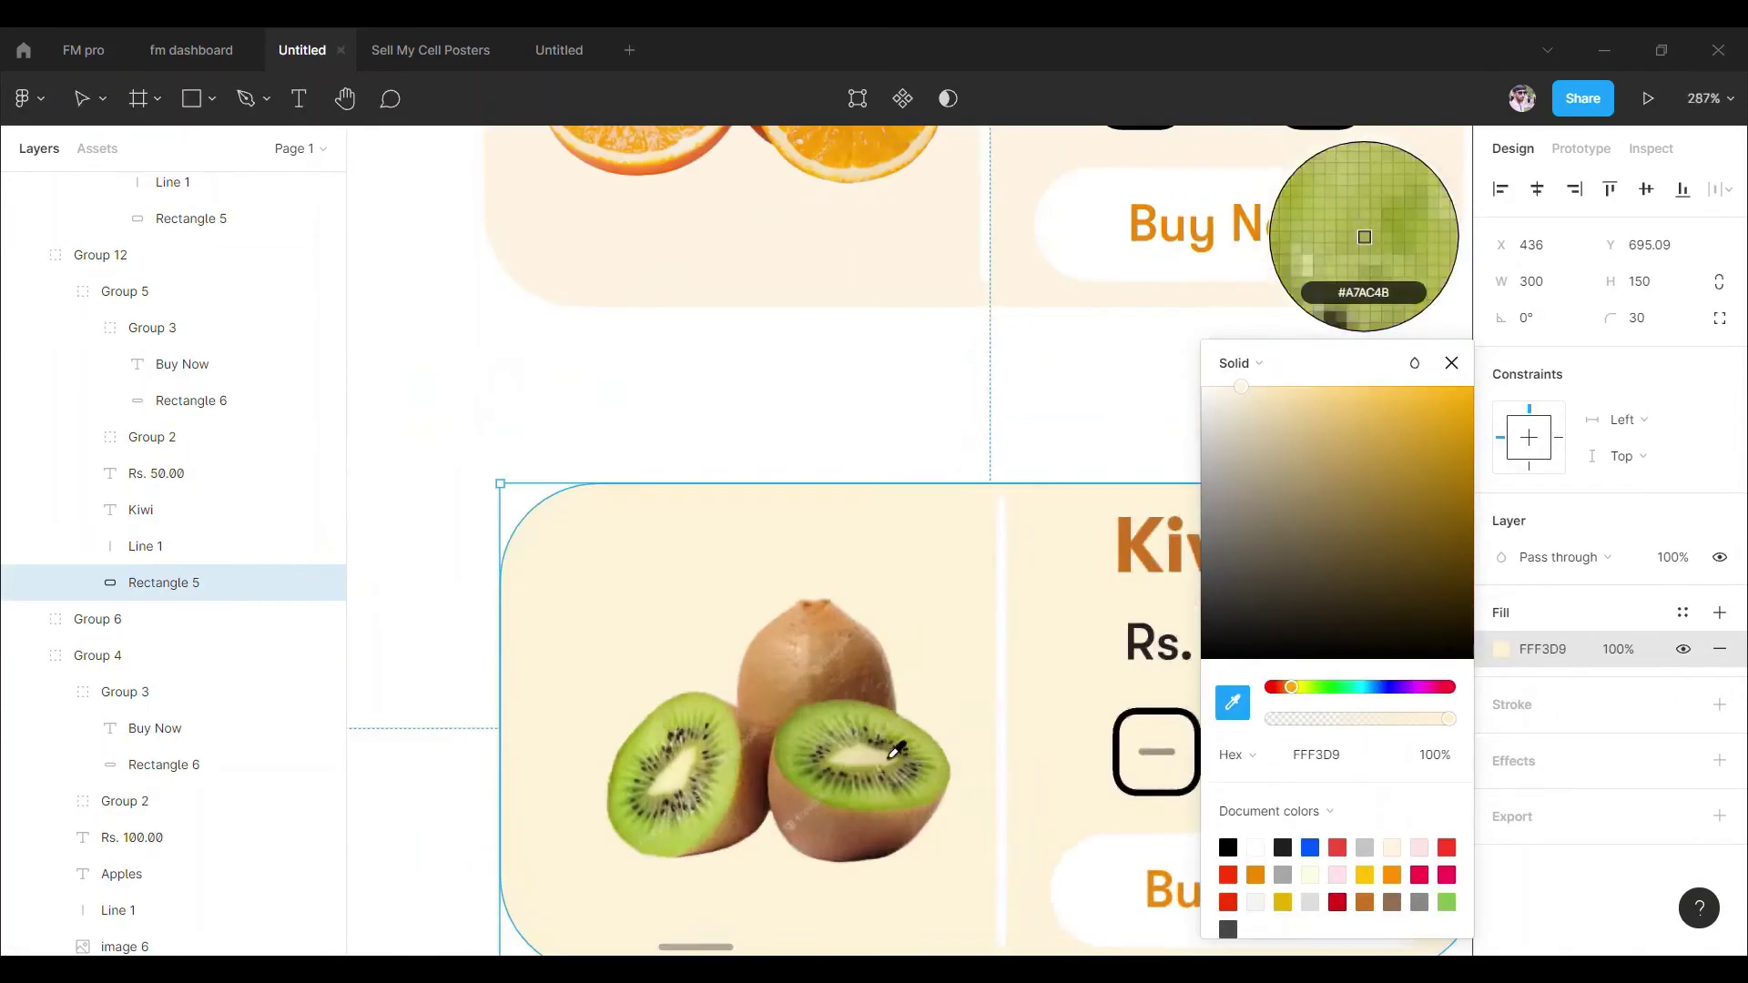
pyautogui.click(1250, 386)
pyautogui.press('i')
pyautogui.click(1365, 234)
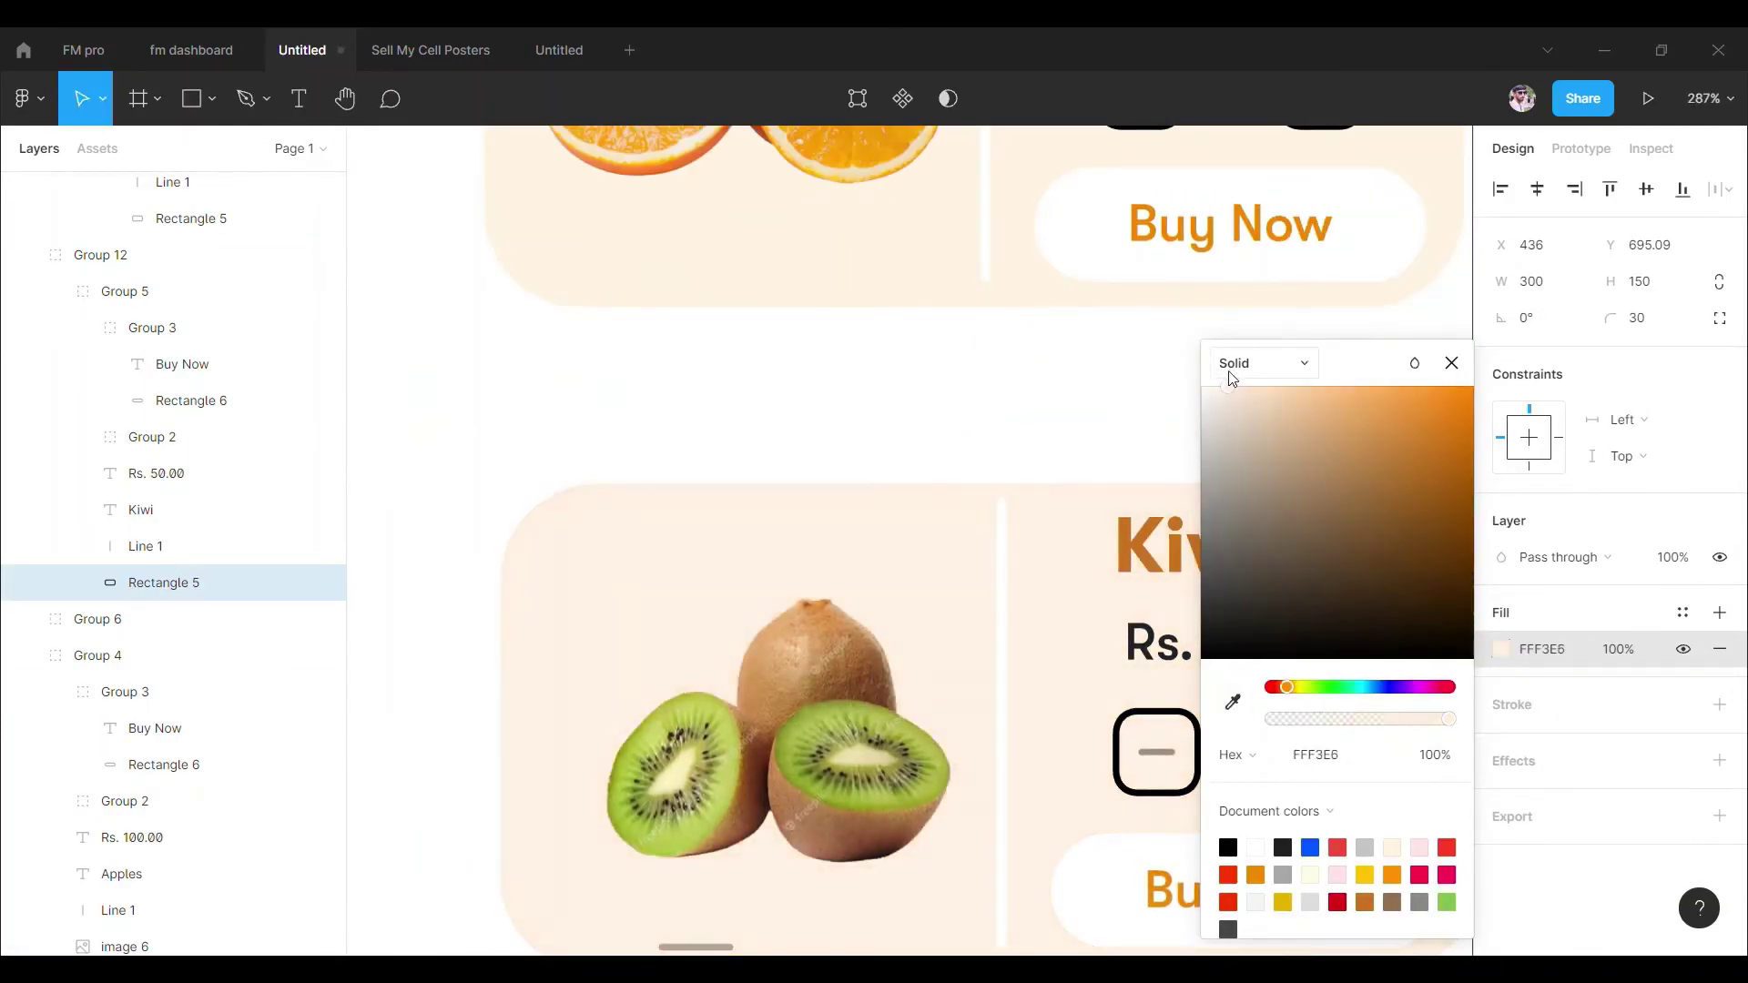
pyautogui.scroll(-5, 1232, 378)
pyautogui.click(1311, 687)
pyautogui.click(1502, 893)
pyautogui.press('Escape')
# Duplicate the Strawberry card into the second row.
pyautogui.scroll(-5, 1293, 219)
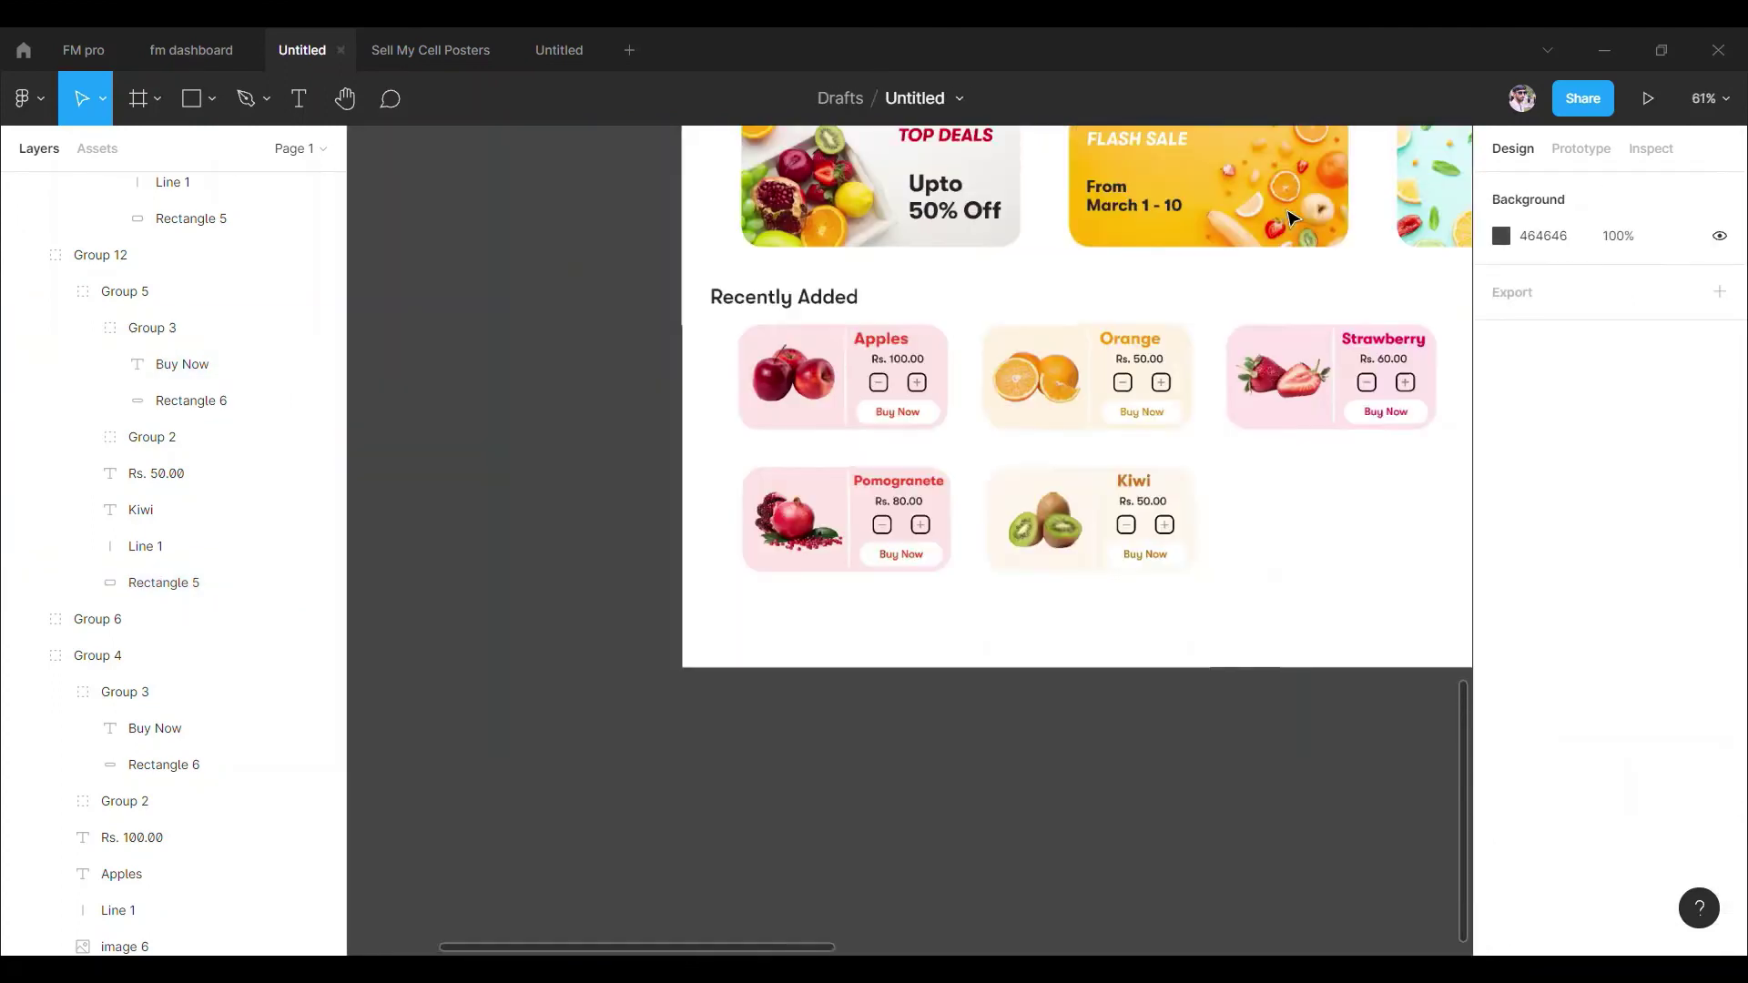
pyautogui.scroll(-2, 1229, 585)
pyautogui.scroll(-2, 1236, 586)
pyautogui.scroll(-5, 1007, 608)
pyautogui.scroll(4, 991, 650)
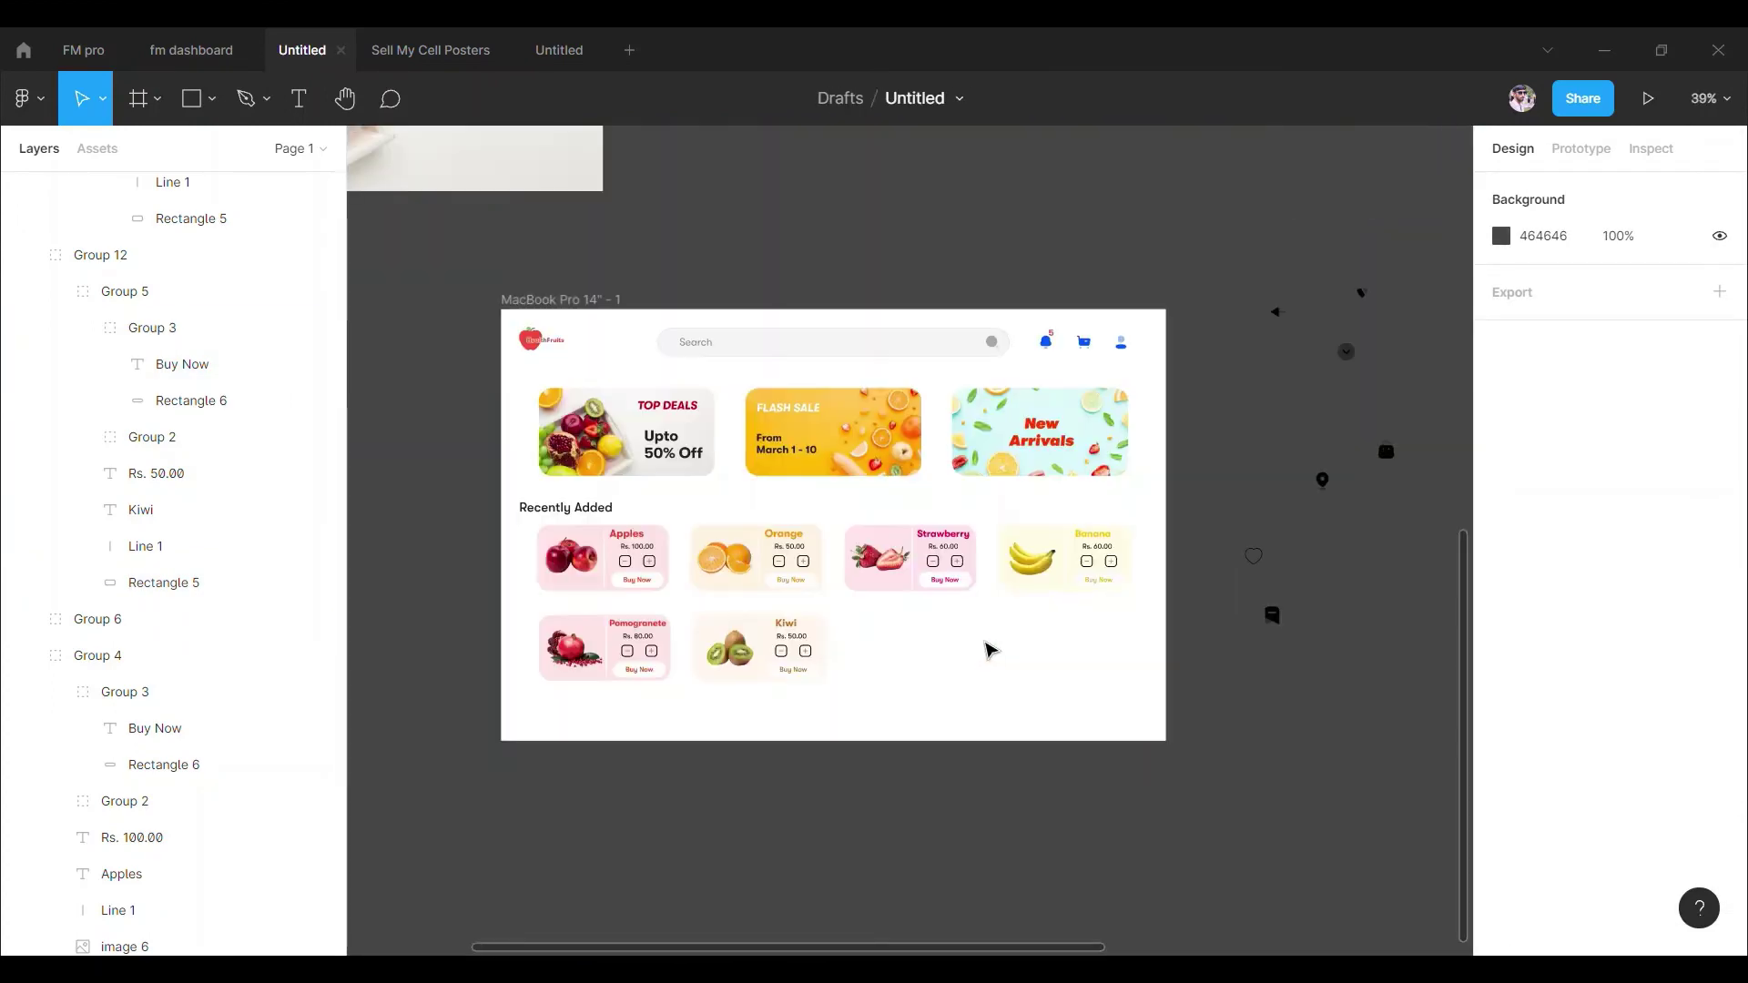
pyautogui.scroll(1, 990, 650)
pyautogui.moveTo(922, 630)
pyautogui.mouseDown()
pyautogui.moveTo(1070, 730)
pyautogui.moveTo(1020, 683)
pyautogui.mouseUp()
# Turn on rulers and place a copy of the Apples card beside the Kiwi card.
pyautogui.scroll(5, 1133, 705)
pyautogui.click(1710, 98)
pyautogui.click(1533, 499)
pyautogui.hscroll(-3, 1020, 683)
pyautogui.hscroll(-5, 1248, 402)
pyautogui.click(449, 402)
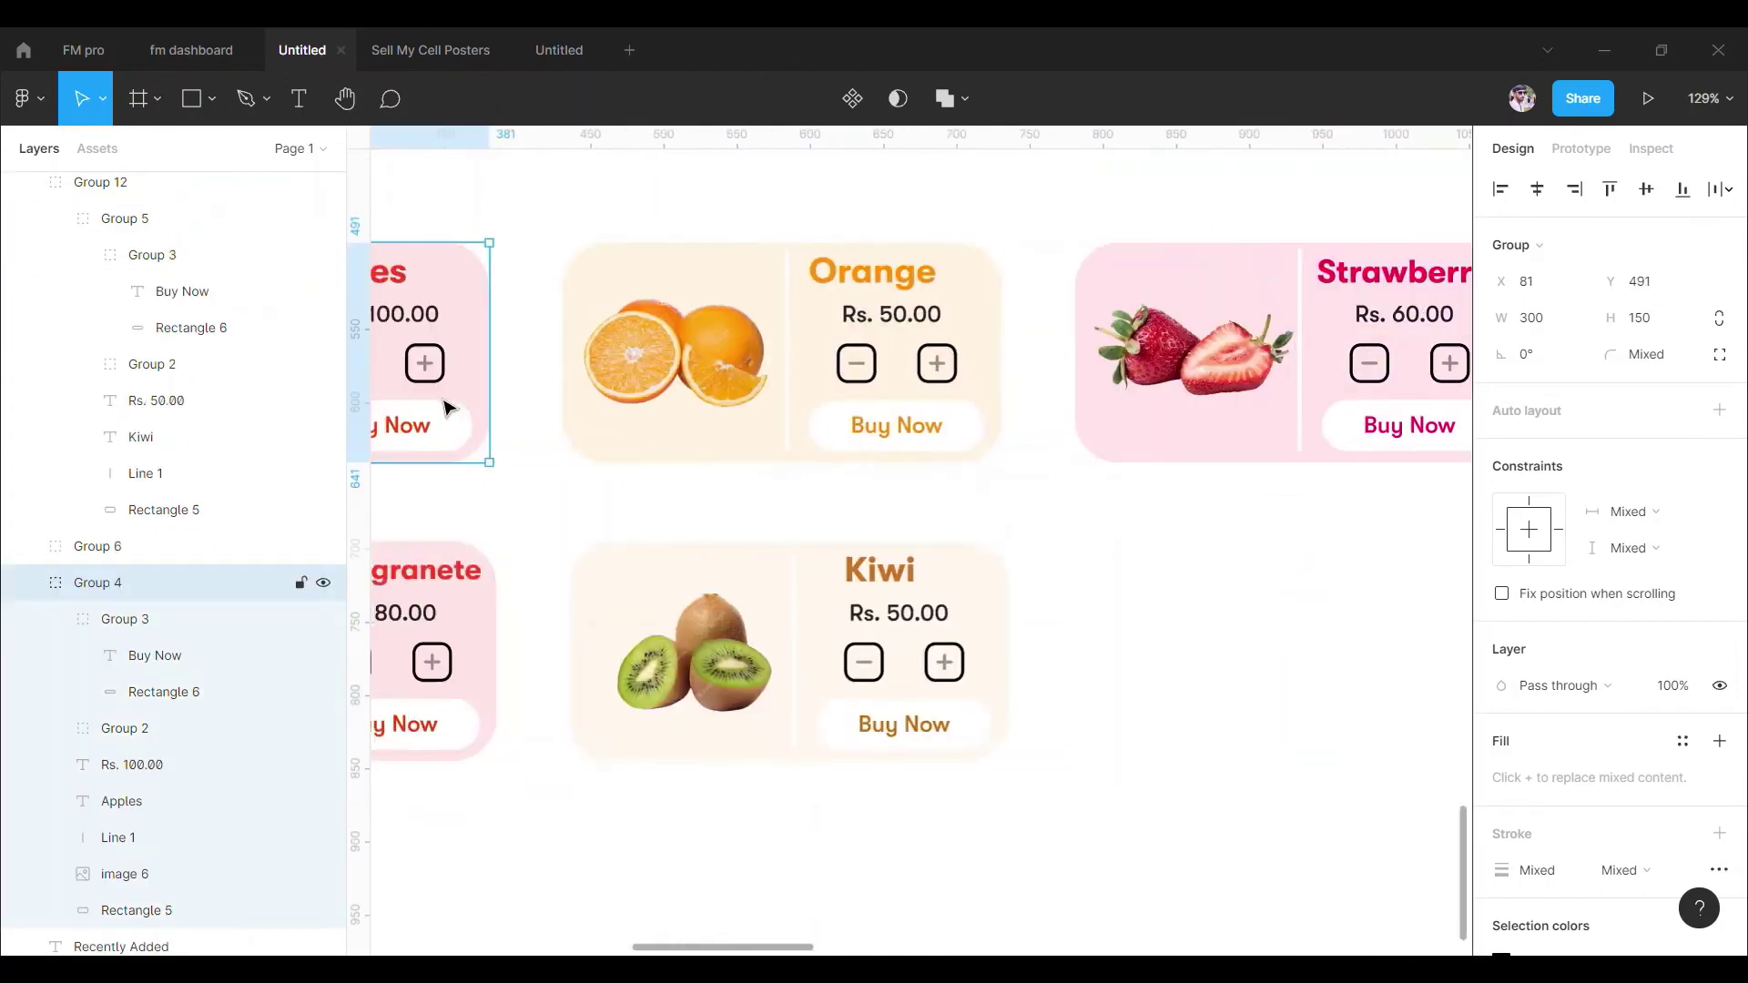
pyautogui.moveTo(449, 401); pyautogui.dragTo(1184, 709)
# Draw a text box below the product grid.
pyautogui.scroll(-5, 1147, 713)
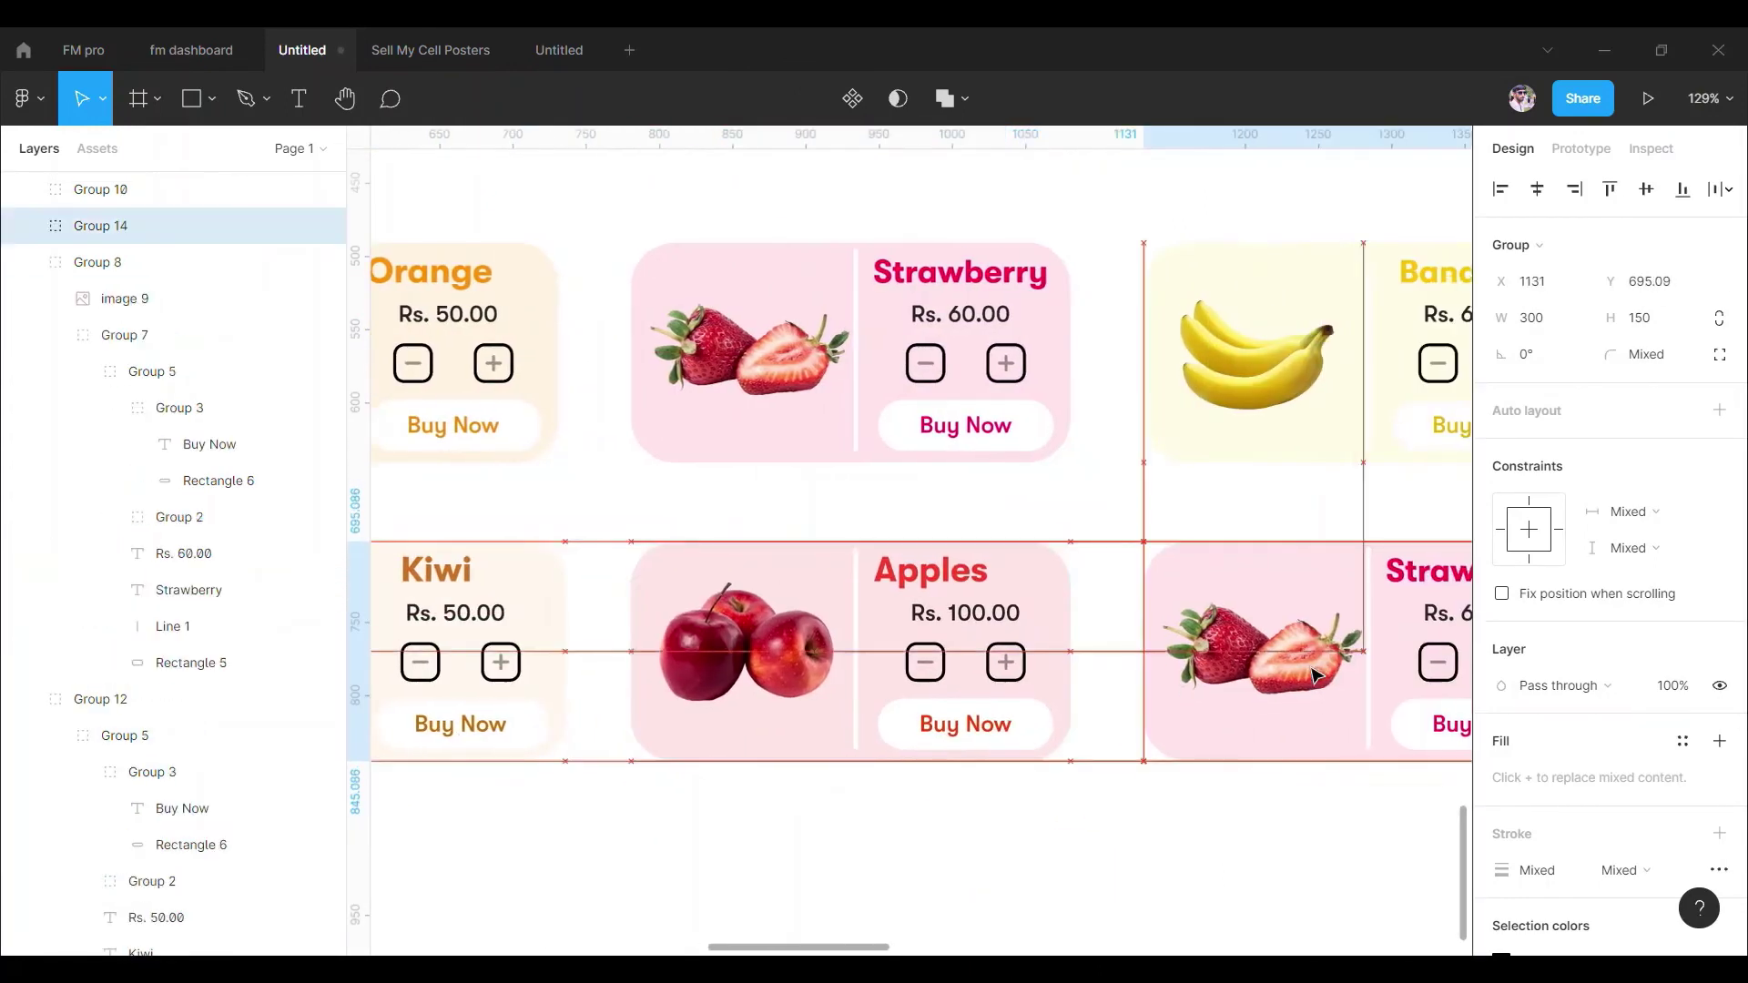
pyautogui.scroll(-5, 1108, 511)
pyautogui.scroll(5, 842, 693)
pyautogui.scroll(2, 788, 613)
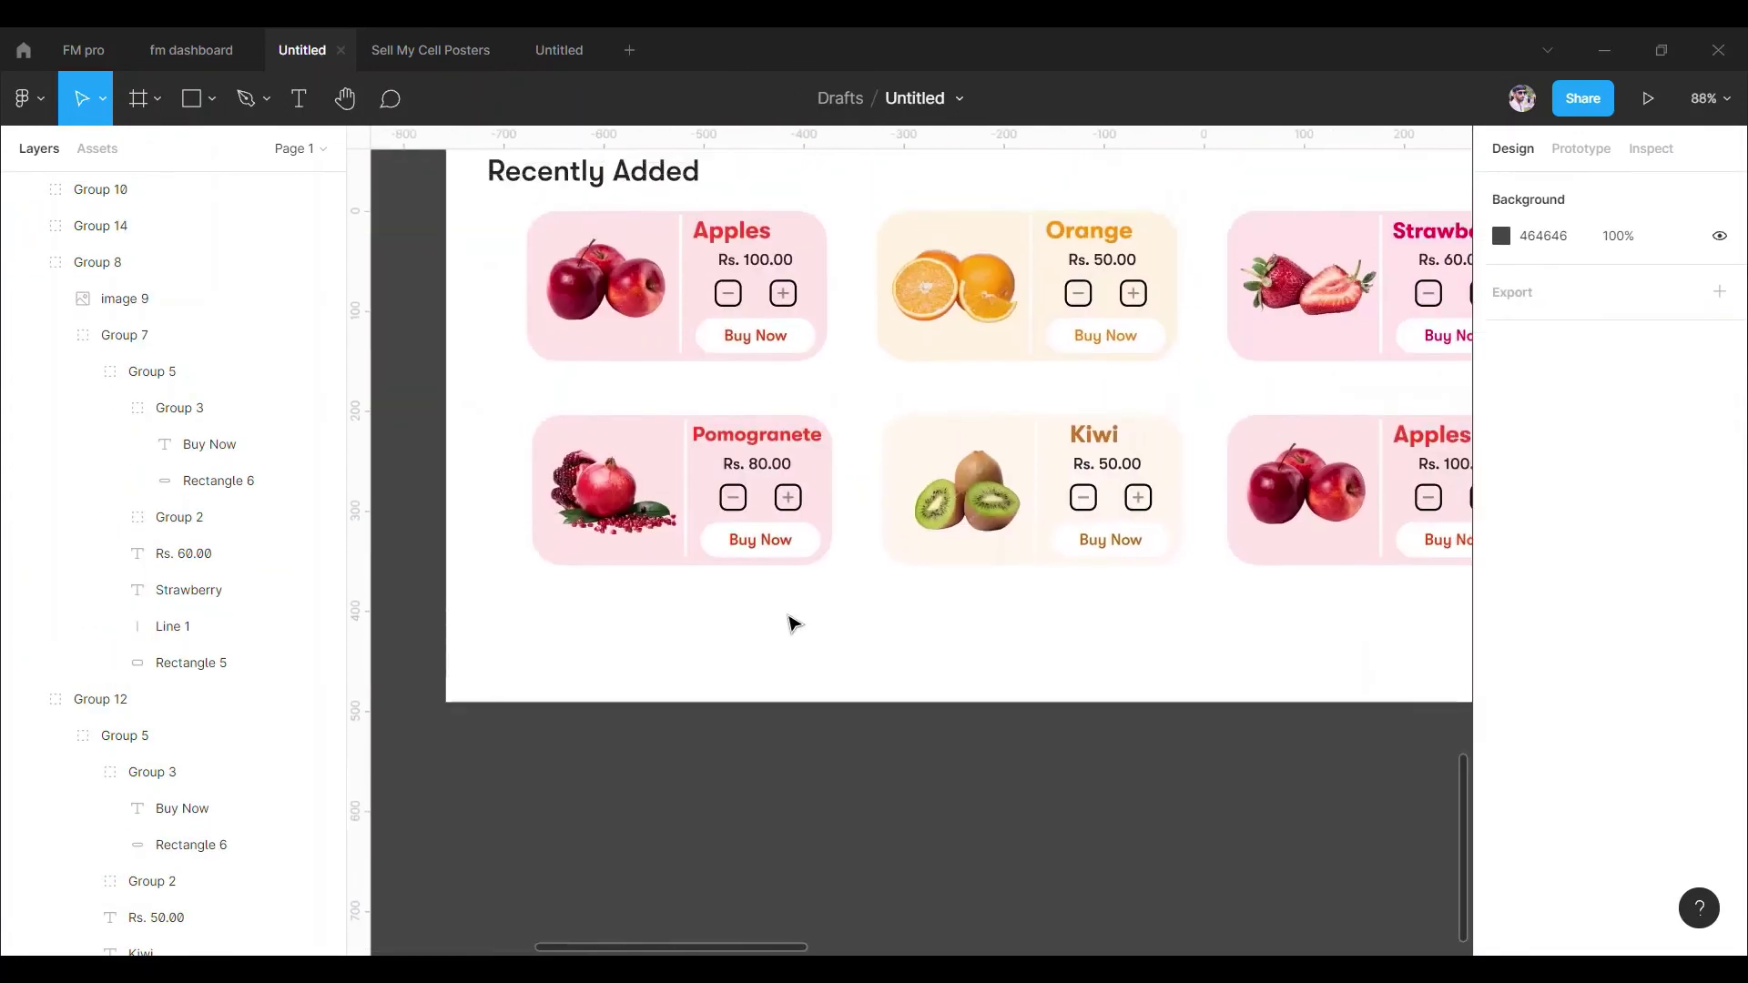
pyautogui.moveTo(582, 612); pyautogui.dragTo(852, 663)
# Draw a button rectangle below the Pomogranete card with corner radius 100.
pyautogui.press('Escape')
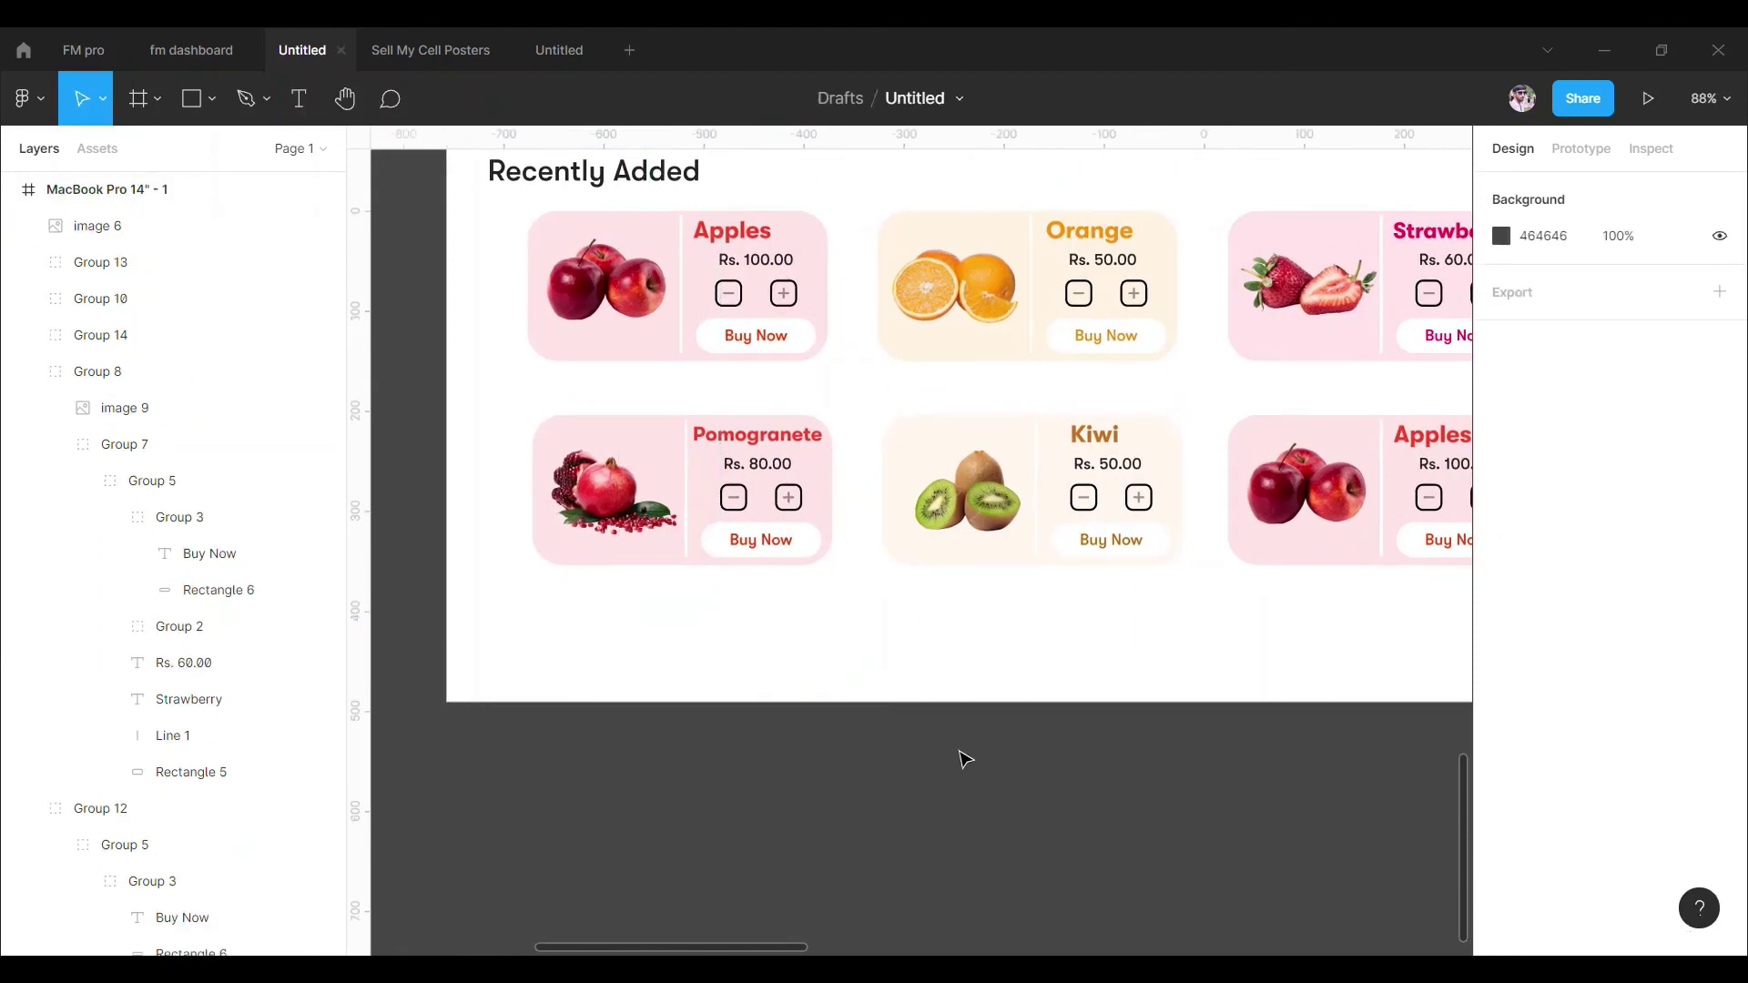
pyautogui.press('r')
pyautogui.moveTo(606, 620); pyautogui.dragTo(871, 678)
pyautogui.write('55')
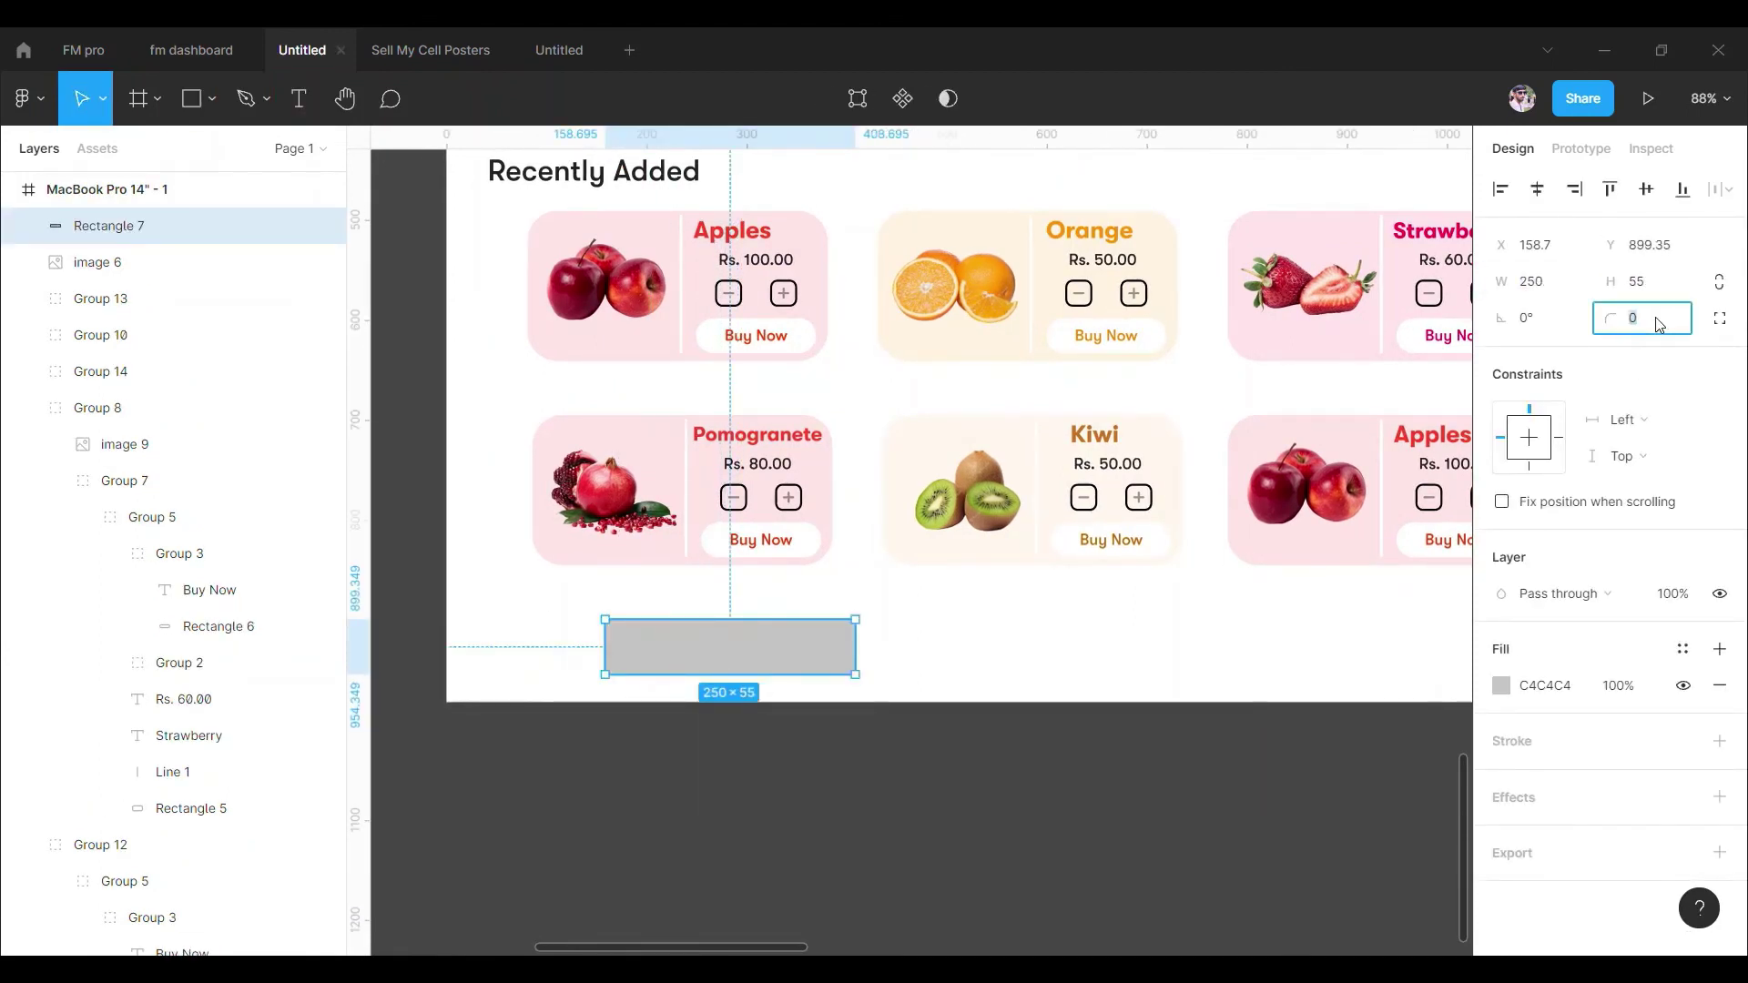
pyautogui.write('100')
pyautogui.click(1500, 686)
# Fill the button with a horizontal dark linear gradient ending in black.
pyautogui.click(1232, 363)
pyautogui.click(1243, 391)
pyautogui.moveTo(730, 619); pyautogui.dragTo(605, 627)
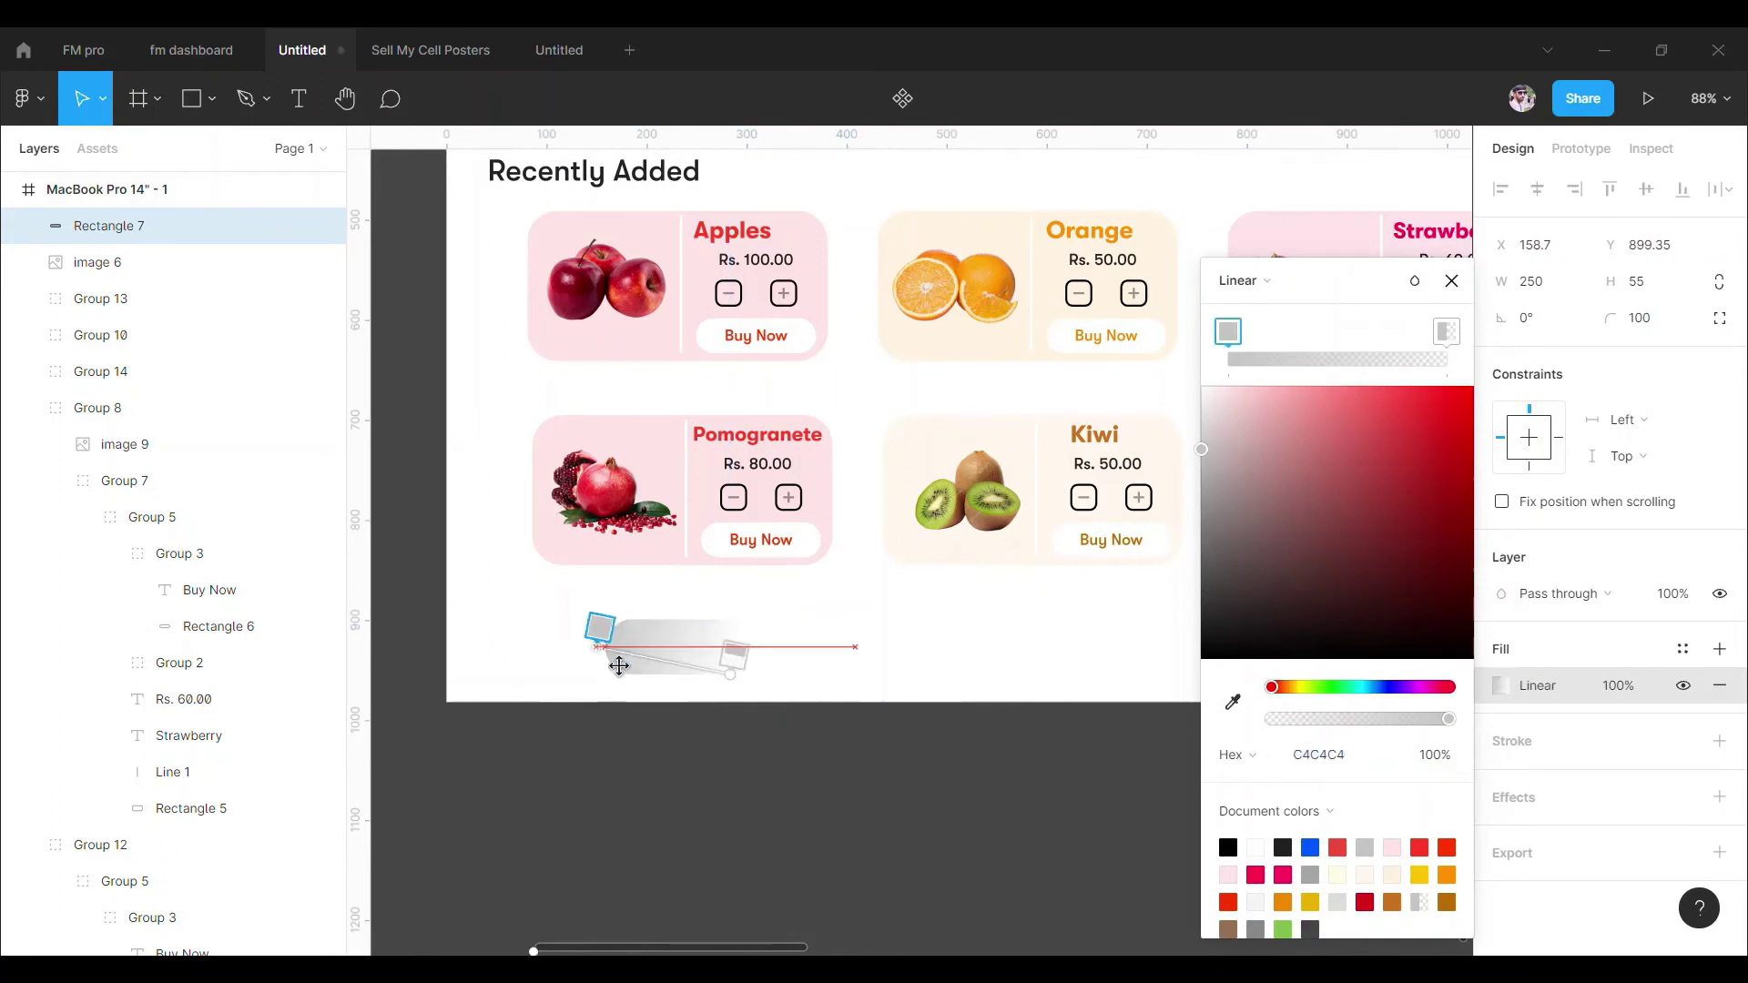
pyautogui.moveTo(828, 653); pyautogui.dragTo(862, 647)
pyautogui.click(1247, 574)
pyautogui.moveTo(1346, 491); pyautogui.dragTo(1206, 637)
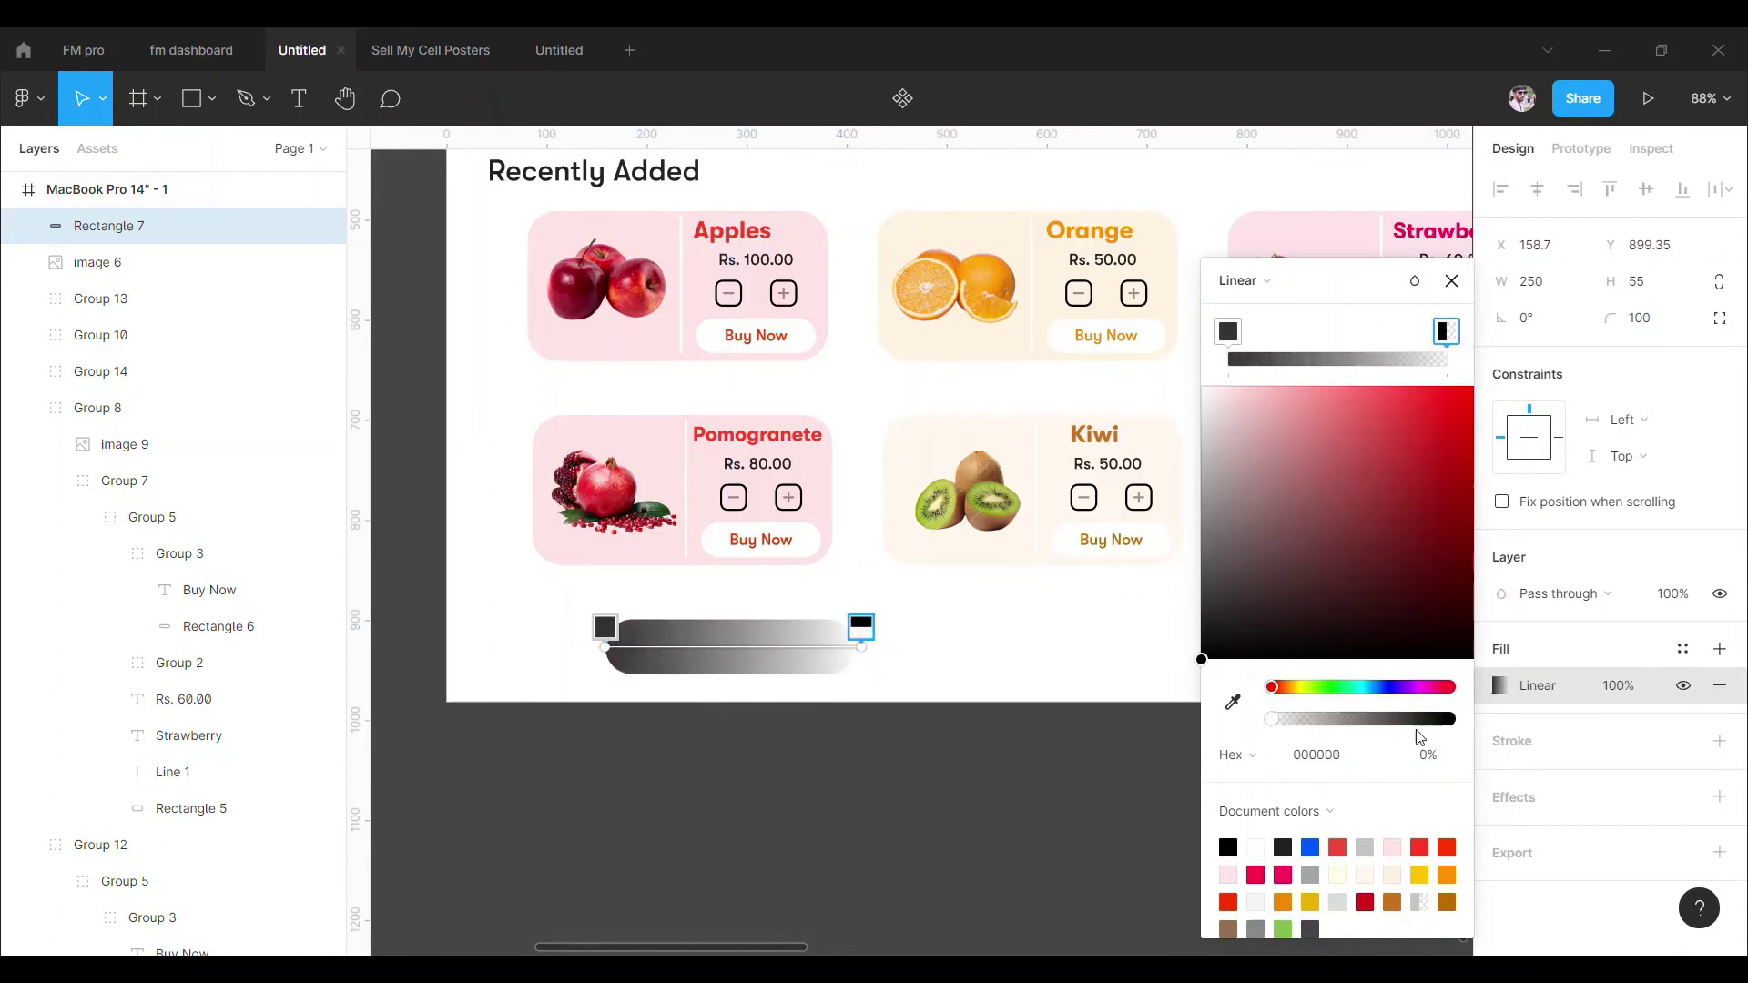
pyautogui.press('Escape')
# Add a size-24 'Explore More' label centred on the button.
pyautogui.press('t')
pyautogui.moveTo(637, 629); pyautogui.dragTo(822, 813)
pyautogui.write('Explore More')
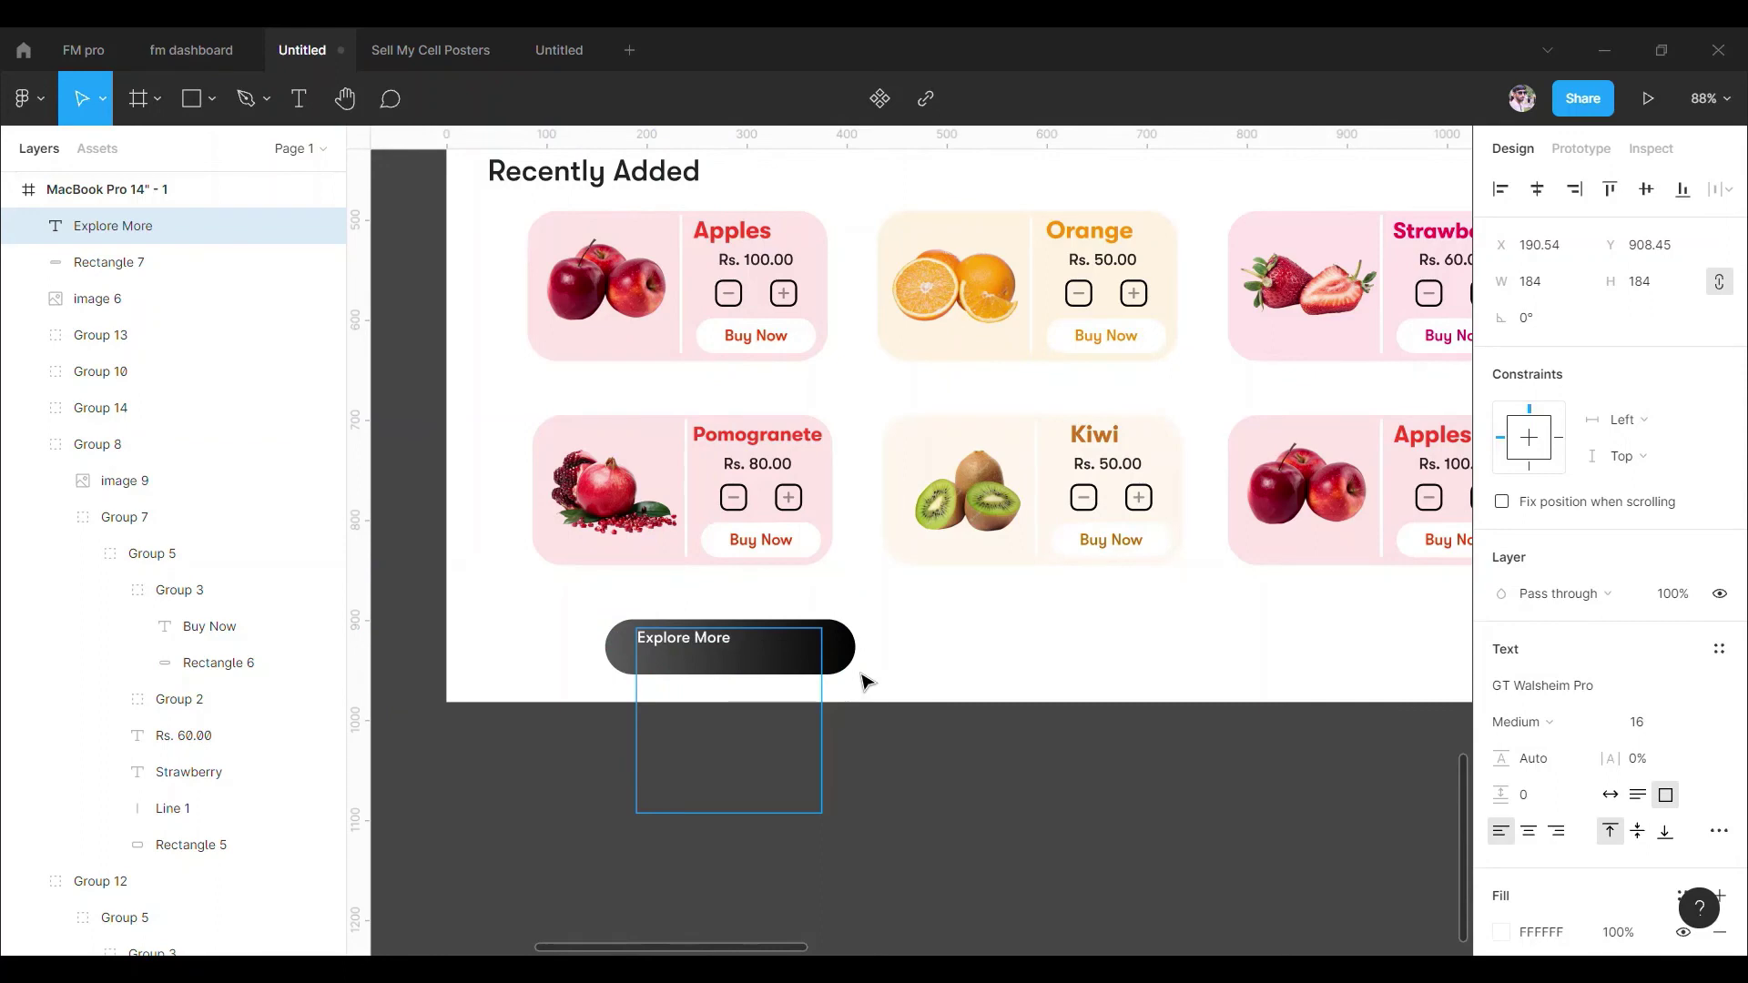
pyautogui.press('Escape')
pyautogui.click(1637, 722)
pyautogui.write('24')
pyautogui.press('Return')
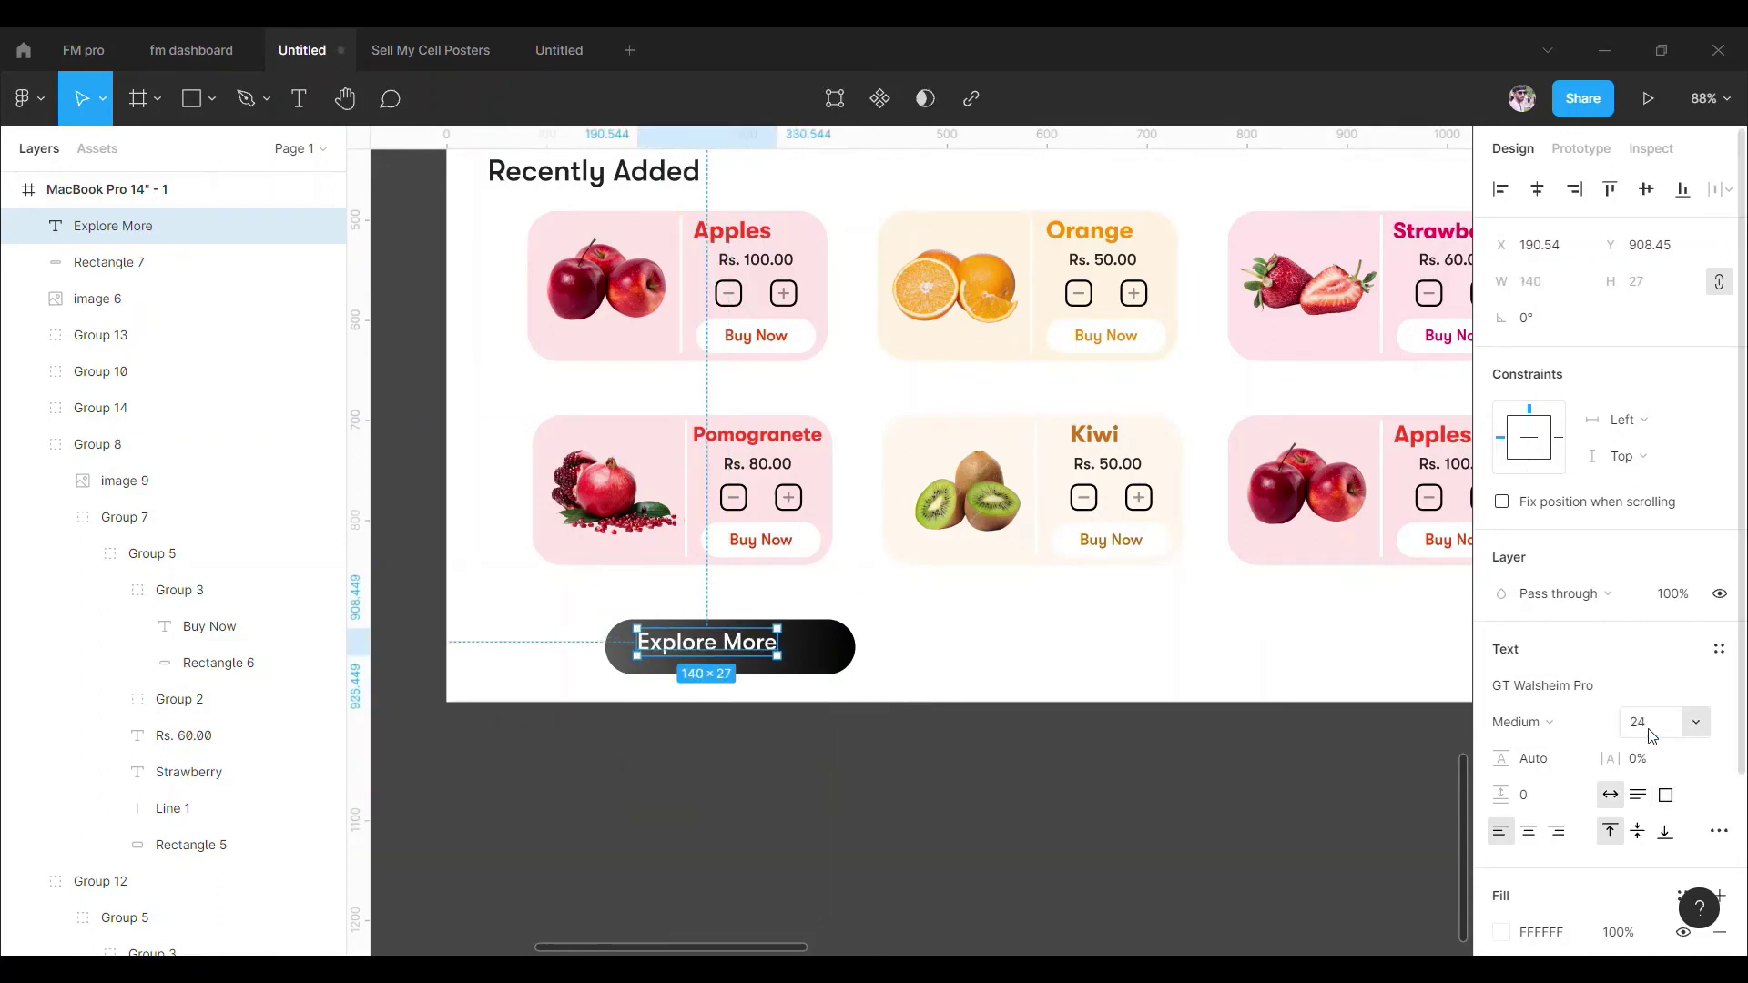
pyautogui.moveTo(758, 661); pyautogui.dragTo(772, 665)
# Group the label with the button shape and move the group under the grid.
pyautogui.keyDown('shift'); pyautogui.click(833, 648); pyautogui.keyUp('shift')
pyautogui.hotkey('ctrl', 'g')
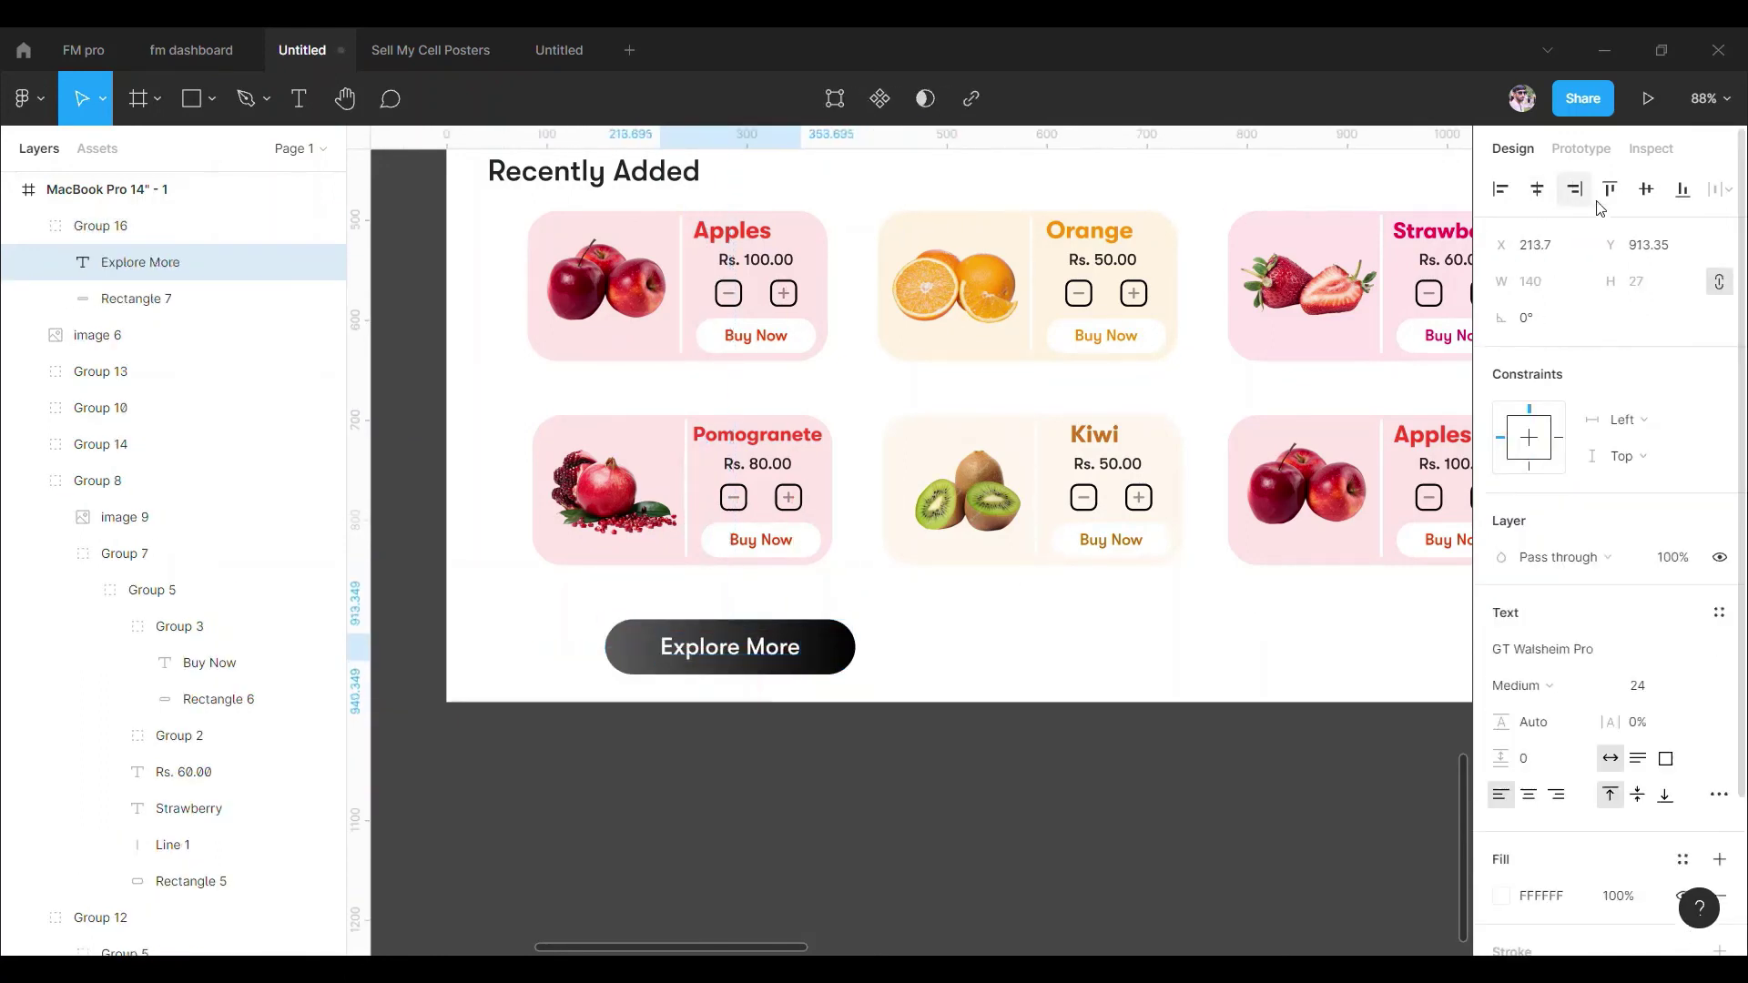
pyautogui.press('Escape')
pyautogui.hotkey('shift', '1')
pyautogui.scroll(5, 816, 666)
pyautogui.doubleClick(817, 667)
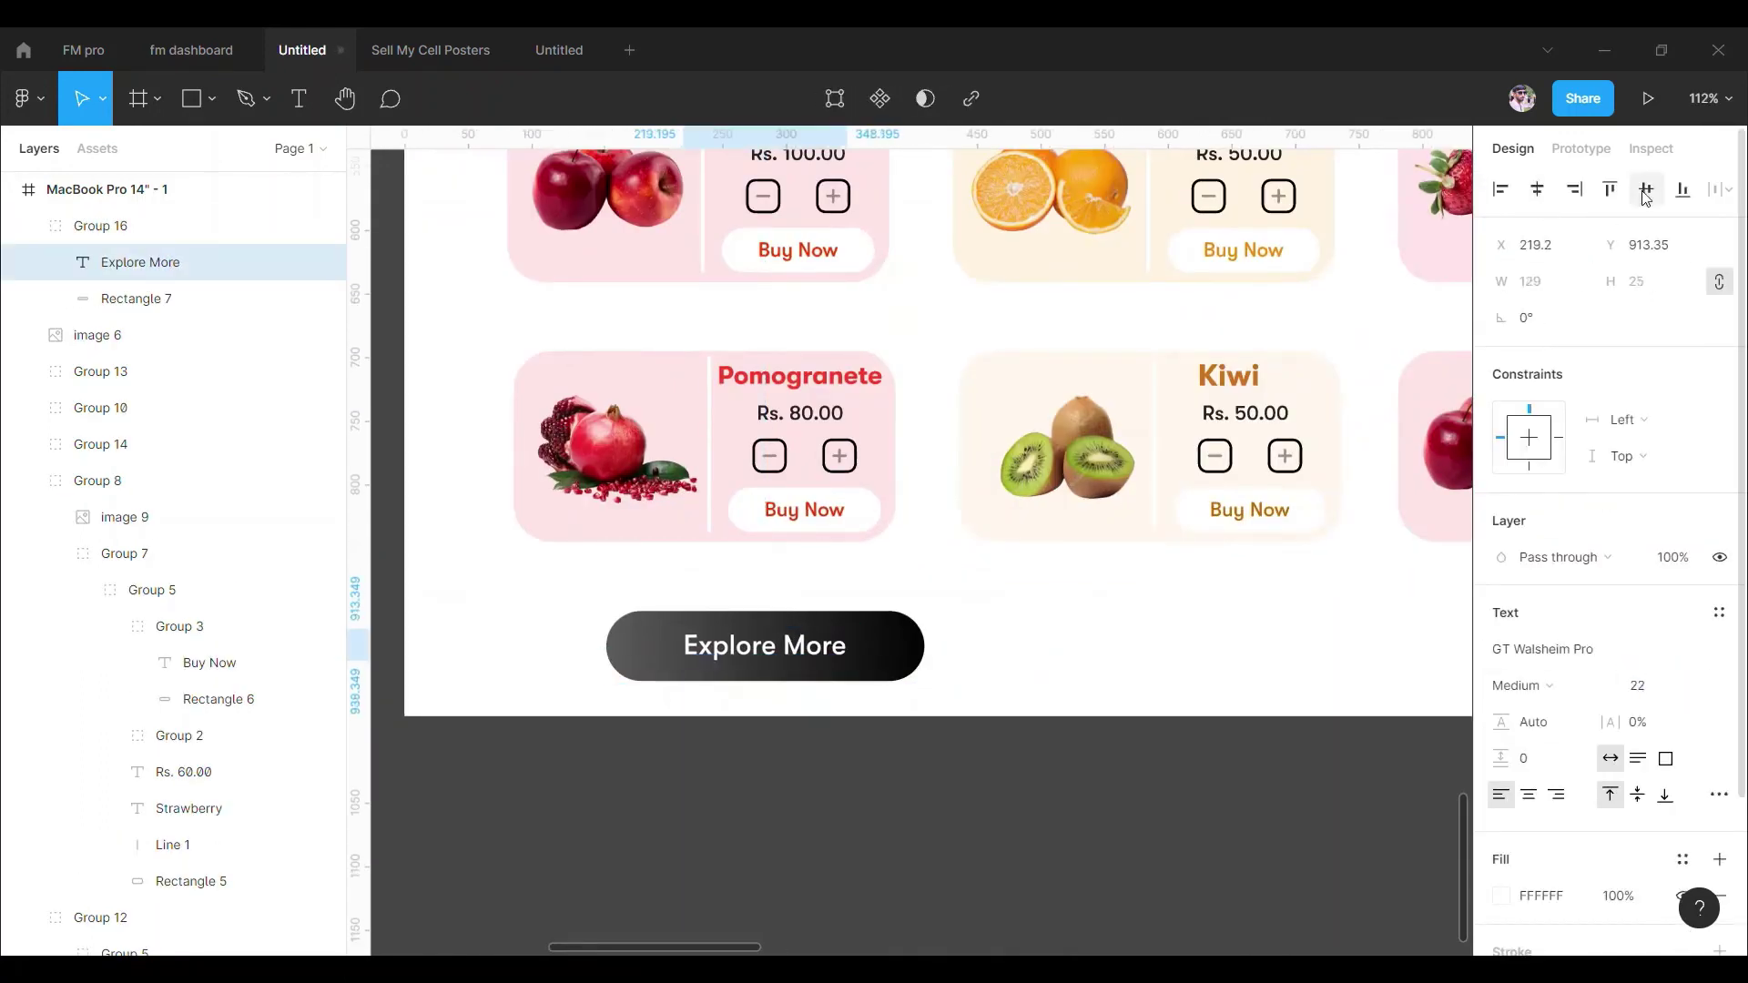
pyautogui.press('Escape')
pyautogui.moveTo(816, 666)
pyautogui.mouseDown()
pyautogui.moveTo(726, 658)
pyautogui.moveTo(1126, 716)
pyautogui.mouseUp()
pyautogui.press('Escape')
pyautogui.hscroll(3, 754, 728)
# Type the '50+ New Arrivals' text and enlarge the 50+ part.
pyautogui.write('t50+ New Arrivals')
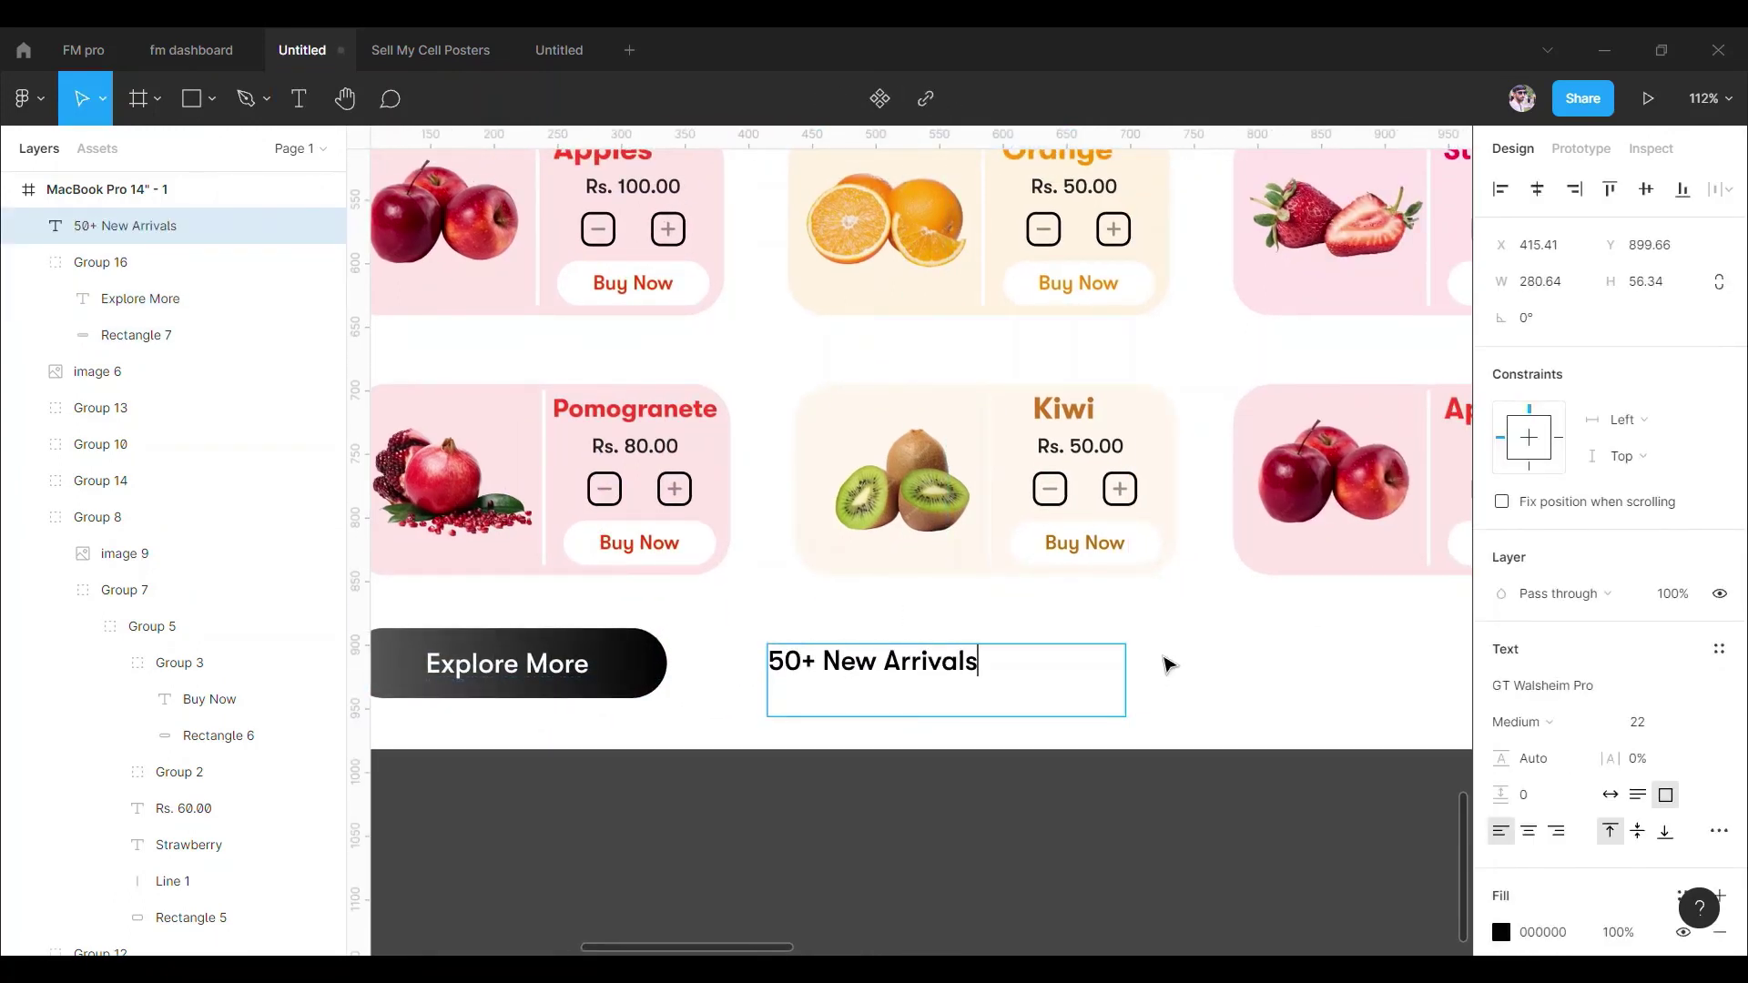
pyautogui.doubleClick(1128, 714)
pyautogui.moveTo(822, 661); pyautogui.dragTo(751, 679)
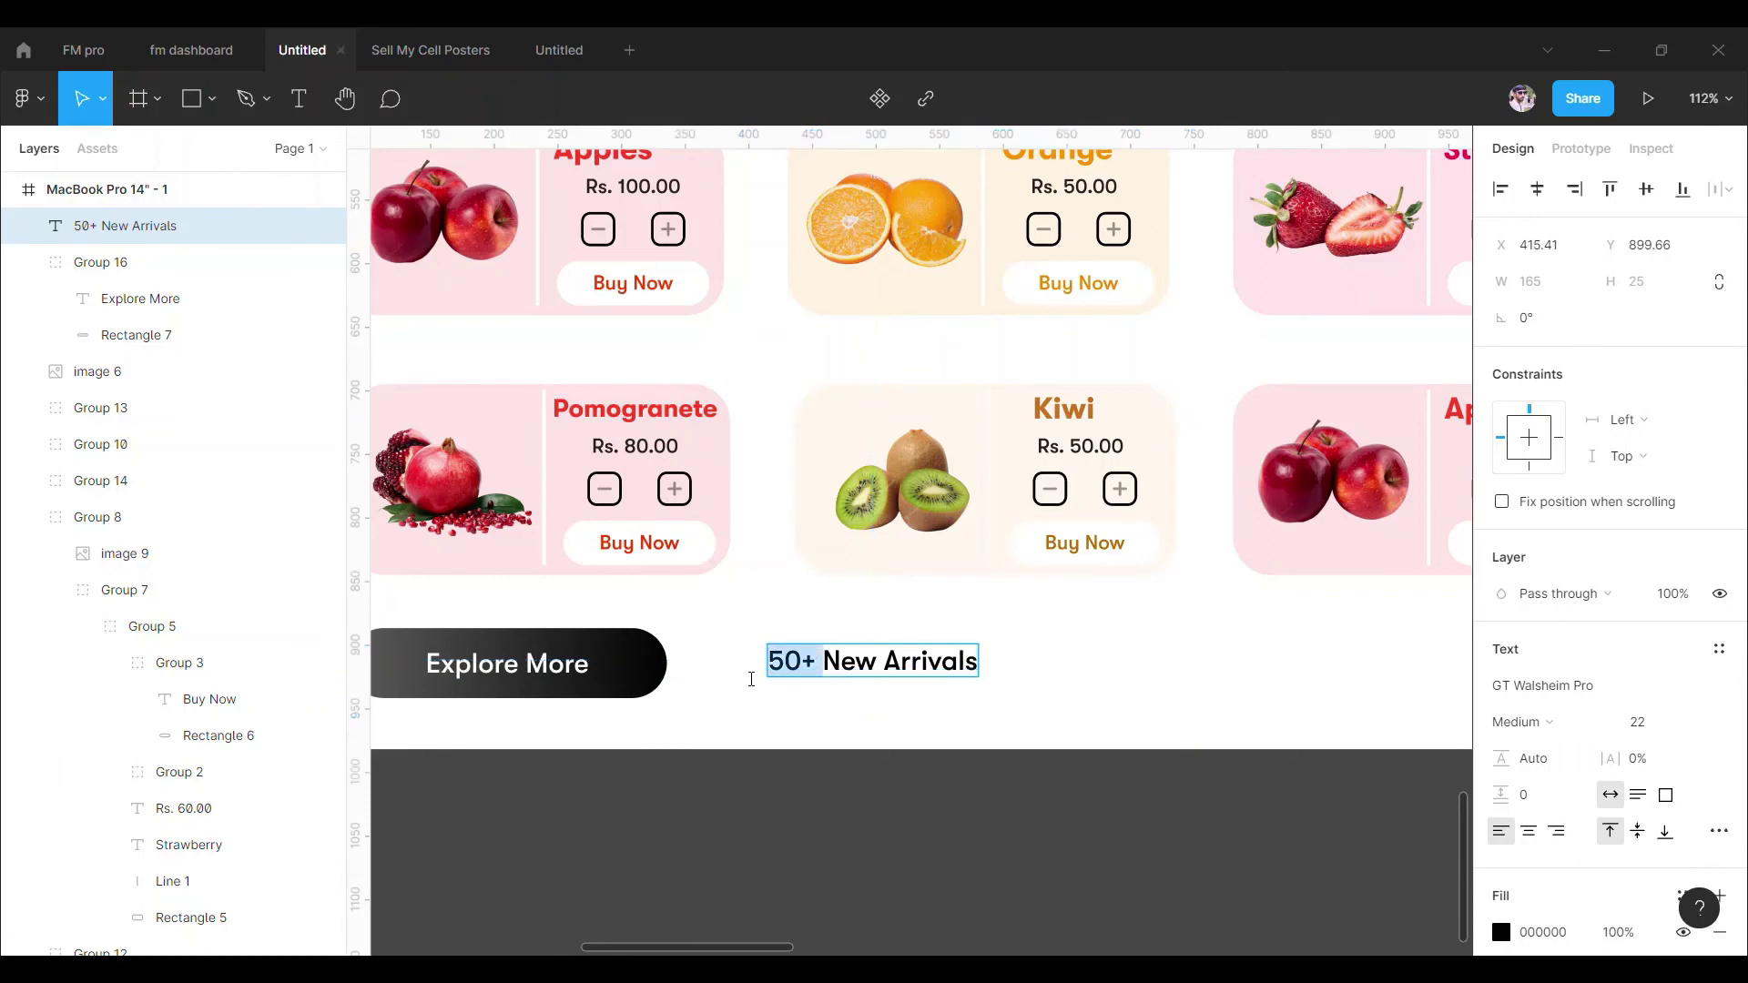
pyautogui.press('Return')
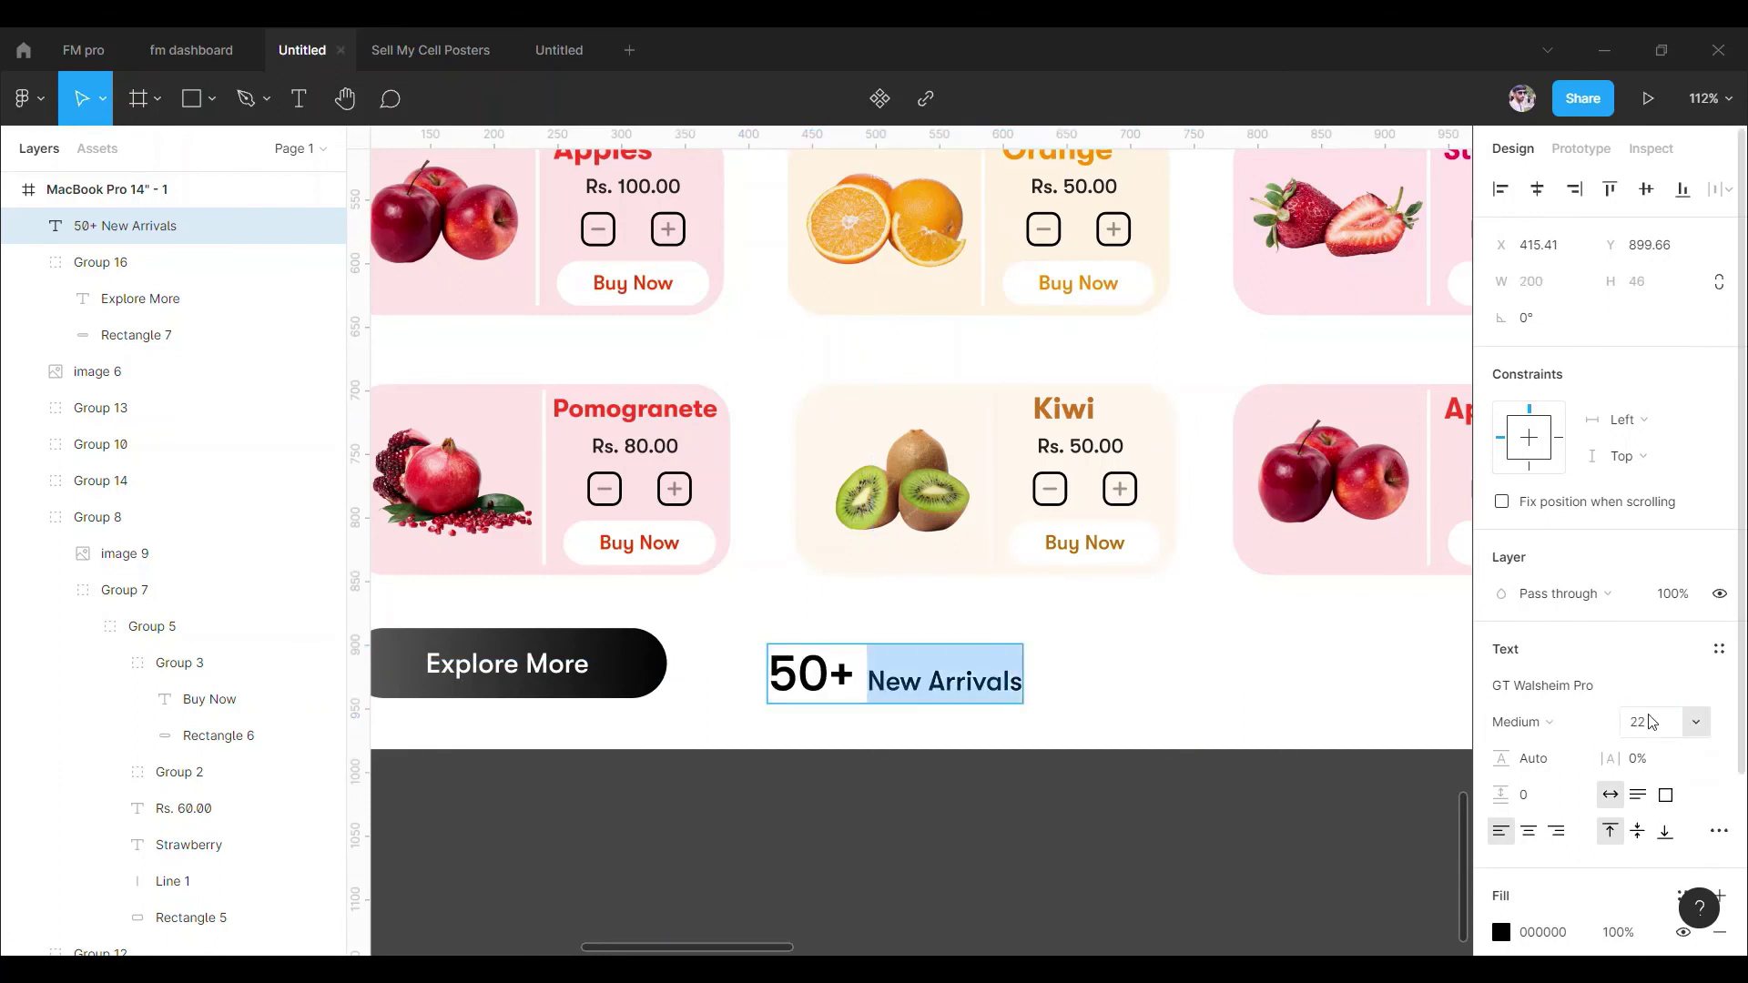
pyautogui.write('30')
# Make New Arrivals grey and 50+ red, then align the stat with the button.
pyautogui.click(1500, 932)
pyautogui.click(1241, 838)
pyautogui.press('Escape')
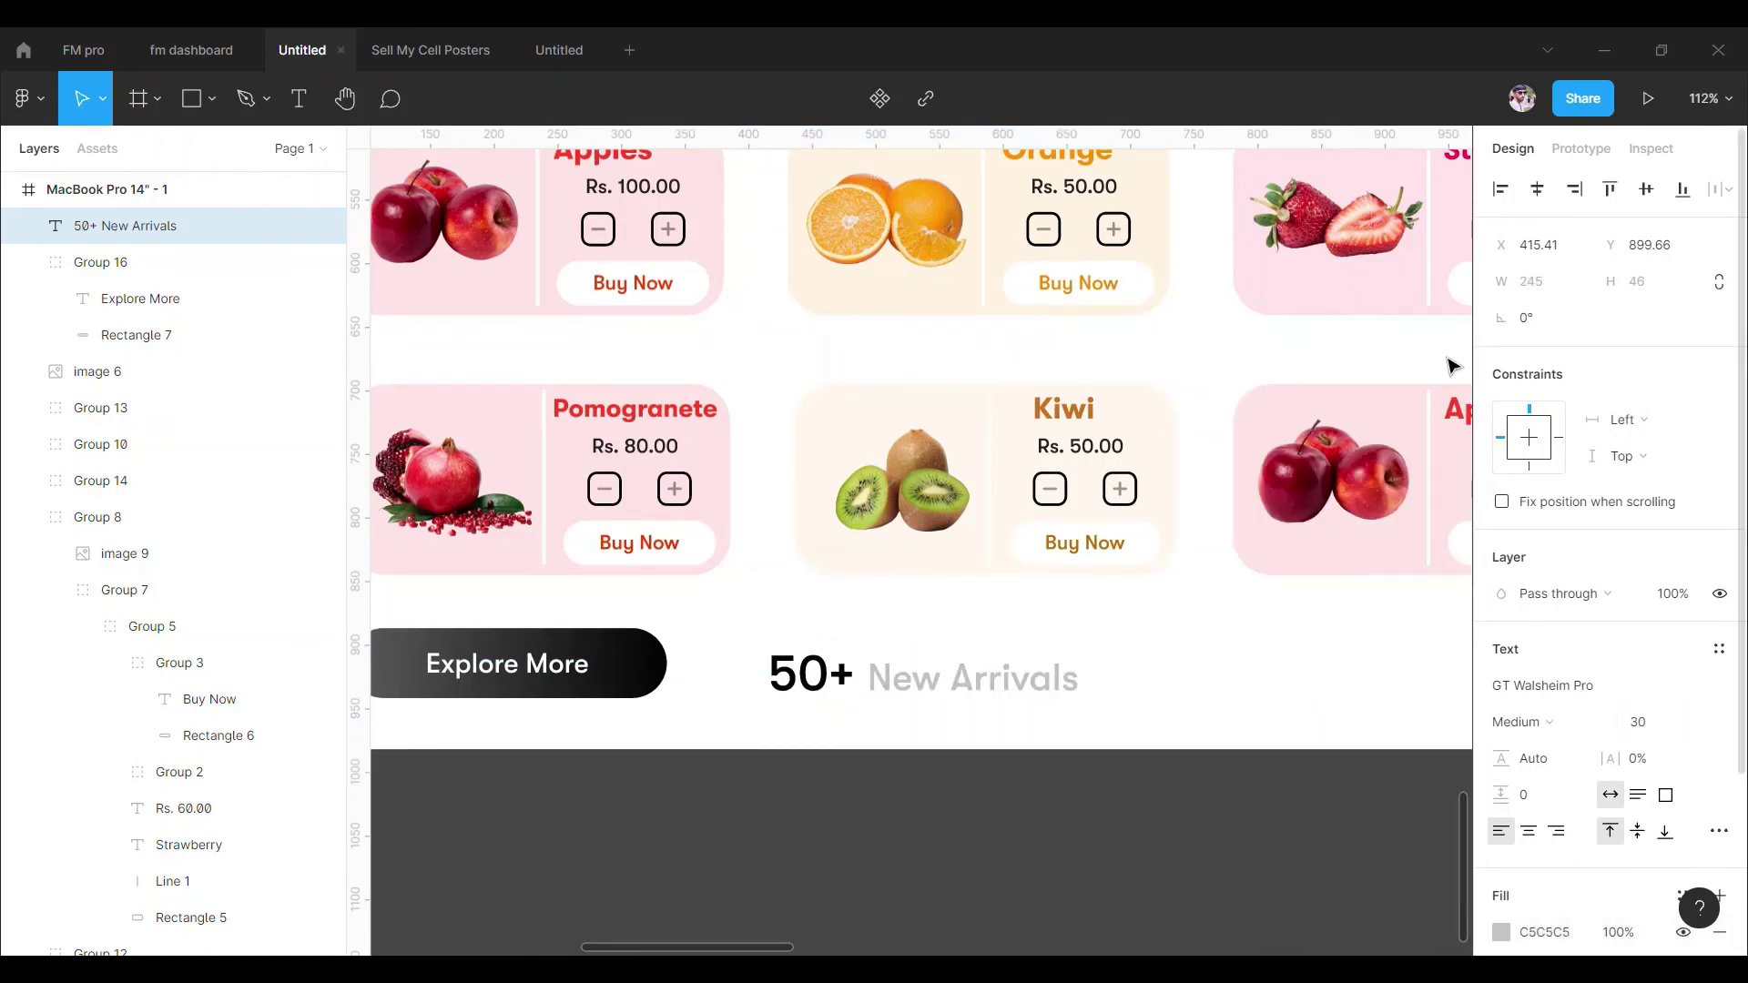
pyautogui.click(1501, 932)
pyautogui.click(988, 741)
pyautogui.scroll(-3, 979, 737)
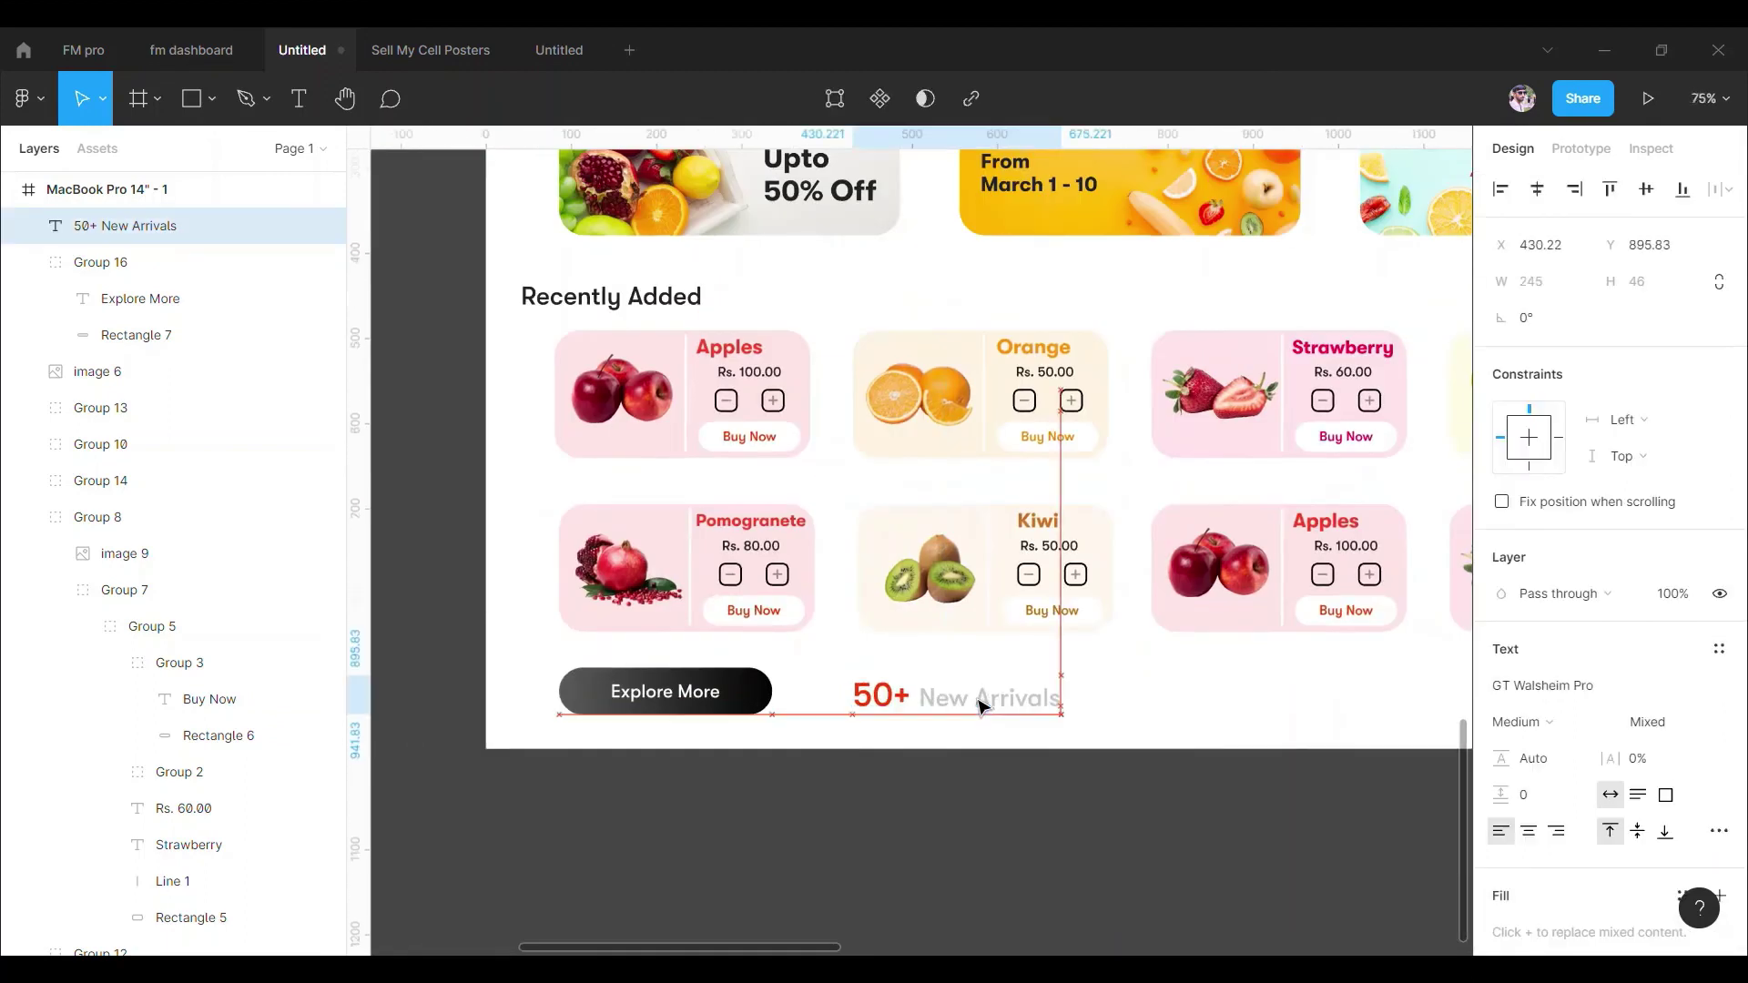
pyautogui.moveTo(970, 708); pyautogui.dragTo(1220, 706)
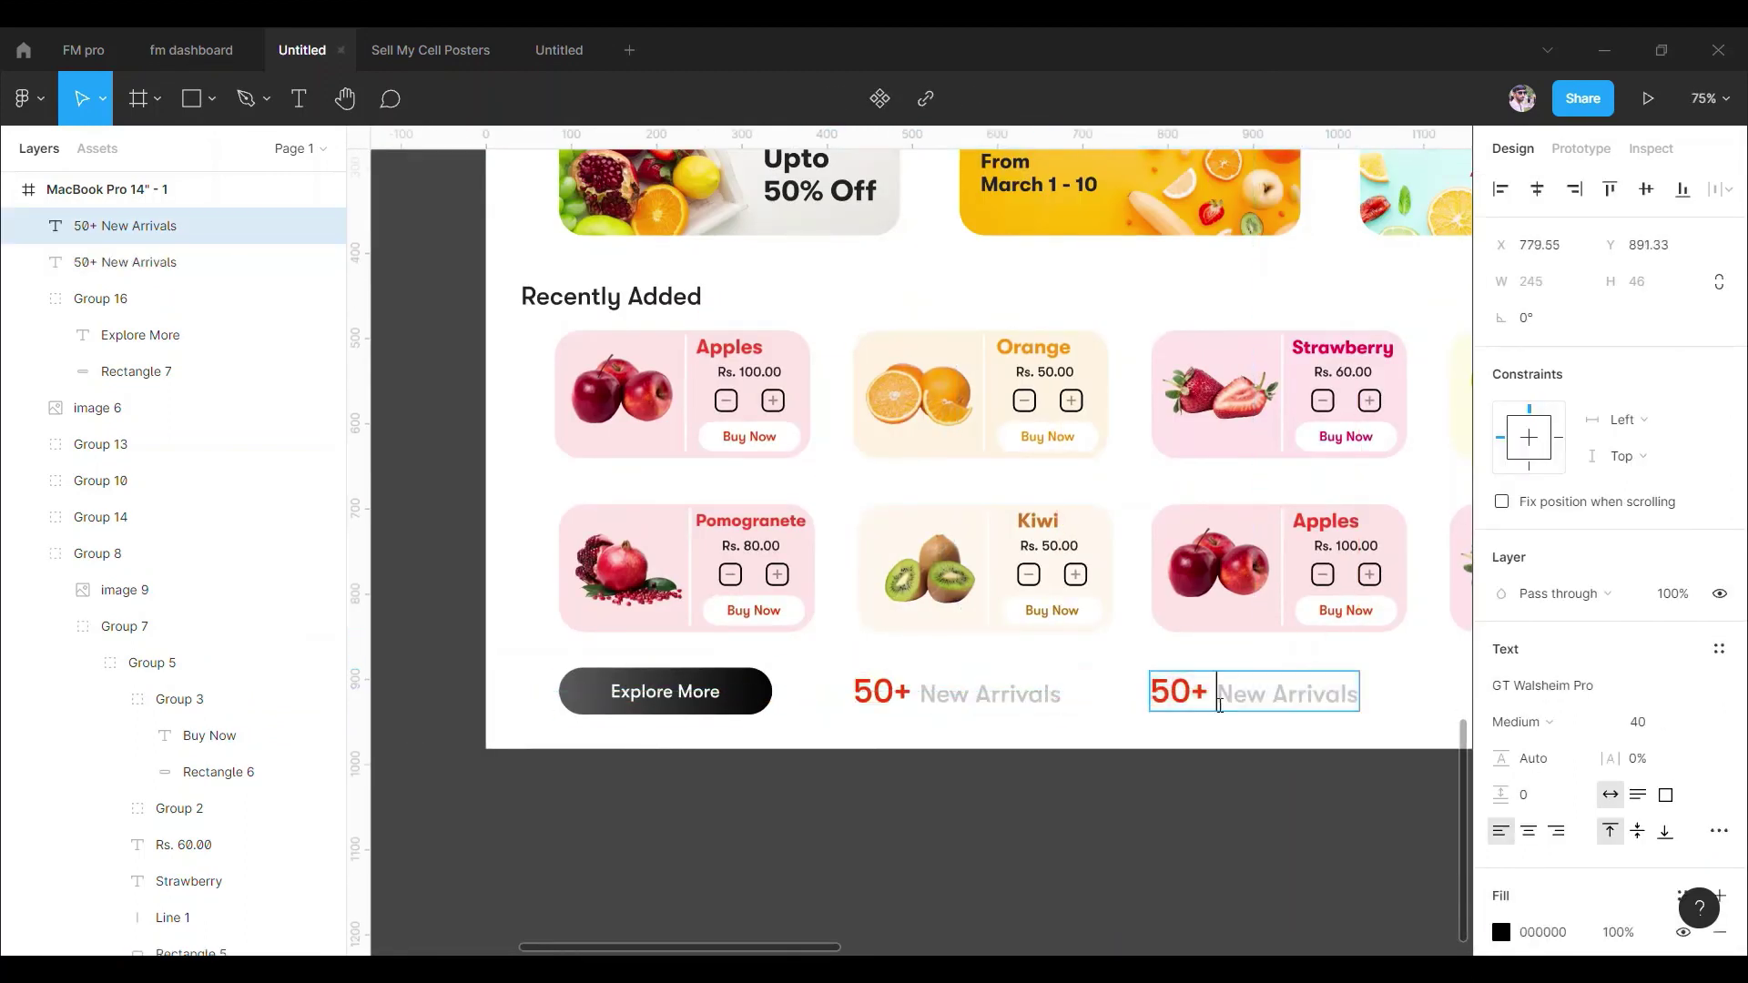